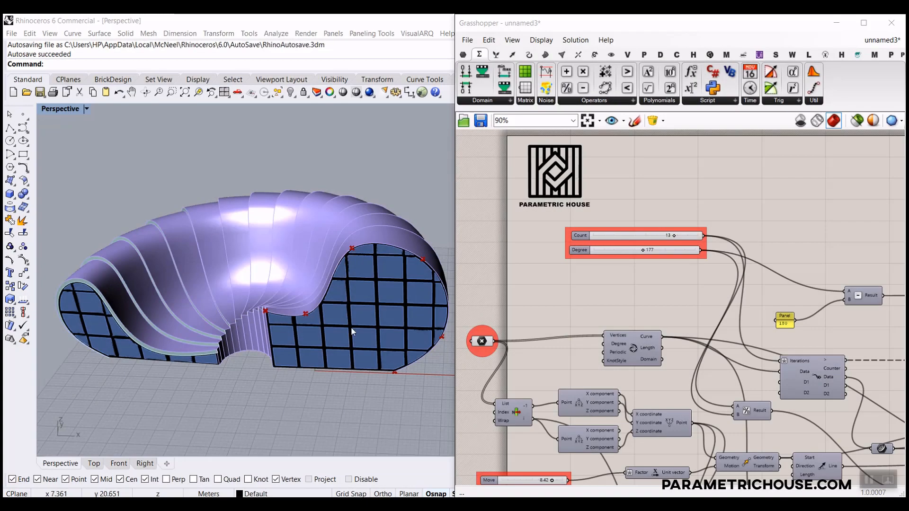
Orbit and zoom the Perspective view in close to the ribbon-roofed shell at Count 13.
{"action": "right_click_drag", "start_coordinate": [352, 332], "coordinate": [383, 304]}
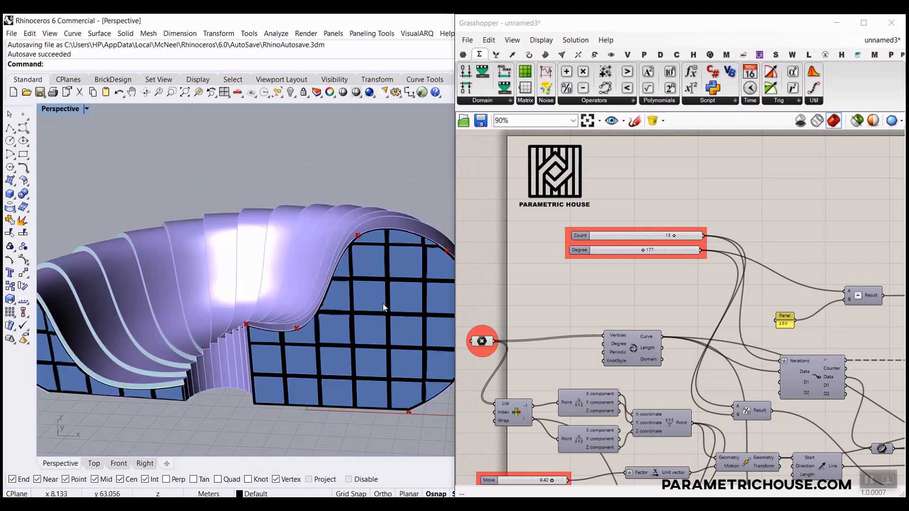
Raise the profile's top control point and drag the bottom point outward along X.
{"action": "left_click", "coordinate": [483, 340]}
{"action": "left_click_drag", "start_coordinate": [358, 220], "coordinate": [357, 191]}
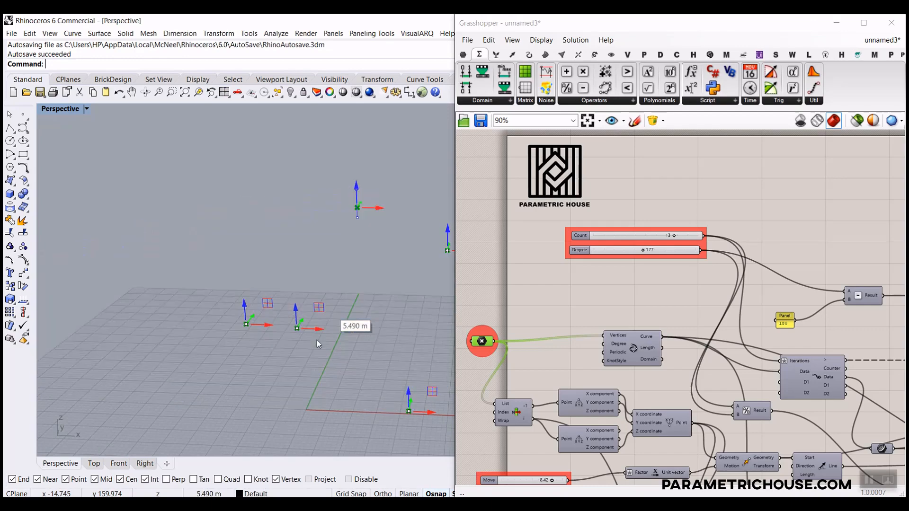
{"action": "scroll", "coordinate": [241, 322], "scroll_direction": "down", "scroll_amount": 4}
{"action": "left_click_drag", "start_coordinate": [373, 382], "coordinate": [408, 386]}
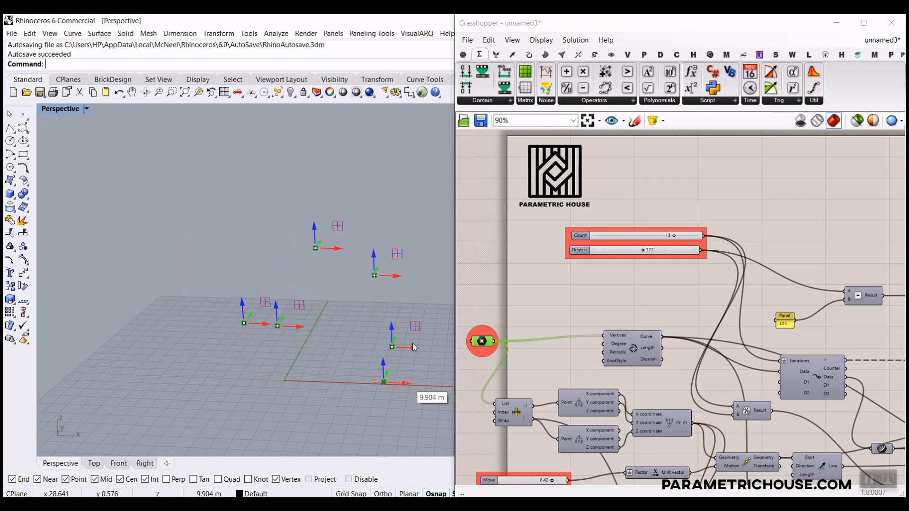
{"action": "left_click_drag", "start_coordinate": [413, 343], "coordinate": [394, 398]}
{"action": "right_click_drag", "start_coordinate": [323, 354], "coordinate": [374, 349]}
Lower the Count slider from 13 to 9.
{"action": "scroll", "coordinate": [610, 308], "scroll_direction": "up", "scroll_amount": 5}
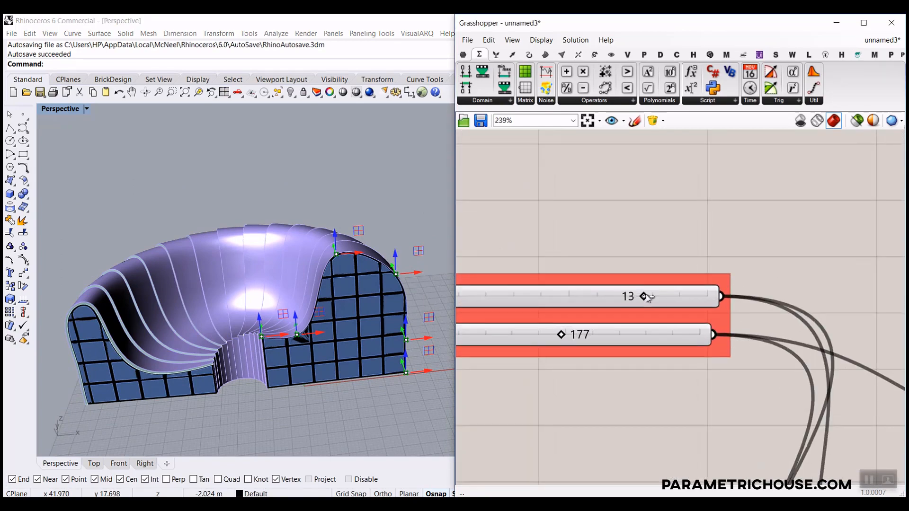
{"action": "left_click_drag", "start_coordinate": [646, 294], "coordinate": [626, 297]}
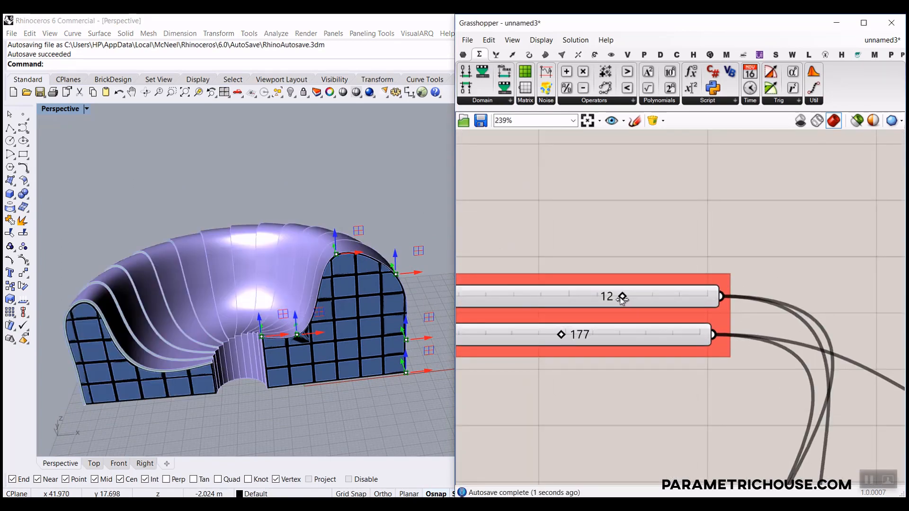
{"action": "left_click_drag", "start_coordinate": [562, 291], "coordinate": [558, 291]}
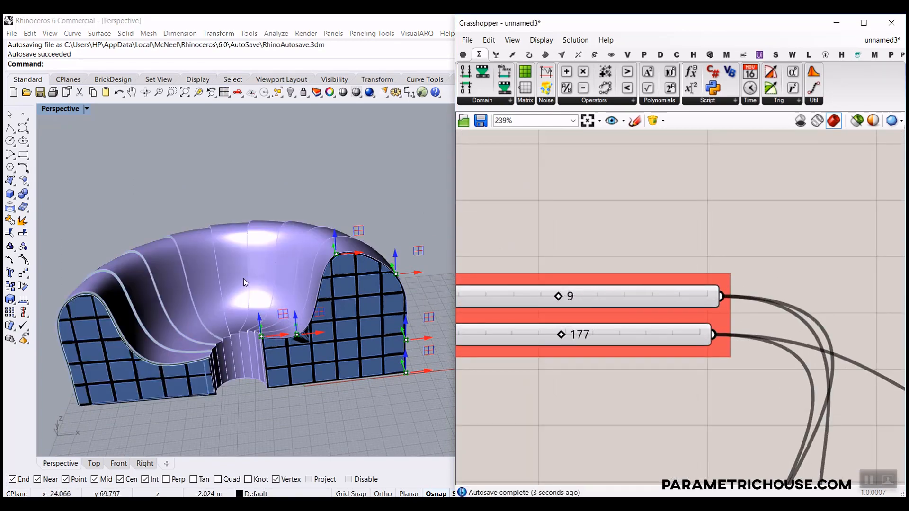
{"action": "scroll", "coordinate": [243, 278], "scroll_direction": "down", "scroll_amount": 6}
{"action": "right_click_drag", "start_coordinate": [243, 278], "coordinate": [252, 284]}
{"action": "scroll", "coordinate": [252, 284], "scroll_direction": "up", "scroll_amount": 7}
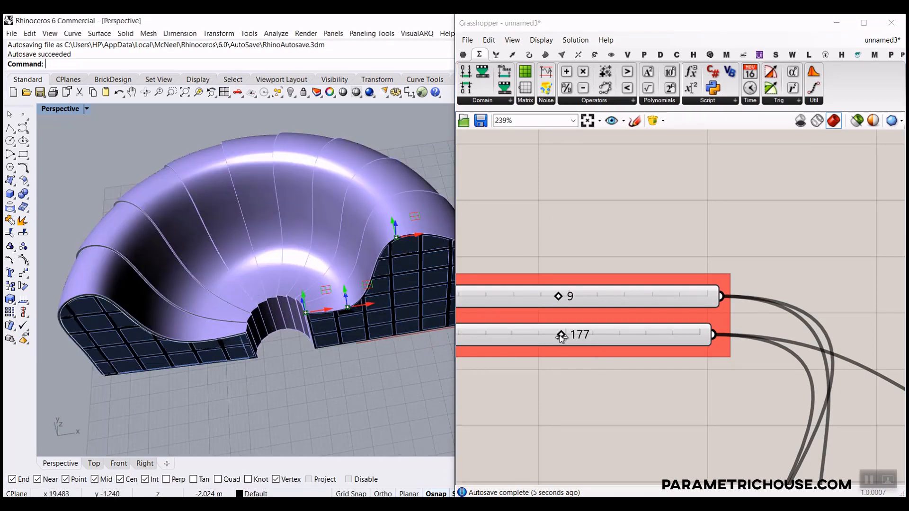
Lower Degree from 177 to 160, then view the broader-ribbed shell from above.
{"action": "left_click_drag", "start_coordinate": [560, 335], "coordinate": [525, 336]}
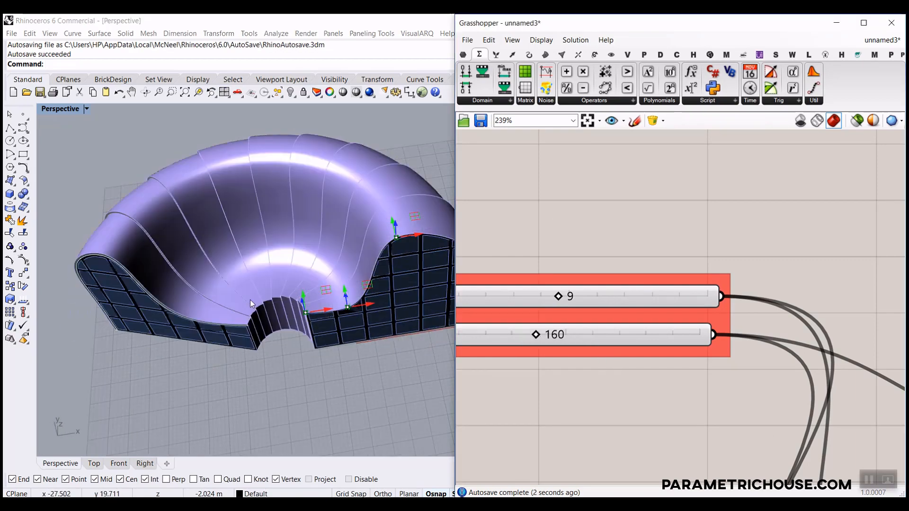
{"action": "scroll", "coordinate": [250, 300], "scroll_direction": "down", "scroll_amount": 7}
{"action": "scroll", "coordinate": [243, 319], "scroll_direction": "up", "scroll_amount": 9}
{"action": "right_click_drag", "start_coordinate": [250, 300], "coordinate": [255, 273]}
{"action": "scroll", "coordinate": [243, 203], "scroll_direction": "down", "scroll_amount": 7}
{"action": "right_click_drag", "start_coordinate": [594, 336], "coordinate": [734, 283]}
{"action": "scroll", "coordinate": [708, 314], "scroll_direction": "down", "scroll_amount": 7}
{"action": "right_click_drag", "start_coordinate": [697, 325], "coordinate": [651, 219]}
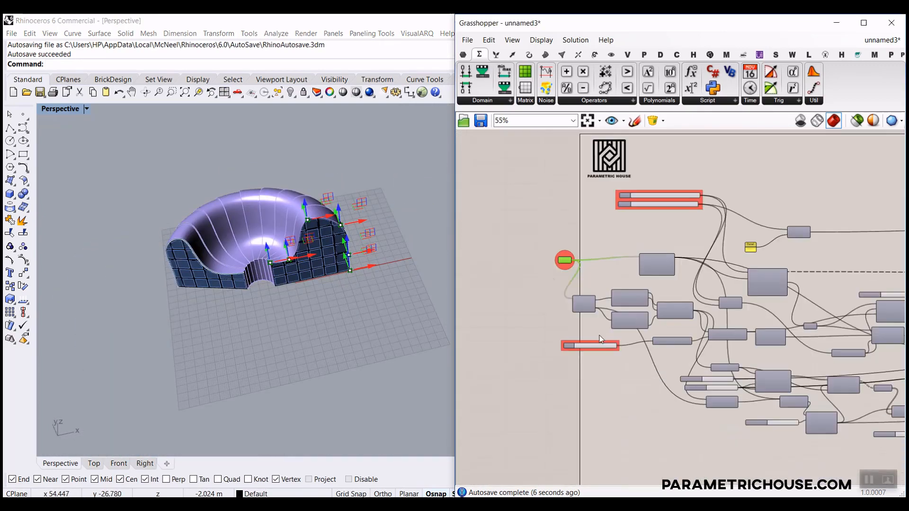
Drag the Move slider down from 8.42 to 0.14.
{"action": "scroll", "coordinate": [575, 344], "scroll_direction": "up", "scroll_amount": 7}
{"action": "scroll", "coordinate": [272, 273], "scroll_direction": "up", "scroll_amount": 5}
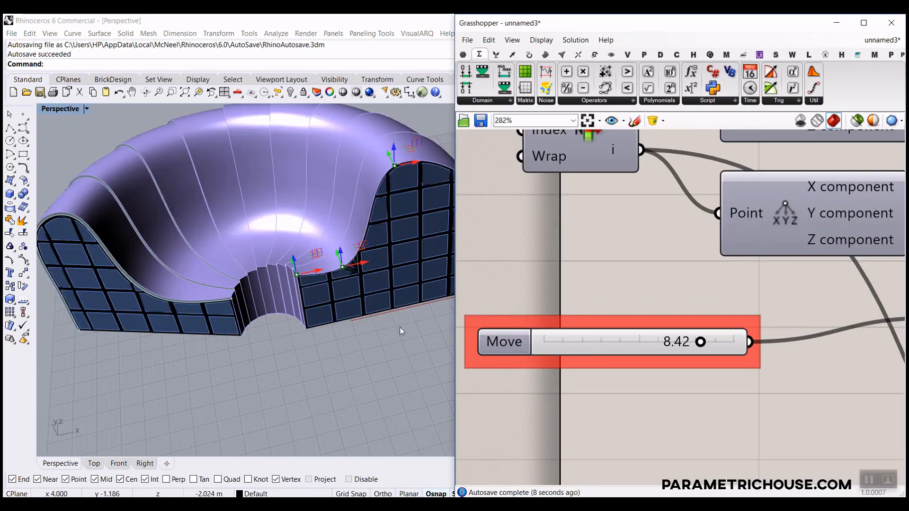
{"action": "left_click_drag", "start_coordinate": [699, 344], "coordinate": [568, 341]}
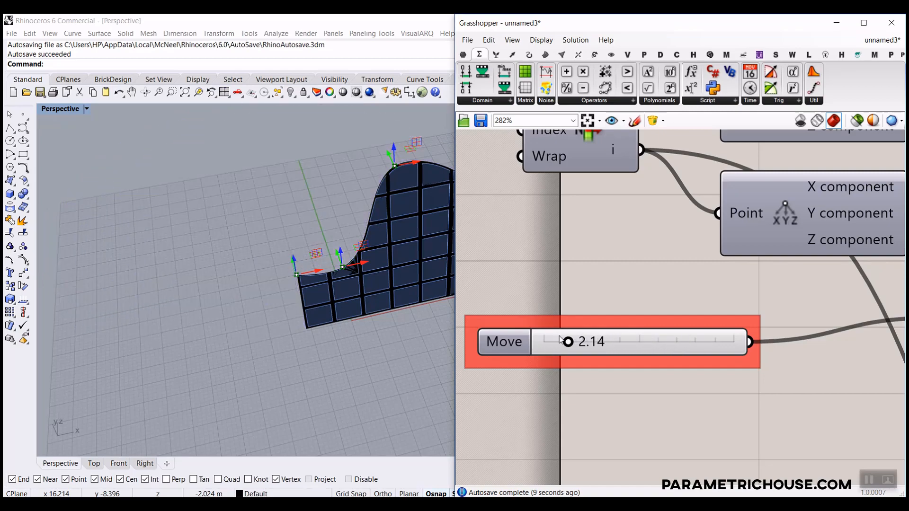
{"action": "scroll", "coordinate": [236, 322], "scroll_direction": "down", "scroll_amount": 3}
{"action": "scroll", "coordinate": [282, 309], "scroll_direction": "up", "scroll_amount": 5}
Orbit to low front views of the reshaped facade.
{"action": "right_click_drag", "start_coordinate": [283, 308], "coordinate": [297, 328]}
{"action": "scroll", "coordinate": [296, 327], "scroll_direction": "down", "scroll_amount": 7}
{"action": "scroll", "coordinate": [297, 328], "scroll_direction": "up", "scroll_amount": 8}
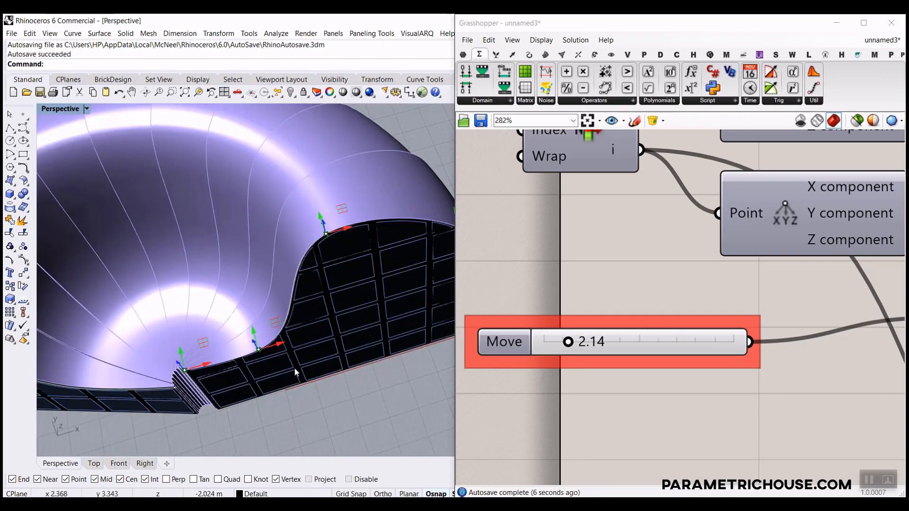
{"action": "right_click_drag", "start_coordinate": [294, 367], "coordinate": [249, 324]}
{"action": "scroll", "coordinate": [249, 325], "scroll_direction": "down", "scroll_amount": 2}
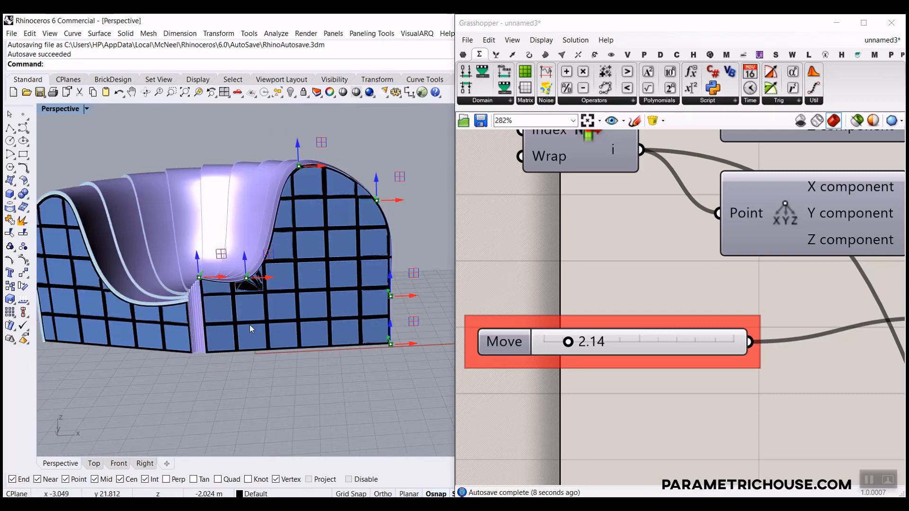
{"action": "scroll", "coordinate": [539, 334], "scroll_direction": "down", "scroll_amount": 4}
{"action": "scroll", "coordinate": [539, 333], "scroll_direction": "down", "scroll_amount": 3}
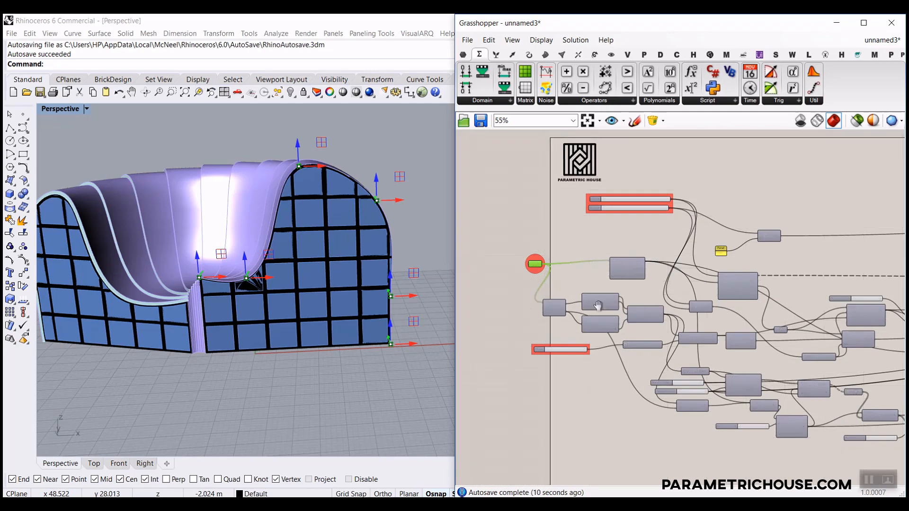
Fit the whole definition on the canvas and tilt to a higher view of the shell.
{"action": "right_click_drag", "start_coordinate": [598, 305], "coordinate": [552, 356]}
{"action": "scroll", "coordinate": [552, 357], "scroll_direction": "up", "scroll_amount": 2}
{"action": "right_click_drag", "start_coordinate": [547, 292], "coordinate": [600, 337]}
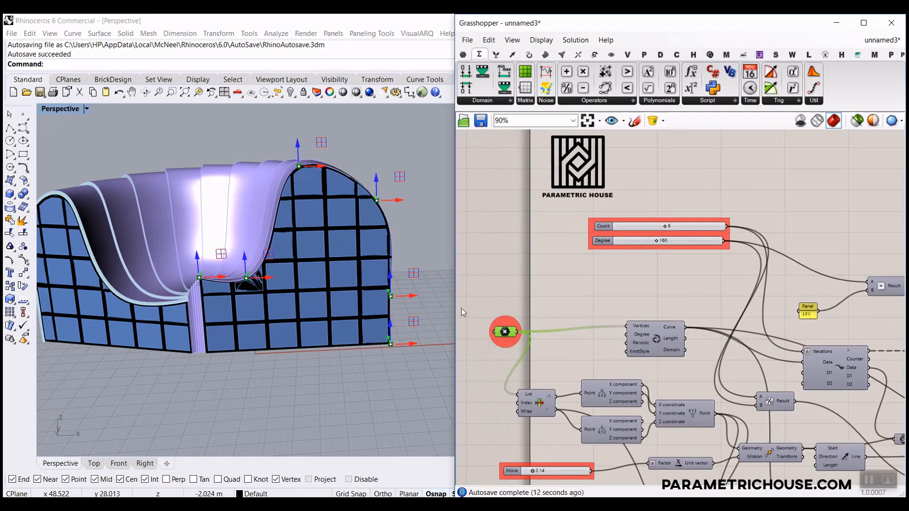
{"action": "scroll", "coordinate": [387, 296], "scroll_direction": "down", "scroll_amount": 2}
{"action": "scroll", "coordinate": [234, 299], "scroll_direction": "up", "scroll_amount": 2}
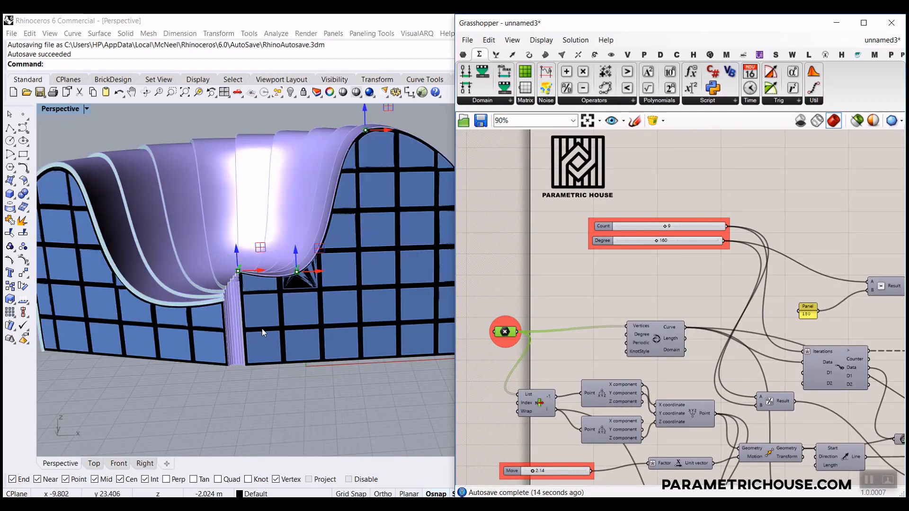
{"action": "right_click_drag", "start_coordinate": [262, 330], "coordinate": [288, 362], "text": "shift"}
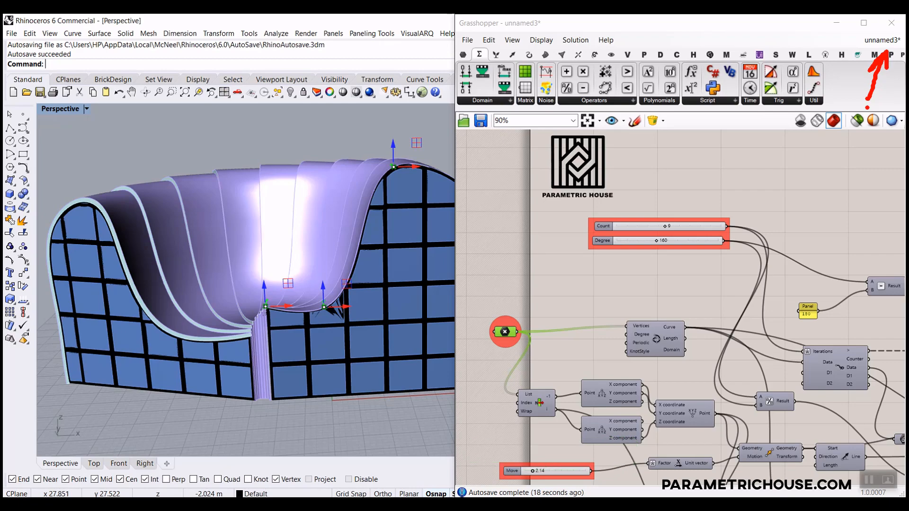
{"action": "key", "text": "Escape"}
{"action": "scroll", "coordinate": [274, 258], "scroll_direction": "down", "scroll_amount": 6}
{"action": "right_click_drag", "start_coordinate": [274, 258], "coordinate": [289, 285]}
{"action": "scroll", "coordinate": [289, 284], "scroll_direction": "up", "scroll_amount": 6}
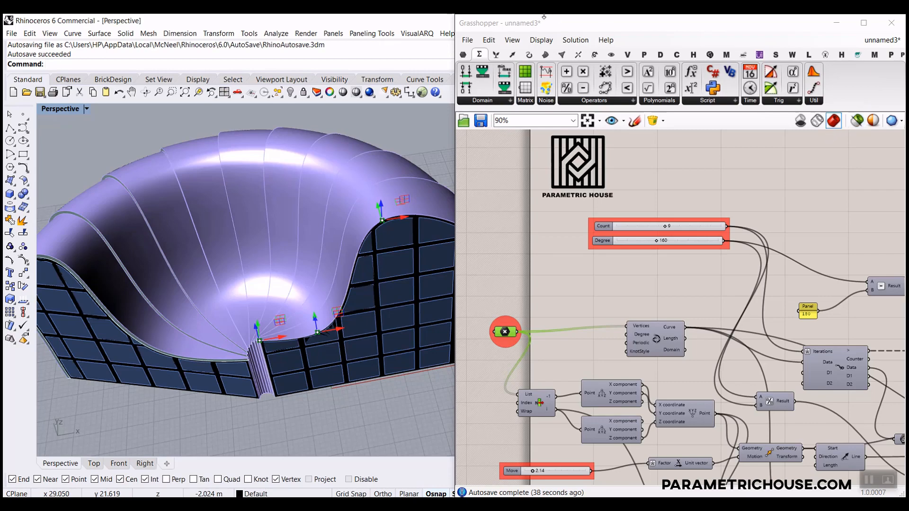
Create a new empty Grasshopper document, then switch back to unnamed3.
{"action": "left_click", "coordinate": [468, 40]}
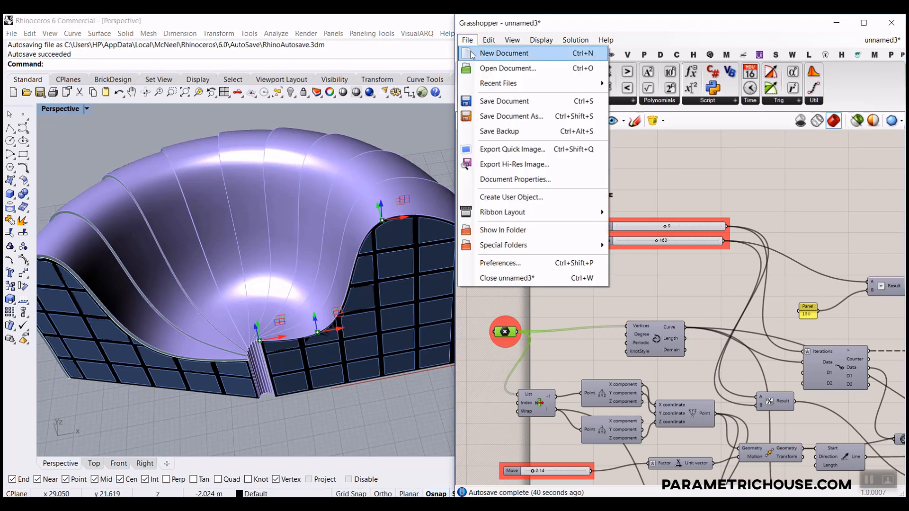
{"action": "left_click", "coordinate": [501, 53]}
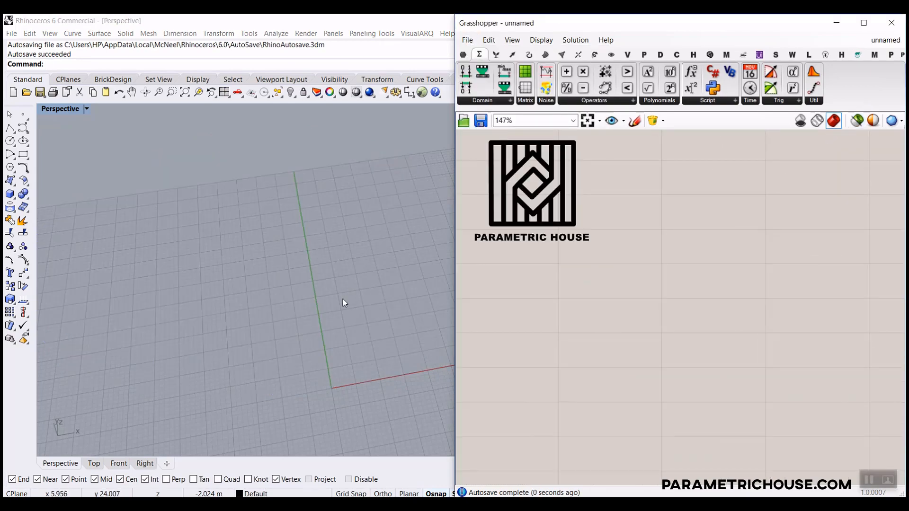
{"action": "left_click", "coordinate": [884, 40]}
{"action": "left_click", "coordinate": [840, 157]}
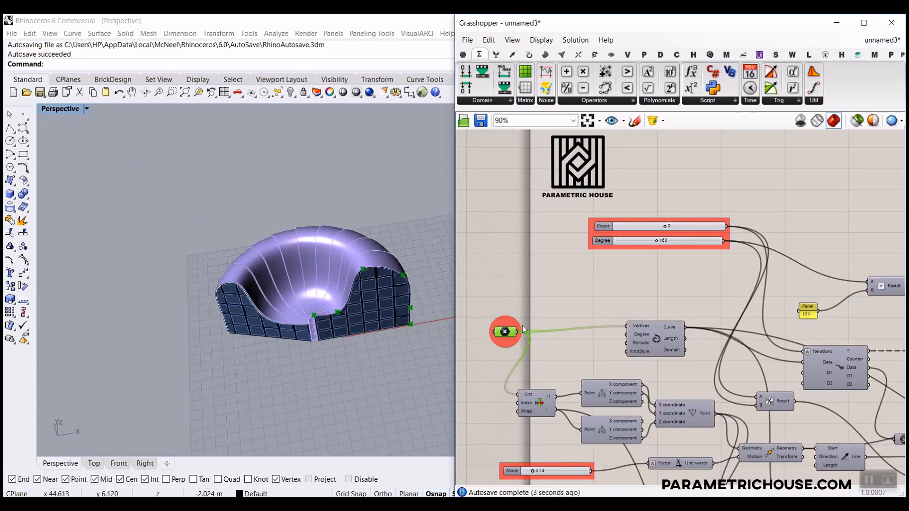
Raise the Move slider from 3.14 to 8.18 and orbit the regenerated shell.
{"action": "right_click_drag", "start_coordinate": [521, 269], "coordinate": [507, 132]}
{"action": "scroll", "coordinate": [552, 371], "scroll_direction": "up", "scroll_amount": 4}
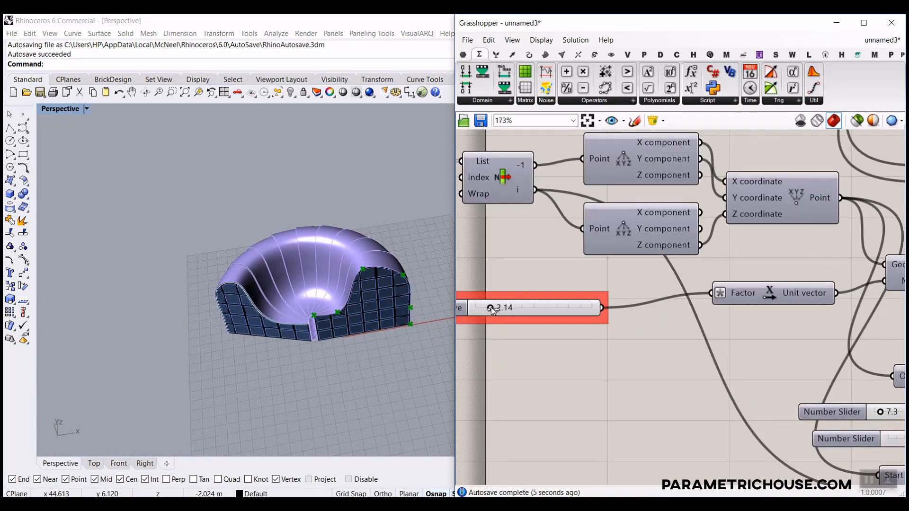
{"action": "left_click_drag", "start_coordinate": [491, 308], "coordinate": [545, 309]}
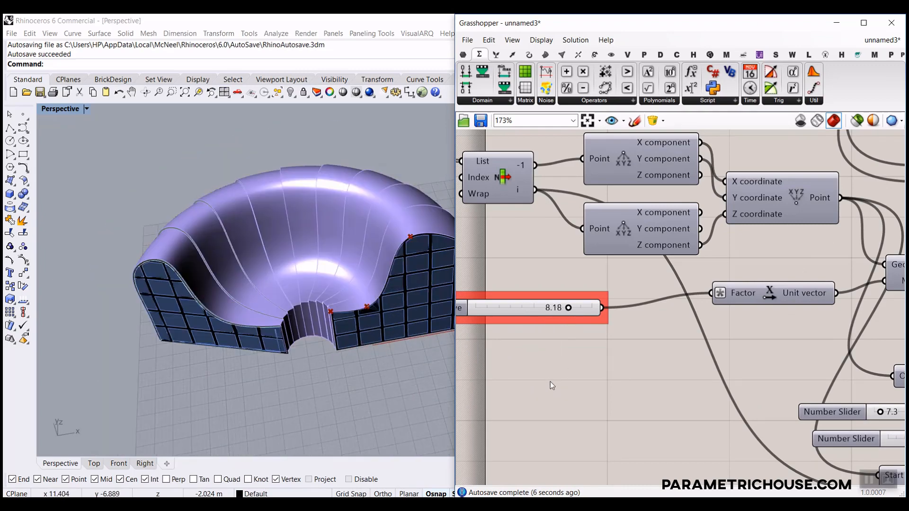
{"action": "scroll", "coordinate": [371, 326], "scroll_direction": "down", "scroll_amount": 5}
{"action": "scroll", "coordinate": [371, 325], "scroll_direction": "up", "scroll_amount": 8}
{"action": "right_click_drag", "start_coordinate": [360, 308], "coordinate": [342, 291]}
Marquee-select every component in the definition.
{"action": "left_click", "coordinate": [614, 279]}
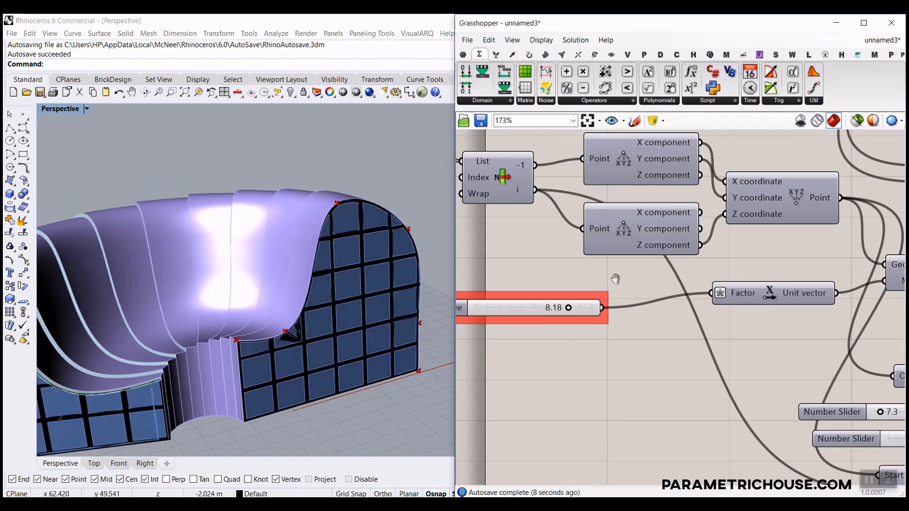
{"action": "scroll", "coordinate": [571, 249], "scroll_direction": "down", "scroll_amount": 10}
{"action": "left_click_drag", "start_coordinate": [785, 290], "coordinate": [555, 219]}
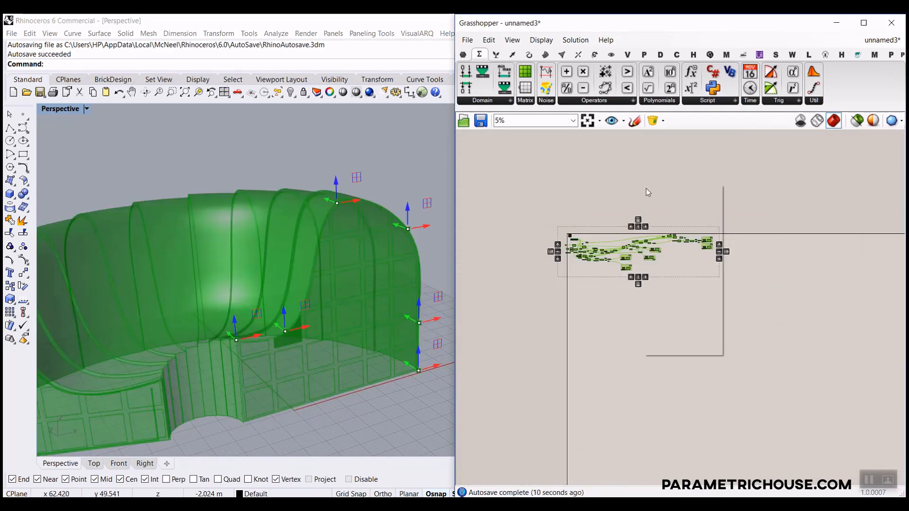
Turn off preview for all components, leaving only the Interpolate curve visible.
{"action": "right_click", "coordinate": [646, 187]}
{"action": "left_click", "coordinate": [678, 201]}
{"action": "scroll", "coordinate": [583, 250], "scroll_direction": "up", "scroll_amount": 4}
{"action": "scroll", "coordinate": [583, 250], "scroll_direction": "up", "scroll_amount": 5}
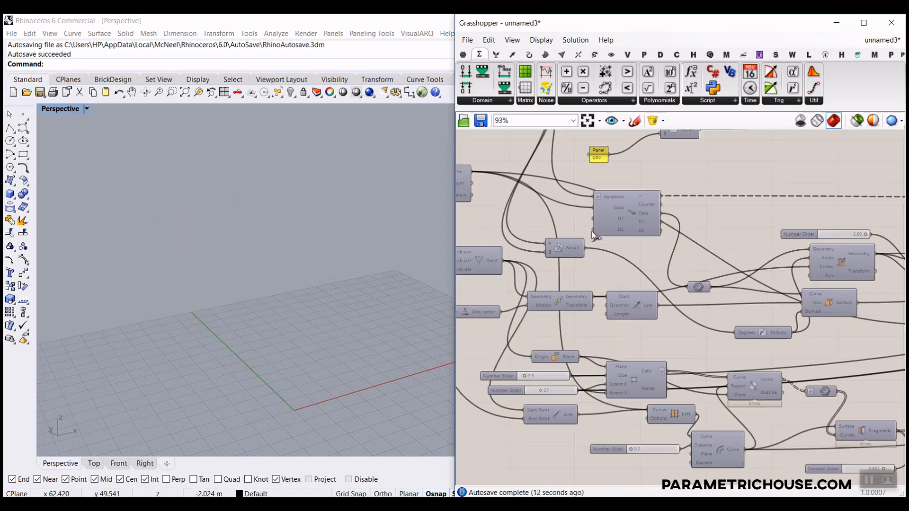
{"action": "right_click", "coordinate": [531, 187]}
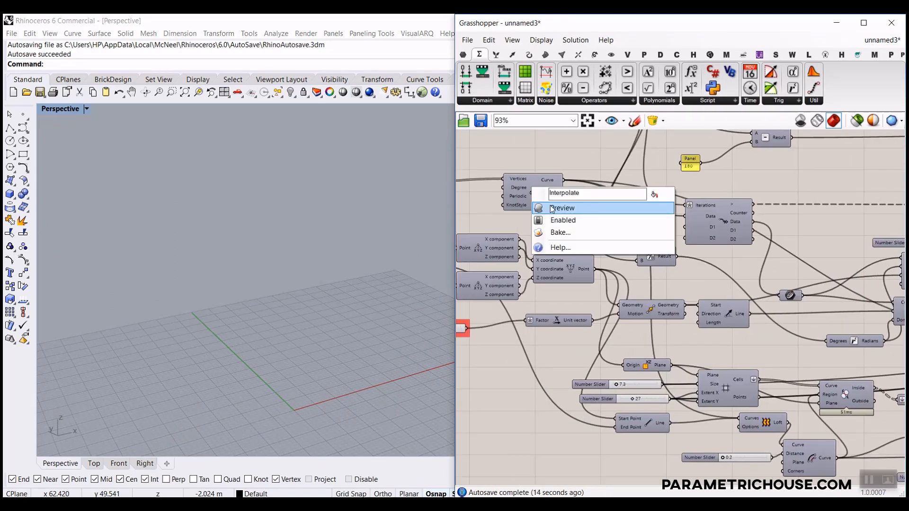
{"action": "left_click", "coordinate": [568, 207]}
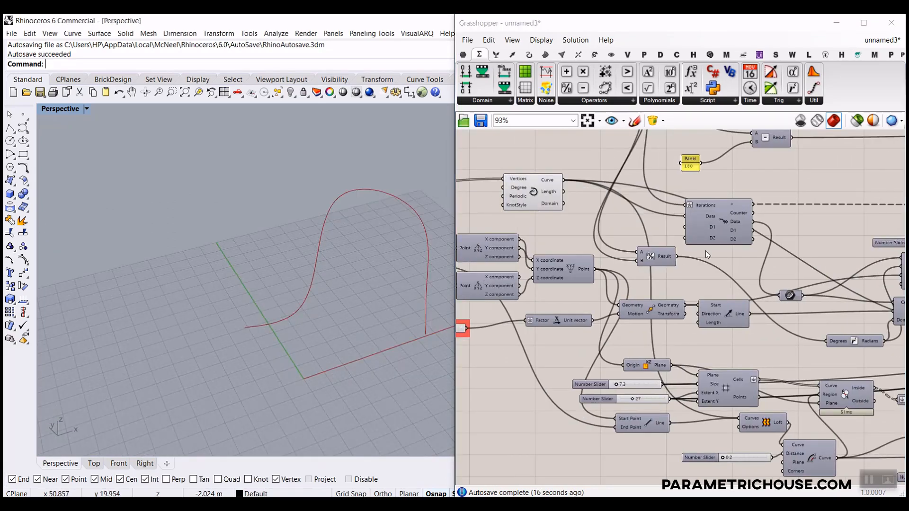
Enable preview on the Curve parameter to show the curves.
{"action": "scroll", "coordinate": [707, 255], "scroll_direction": "up", "scroll_amount": 3}
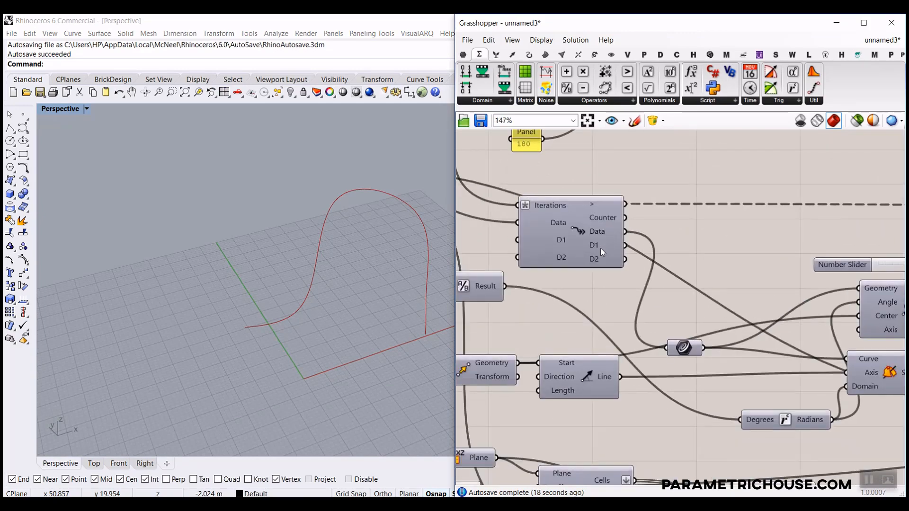
{"action": "left_click", "coordinate": [463, 55]}
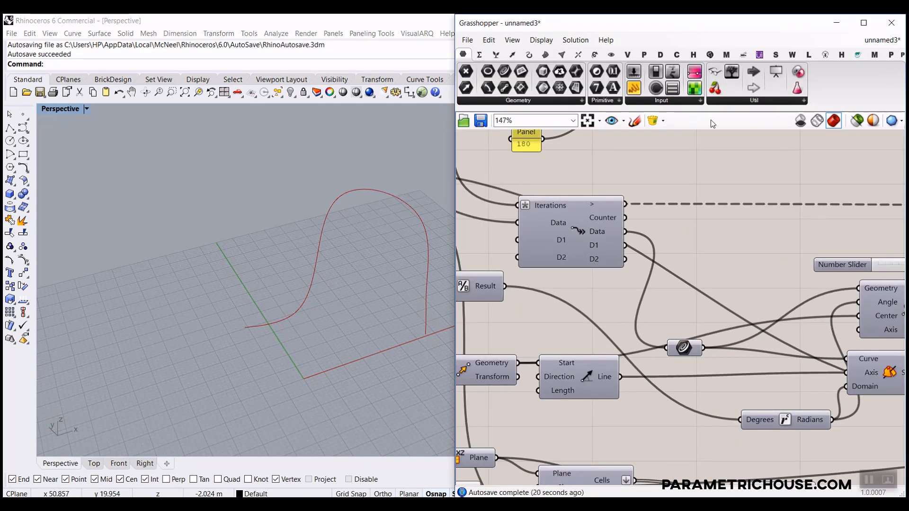
{"action": "scroll", "coordinate": [769, 220], "scroll_direction": "down", "scroll_amount": 6}
{"action": "scroll", "coordinate": [740, 229], "scroll_direction": "up", "scroll_amount": 2}
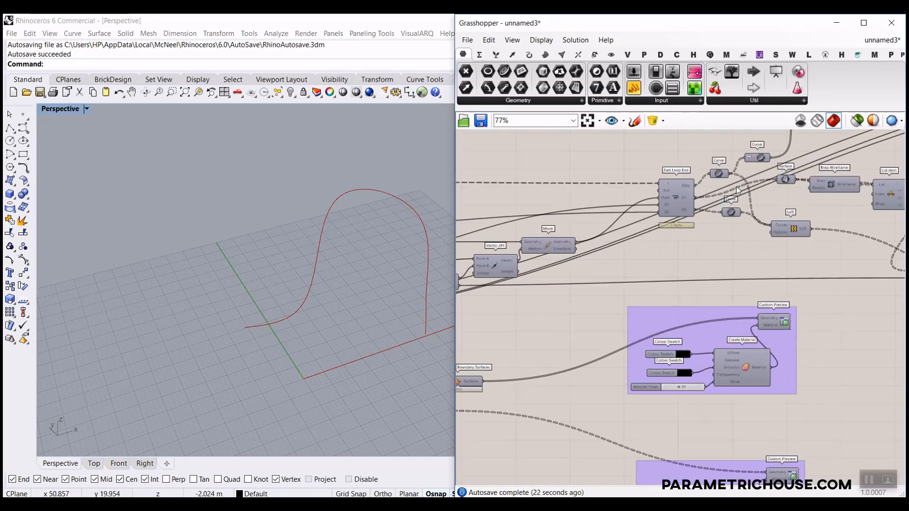
{"action": "scroll", "coordinate": [736, 190], "scroll_direction": "up", "scroll_amount": 1}
{"action": "right_click", "coordinate": [721, 174]}
{"action": "left_click", "coordinate": [731, 191]}
{"action": "scroll", "coordinate": [213, 268], "scroll_direction": "down", "scroll_amount": 3}
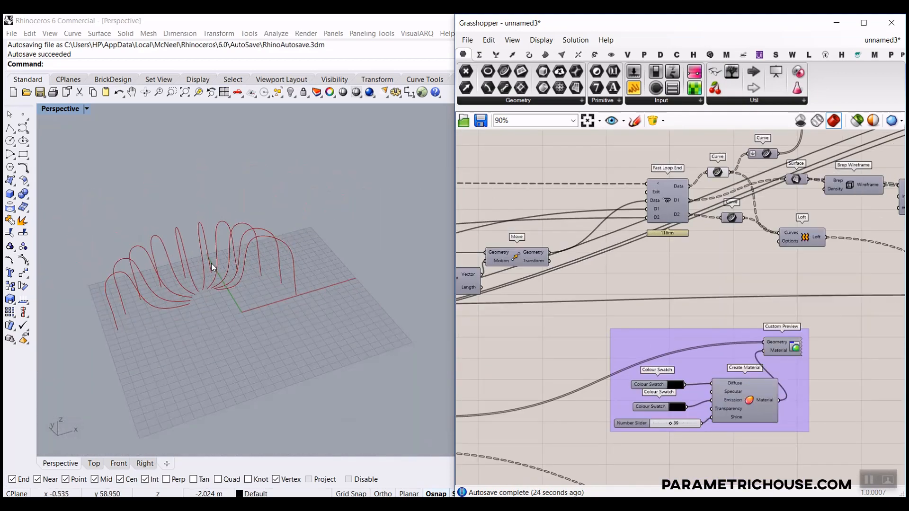
{"action": "scroll", "coordinate": [213, 268], "scroll_direction": "up", "scroll_amount": 6}
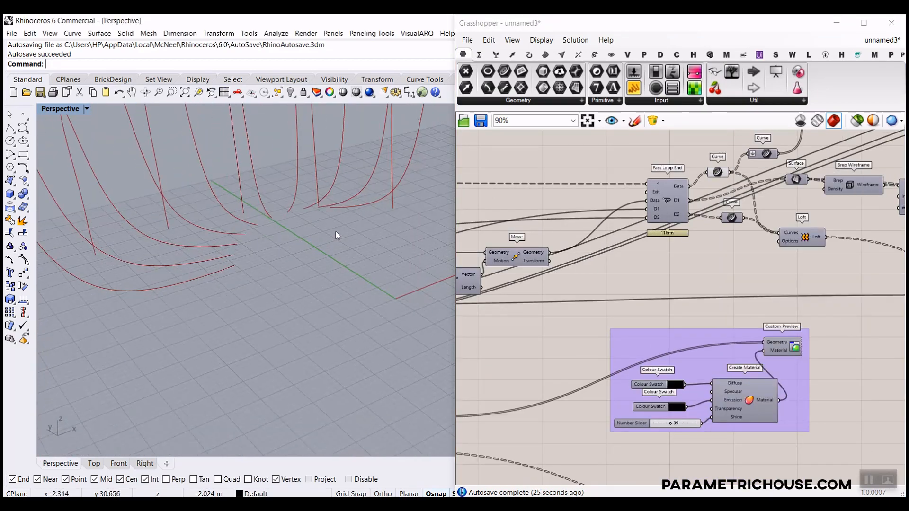
Turn on preview for both Loft components, showing the red lofts.
{"action": "right_click_drag", "start_coordinate": [792, 257], "coordinate": [743, 243]}
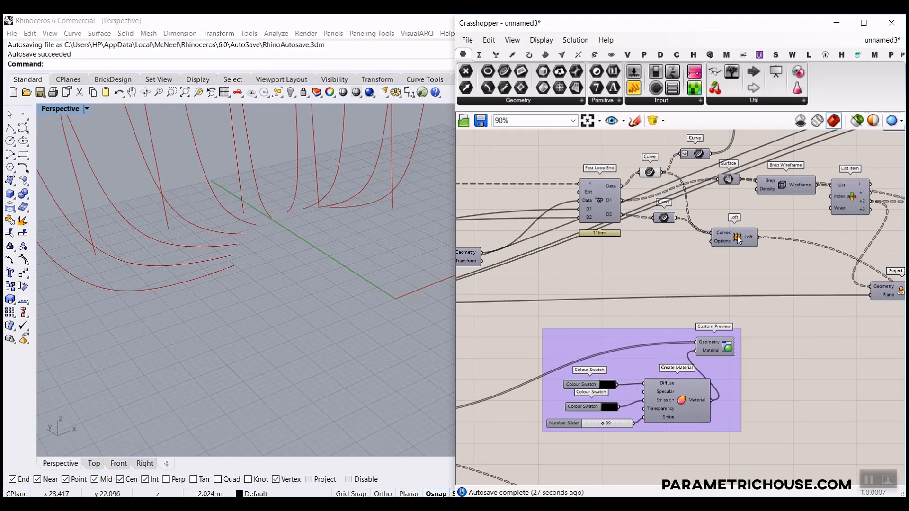
{"action": "right_click", "coordinate": [738, 239]}
{"action": "left_click", "coordinate": [762, 256]}
{"action": "mouse_move", "coordinate": [290, 260]}
{"action": "right_mouse_down"}
{"action": "mouse_move", "coordinate": [251, 256]}
{"action": "mouse_move", "coordinate": [282, 266]}
{"action": "right_mouse_up"}
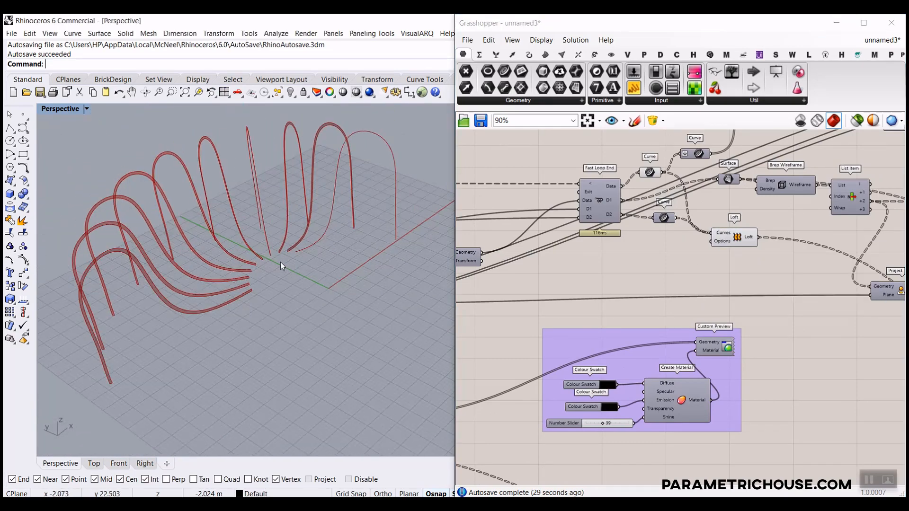
{"action": "right_click_drag", "start_coordinate": [728, 248], "coordinate": [544, 249]}
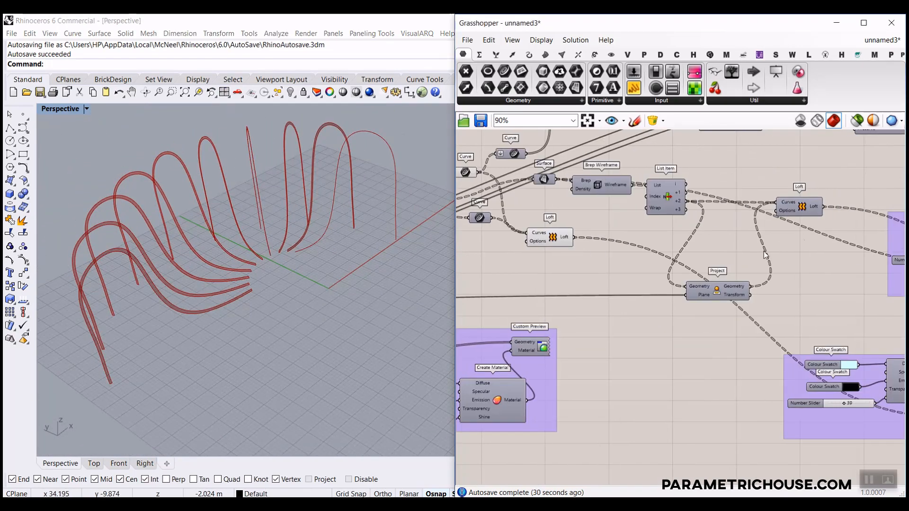
{"action": "right_click", "coordinate": [798, 207]}
{"action": "left_click", "coordinate": [823, 223]}
Enable the Surface parameter's preview and orbit around the red lofted dome surface.
{"action": "right_click_drag", "start_coordinate": [754, 259], "coordinate": [702, 260]}
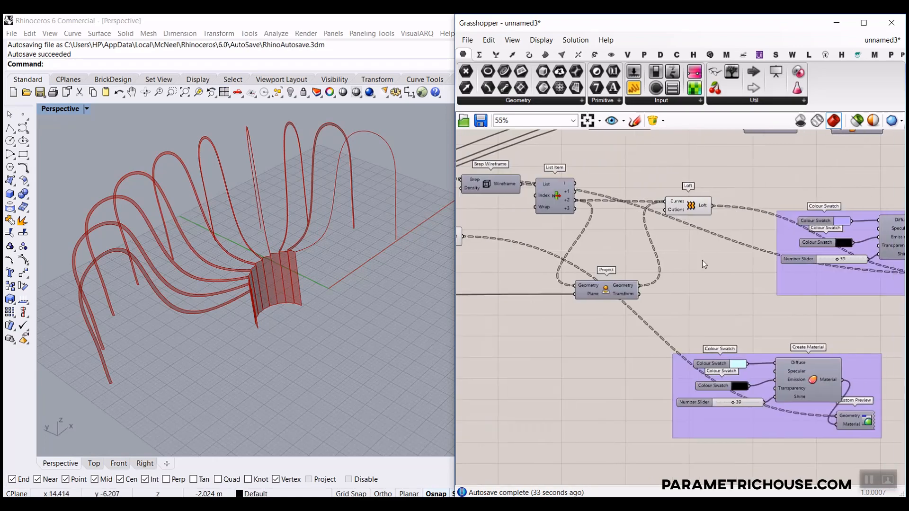
{"action": "scroll", "coordinate": [672, 200], "scroll_direction": "down", "scroll_amount": 3}
{"action": "scroll", "coordinate": [788, 217], "scroll_direction": "up", "scroll_amount": 2}
{"action": "right_click_drag", "start_coordinate": [788, 216], "coordinate": [742, 269]}
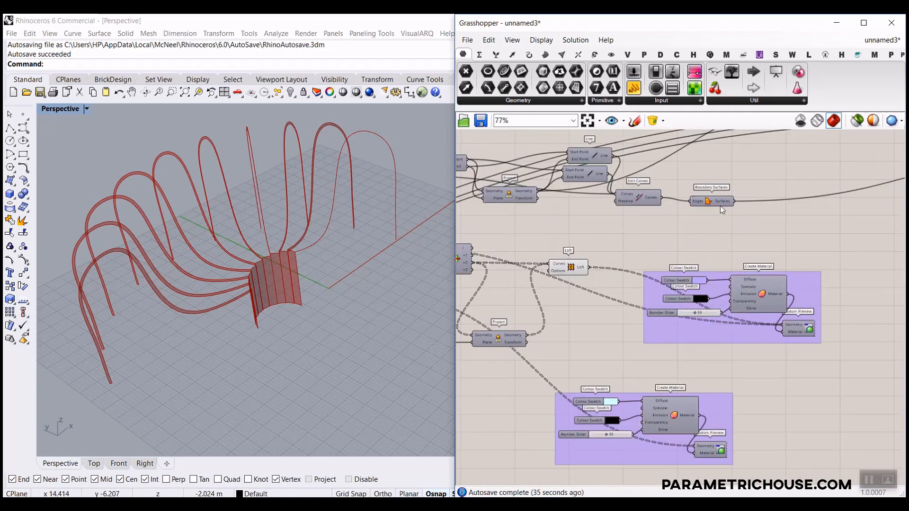
{"action": "right_click", "coordinate": [708, 201]}
{"action": "right_click_drag", "start_coordinate": [665, 259], "coordinate": [627, 269]}
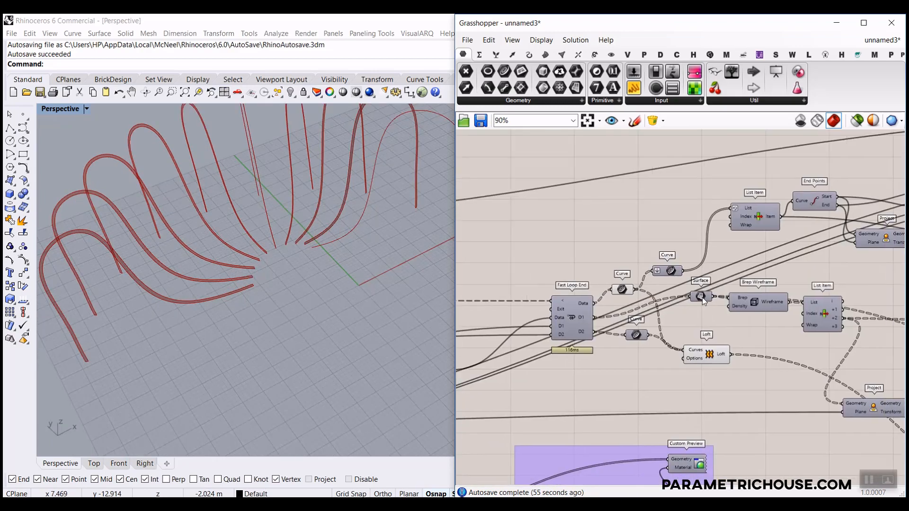
{"action": "right_click", "coordinate": [703, 297]}
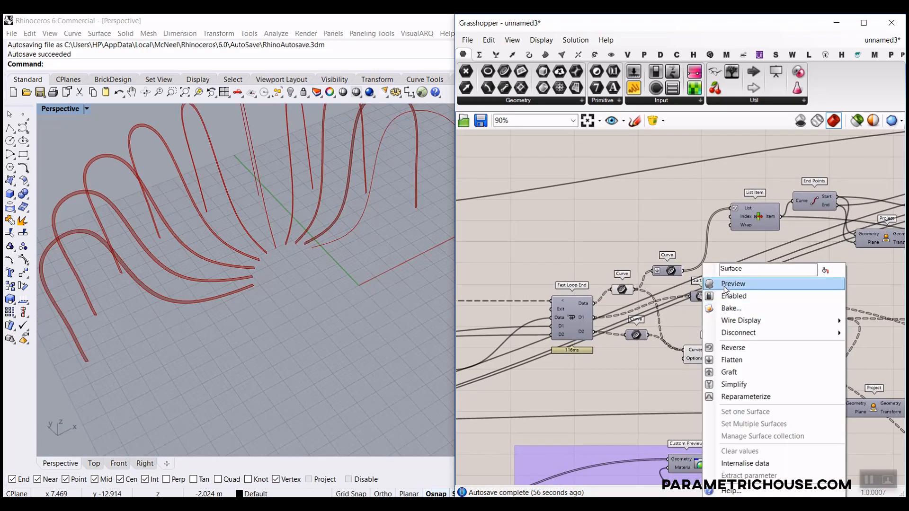
{"action": "left_click", "coordinate": [723, 284]}
{"action": "right_click_drag", "start_coordinate": [341, 283], "coordinate": [379, 289]}
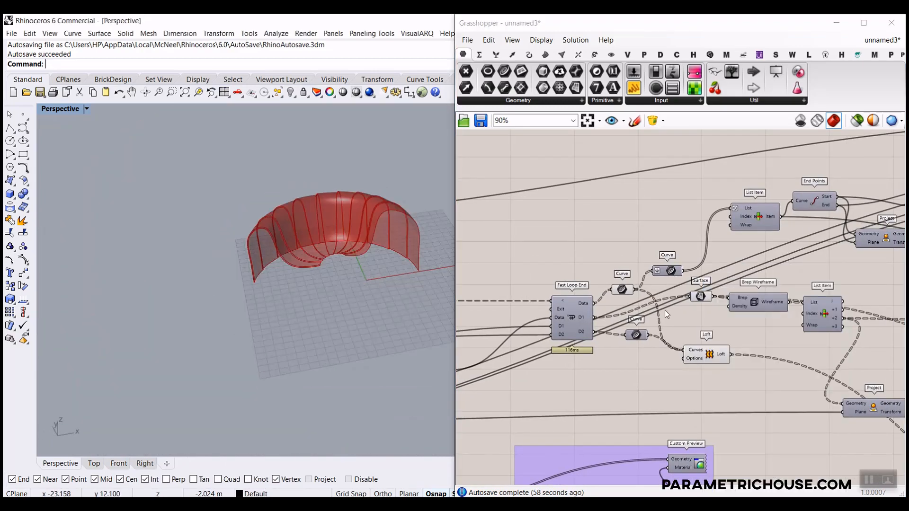
{"action": "scroll", "coordinate": [646, 332], "scroll_direction": "down", "scroll_amount": 10}
{"action": "scroll", "coordinate": [289, 252], "scroll_direction": "up", "scroll_amount": 10}
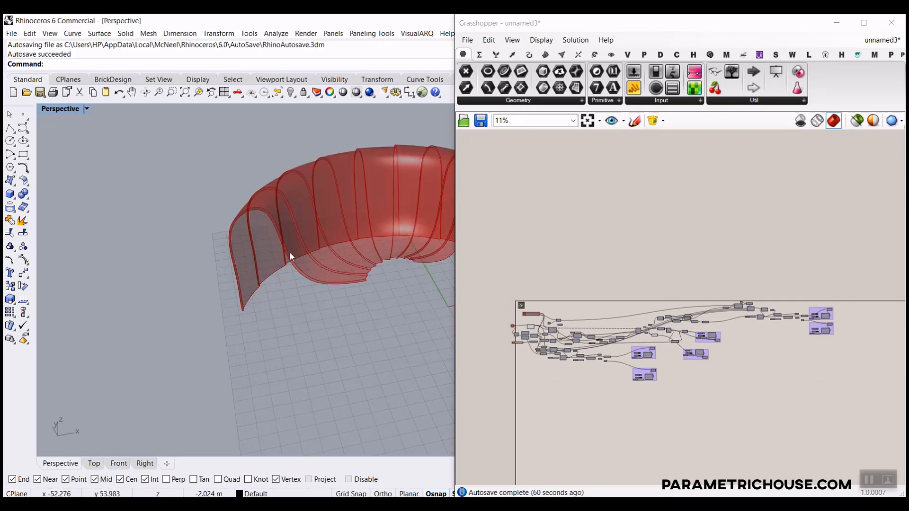
{"action": "scroll", "coordinate": [208, 237], "scroll_direction": "down", "scroll_amount": 3}
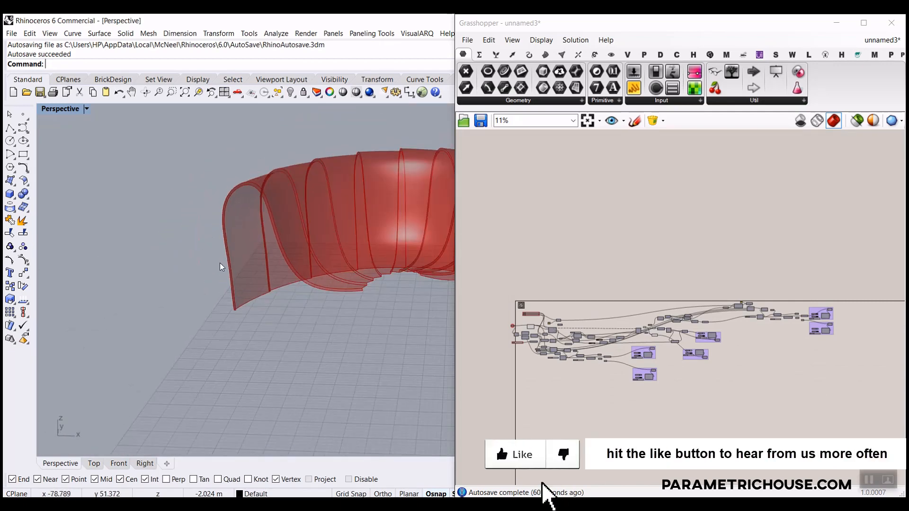
{"action": "scroll", "coordinate": [325, 327], "scroll_direction": "down", "scroll_amount": 8}
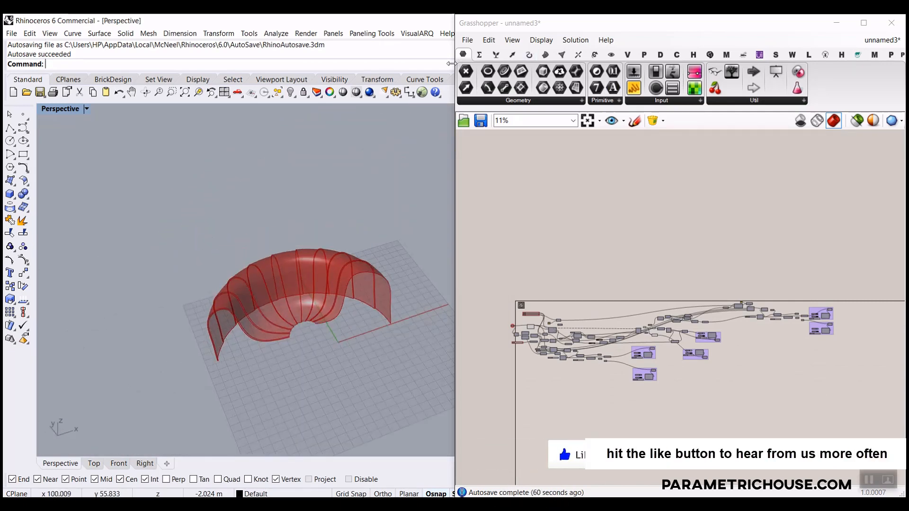
Start a new empty Grasshopper definition.
{"action": "left_click", "coordinate": [471, 41]}
{"action": "left_click", "coordinate": [450, 137]}
{"action": "scroll", "coordinate": [343, 277], "scroll_direction": "up", "scroll_amount": 6}
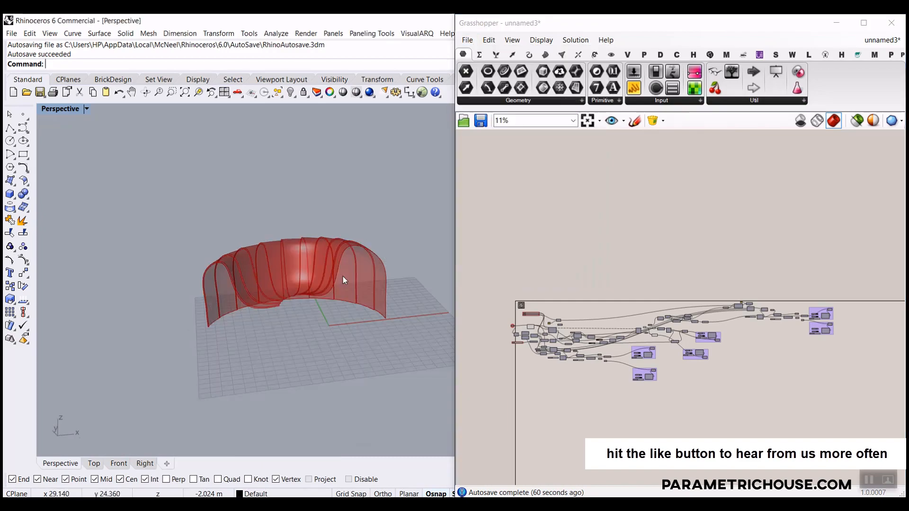
{"action": "scroll", "coordinate": [298, 345], "scroll_direction": "down", "scroll_amount": 5}
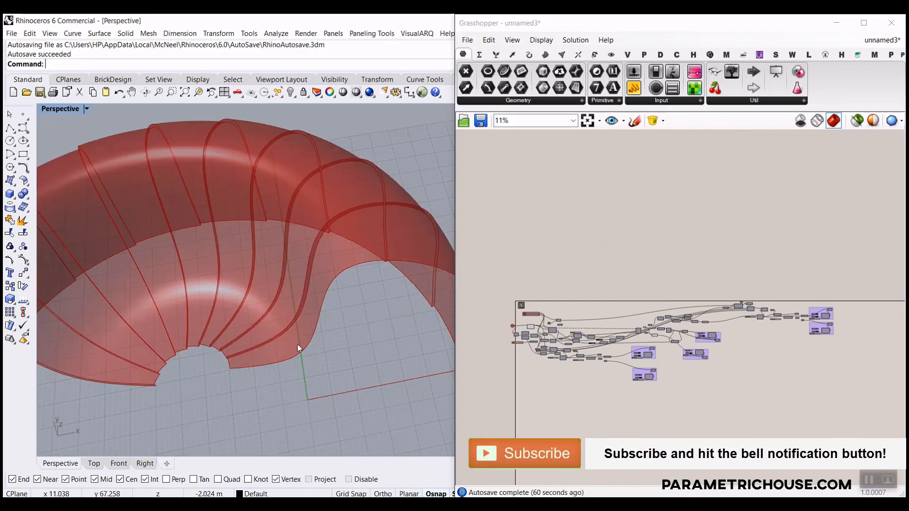
{"action": "scroll", "coordinate": [274, 341], "scroll_direction": "down", "scroll_amount": 3}
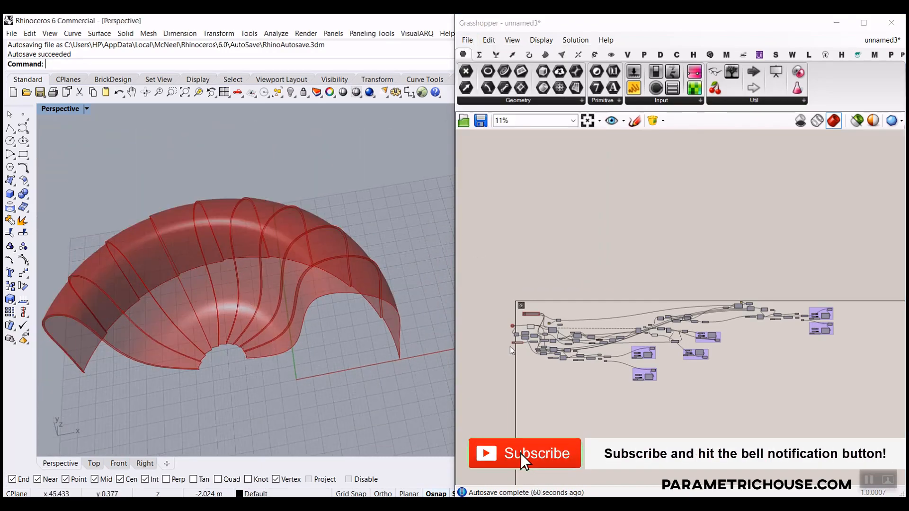
{"action": "scroll", "coordinate": [566, 330], "scroll_direction": "up", "scroll_amount": 3}
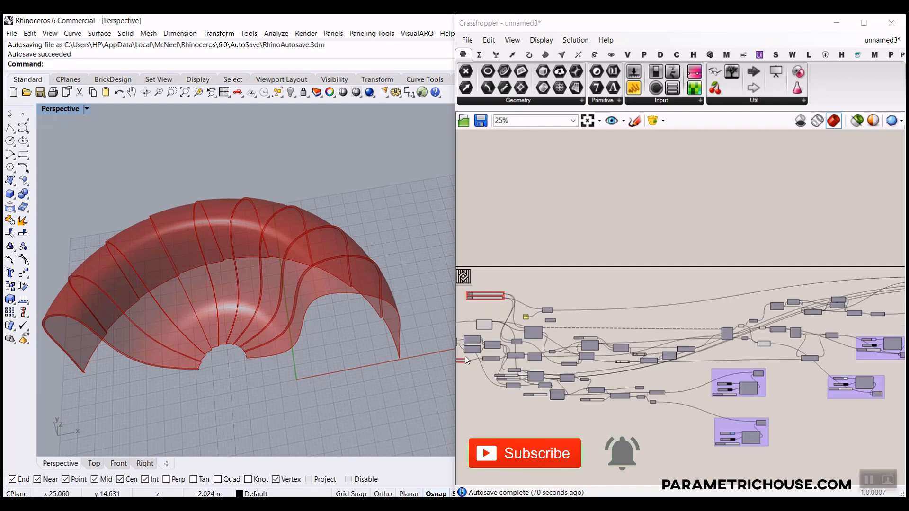
{"action": "left_click", "coordinate": [467, 40]}
{"action": "left_click", "coordinate": [478, 57]}
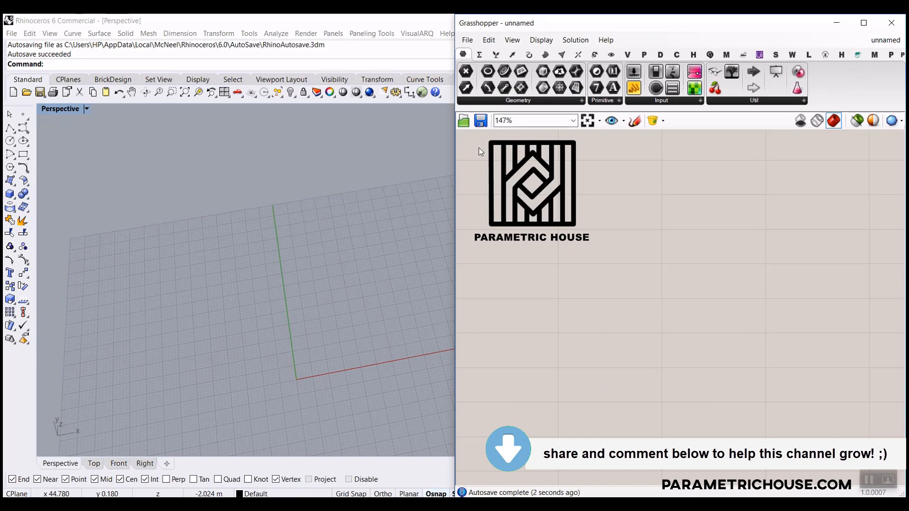
{"action": "left_click_drag", "start_coordinate": [455, 150], "coordinate": [405, 150]}
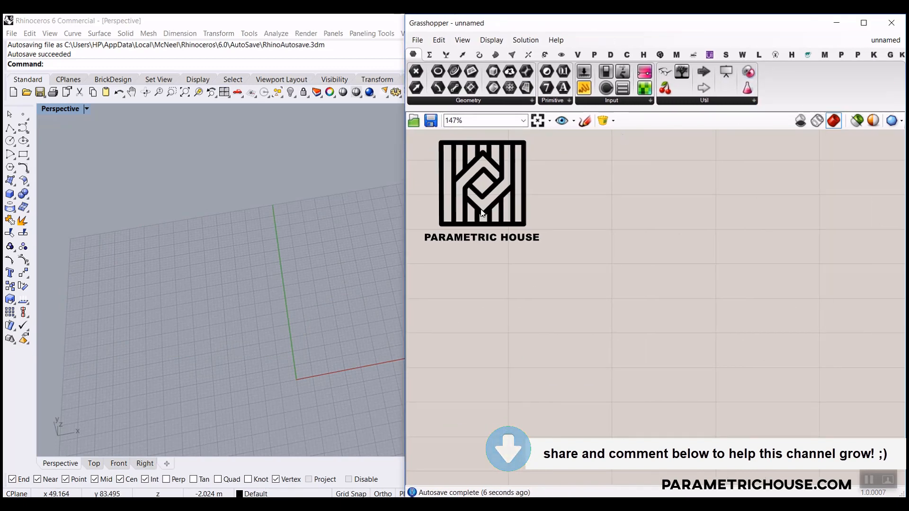
{"action": "left_click_drag", "start_coordinate": [406, 166], "coordinate": [307, 166]}
{"action": "left_click", "coordinate": [823, 55]}
{"action": "left_click", "coordinate": [889, 56]}
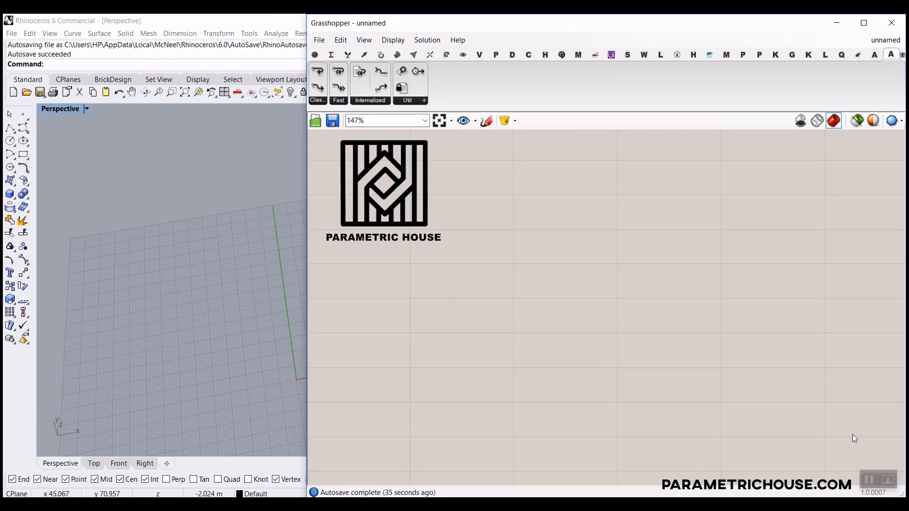
{"action": "left_click", "coordinate": [866, 484]}
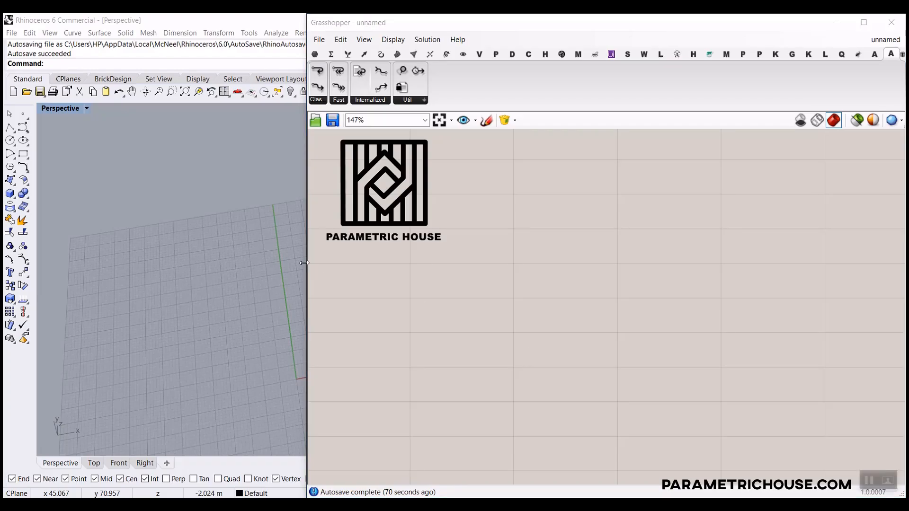
{"action": "left_click_drag", "start_coordinate": [304, 263], "coordinate": [527, 270]}
{"action": "scroll", "coordinate": [407, 298], "scroll_direction": "down", "scroll_amount": 3}
{"action": "scroll", "coordinate": [398, 314], "scroll_direction": "up", "scroll_amount": 3}
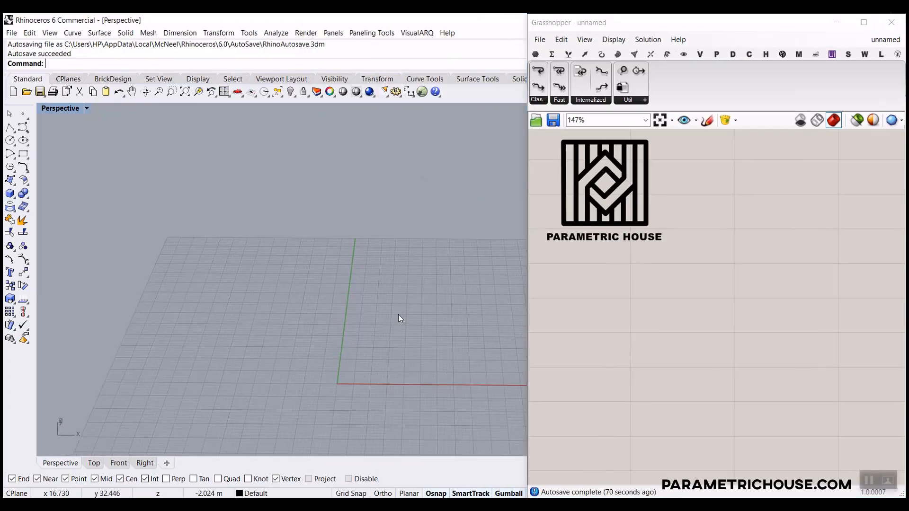
{"action": "right_click_drag", "start_coordinate": [398, 315], "coordinate": [341, 254], "text": "shift"}
{"action": "left_click", "coordinate": [535, 55]}
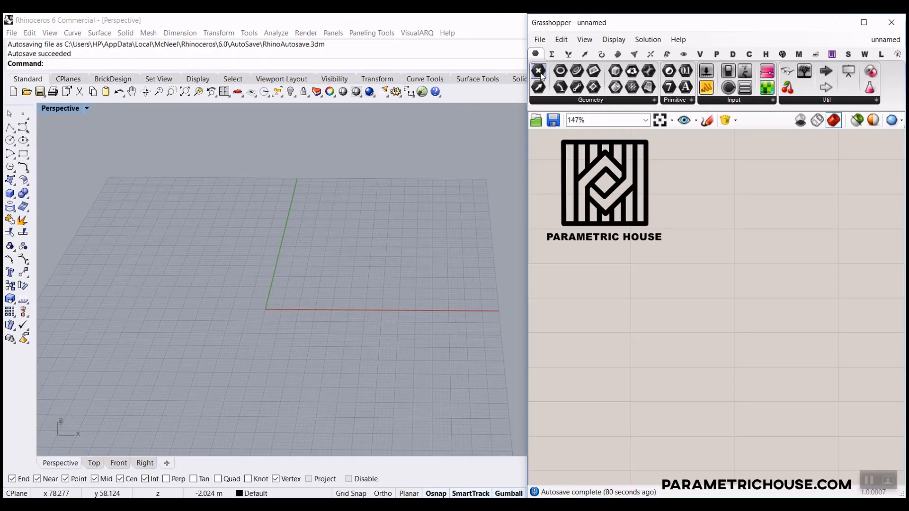
Place a Point parameter on the canvas and switch Rhino to the Front view.
{"action": "left_click_drag", "start_coordinate": [541, 75], "coordinate": [697, 331]}
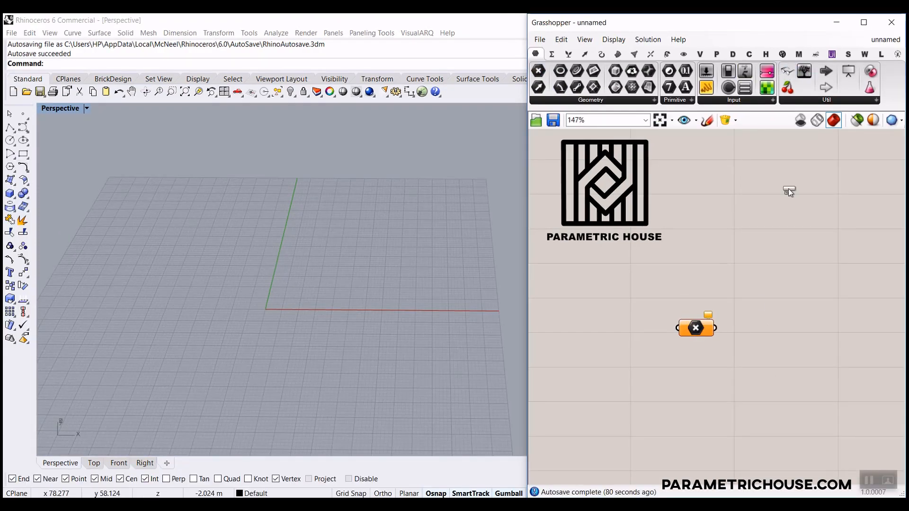
{"action": "scroll", "coordinate": [628, 215], "scroll_direction": "down", "scroll_amount": 3}
{"action": "scroll", "coordinate": [632, 253], "scroll_direction": "up", "scroll_amount": 6}
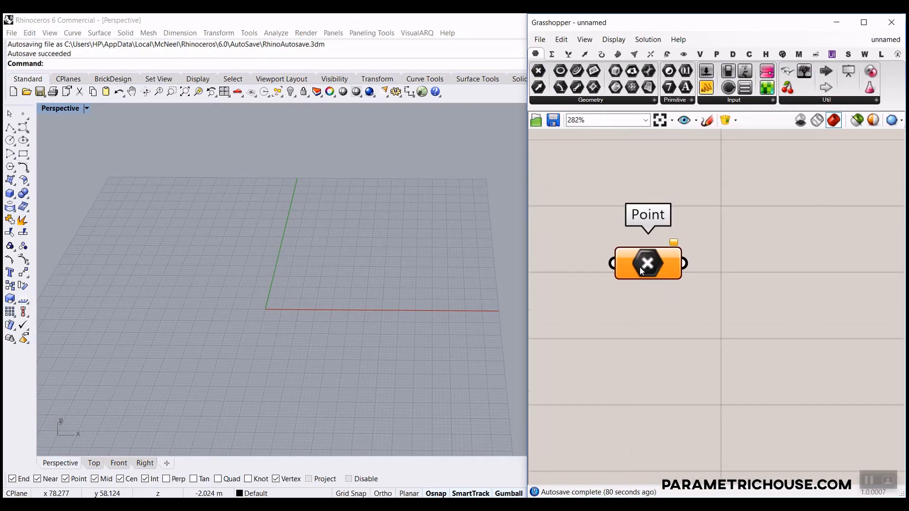
{"action": "left_click", "coordinate": [118, 462]}
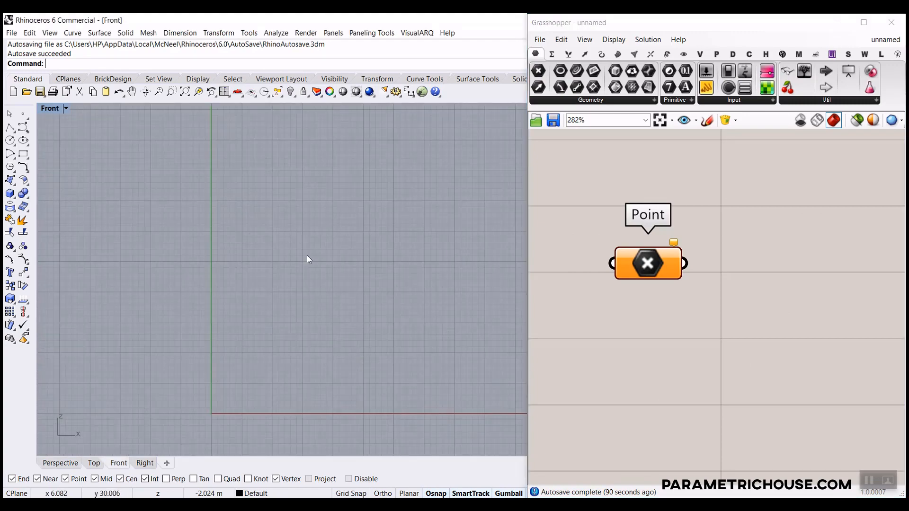
Use Set Multiple Points to pick six points, rising then sweeping to the far left.
{"action": "right_click", "coordinate": [655, 267]}
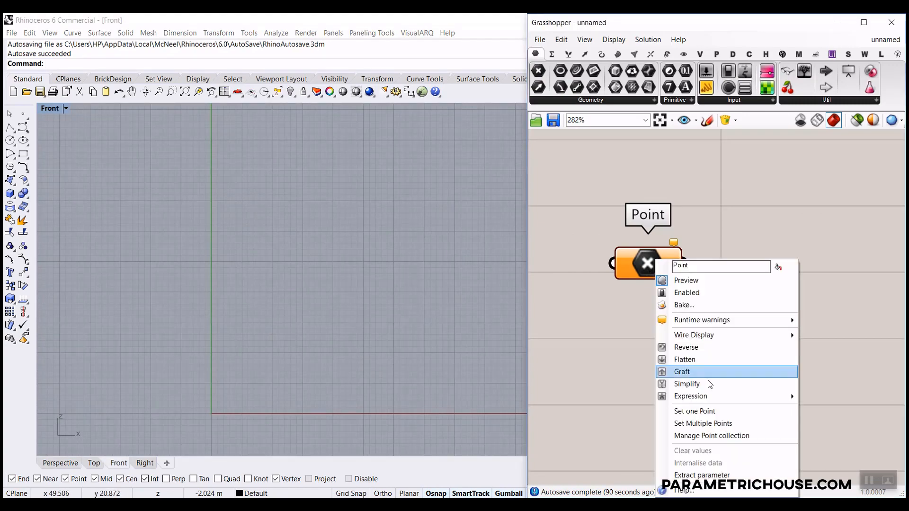
{"action": "left_click", "coordinate": [705, 423]}
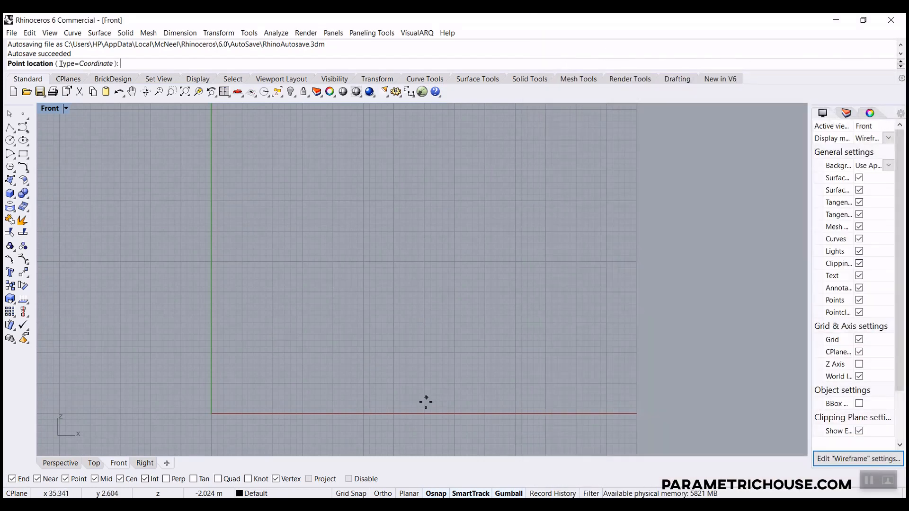
{"action": "left_click", "coordinate": [425, 401]}
{"action": "left_click", "coordinate": [472, 314]}
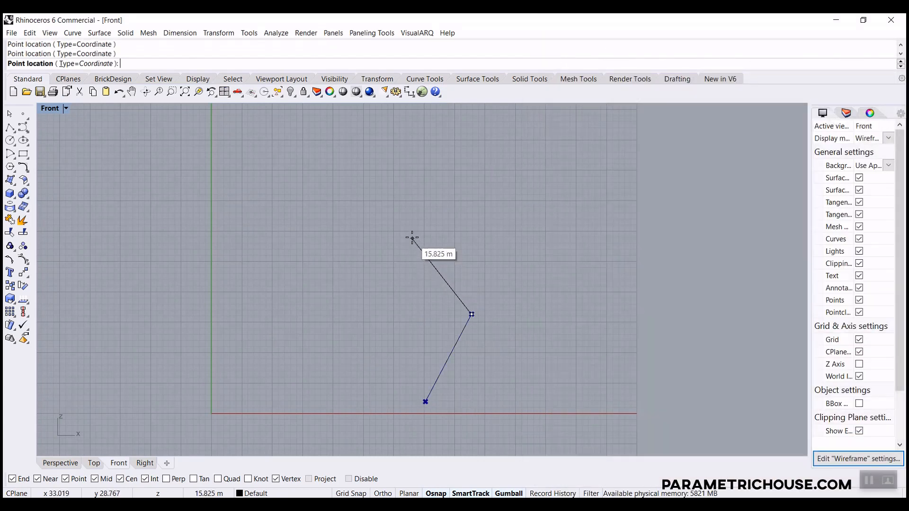
{"action": "left_click", "coordinate": [412, 237]}
{"action": "left_click", "coordinate": [338, 237]}
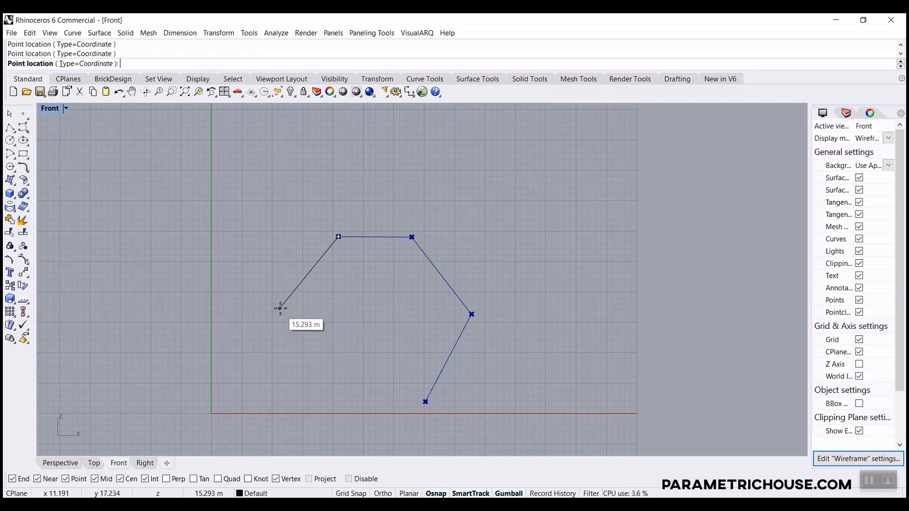
{"action": "left_click", "coordinate": [281, 308]}
{"action": "left_click", "coordinate": [223, 321]}
{"action": "key", "text": "Return"}
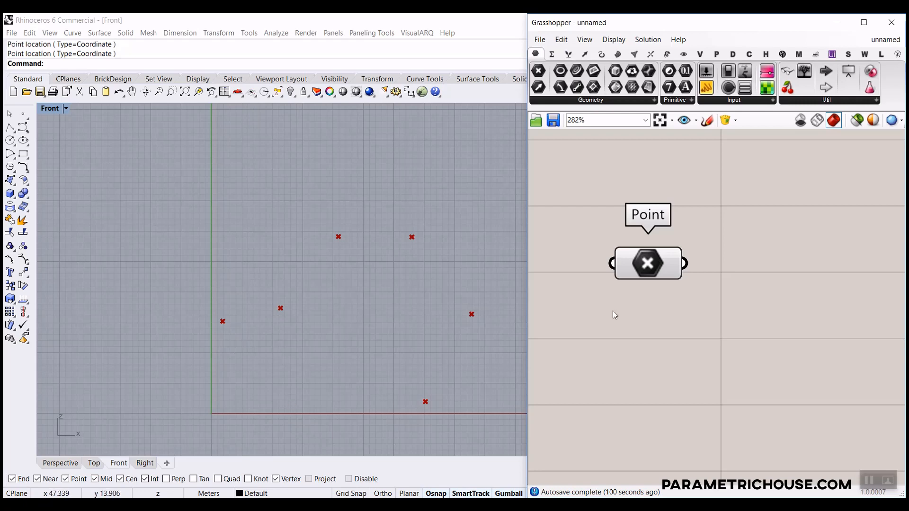
Add an Interpolate component and wire the Point parameter into its Vertices input.
{"action": "left_click", "coordinate": [601, 54]}
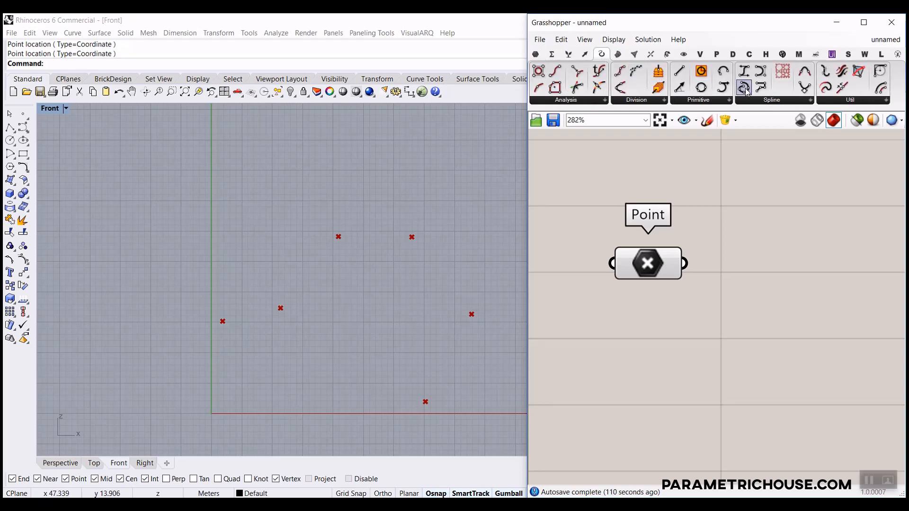
{"action": "left_click_drag", "start_coordinate": [745, 88], "coordinate": [823, 315]}
{"action": "left_click_drag", "start_coordinate": [685, 263], "coordinate": [742, 280]}
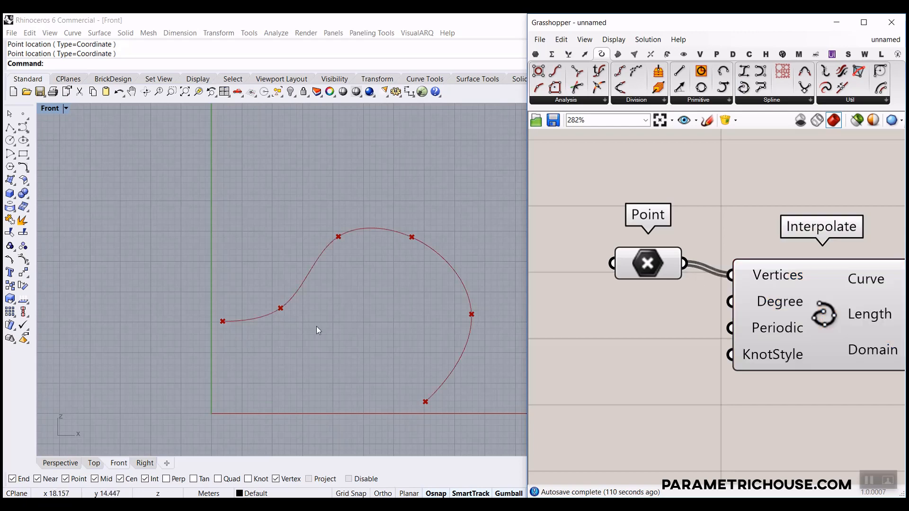
Check the highlighted interpolated curve in the Perspective view, orbiting around it.
{"action": "left_click", "coordinate": [808, 311]}
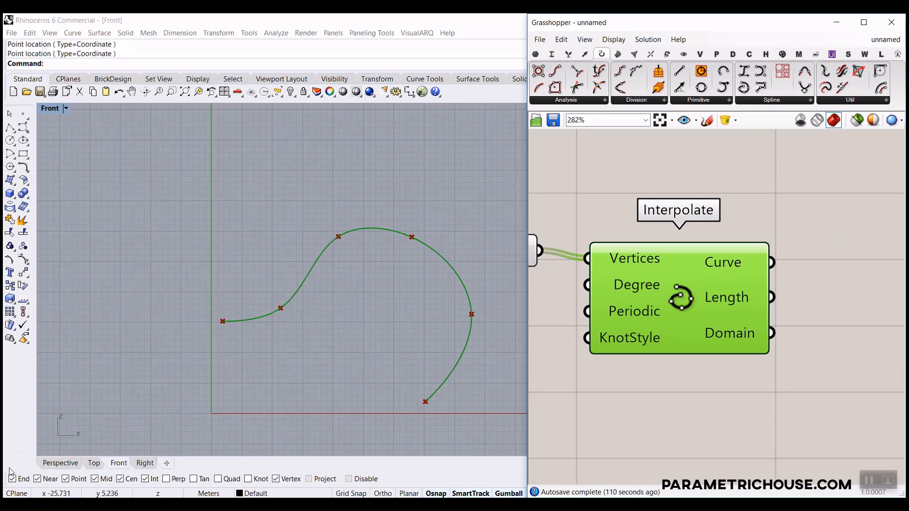
{"action": "left_click", "coordinate": [52, 464]}
{"action": "left_click", "coordinate": [638, 242]}
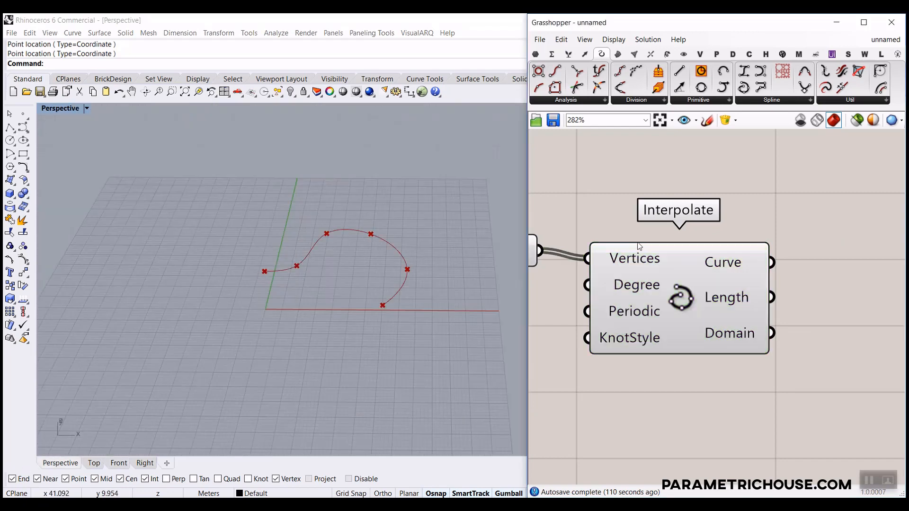
{"action": "left_click", "coordinate": [643, 260]}
{"action": "scroll", "coordinate": [345, 308], "scroll_direction": "up", "scroll_amount": 5}
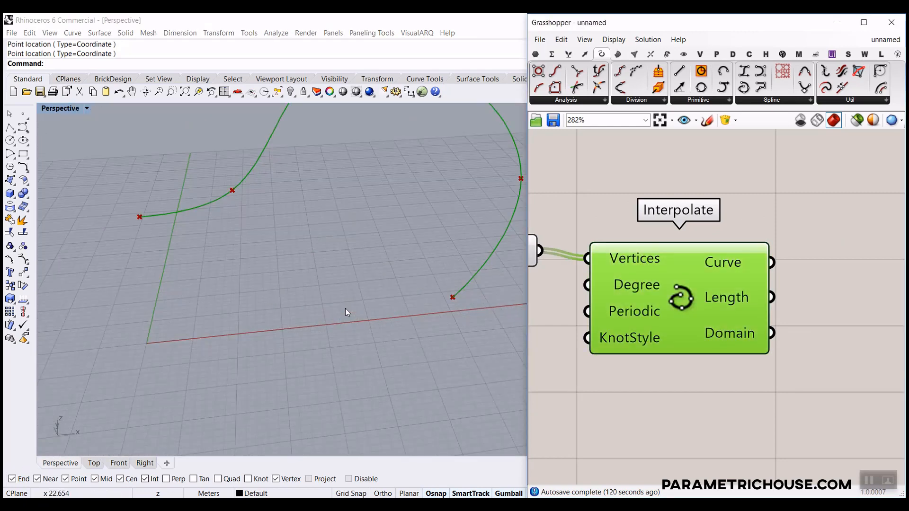
{"action": "scroll", "coordinate": [135, 272], "scroll_direction": "down", "scroll_amount": 2}
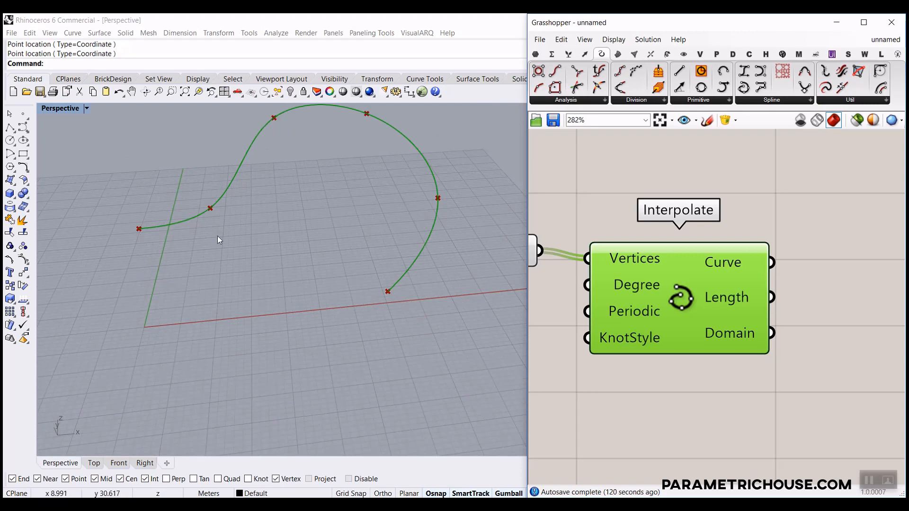
{"action": "scroll", "coordinate": [217, 235], "scroll_direction": "down", "scroll_amount": 4}
{"action": "right_click_drag", "start_coordinate": [188, 252], "coordinate": [224, 277]}
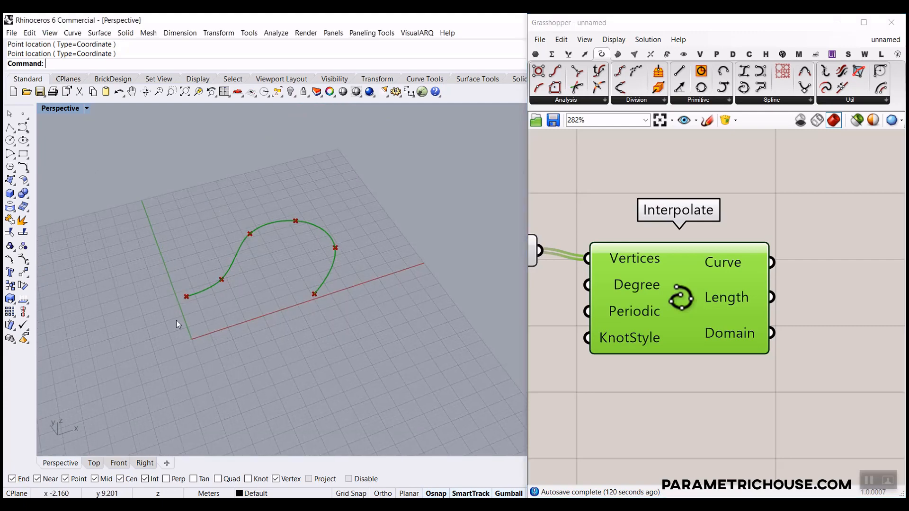
{"action": "scroll", "coordinate": [176, 320], "scroll_direction": "up", "scroll_amount": 5}
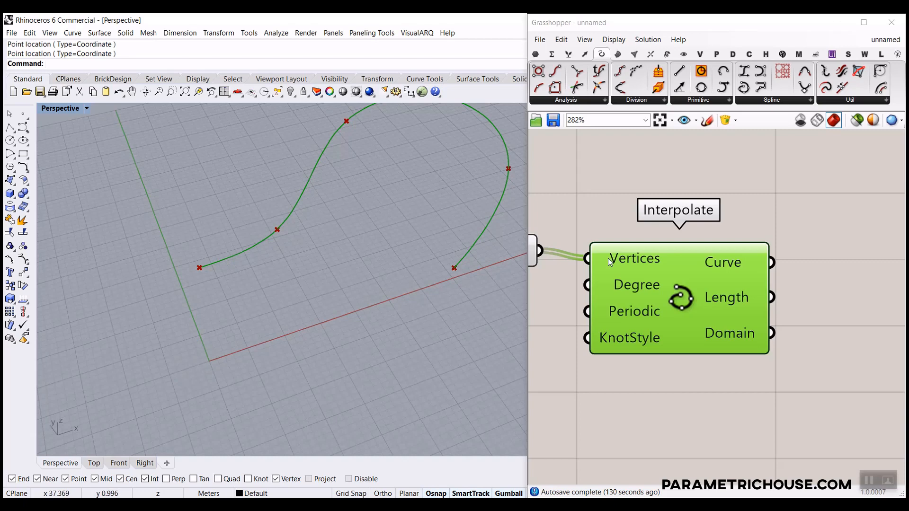
Add a second Point parameter and set one point near the origin.
{"action": "left_click", "coordinate": [535, 55]}
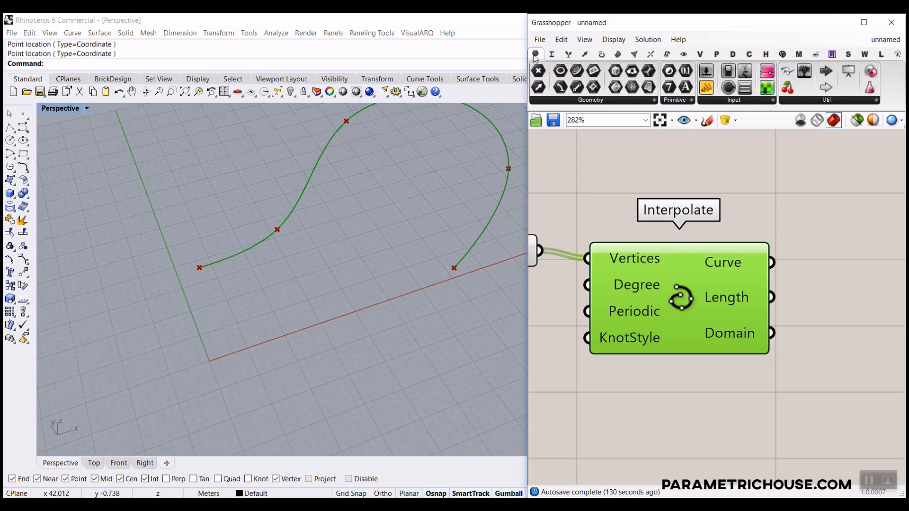
{"action": "scroll", "coordinate": [723, 342], "scroll_direction": "down", "scroll_amount": 3}
{"action": "left_click_drag", "start_coordinate": [723, 339], "coordinate": [626, 375]}
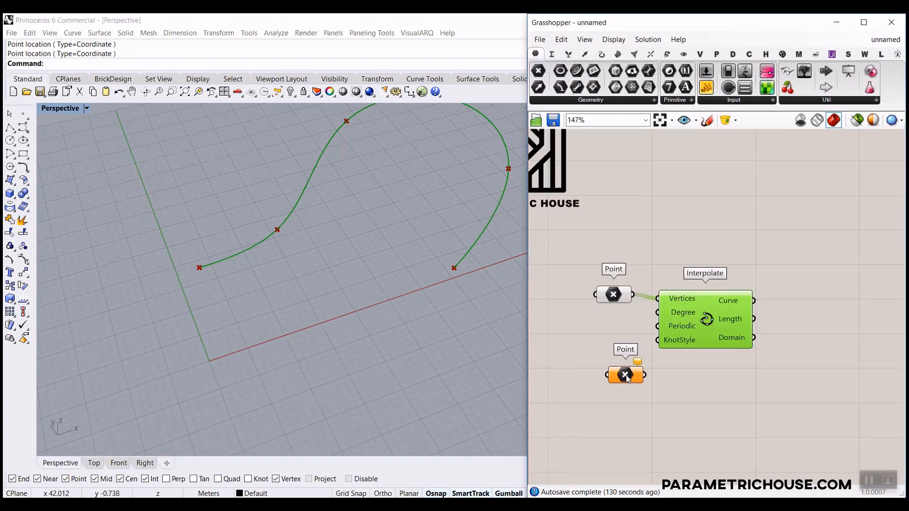
{"action": "right_click", "coordinate": [627, 376]}
{"action": "left_click", "coordinate": [663, 410]}
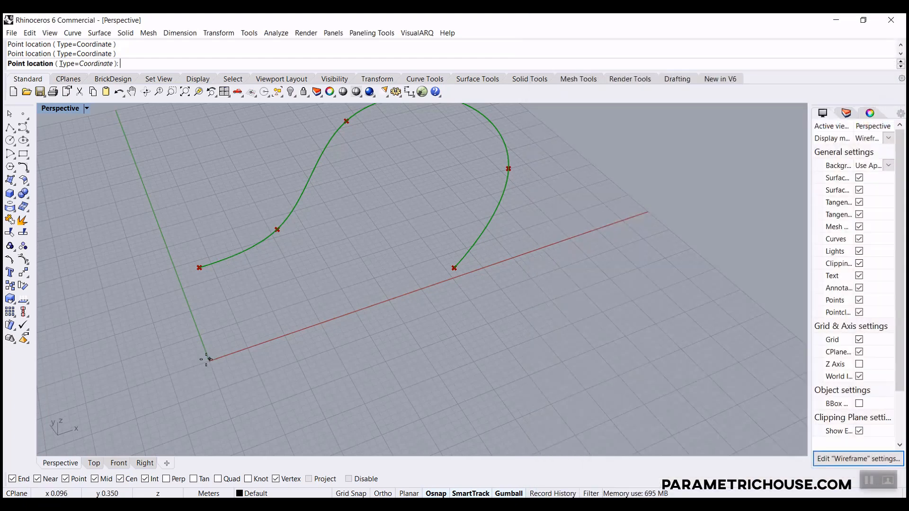
{"action": "left_click", "coordinate": [176, 364]}
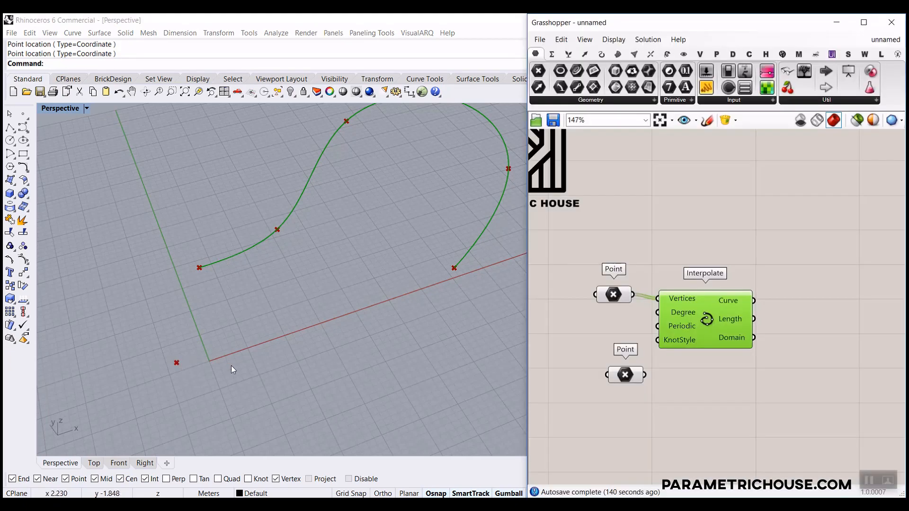
Nudge the single point slightly left and move the Interpolate component up and right.
{"action": "right_click_drag", "start_coordinate": [234, 369], "coordinate": [215, 316]}
{"action": "scroll", "coordinate": [214, 313], "scroll_direction": "up", "scroll_amount": 8}
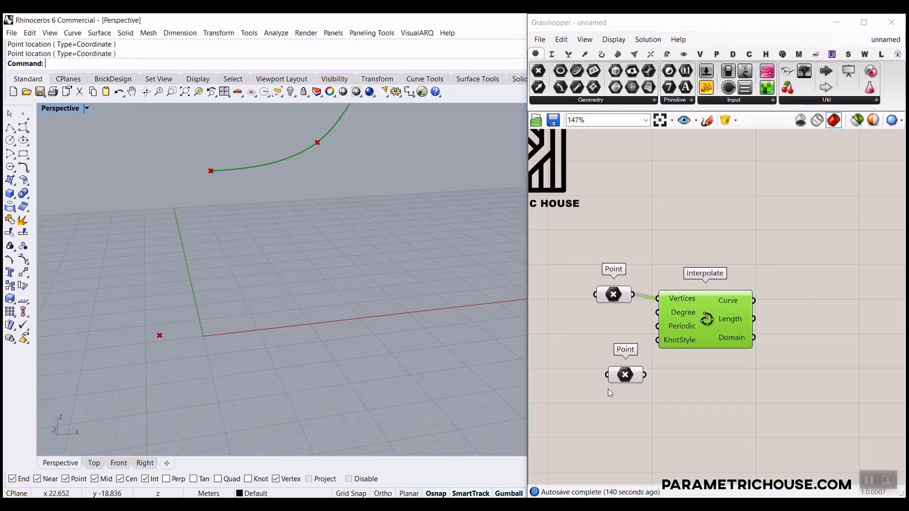
{"action": "left_click", "coordinate": [634, 377]}
{"action": "left_click_drag", "start_coordinate": [184, 333], "coordinate": [202, 326]}
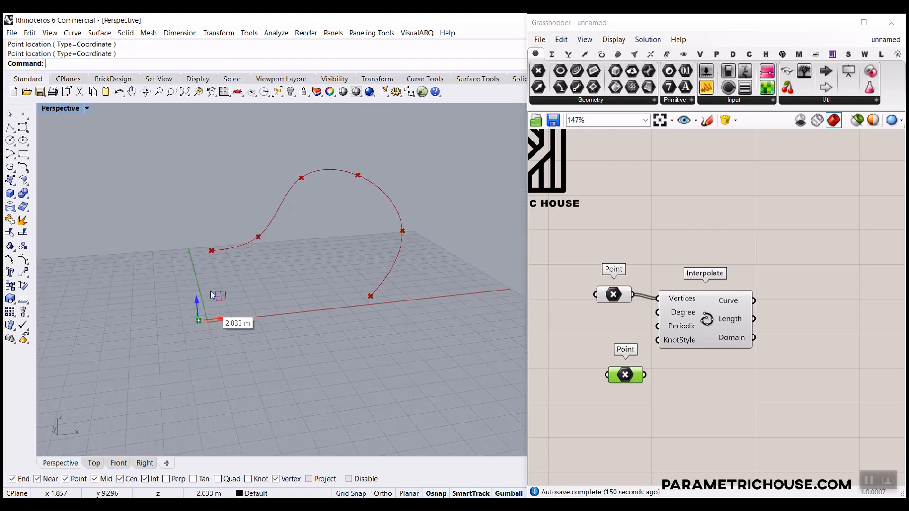
{"action": "left_click", "coordinate": [725, 396]}
{"action": "left_click_drag", "start_coordinate": [720, 333], "coordinate": [766, 281]}
{"action": "scroll", "coordinate": [390, 326], "scroll_direction": "up", "scroll_amount": 3}
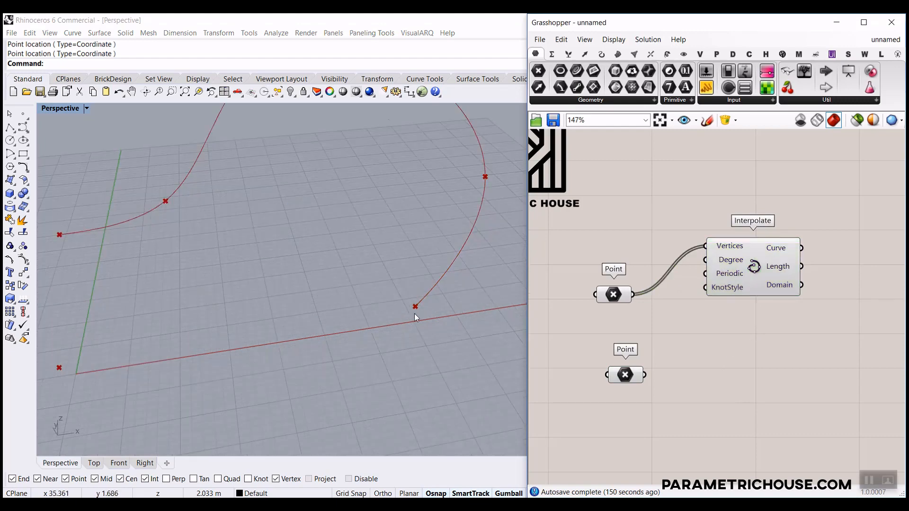
{"action": "scroll", "coordinate": [414, 314], "scroll_direction": "down", "scroll_amount": 2}
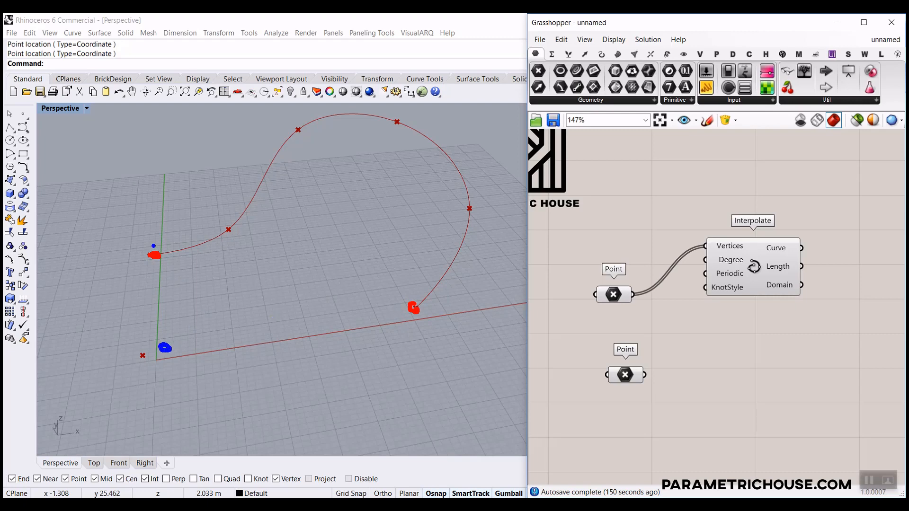
{"action": "mouse_move", "coordinate": [160, 267]}
{"action": "left_mouse_down"}
{"action": "mouse_move", "coordinate": [161, 324]}
{"action": "mouse_move", "coordinate": [171, 315]}
{"action": "left_mouse_up"}
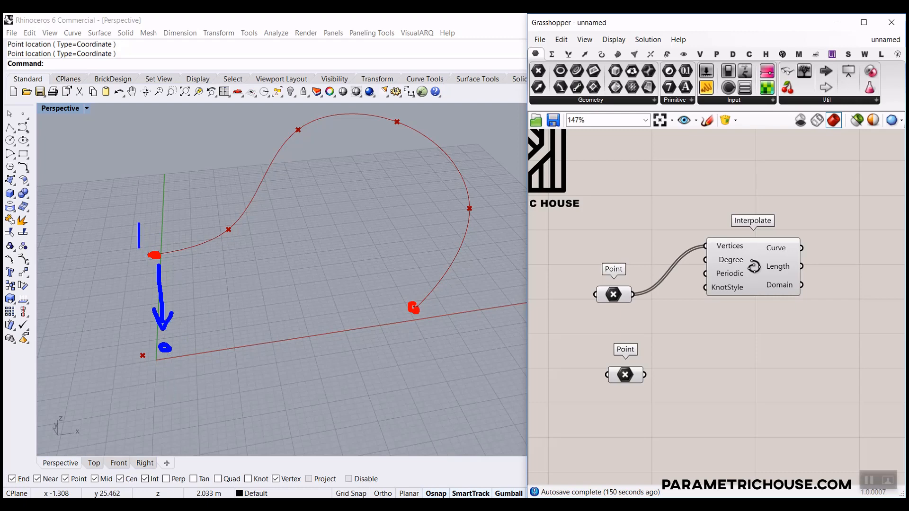
{"action": "type", "text": "X,"}
{"action": "type", "text": "y"}
{"action": "type", "text": "Z"}
{"action": "left_click_drag", "start_coordinate": [395, 313], "coordinate": [179, 342]}
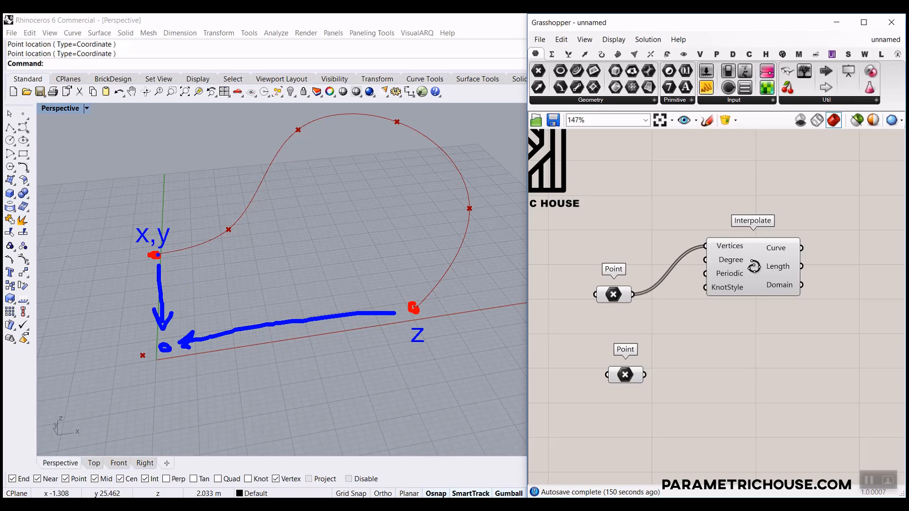
{"action": "mouse_move", "coordinate": [156, 256]}
{"action": "left_mouse_down"}
{"action": "mouse_move", "coordinate": [163, 346]}
{"action": "mouse_move", "coordinate": [402, 308]}
{"action": "left_mouse_up"}
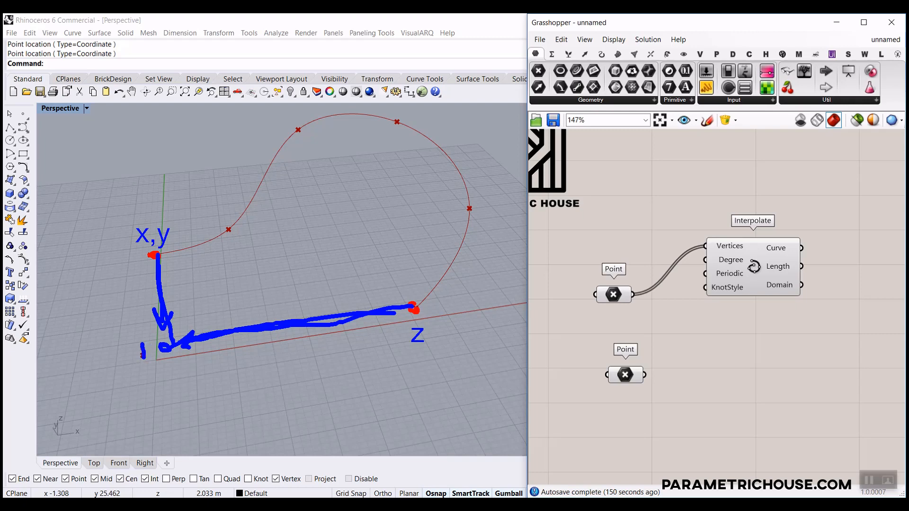
{"action": "mouse_move", "coordinate": [162, 346]}
{"action": "left_mouse_down"}
{"action": "mouse_move", "coordinate": [136, 348]}
{"action": "mouse_move", "coordinate": [147, 349]}
{"action": "left_mouse_up"}
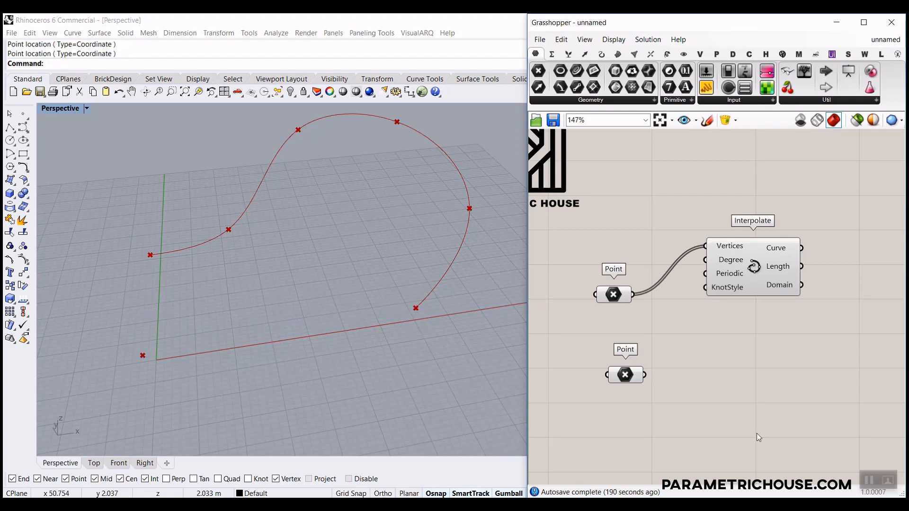
Check the curve in Front view, then rearrange the second Point parameter and Interpolate component.
{"action": "mouse_move", "coordinate": [635, 380]}
{"action": "left_mouse_down"}
{"action": "mouse_move", "coordinate": [613, 372]}
{"action": "mouse_move", "coordinate": [629, 374]}
{"action": "left_mouse_up"}
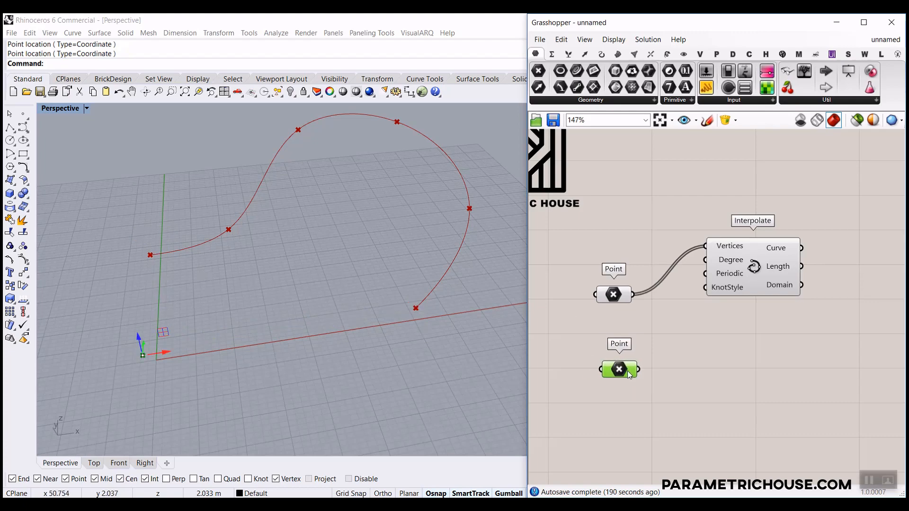
{"action": "left_click", "coordinate": [123, 461]}
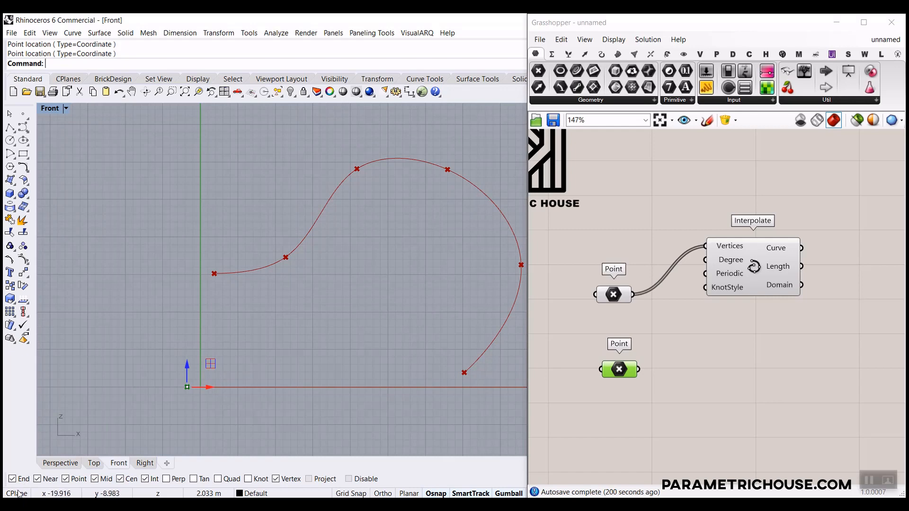
{"action": "left_click", "coordinate": [59, 466]}
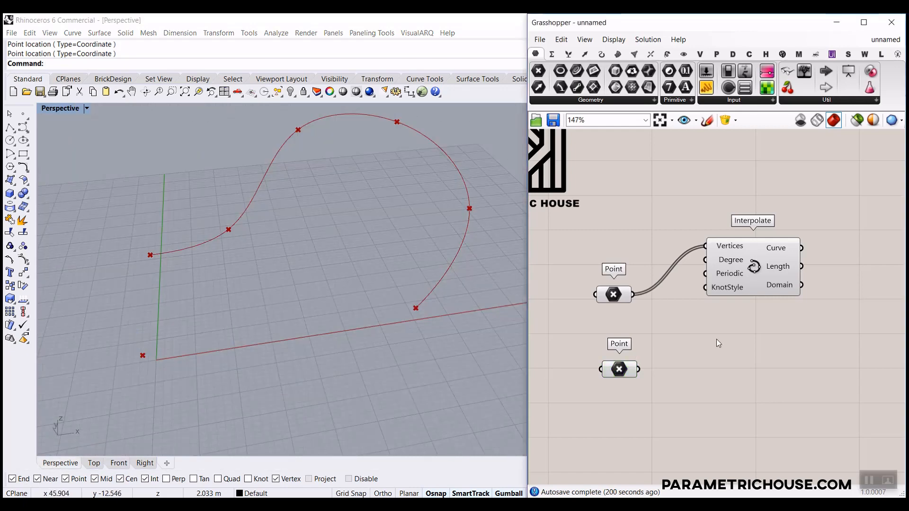
{"action": "right_click_drag", "start_coordinate": [717, 339], "coordinate": [666, 278]}
{"action": "left_click_drag", "start_coordinate": [666, 277], "coordinate": [684, 310]}
Drag the Grasshopper window's left edge far left to widen the canvas over Rhino.
{"action": "scroll", "coordinate": [685, 310], "scroll_direction": "down", "scroll_amount": 3}
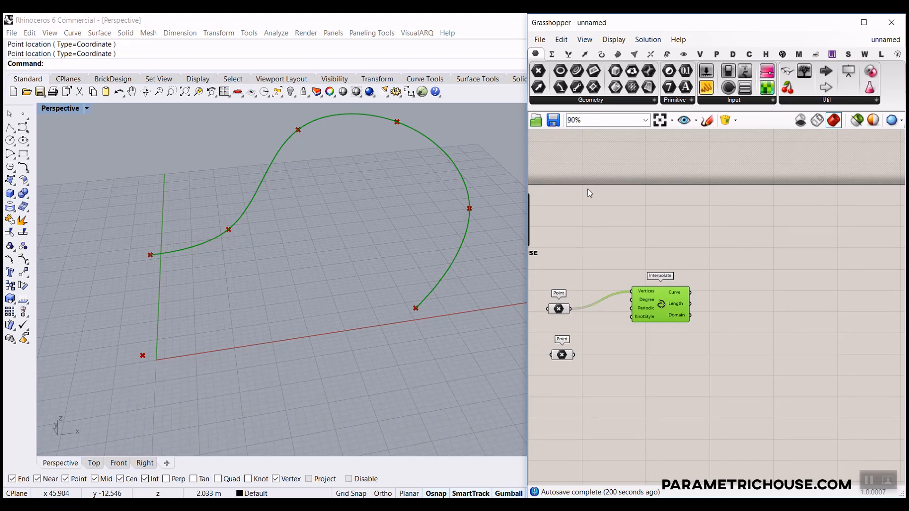
{"action": "left_click_drag", "start_coordinate": [526, 178], "coordinate": [352, 177]}
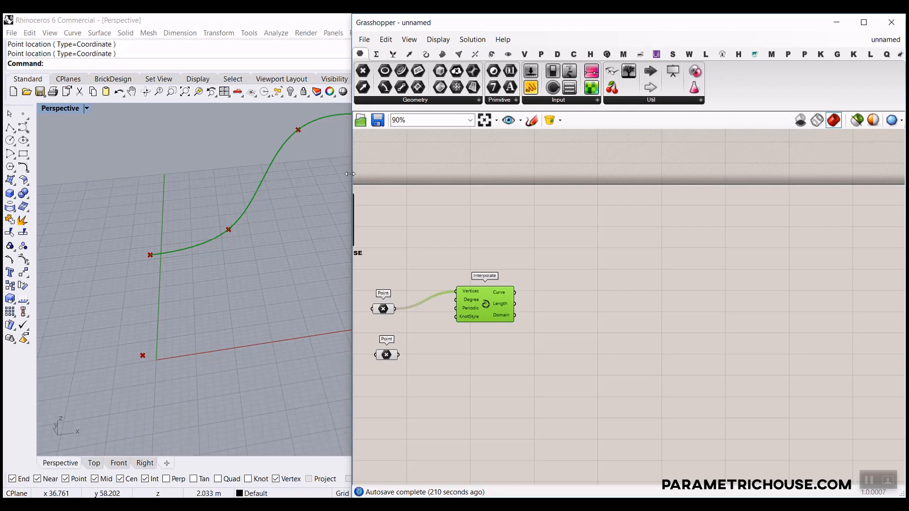
{"action": "left_click_drag", "start_coordinate": [352, 176], "coordinate": [168, 176]}
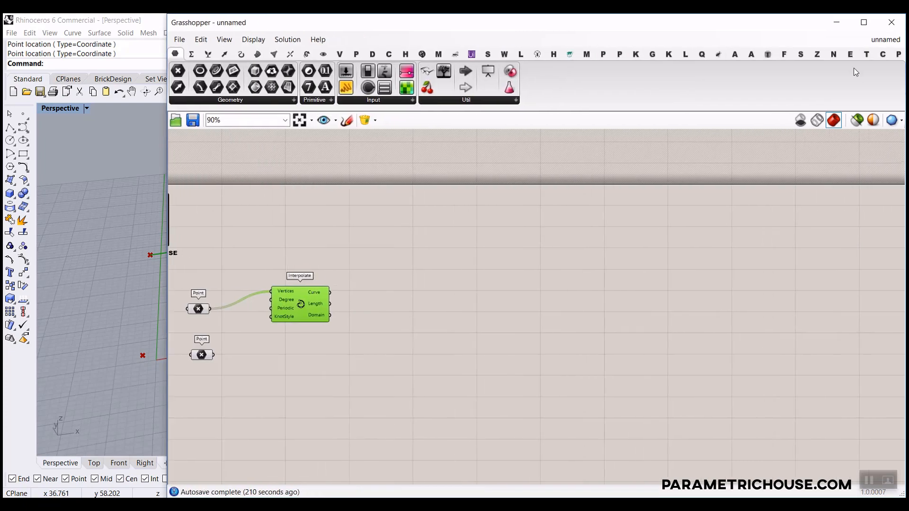
Place Fast Loop End and Fast Loop Start components from the Anemone Fast dropdown.
{"action": "left_click", "coordinate": [752, 54]}
{"action": "left_click", "coordinate": [199, 100]}
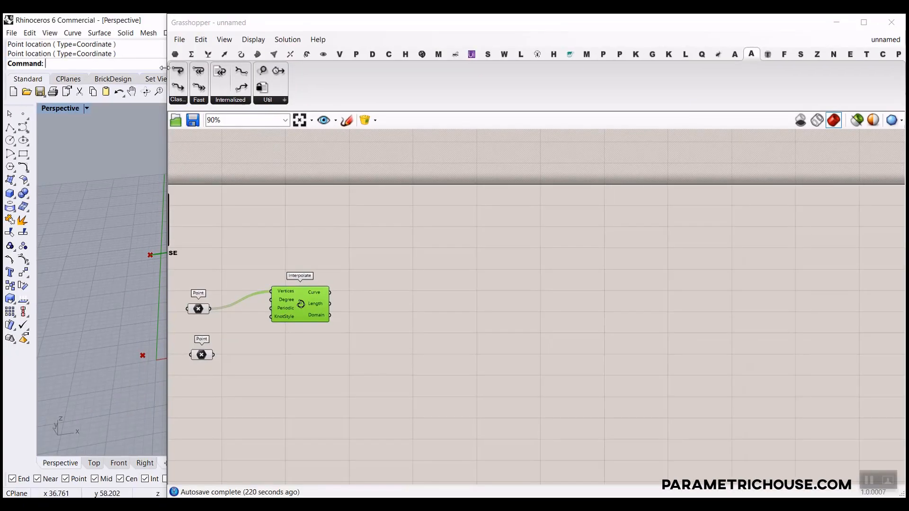
{"action": "left_click", "coordinate": [199, 99]}
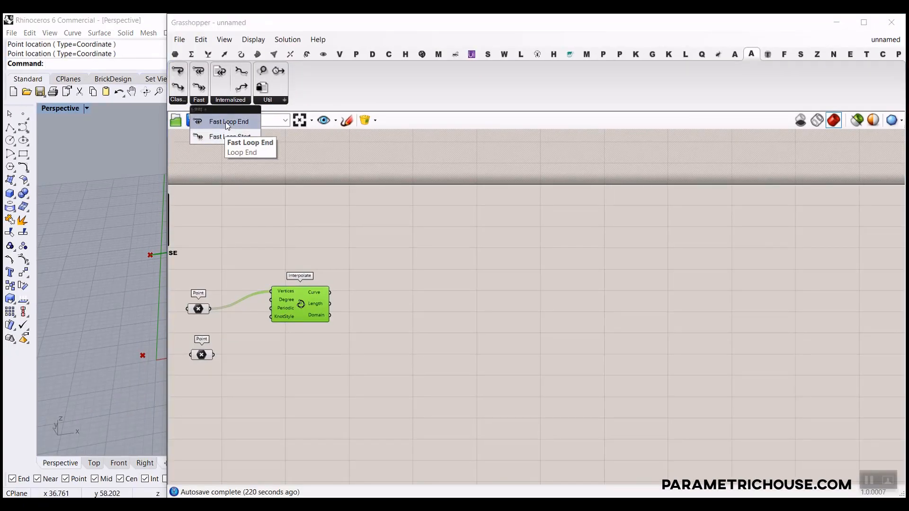
{"action": "left_click_drag", "start_coordinate": [225, 121], "coordinate": [417, 268]}
{"action": "left_click", "coordinate": [199, 97]}
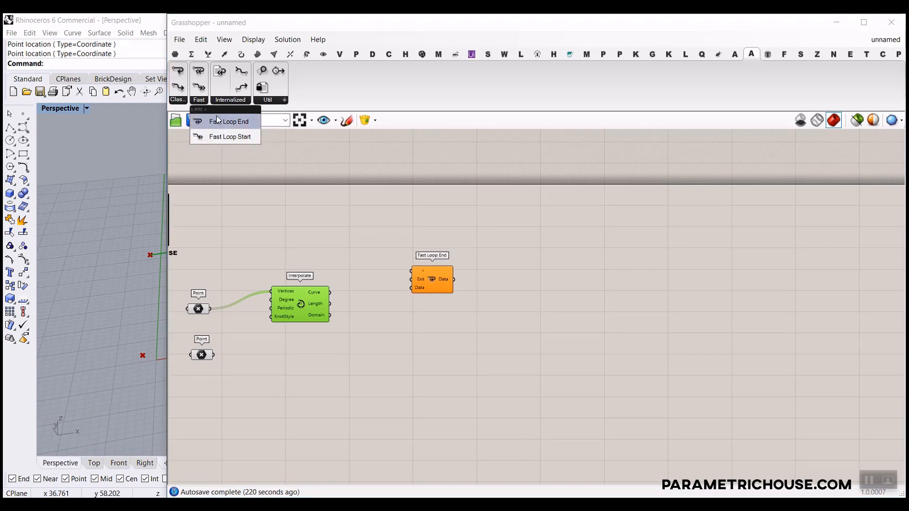
{"action": "left_click_drag", "start_coordinate": [222, 135], "coordinate": [400, 307]}
Position Fast Loop End right of Fast Loop Start and wire the > output to the < input.
{"action": "left_click_drag", "start_coordinate": [443, 279], "coordinate": [549, 306]}
{"action": "scroll", "coordinate": [431, 301], "scroll_direction": "up", "scroll_amount": 3}
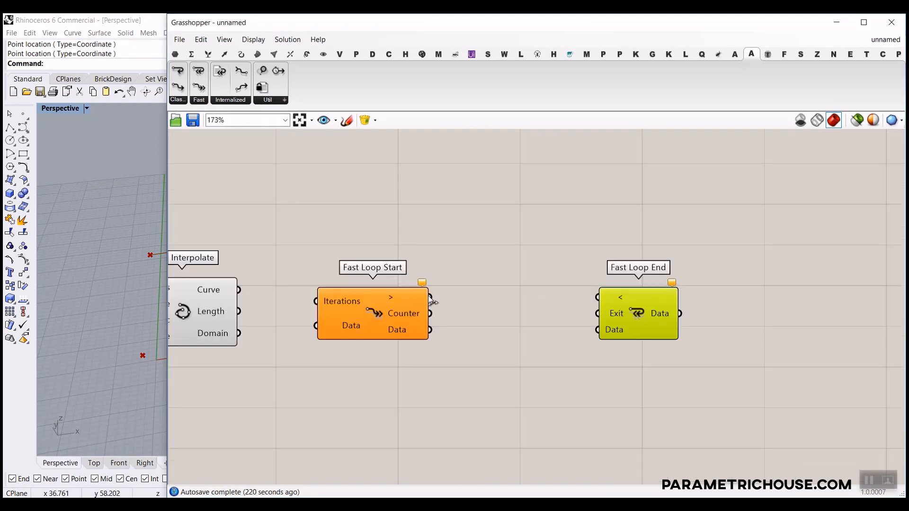
{"action": "right_click_drag", "start_coordinate": [360, 311], "coordinate": [418, 297]}
{"action": "left_click_drag", "start_coordinate": [493, 282], "coordinate": [657, 280]}
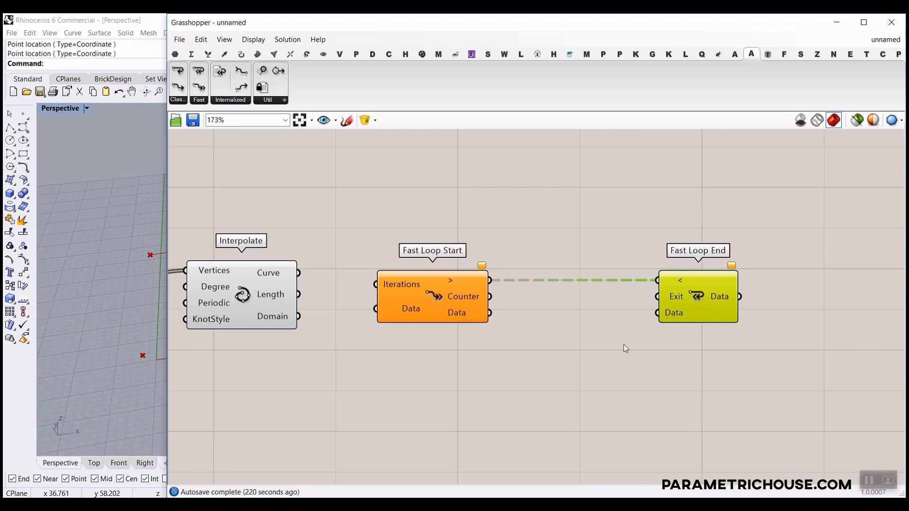
{"action": "right_click_drag", "start_coordinate": [625, 349], "coordinate": [550, 299]}
{"action": "left_click_drag", "start_coordinate": [691, 304], "coordinate": [339, 237]}
{"action": "left_click", "coordinate": [392, 311]}
{"action": "scroll", "coordinate": [391, 311], "scroll_direction": "up", "scroll_amount": 3}
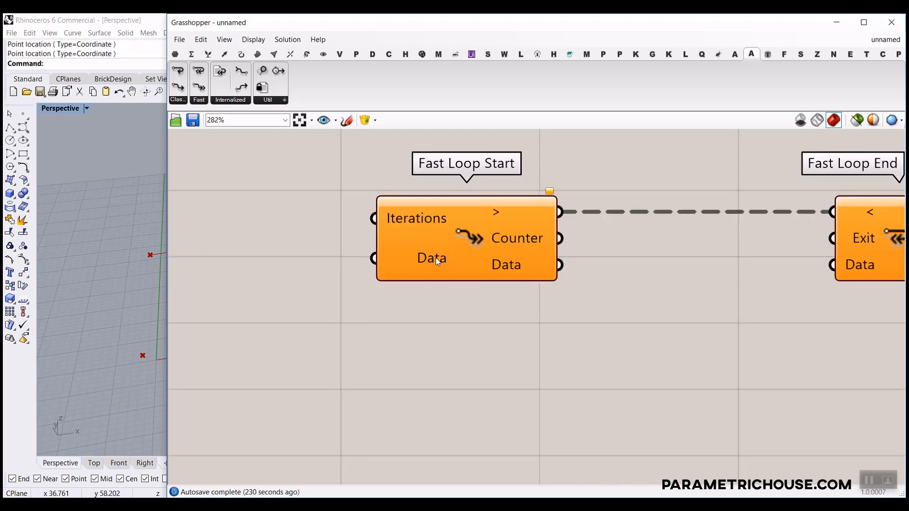
Rename Fast Loop Start's Data input and output to Curve.
{"action": "right_click", "coordinate": [433, 259]}
{"action": "type", "text": "Curve"}
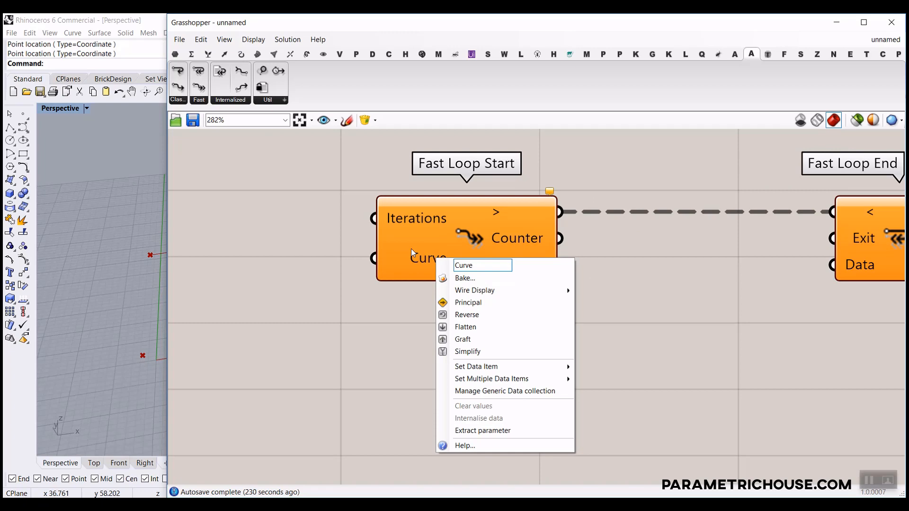
{"action": "key", "text": "Return"}
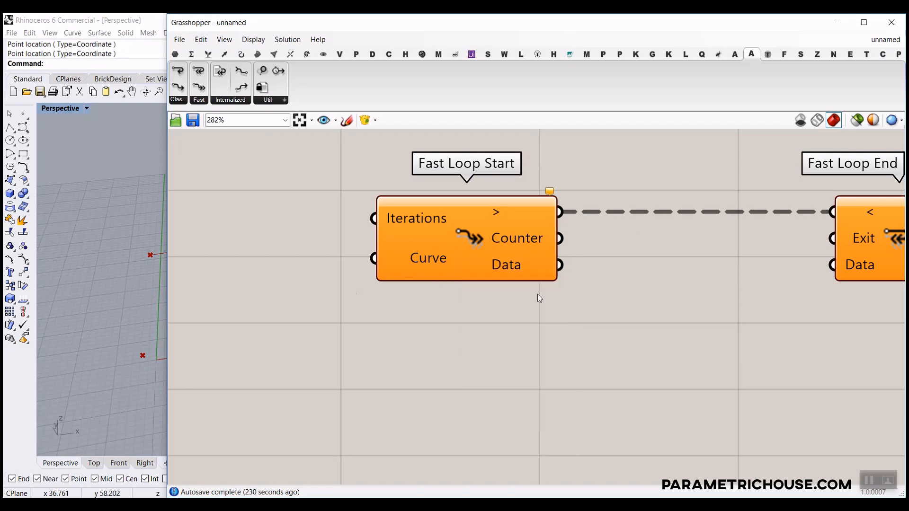
{"action": "right_click", "coordinate": [525, 269]}
{"action": "type", "text": "Curve"}
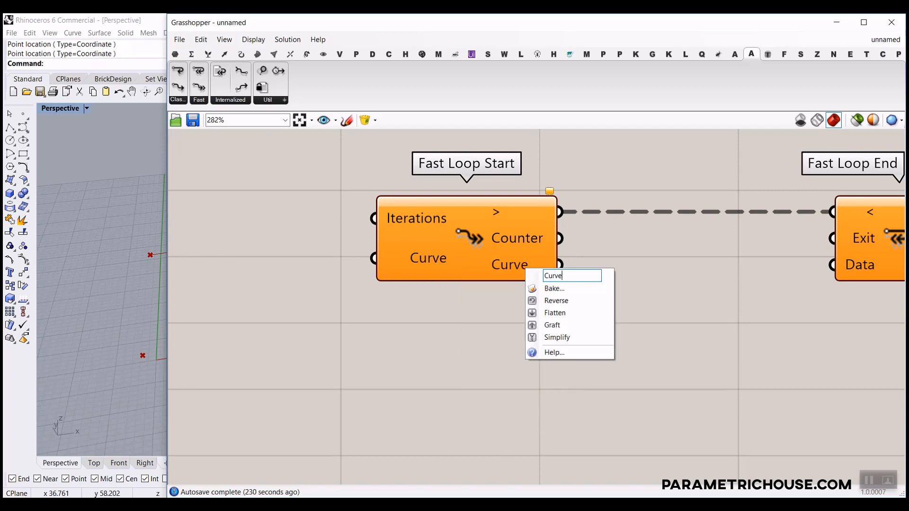
{"action": "key", "text": "Return"}
Rename Fast Loop End's Data input and output to Curve.
{"action": "right_click_drag", "start_coordinate": [522, 263], "coordinate": [343, 262]}
{"action": "right_click", "coordinate": [666, 261]}
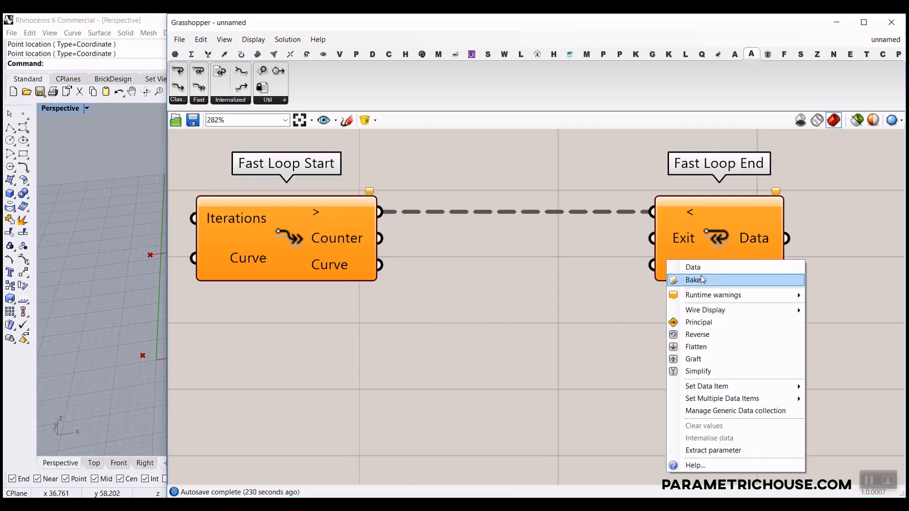
{"action": "type", "text": "Curve"}
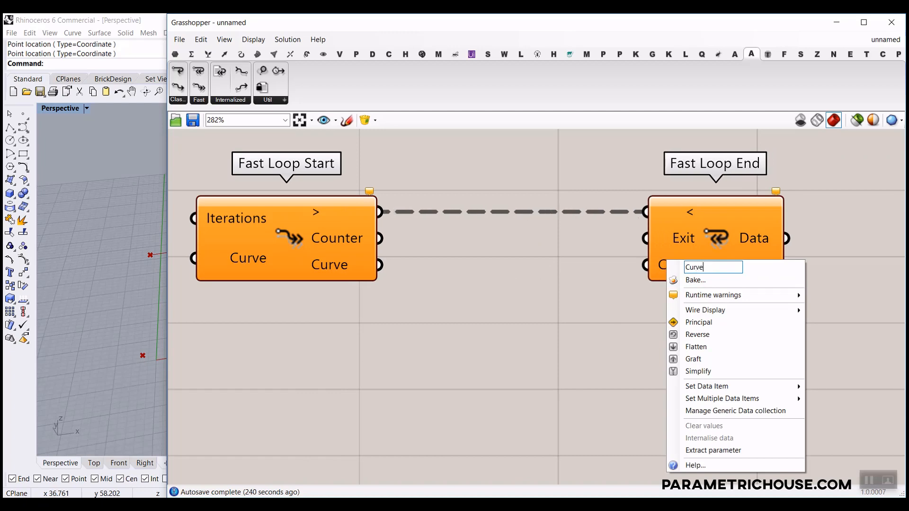
{"action": "key", "text": "Return"}
{"action": "right_click", "coordinate": [774, 226]}
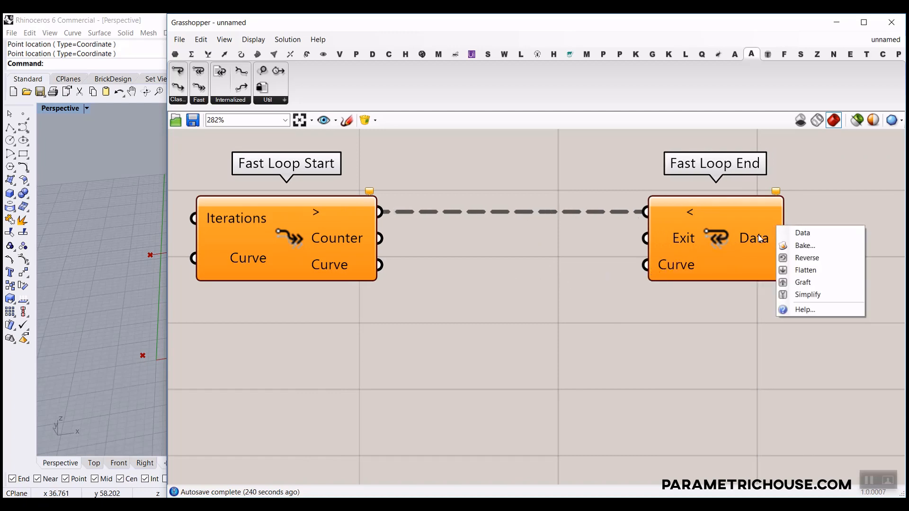
{"action": "right_click", "coordinate": [759, 237]}
{"action": "double_click", "coordinate": [782, 244]}
{"action": "type", "text": "Curve"}
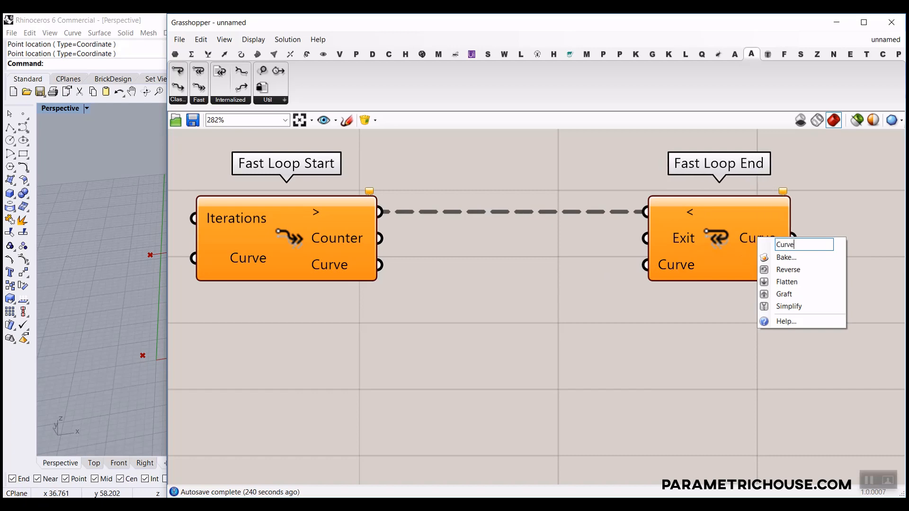
{"action": "key", "text": "Return"}
{"action": "scroll", "coordinate": [584, 280], "scroll_direction": "down", "scroll_amount": 6}
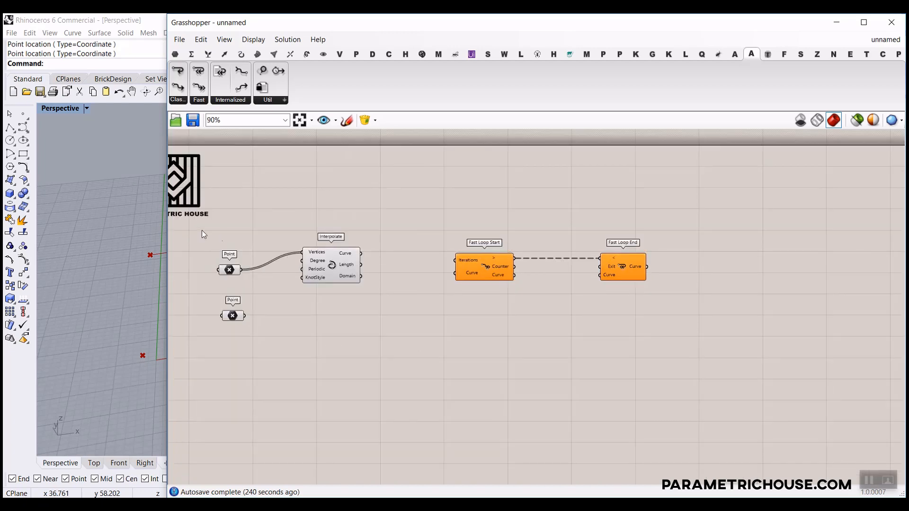
Narrow the Grasshopper window and wire Interpolate's Curve output into Fast Loop Start's Curve input.
{"action": "left_click_drag", "start_coordinate": [164, 228], "coordinate": [391, 229]}
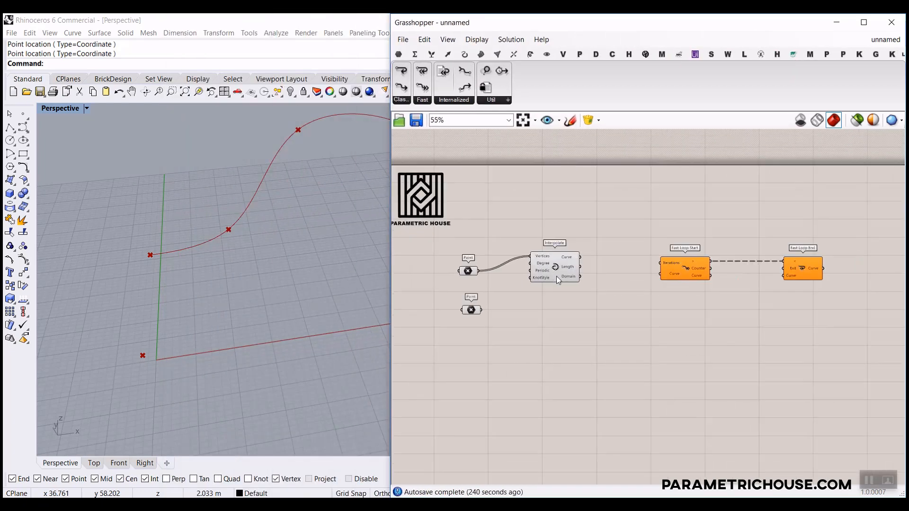
{"action": "scroll", "coordinate": [644, 300], "scroll_direction": "up", "scroll_amount": 2}
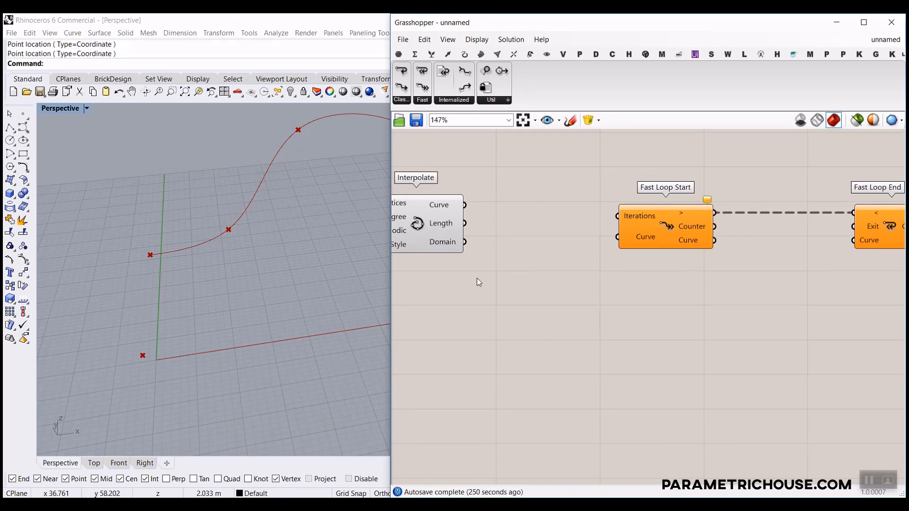
{"action": "left_click_drag", "start_coordinate": [464, 205], "coordinate": [617, 237]}
{"action": "right_click_drag", "start_coordinate": [753, 241], "coordinate": [580, 243]}
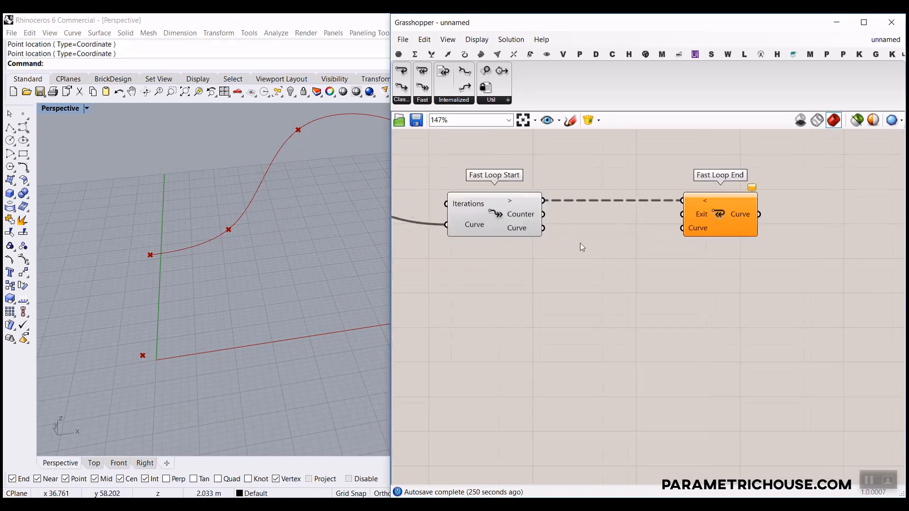
{"action": "scroll", "coordinate": [581, 243], "scroll_direction": "down", "scroll_amount": 1}
{"action": "left_click_drag", "start_coordinate": [694, 212], "coordinate": [738, 202]}
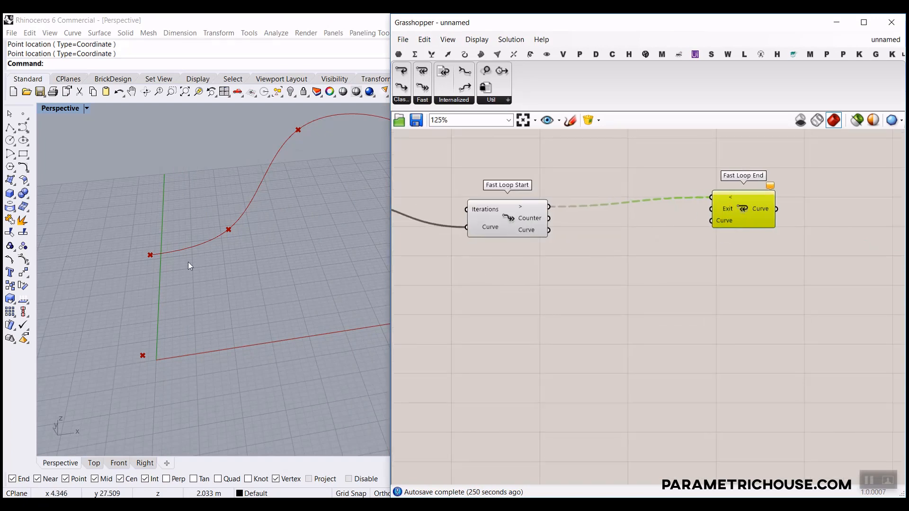
Orbit the Rhino perspective view to see the whole interpolated curve.
{"action": "right_click_drag", "start_coordinate": [188, 263], "coordinate": [194, 279]}
{"action": "key", "text": "ctrl+2"}
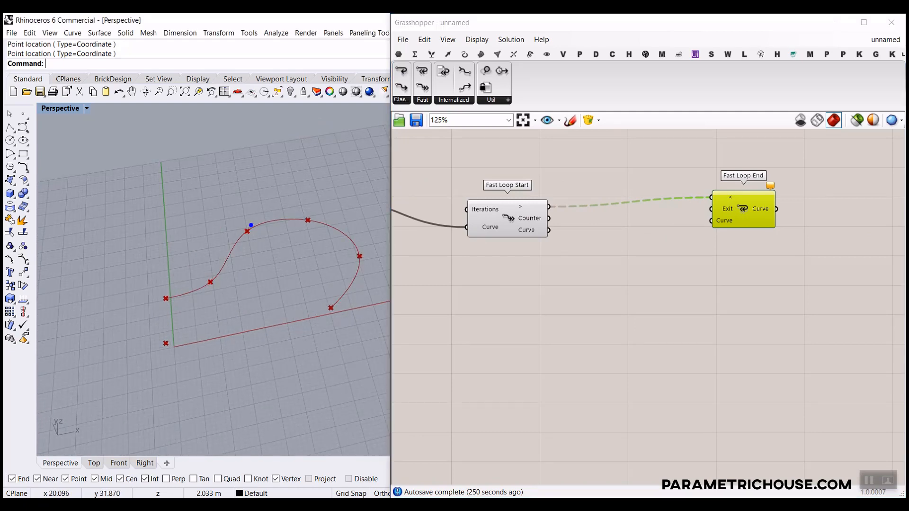
{"action": "mouse_move", "coordinate": [251, 225]}
{"action": "left_mouse_down"}
{"action": "mouse_move", "coordinate": [208, 214]}
{"action": "mouse_move", "coordinate": [203, 232]}
{"action": "left_mouse_up"}
{"action": "mouse_move", "coordinate": [158, 288]}
{"action": "left_mouse_down"}
{"action": "mouse_move", "coordinate": [202, 212]}
{"action": "mouse_move", "coordinate": [253, 182]}
{"action": "mouse_move", "coordinate": [258, 290]}
{"action": "mouse_move", "coordinate": [201, 312]}
{"action": "left_mouse_up"}
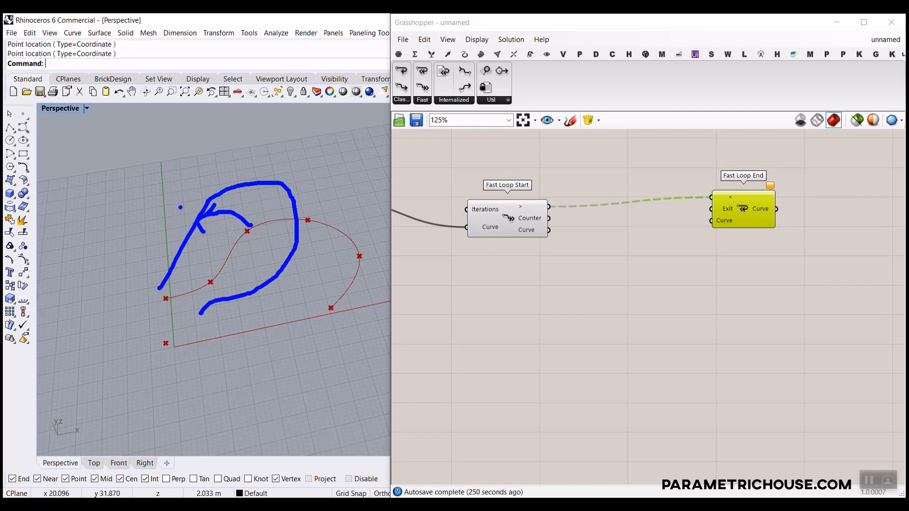
{"action": "key", "text": "Escape"}
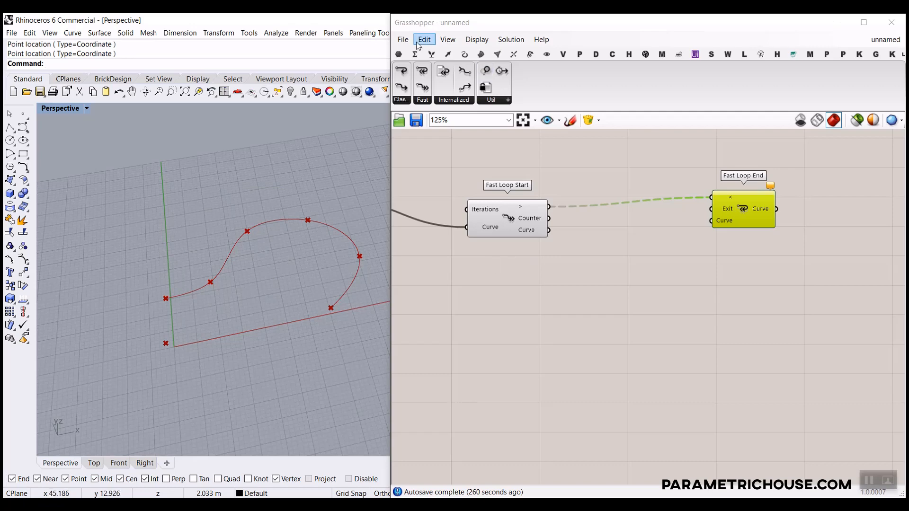
{"action": "left_click", "coordinate": [398, 54]}
Place a Curve parameter below the loop components and feed it Fast Loop Start's Curve output.
{"action": "left_click_drag", "start_coordinate": [439, 70], "coordinate": [590, 276]}
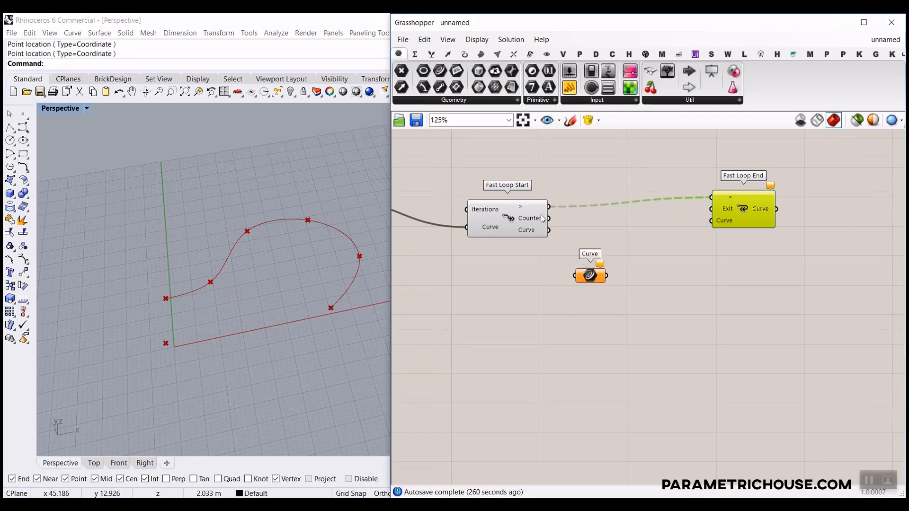
{"action": "scroll", "coordinate": [543, 219], "scroll_direction": "up", "scroll_amount": 3}
{"action": "left_click_drag", "start_coordinate": [549, 227], "coordinate": [604, 314]}
{"action": "scroll", "coordinate": [609, 314], "scroll_direction": "up", "scroll_amount": 2}
{"action": "left_click", "coordinate": [525, 316]}
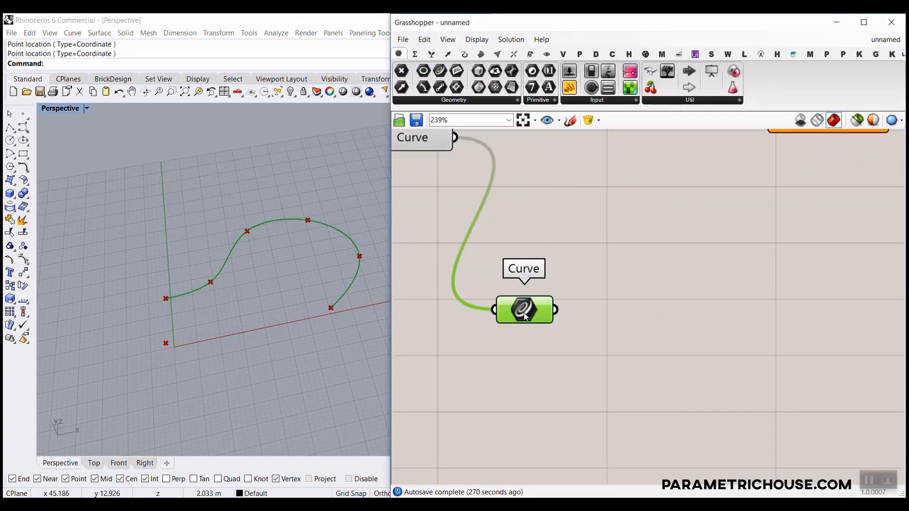
{"action": "left_click", "coordinate": [540, 303]}
{"action": "scroll", "coordinate": [552, 278], "scroll_direction": "down", "scroll_amount": 3}
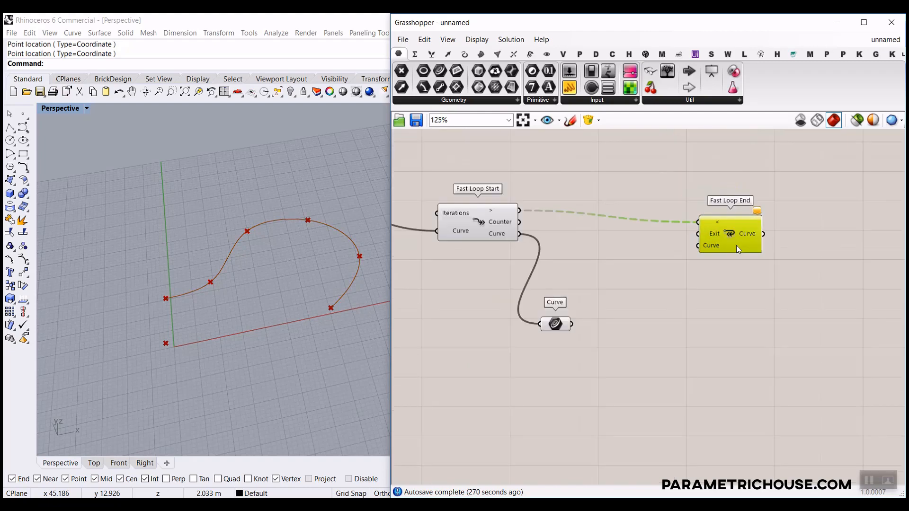
Tidy Fast Loop End and the Curve parameter, and enlarge the curve in the Rhino view.
{"action": "left_click_drag", "start_coordinate": [736, 247], "coordinate": [744, 233]}
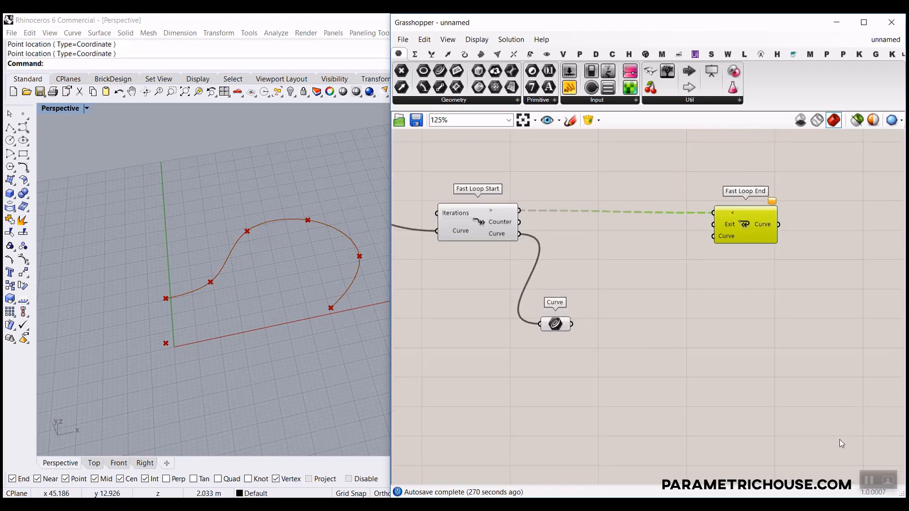
{"action": "left_click", "coordinate": [864, 481]}
{"action": "right_click_drag", "start_coordinate": [331, 332], "coordinate": [249, 321]}
{"action": "scroll", "coordinate": [249, 322], "scroll_direction": "up", "scroll_amount": 3}
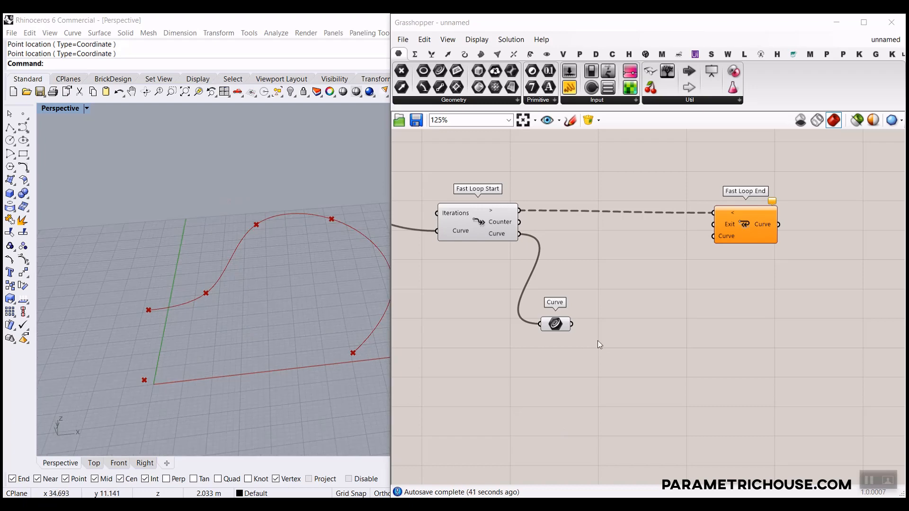
{"action": "left_click_drag", "start_coordinate": [559, 321], "coordinate": [540, 327]}
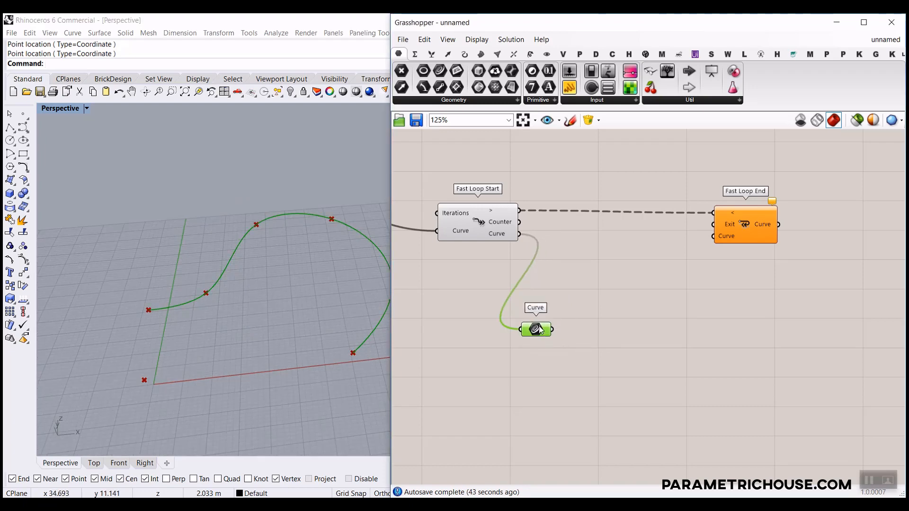
{"action": "double_click", "coordinate": [670, 321]}
Add a Rotate 3D component via 'rot' search, wiring Curve to Geometry and the lower point to Center.
{"action": "type", "text": "rot"}
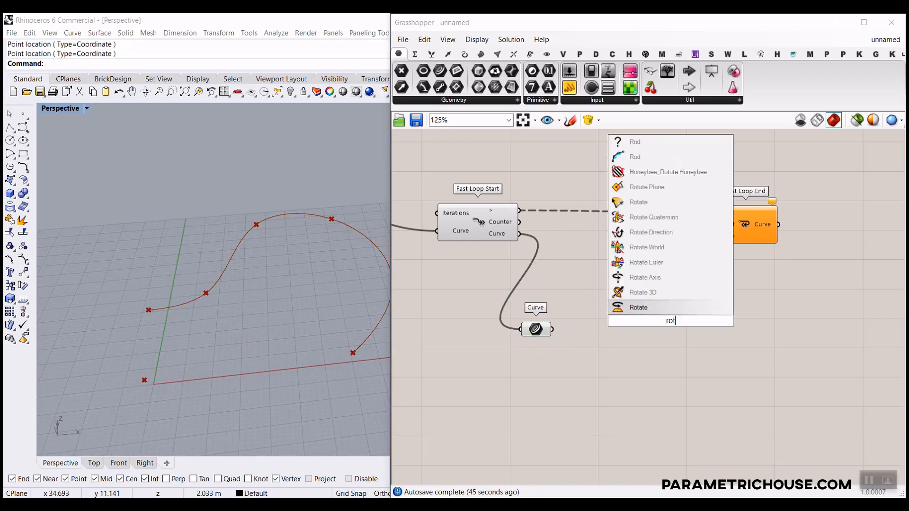
{"action": "left_click", "coordinate": [643, 292]}
{"action": "scroll", "coordinate": [649, 311], "scroll_direction": "up", "scroll_amount": 5}
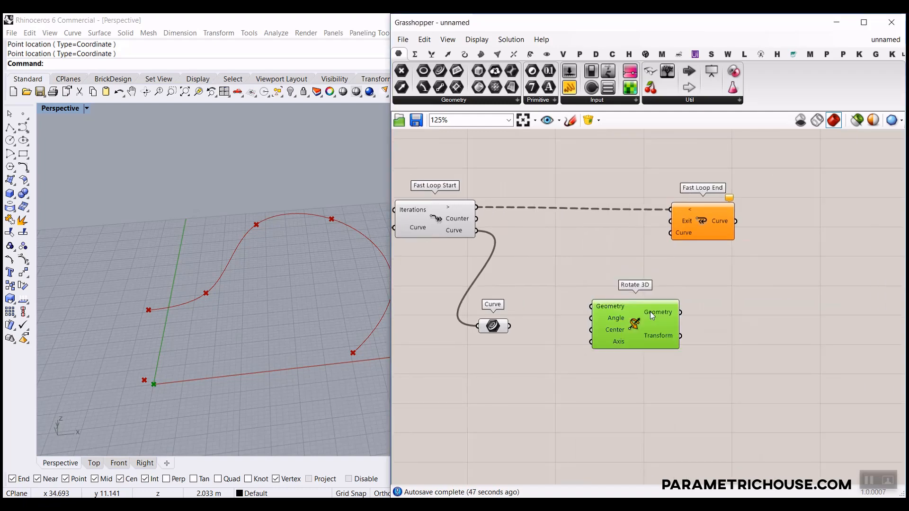
{"action": "left_click_drag", "start_coordinate": [486, 330], "coordinate": [637, 314]}
{"action": "left_click_drag", "start_coordinate": [699, 356], "coordinate": [746, 371]}
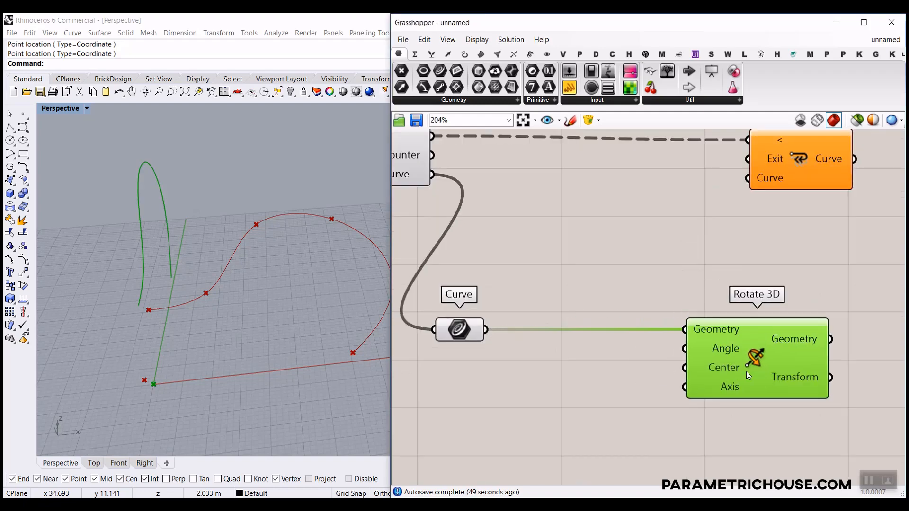
{"action": "scroll", "coordinate": [732, 365], "scroll_direction": "down", "scroll_amount": 8}
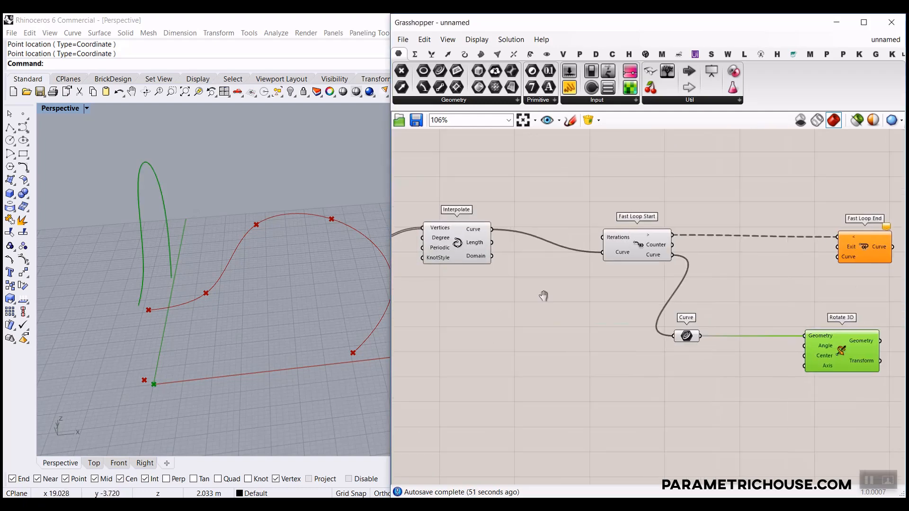
{"action": "left_click_drag", "start_coordinate": [448, 302], "coordinate": [793, 340]}
Set Rotate 3D's Angle input to Degrees and reposition the component.
{"action": "left_click", "coordinate": [818, 340]}
{"action": "left_click", "coordinate": [825, 359]}
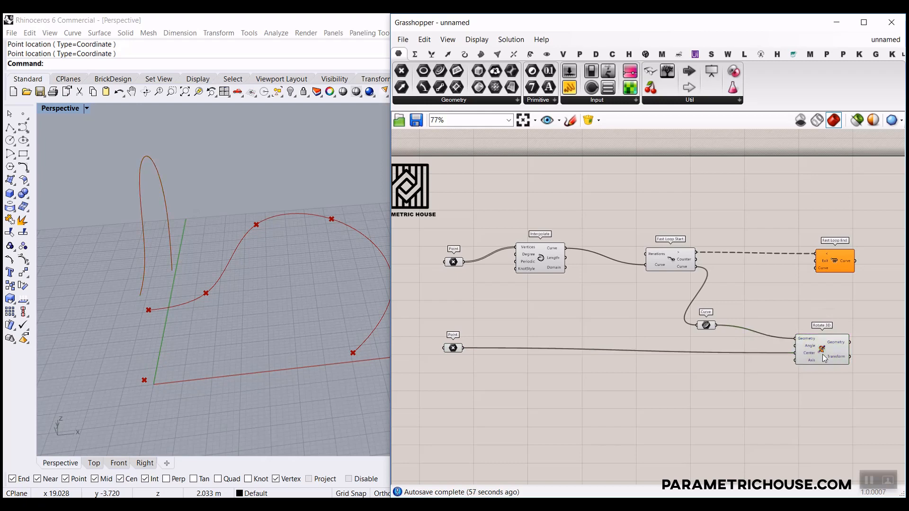
{"action": "scroll", "coordinate": [790, 351], "scroll_direction": "up", "scroll_amount": 3}
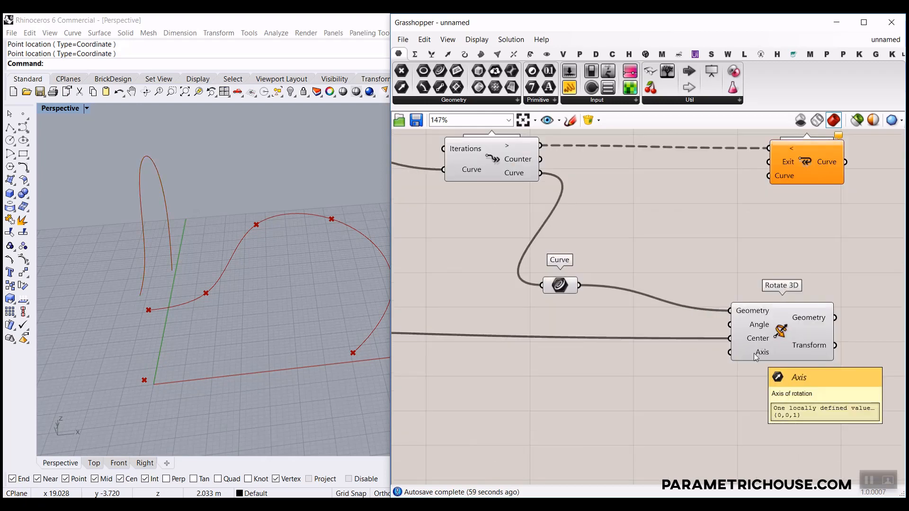
{"action": "right_click", "coordinate": [763, 325]}
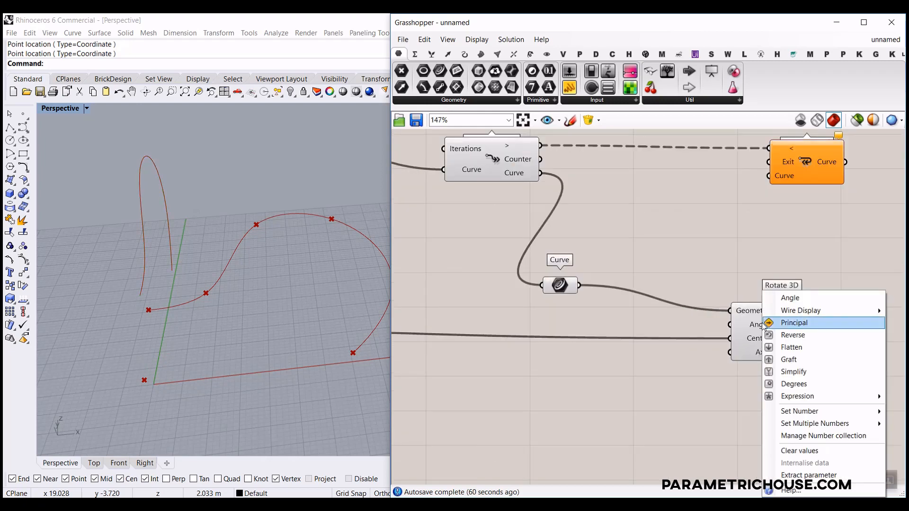
{"action": "left_click", "coordinate": [793, 384]}
{"action": "left_click_drag", "start_coordinate": [795, 329], "coordinate": [822, 320]}
{"action": "right_click_drag", "start_coordinate": [600, 315], "coordinate": [731, 330]}
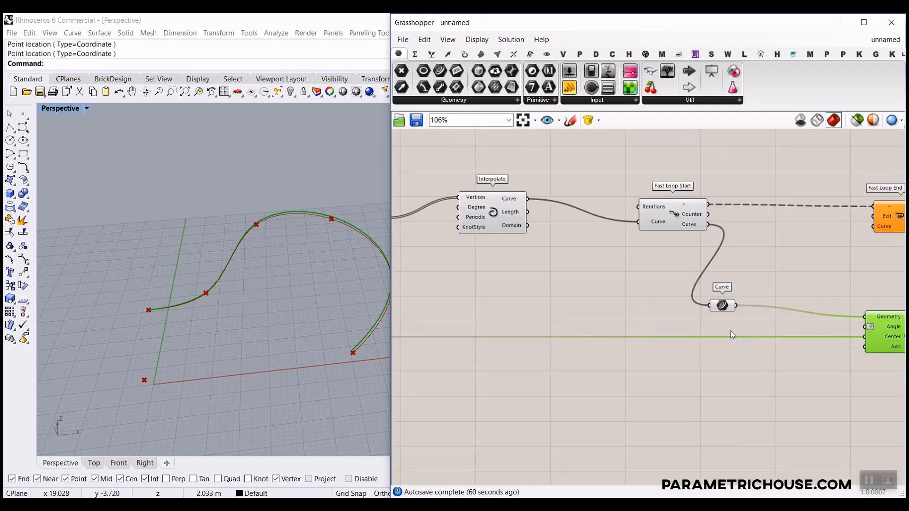
Create a 90..270 number slider at 90 named Final Rotation.
{"action": "double_click", "coordinate": [507, 285]}
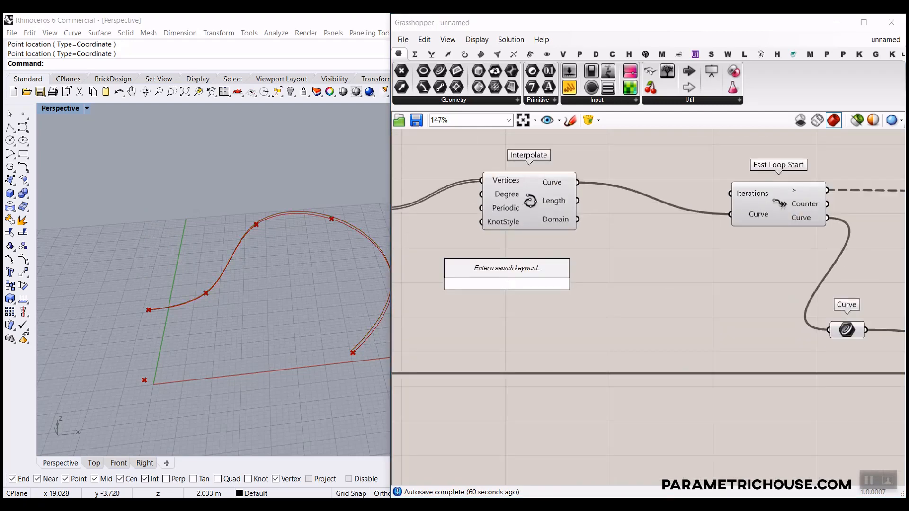
{"action": "type", "text": "90.."}
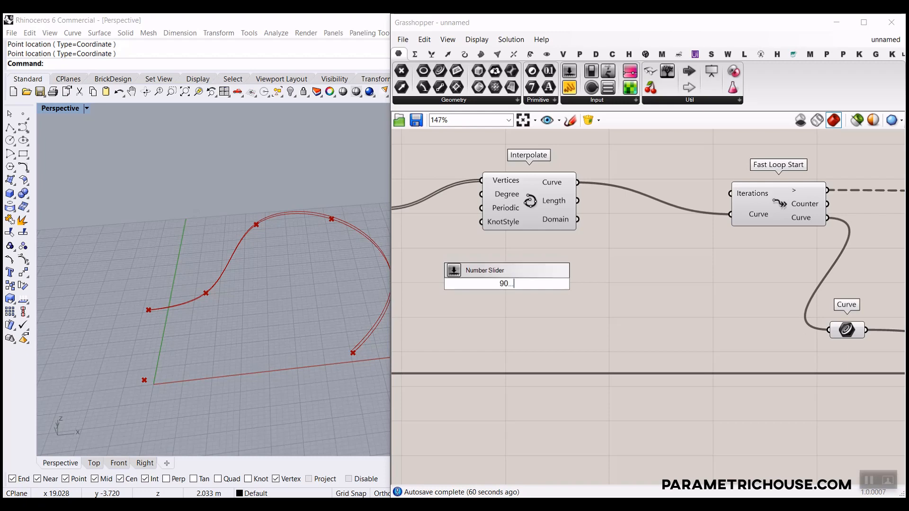
{"action": "type", "text": "270.0"}
{"action": "key", "text": "Return"}
{"action": "right_click", "coordinate": [472, 287]}
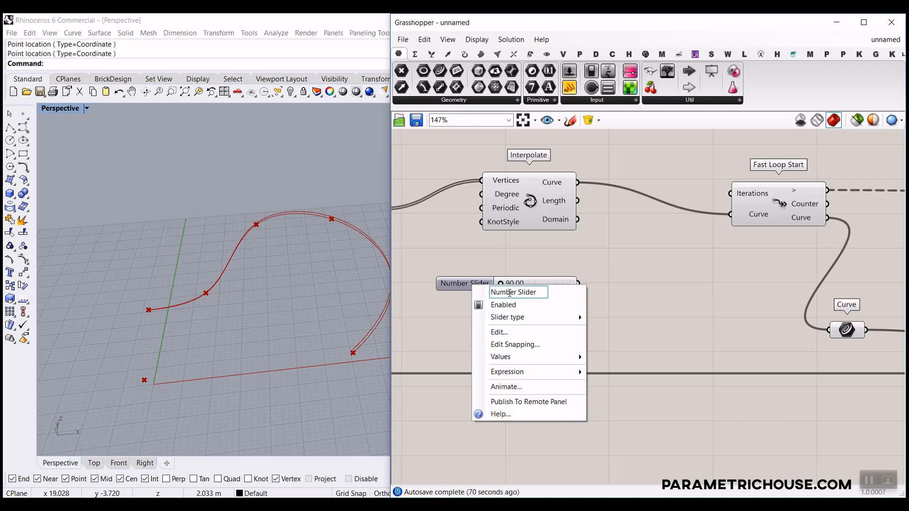
{"action": "key", "text": "ctrl+a"}
{"action": "type", "text": "Final"}
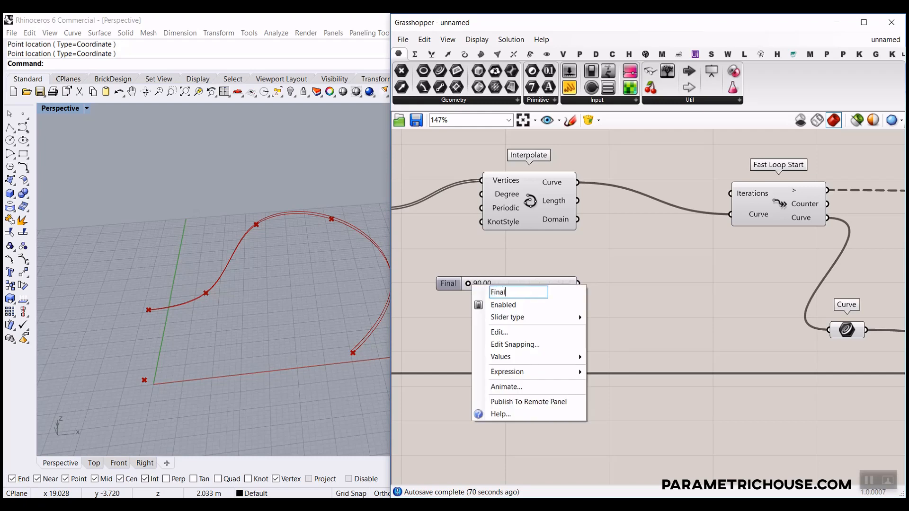
{"action": "type", "text": " Rotation"}
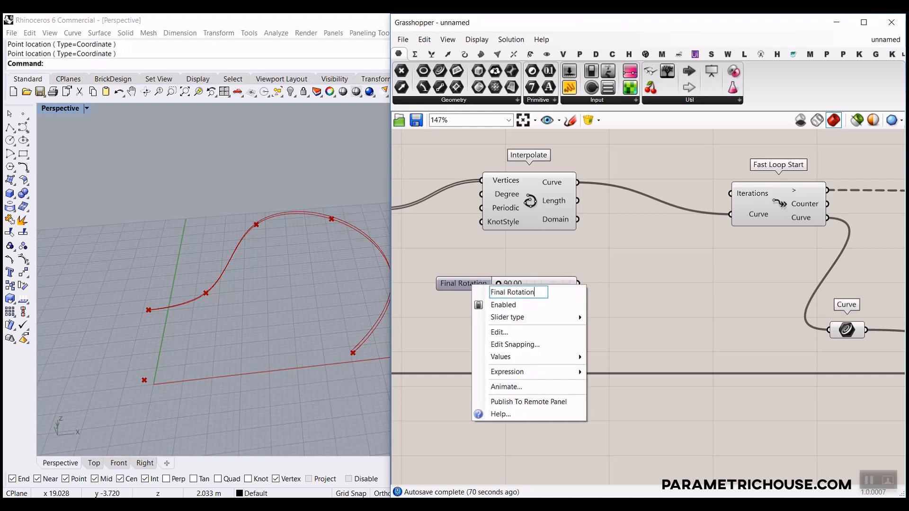
{"action": "key", "text": "Return"}
{"action": "scroll", "coordinate": [477, 325], "scroll_direction": "up", "scroll_amount": 4}
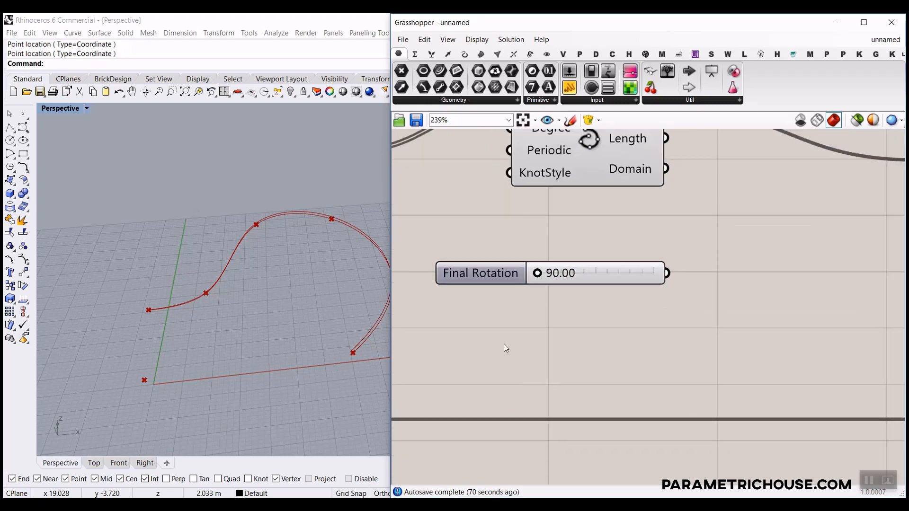
Create a number slider at 3 named Steps and stack it under Final Rotation.
{"action": "double_click", "coordinate": [497, 330]}
{"action": "type", "text": "3.."}
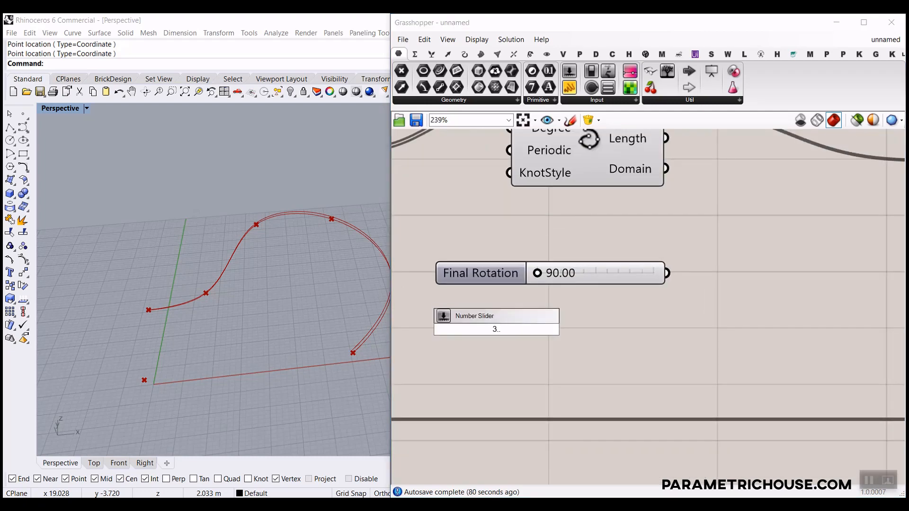
{"action": "key", "text": "Return"}
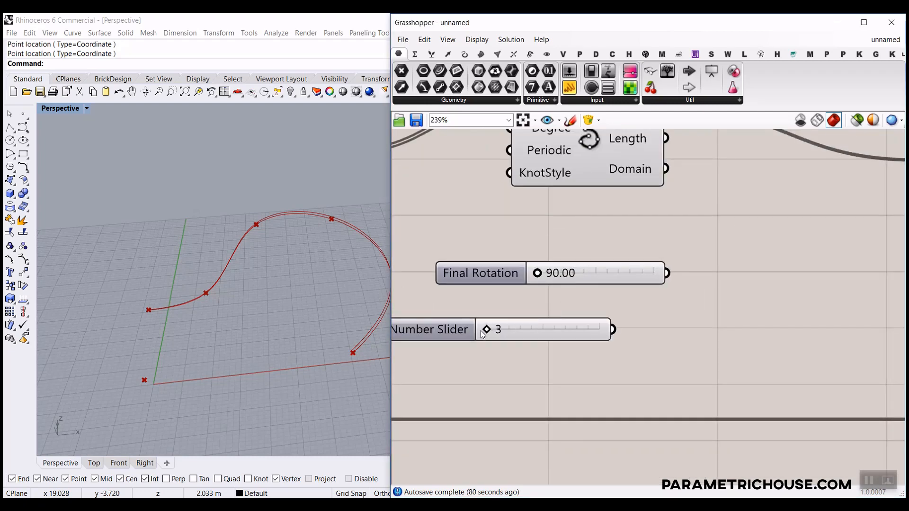
{"action": "right_click", "coordinate": [453, 331]}
{"action": "key", "text": "ctrl+a"}
{"action": "type", "text": "Stepr"}
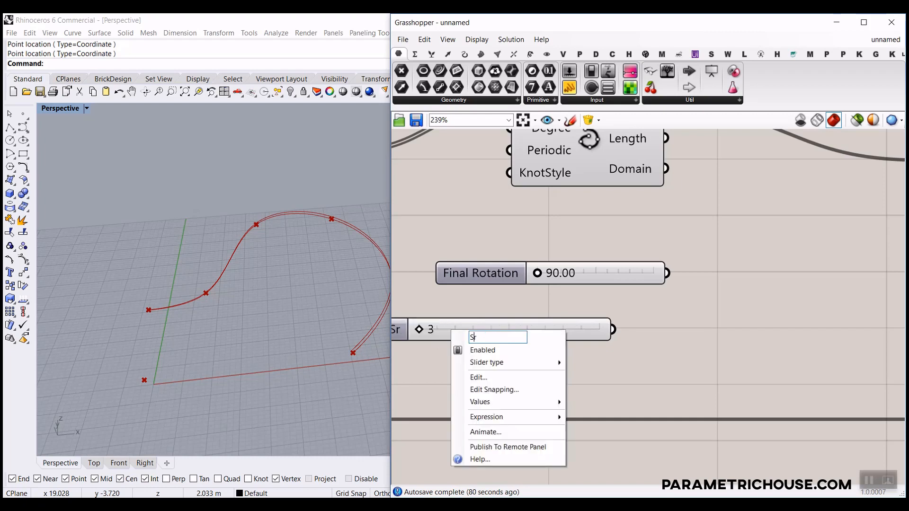
{"action": "key", "text": "Left"}
{"action": "type", "text": "s"}
{"action": "key", "text": "Delete"}
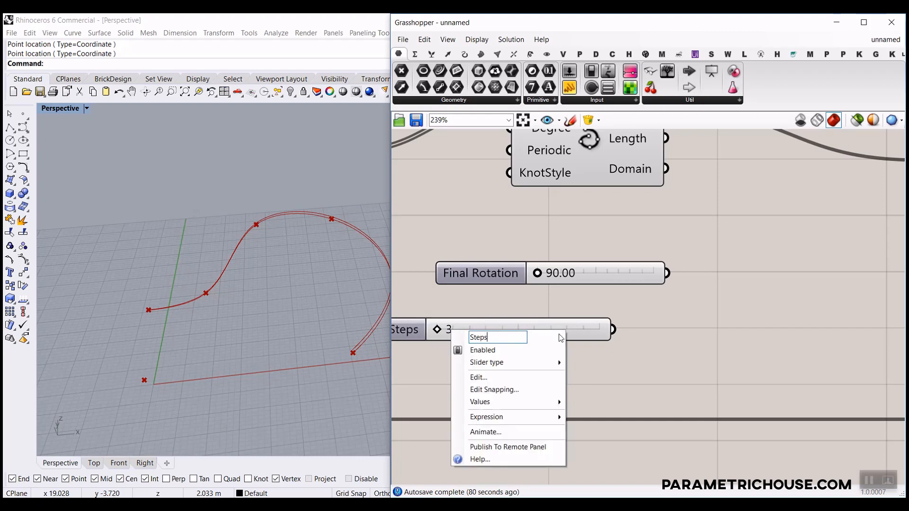
{"action": "key", "text": "Return"}
{"action": "left_click_drag", "start_coordinate": [643, 308], "coordinate": [619, 303]}
{"action": "scroll", "coordinate": [601, 317], "scroll_direction": "down", "scroll_amount": 3}
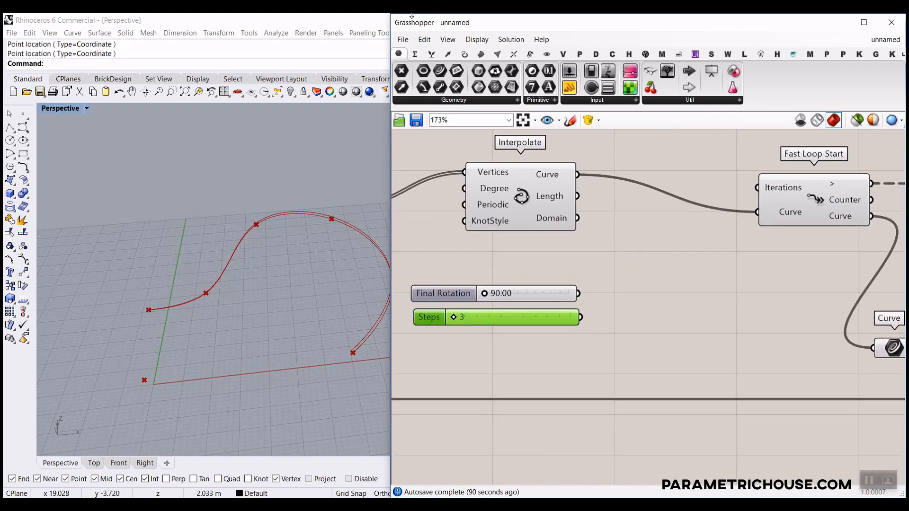
{"action": "left_click", "coordinate": [414, 56]}
Add a Division of Final Rotation by Steps and feed its result into Rotate 3D's Angle.
{"action": "left_click_drag", "start_coordinate": [504, 90], "coordinate": [612, 314]}
{"action": "scroll", "coordinate": [613, 313], "scroll_direction": "up", "scroll_amount": 4}
{"action": "left_click_drag", "start_coordinate": [567, 280], "coordinate": [572, 324]}
{"action": "scroll", "coordinate": [687, 297], "scroll_direction": "down", "scroll_amount": 4}
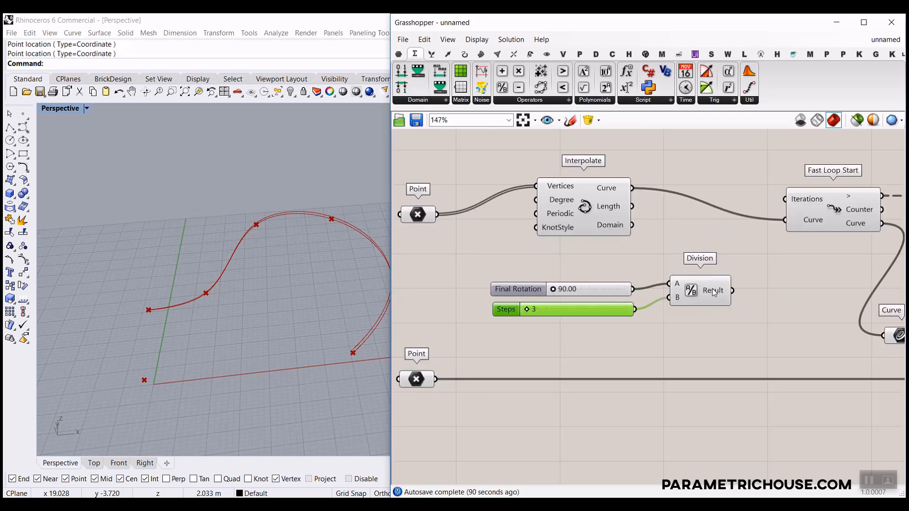
{"action": "scroll", "coordinate": [748, 315], "scroll_direction": "down", "scroll_amount": 2}
{"action": "right_click_drag", "start_coordinate": [749, 315], "coordinate": [580, 275]}
{"action": "left_click_drag", "start_coordinate": [574, 265], "coordinate": [800, 312]}
Inspect the green rotated curve copy in Perspective and move Rotate 3D up-left.
{"action": "right_click_drag", "start_coordinate": [279, 303], "coordinate": [316, 335]}
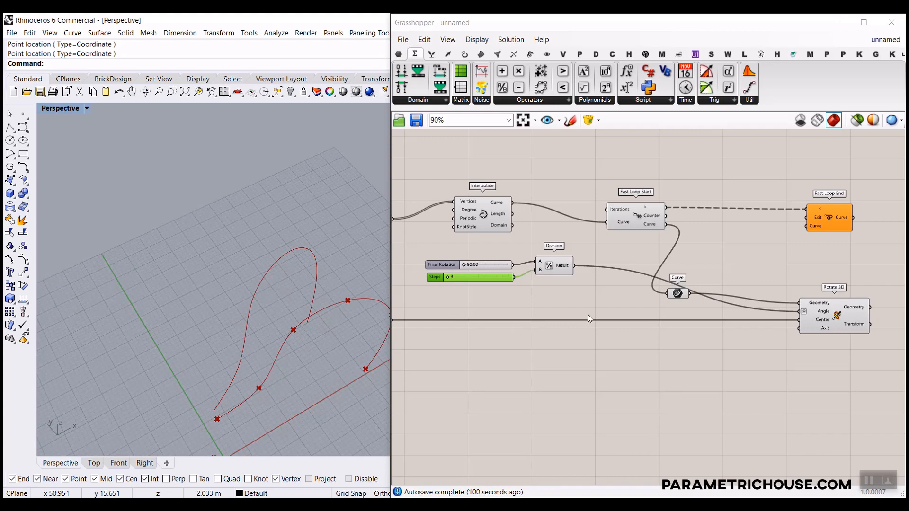
{"action": "right_click_drag", "start_coordinate": [786, 314], "coordinate": [622, 302]}
{"action": "scroll", "coordinate": [676, 305], "scroll_direction": "up", "scroll_amount": 2}
{"action": "left_click_drag", "start_coordinate": [676, 310], "coordinate": [668, 291]}
{"action": "mouse_move", "coordinate": [178, 361]}
{"action": "right_mouse_down"}
{"action": "mouse_move", "coordinate": [240, 397]}
{"action": "mouse_move", "coordinate": [189, 370]}
{"action": "right_mouse_up"}
{"action": "left_click", "coordinate": [479, 55]}
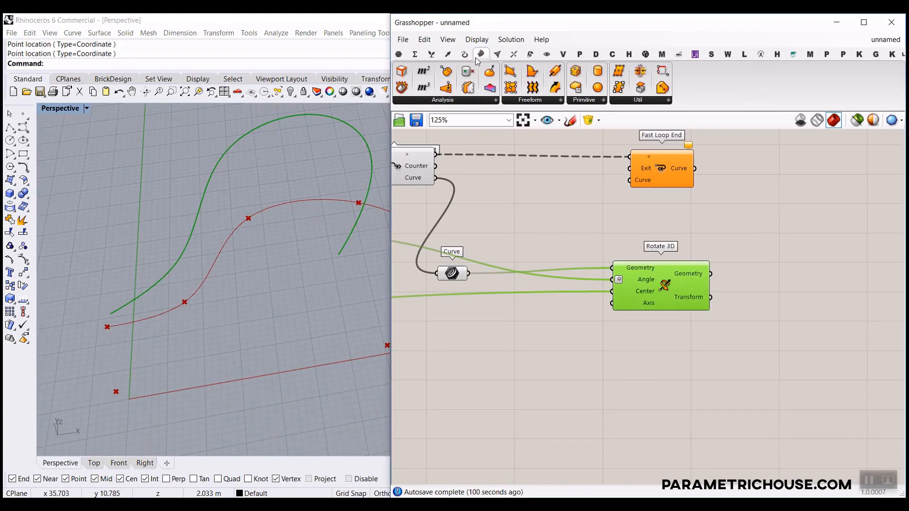
Place a Revolution component from Surface > Freeform and wire the Curve parameter into its Curve input.
{"action": "left_click", "coordinate": [554, 101]}
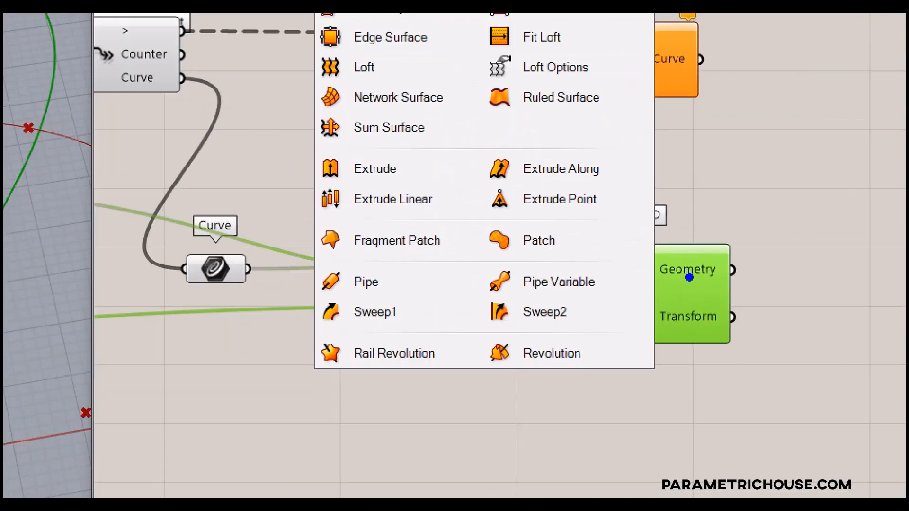
{"action": "left_click_drag", "start_coordinate": [466, 318], "coordinate": [635, 395], "text": "ctrl"}
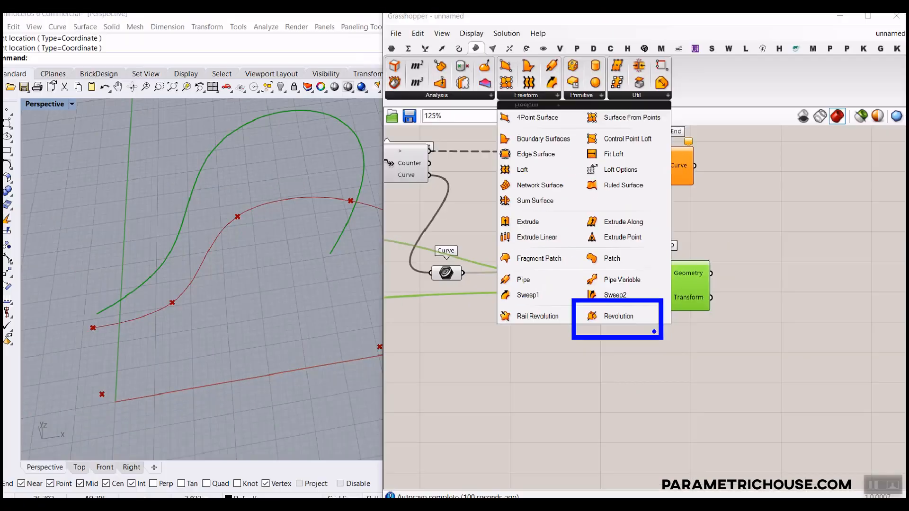
{"action": "left_click", "coordinate": [555, 105]}
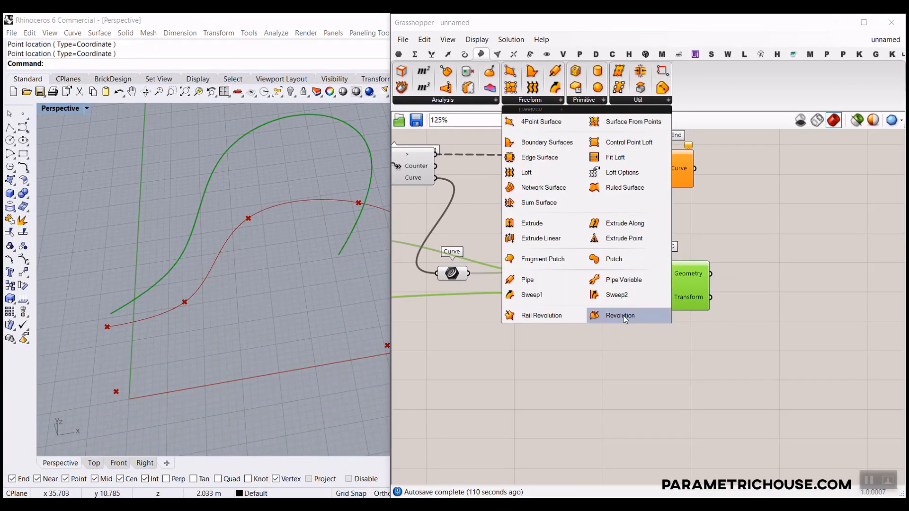
{"action": "left_click", "coordinate": [623, 315]}
{"action": "left_click", "coordinate": [662, 232]}
{"action": "scroll", "coordinate": [461, 281], "scroll_direction": "up", "scroll_amount": 3}
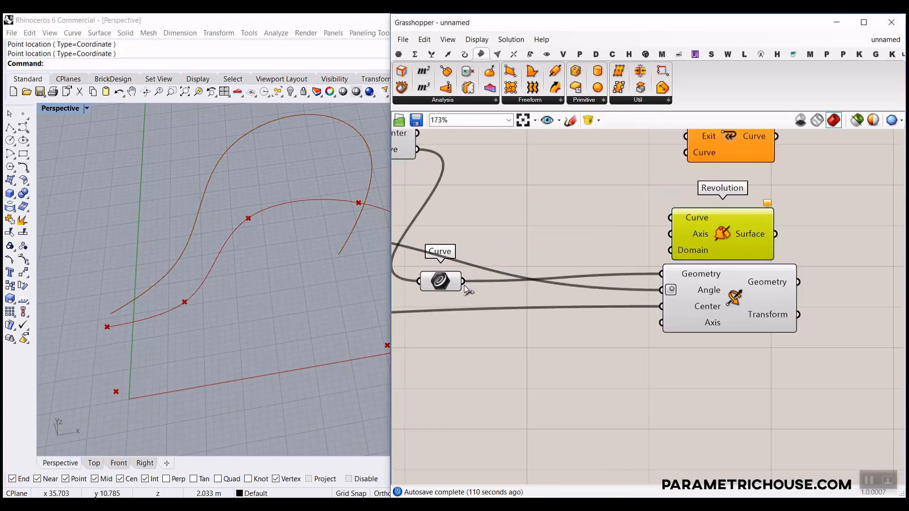
{"action": "left_click_drag", "start_coordinate": [462, 281], "coordinate": [675, 219]}
{"action": "scroll", "coordinate": [499, 297], "scroll_direction": "down", "scroll_amount": 1}
Pan the canvas to the upstream components and orbit the Perspective view of the curves.
{"action": "right_click_drag", "start_coordinate": [499, 297], "coordinate": [584, 291]}
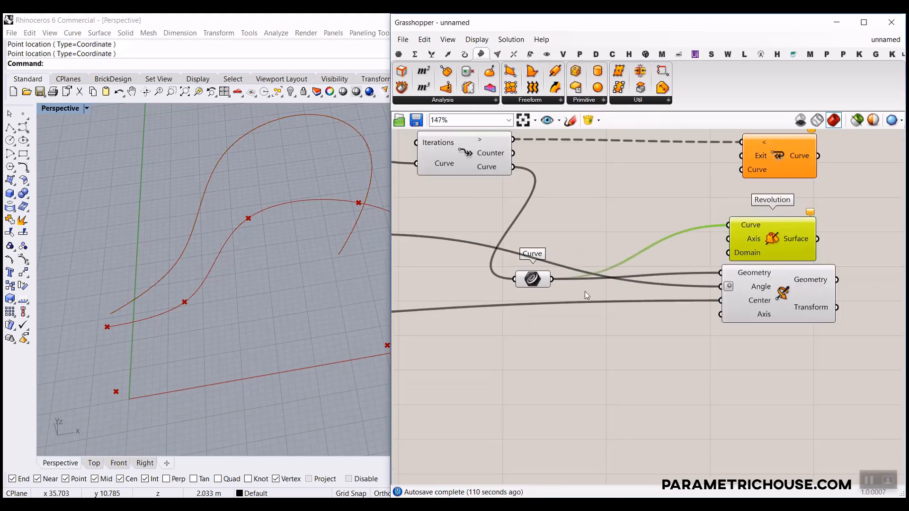
{"action": "right_click_drag", "start_coordinate": [550, 320], "coordinate": [630, 318]}
{"action": "scroll", "coordinate": [630, 318], "scroll_direction": "down", "scroll_amount": 2}
{"action": "right_click_drag", "start_coordinate": [467, 331], "coordinate": [599, 311]}
{"action": "right_click_drag", "start_coordinate": [320, 331], "coordinate": [92, 353]}
{"action": "left_click_drag", "start_coordinate": [100, 352], "coordinate": [83, 274]}
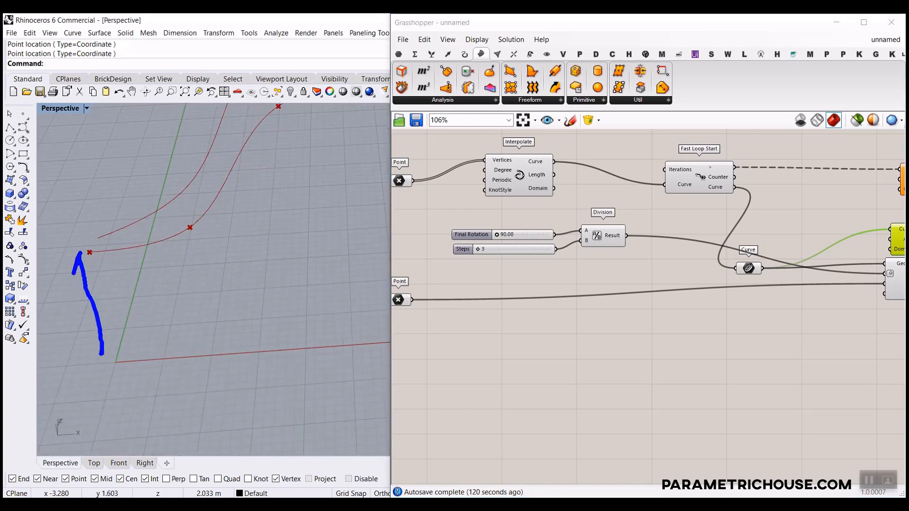
Add a Line SDL component below the second Point and wire the Point into its Start.
{"action": "left_click", "coordinate": [465, 54]}
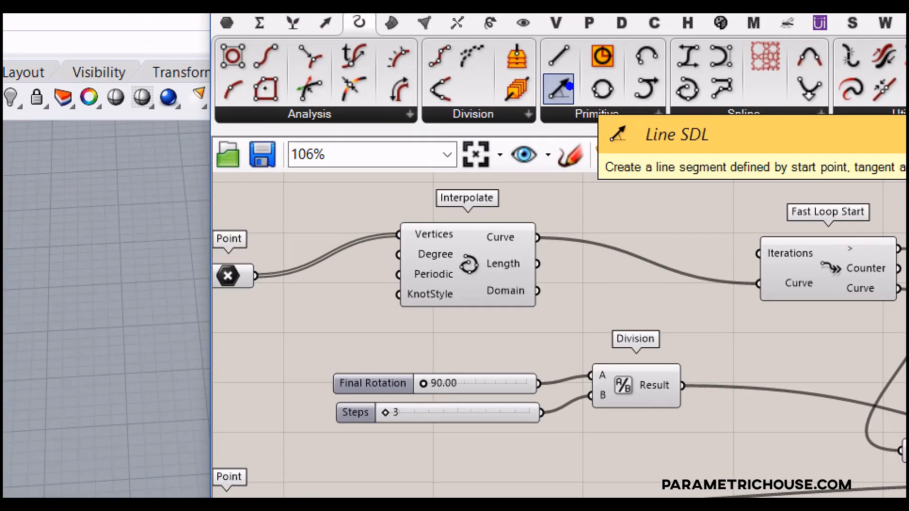
{"action": "left_click", "coordinate": [563, 88]}
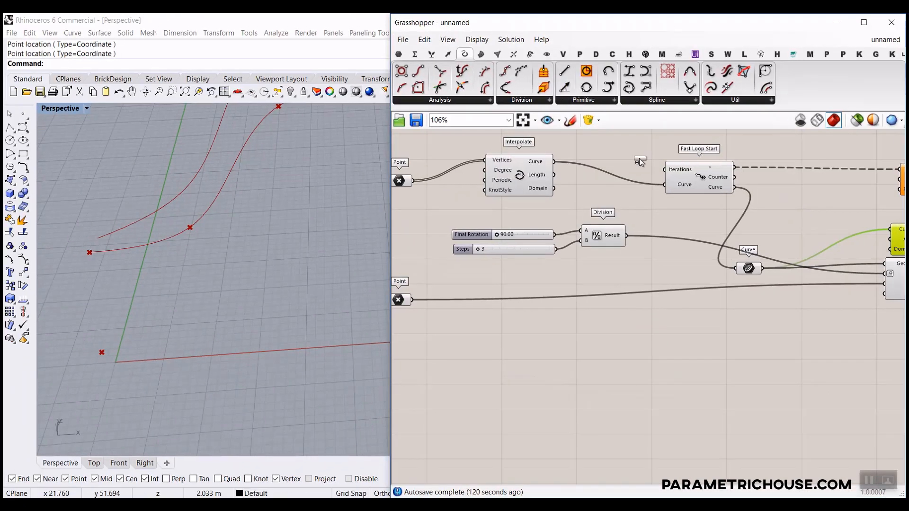
{"action": "scroll", "coordinate": [639, 158], "scroll_direction": "down", "scroll_amount": 4}
{"action": "scroll", "coordinate": [564, 256], "scroll_direction": "up", "scroll_amount": 5}
{"action": "left_click", "coordinate": [587, 264]}
{"action": "scroll", "coordinate": [544, 246], "scroll_direction": "up", "scroll_amount": 2}
{"action": "left_click_drag", "start_coordinate": [534, 219], "coordinate": [556, 256]}
{"action": "mouse_move", "coordinate": [569, 275]}
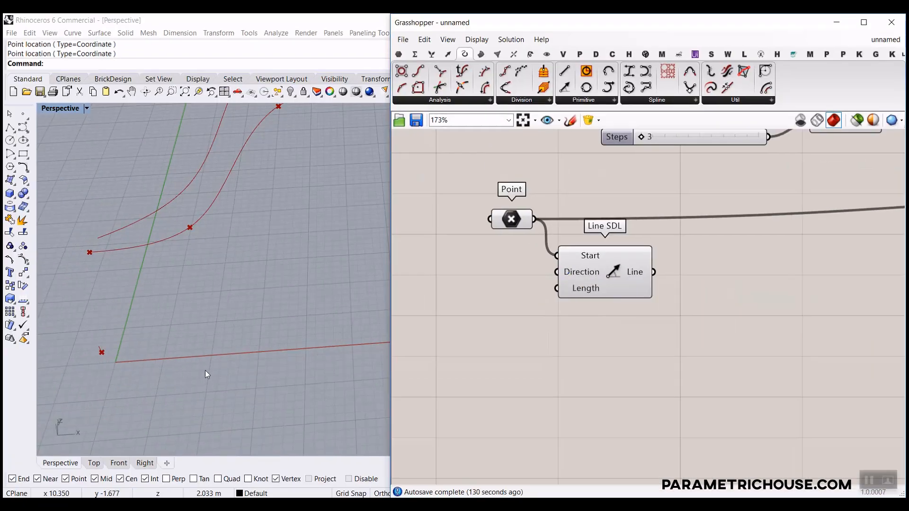
Move the Revolution component below Rotate 3D so it shows the full red revolved surface.
{"action": "scroll", "coordinate": [104, 349], "scroll_direction": "up", "scroll_amount": 8}
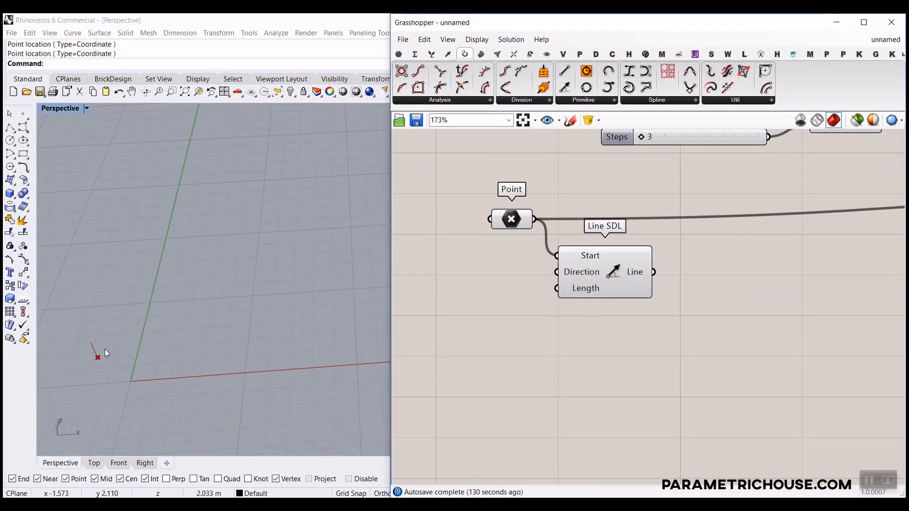
{"action": "scroll", "coordinate": [104, 348], "scroll_direction": "down", "scroll_amount": 8}
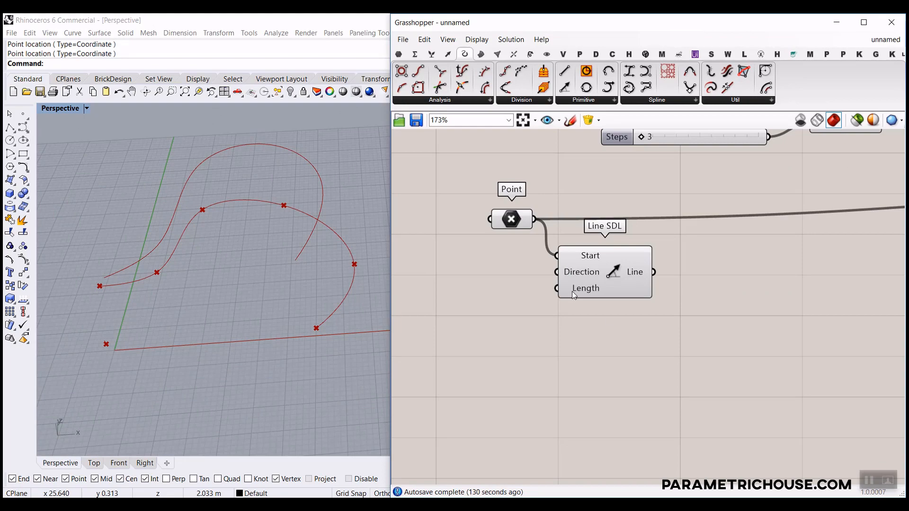
{"action": "scroll", "coordinate": [631, 295], "scroll_direction": "down", "scroll_amount": 5}
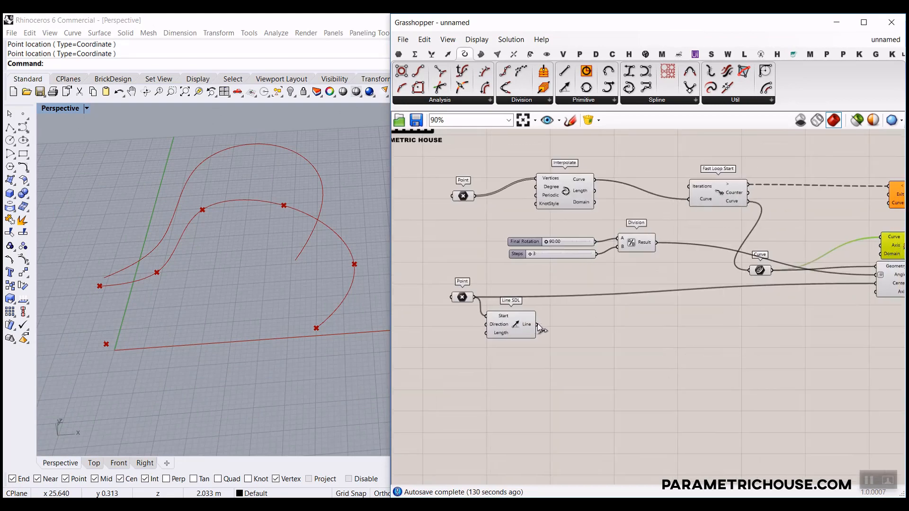
{"action": "scroll", "coordinate": [651, 317], "scroll_direction": "down", "scroll_amount": 3}
{"action": "scroll", "coordinate": [717, 283], "scroll_direction": "up", "scroll_amount": 4}
{"action": "scroll", "coordinate": [633, 276], "scroll_direction": "up", "scroll_amount": 3}
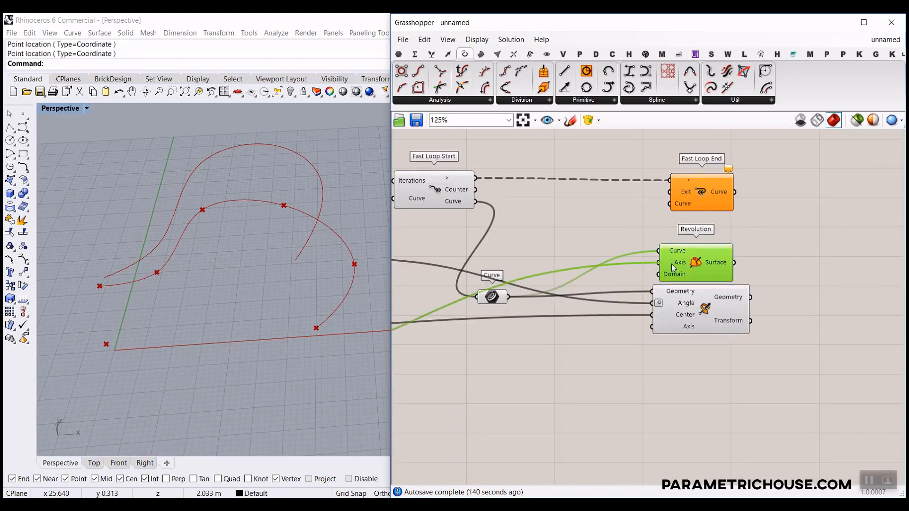
{"action": "left_click_drag", "start_coordinate": [672, 268], "coordinate": [683, 369]}
{"action": "left_click", "coordinate": [617, 402]}
{"action": "scroll", "coordinate": [256, 334], "scroll_direction": "down", "scroll_amount": 5}
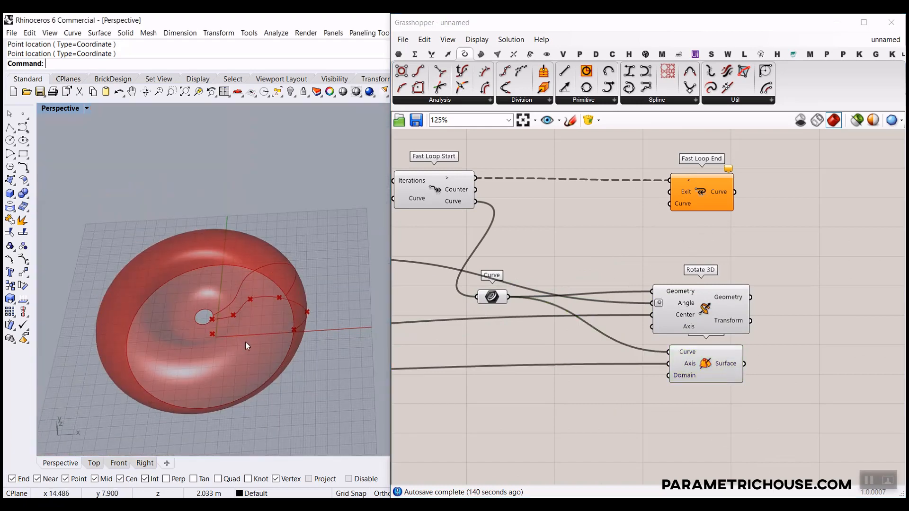
{"action": "scroll", "coordinate": [686, 374], "scroll_direction": "up", "scroll_amount": 4}
{"action": "scroll", "coordinate": [691, 373], "scroll_direction": "down", "scroll_amount": 4}
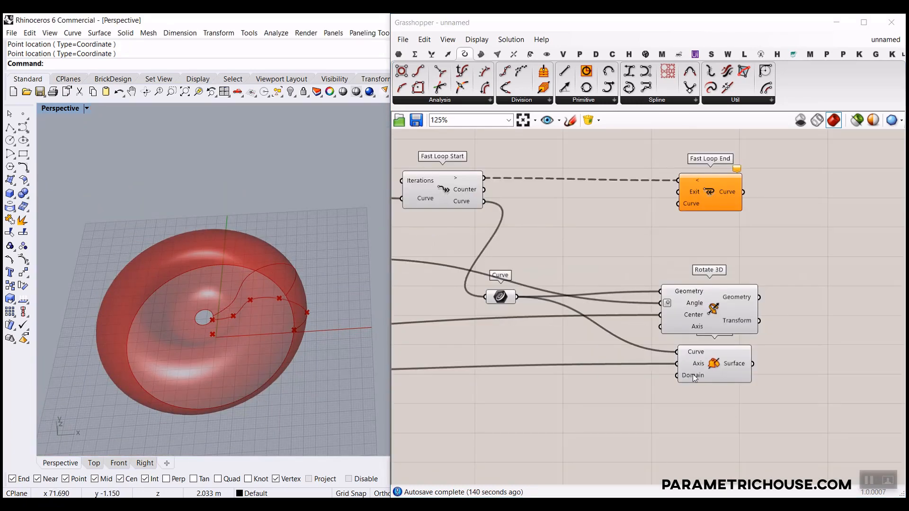
{"action": "scroll", "coordinate": [567, 374], "scroll_direction": "up", "scroll_amount": 3}
{"action": "mouse_move", "coordinate": [766, 376]}
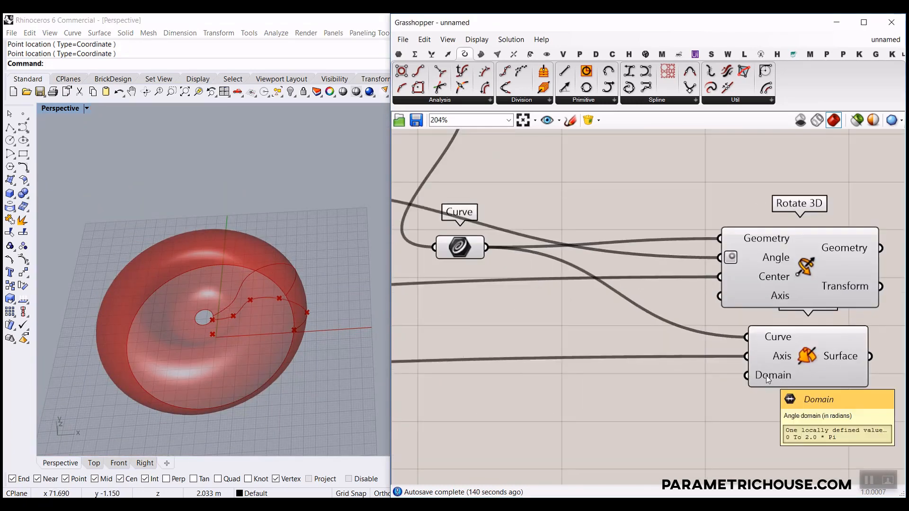
{"action": "right_click_drag", "start_coordinate": [766, 377], "coordinate": [661, 350]}
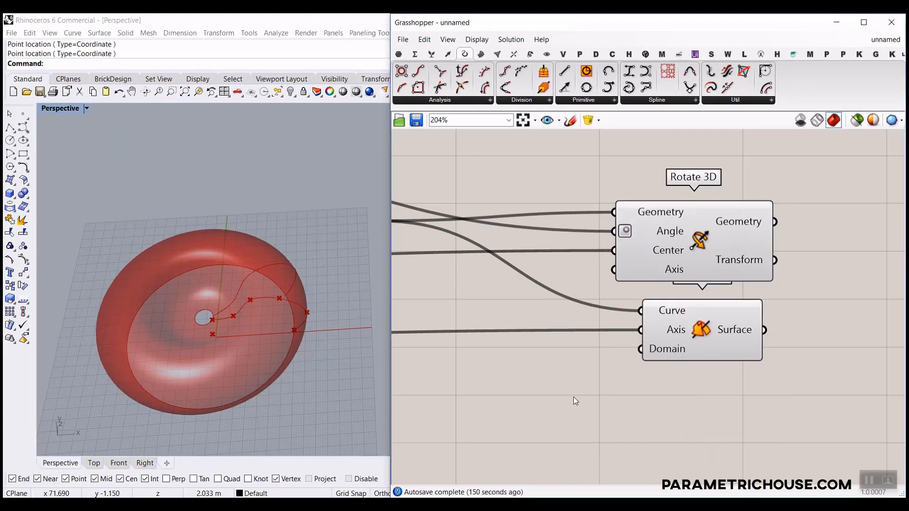
Add a Radians component that converts the Division result into Revolution's Domain.
{"action": "double_click", "coordinate": [553, 364]}
{"action": "type", "text": "radi"}
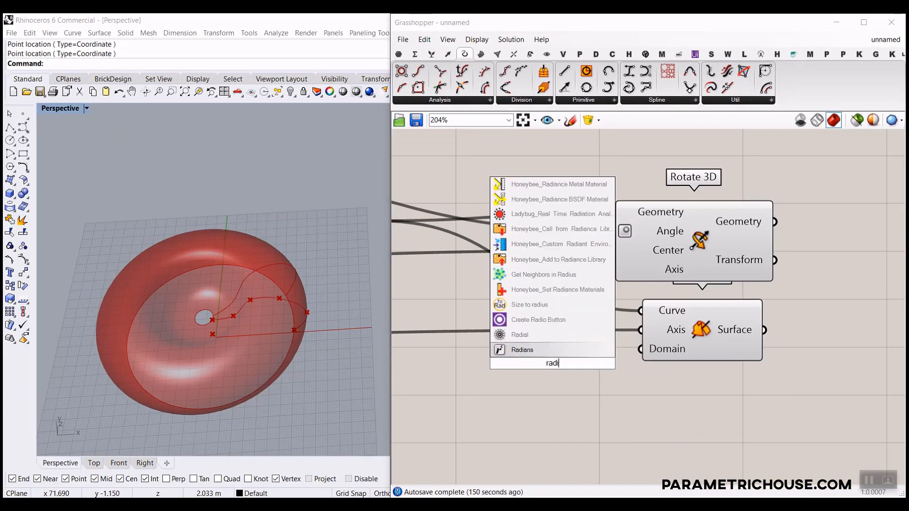
{"action": "key", "text": "Return"}
{"action": "left_click_drag", "start_coordinate": [615, 363], "coordinate": [654, 353]}
{"action": "right_click_drag", "start_coordinate": [597, 396], "coordinate": [759, 409]}
{"action": "scroll", "coordinate": [683, 381], "scroll_direction": "down", "scroll_amount": 4}
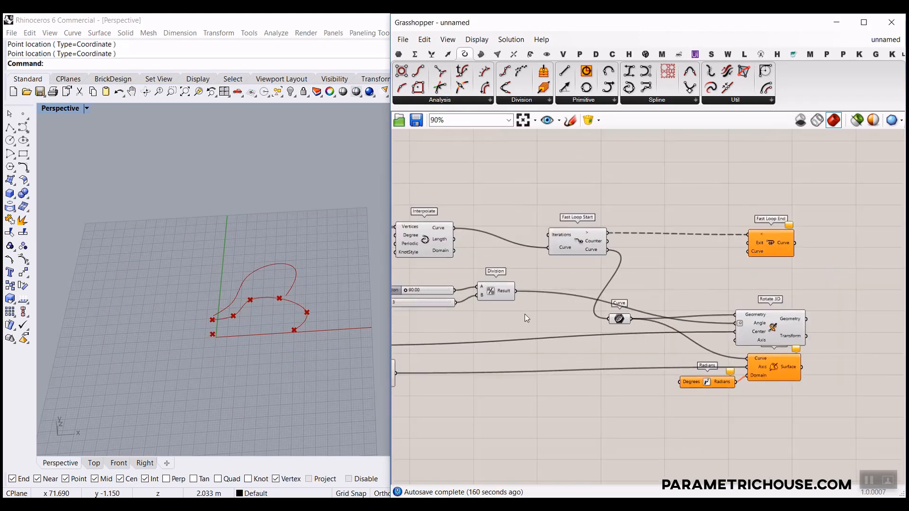
{"action": "scroll", "coordinate": [524, 305], "scroll_direction": "up", "scroll_amount": 2}
{"action": "left_click_drag", "start_coordinate": [515, 287], "coordinate": [742, 413]}
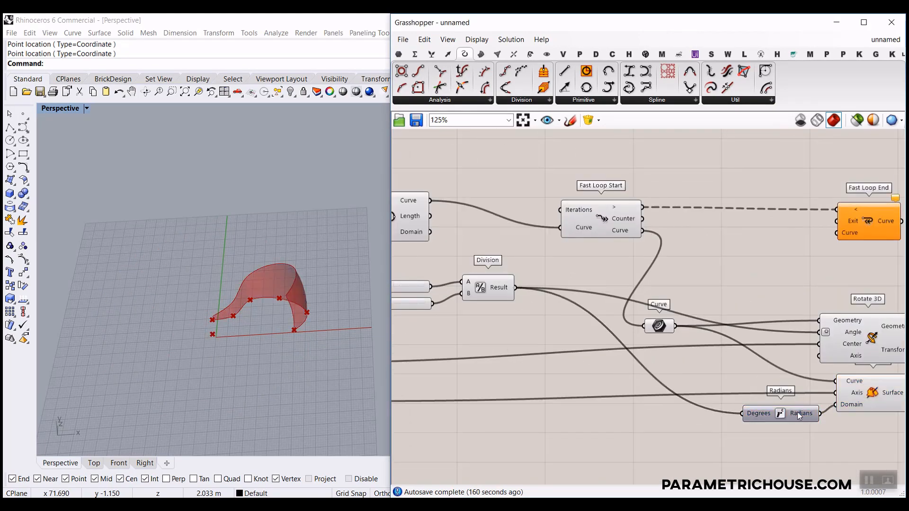
{"action": "right_click_drag", "start_coordinate": [850, 419], "coordinate": [649, 356]}
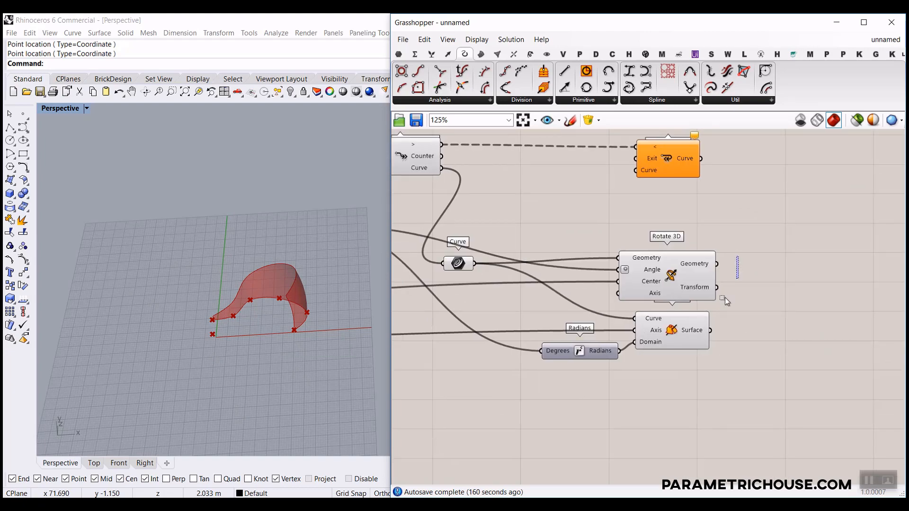
Preview Rotate 3D and the revolve output to inspect the partial surface in Rhino.
{"action": "left_click_drag", "start_coordinate": [725, 300], "coordinate": [624, 355]}
{"action": "scroll", "coordinate": [265, 312], "scroll_direction": "up", "scroll_amount": 5}
{"action": "left_click", "coordinate": [672, 307]}
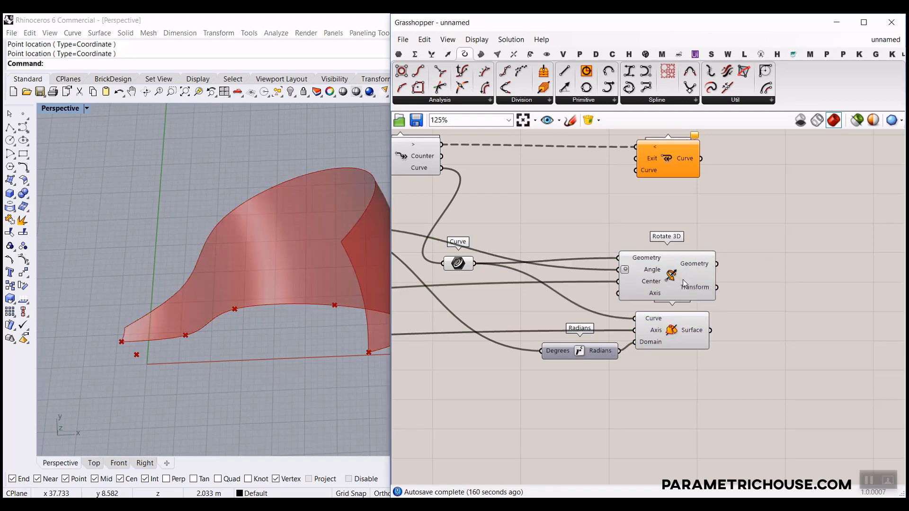
{"action": "left_click", "coordinate": [683, 282]}
{"action": "right_click_drag", "start_coordinate": [176, 333], "coordinate": [388, 284]}
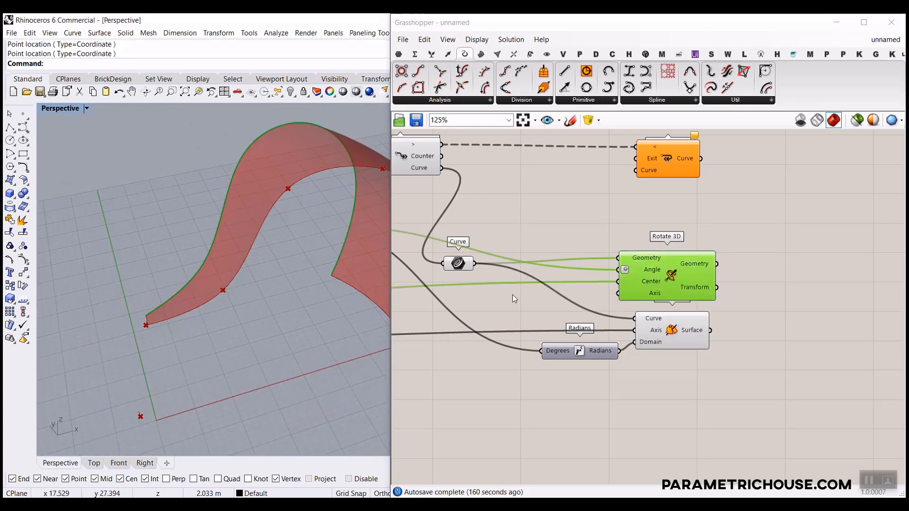
{"action": "left_click", "coordinate": [668, 331]}
{"action": "scroll", "coordinate": [138, 269], "scroll_direction": "down", "scroll_amount": 5}
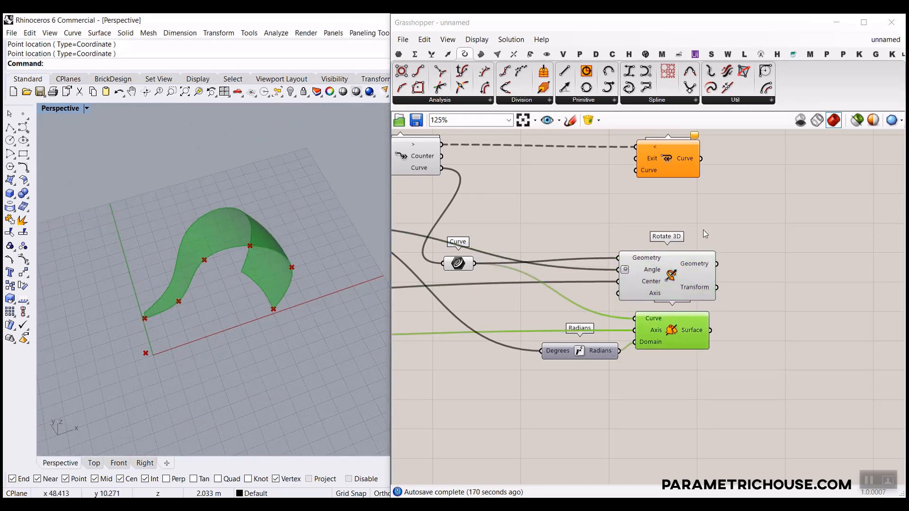
{"action": "scroll", "coordinate": [703, 230], "scroll_direction": "up", "scroll_amount": 4}
{"action": "left_click", "coordinate": [667, 204]}
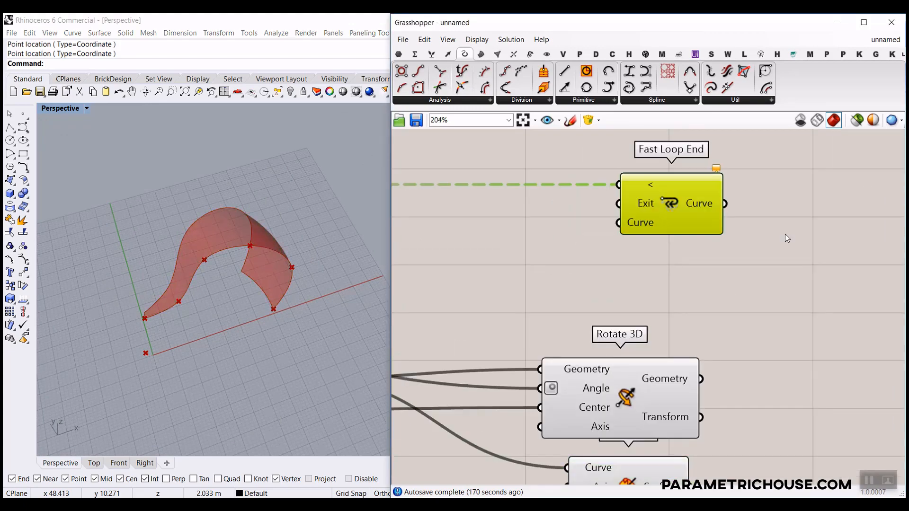
Add an extra input to Fast Loop End and rename it Surface.
{"action": "scroll", "coordinate": [684, 247], "scroll_direction": "up", "scroll_amount": 4}
{"action": "left_click", "coordinate": [620, 239]}
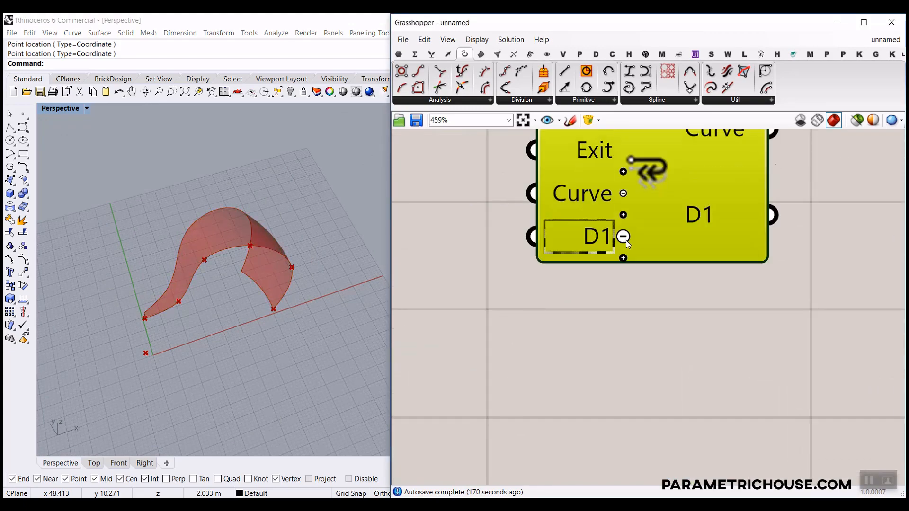
{"action": "right_click", "coordinate": [598, 240]}
{"action": "type", "text": "Surface"}
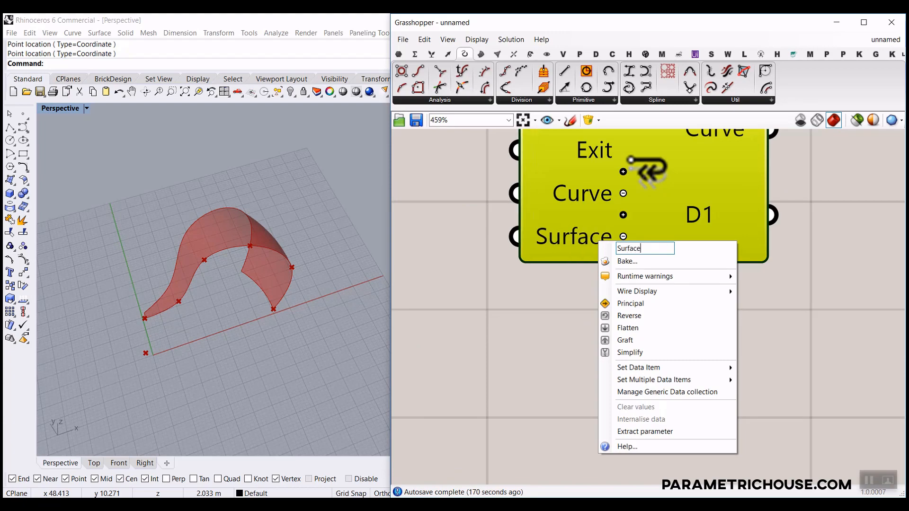
{"action": "key", "text": "Return"}
{"action": "left_click", "coordinate": [514, 276]}
Add an extra input named Surface to Fast Loop Start.
{"action": "scroll", "coordinate": [620, 301], "scroll_direction": "down", "scroll_amount": 5}
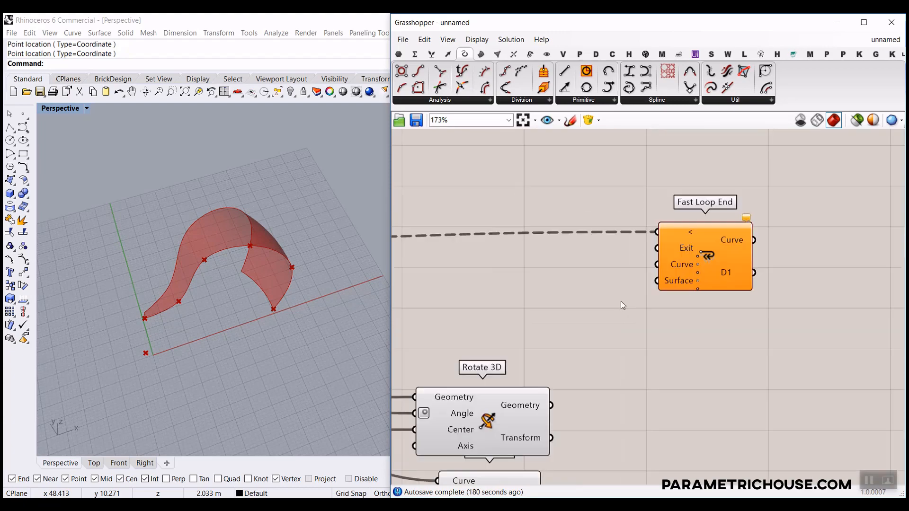
{"action": "right_click_drag", "start_coordinate": [512, 298], "coordinate": [712, 294]}
{"action": "right_click_drag", "start_coordinate": [421, 294], "coordinate": [618, 292]}
{"action": "scroll", "coordinate": [501, 289], "scroll_direction": "up", "scroll_amount": 3}
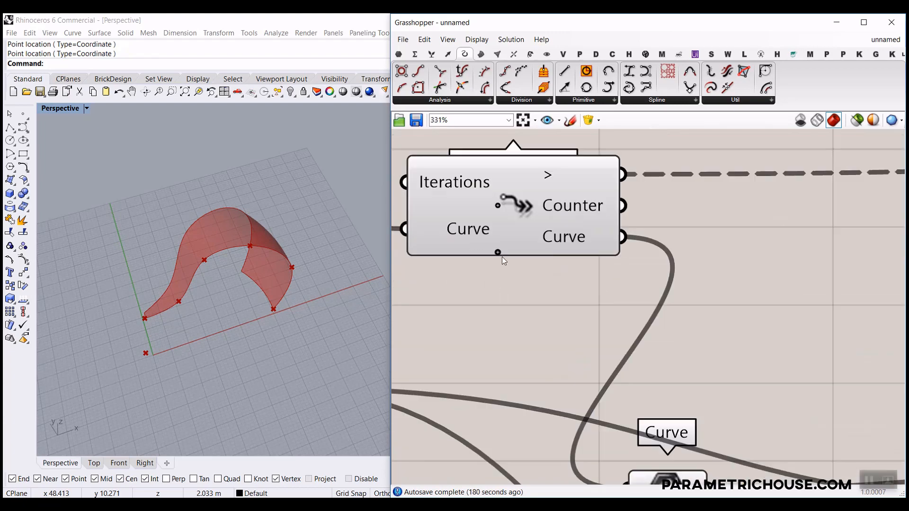
{"action": "left_click", "coordinate": [497, 249]}
{"action": "right_click", "coordinate": [480, 255]}
{"action": "type", "text": "S"}
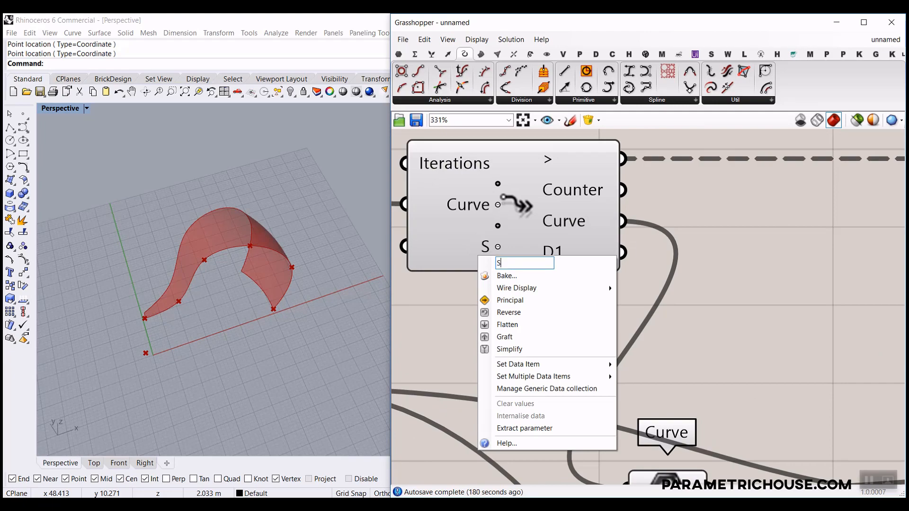
{"action": "type", "text": "urface"}
{"action": "key", "text": "Return"}
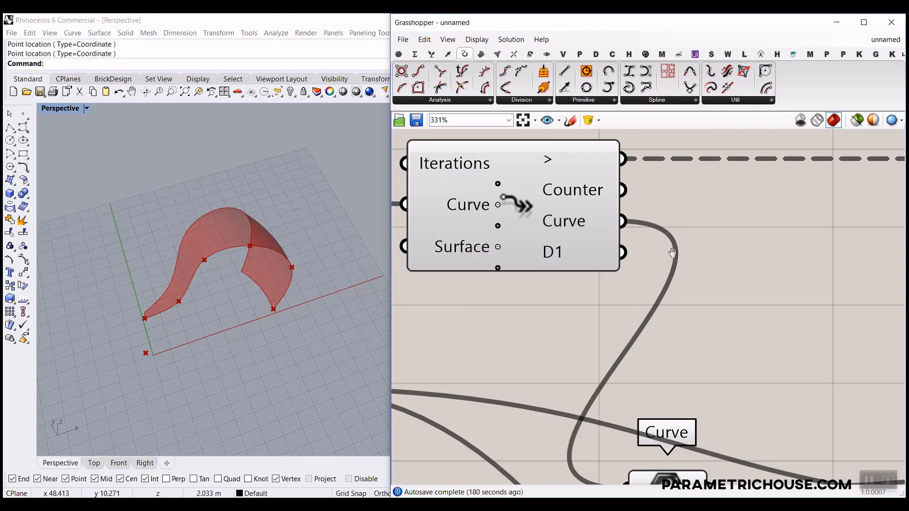
Wire the revolved surface into Fast Loop End's Surface input.
{"action": "scroll", "coordinate": [646, 286], "scroll_direction": "down", "scroll_amount": 5}
{"action": "right_click_drag", "start_coordinate": [646, 286], "coordinate": [429, 299]}
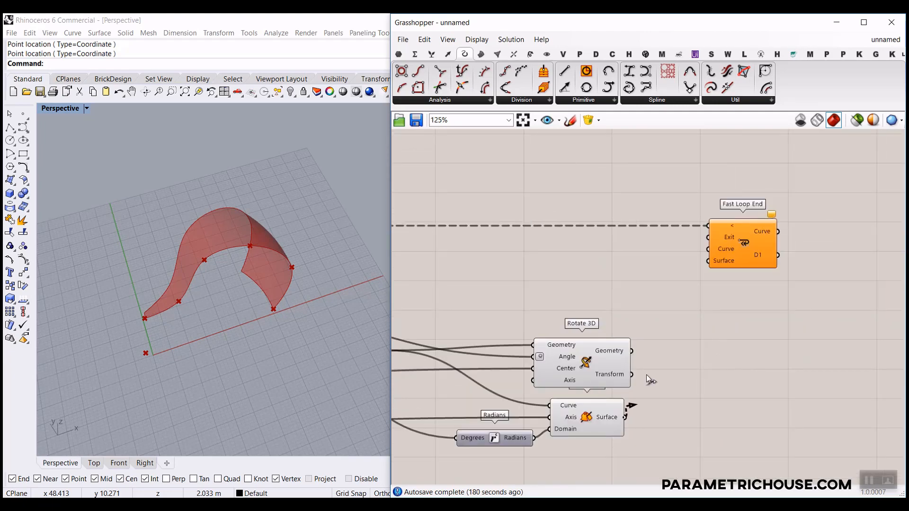
{"action": "left_click_drag", "start_coordinate": [650, 380], "coordinate": [709, 260]}
{"action": "scroll", "coordinate": [594, 280], "scroll_direction": "down", "scroll_amount": 4}
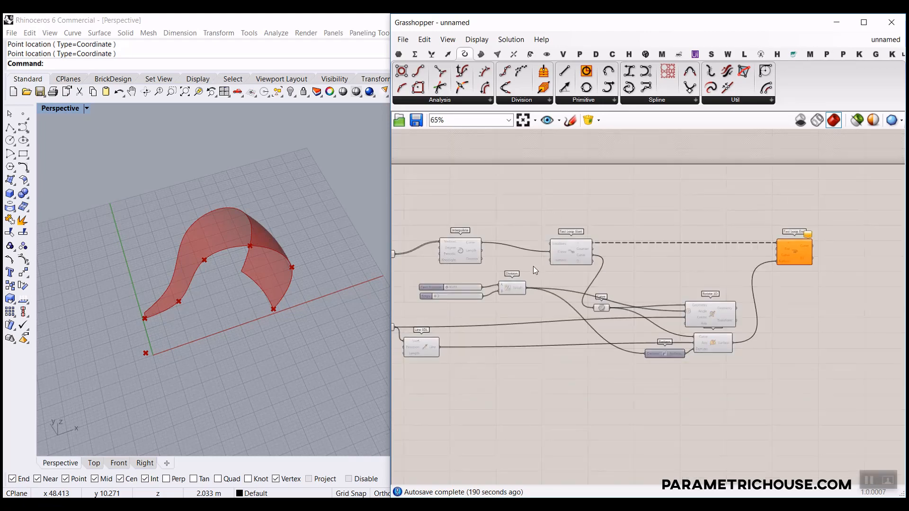
Try wiring Rotate 3D's Geometry into Fast Loop End's Curve, then undo that connection.
{"action": "left_click", "coordinate": [571, 251]}
{"action": "scroll", "coordinate": [572, 251], "scroll_direction": "up", "scroll_amount": 1}
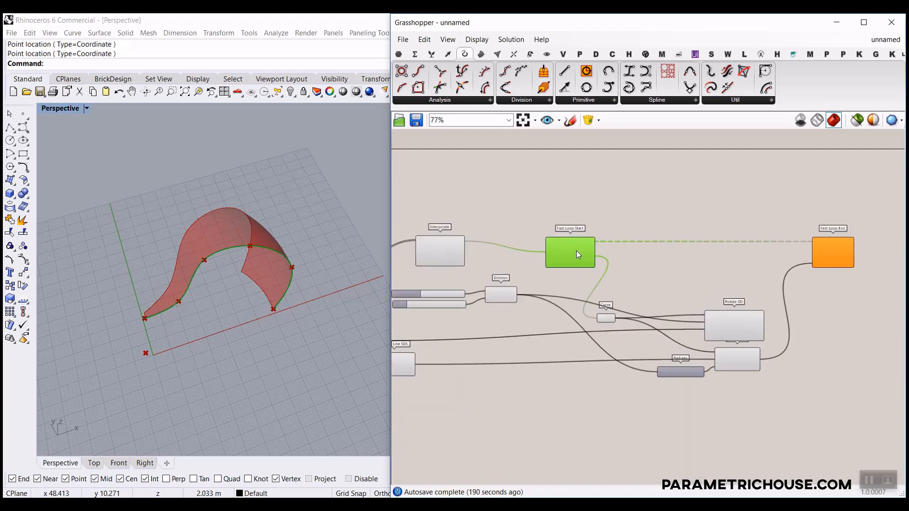
{"action": "scroll", "coordinate": [576, 251], "scroll_direction": "up", "scroll_amount": 2}
{"action": "scroll", "coordinate": [569, 252], "scroll_direction": "down", "scroll_amount": 5}
{"action": "scroll", "coordinate": [662, 286], "scroll_direction": "up", "scroll_amount": 5}
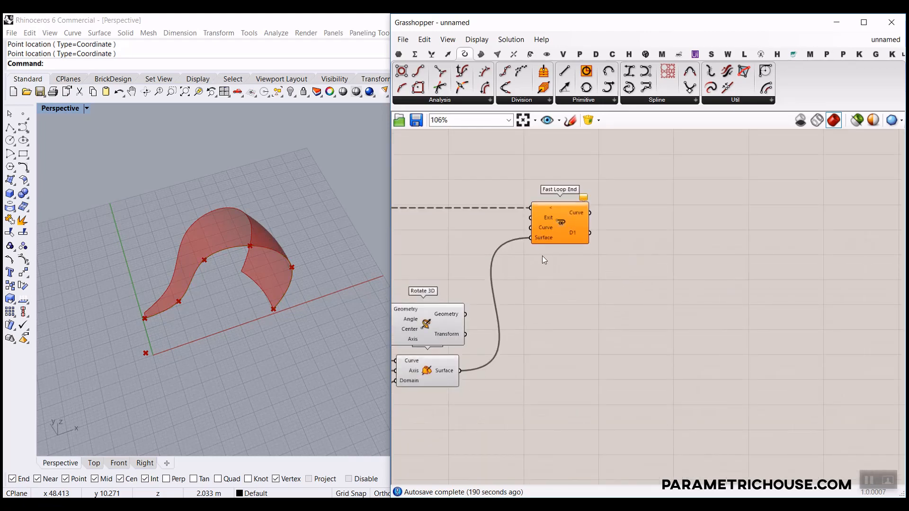
{"action": "scroll", "coordinate": [543, 260], "scroll_direction": "up", "scroll_amount": 3}
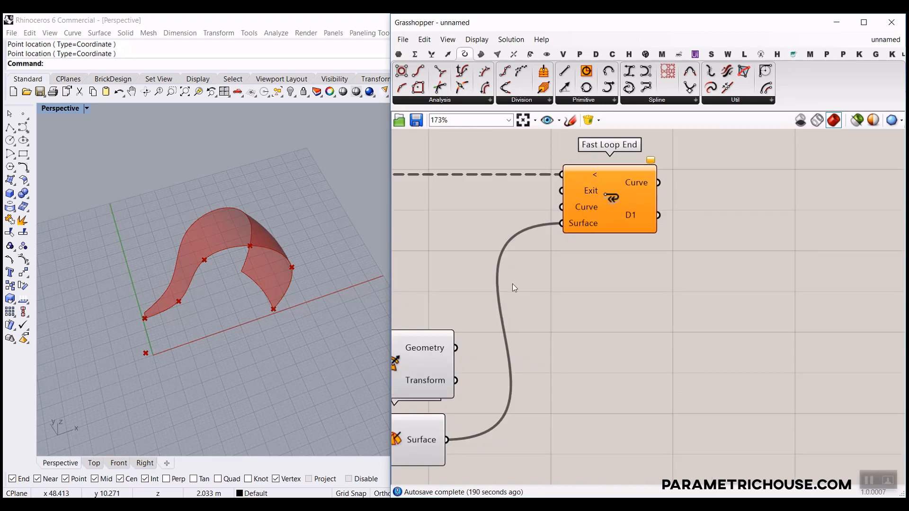
{"action": "left_click_drag", "start_coordinate": [455, 349], "coordinate": [562, 207]}
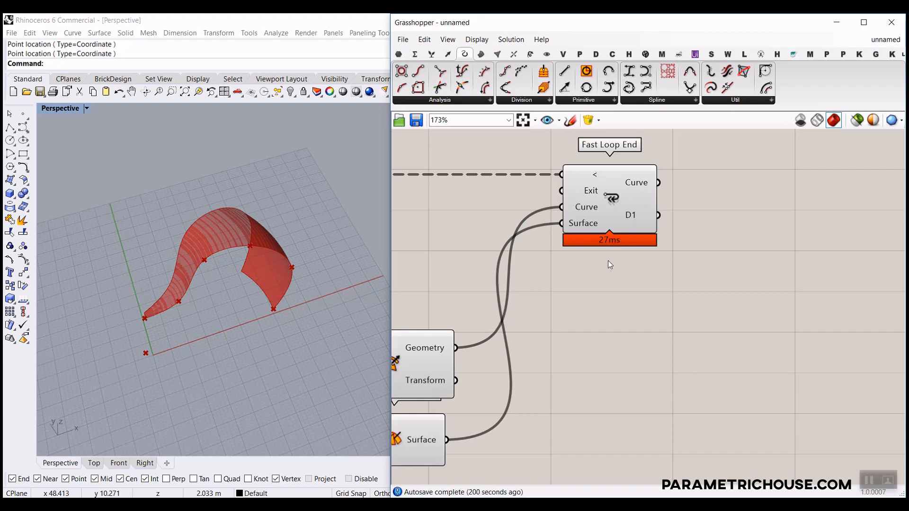
{"action": "key", "text": "ctrl+z"}
Preview the revolved surface and the rotated curve in the Rhino view.
{"action": "scroll", "coordinate": [447, 277], "scroll_direction": "down", "scroll_amount": 3}
{"action": "scroll", "coordinate": [567, 298], "scroll_direction": "up", "scroll_amount": 2}
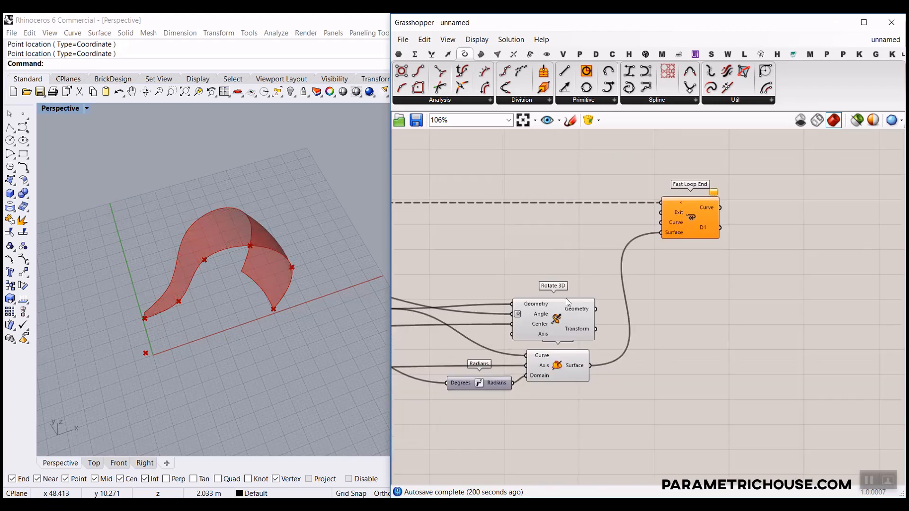
{"action": "left_click", "coordinate": [561, 371]}
{"action": "scroll", "coordinate": [189, 280], "scroll_direction": "up", "scroll_amount": 2}
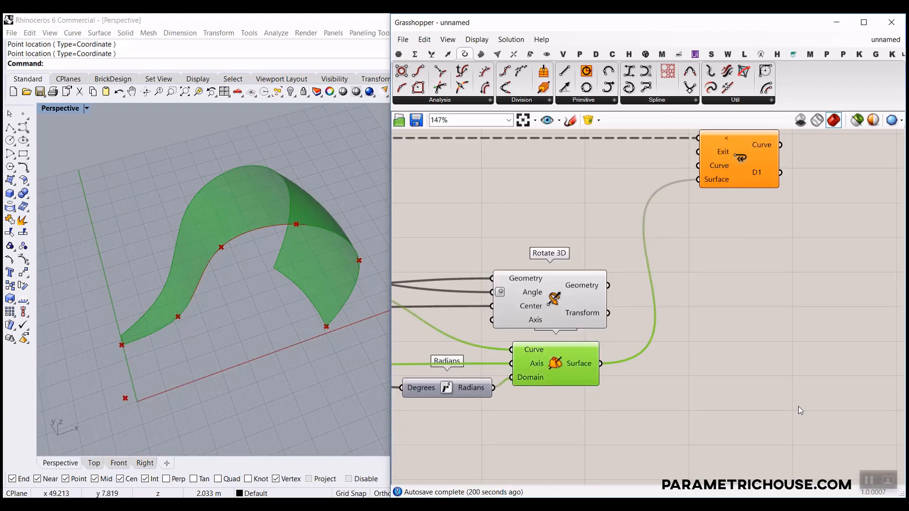
{"action": "left_click", "coordinate": [840, 458]}
{"action": "left_click", "coordinate": [549, 299]}
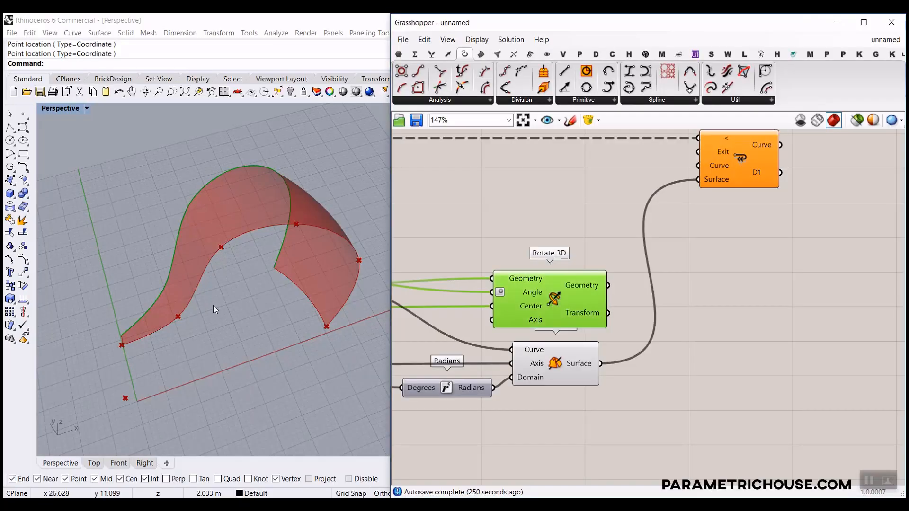
{"action": "right_click_drag", "start_coordinate": [213, 311], "coordinate": [264, 197]}
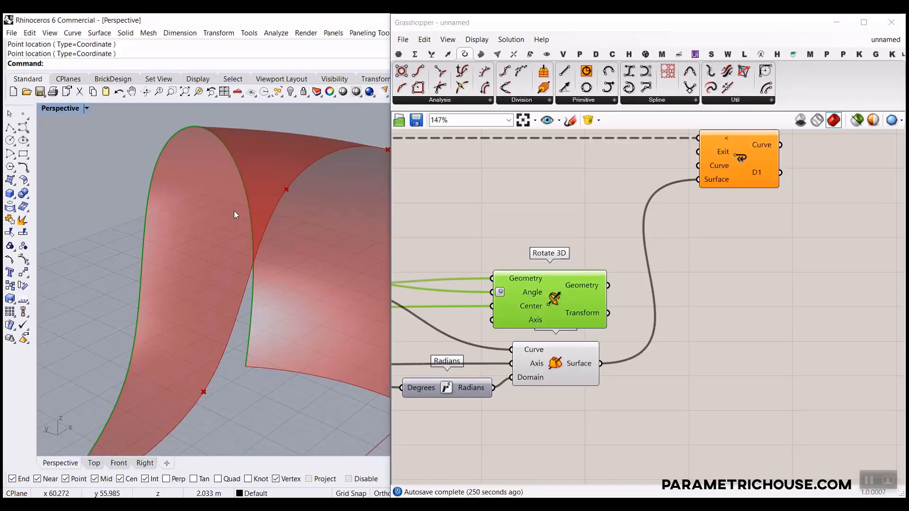
{"action": "right_click_drag", "start_coordinate": [642, 302], "coordinate": [602, 337]}
{"action": "left_click_drag", "start_coordinate": [585, 198], "coordinate": [592, 203]}
Search the canvas for 'off' components, then dismiss the Offset results.
{"action": "scroll", "coordinate": [655, 281], "scroll_direction": "down", "scroll_amount": 3}
{"action": "left_click", "coordinate": [692, 226]}
{"action": "scroll", "coordinate": [706, 265], "scroll_direction": "up", "scroll_amount": 2}
{"action": "scroll", "coordinate": [712, 303], "scroll_direction": "up", "scroll_amount": 2}
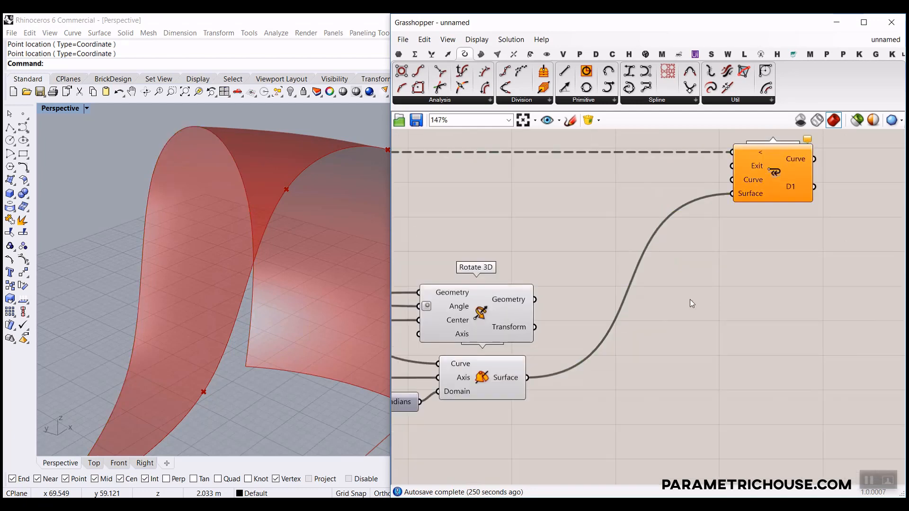
{"action": "double_click", "coordinate": [691, 299]}
{"action": "type", "text": "off"}
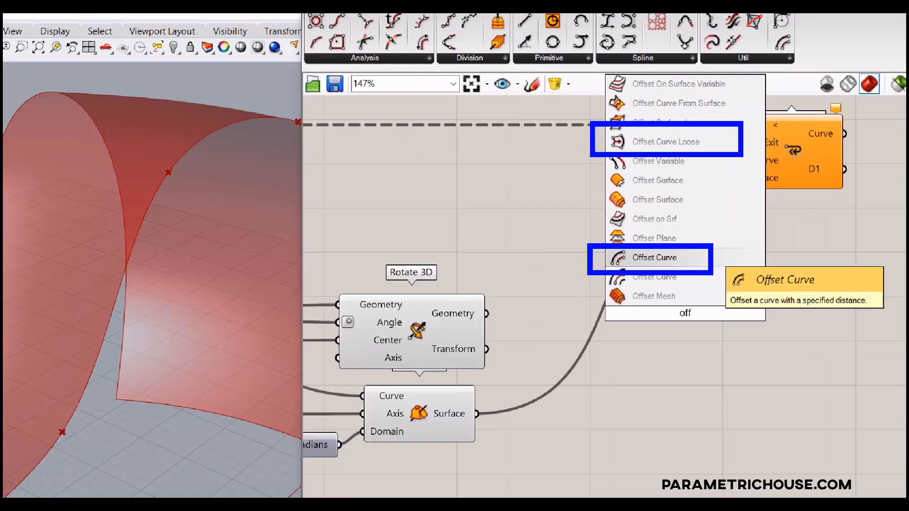
{"action": "left_click", "coordinate": [515, 205]}
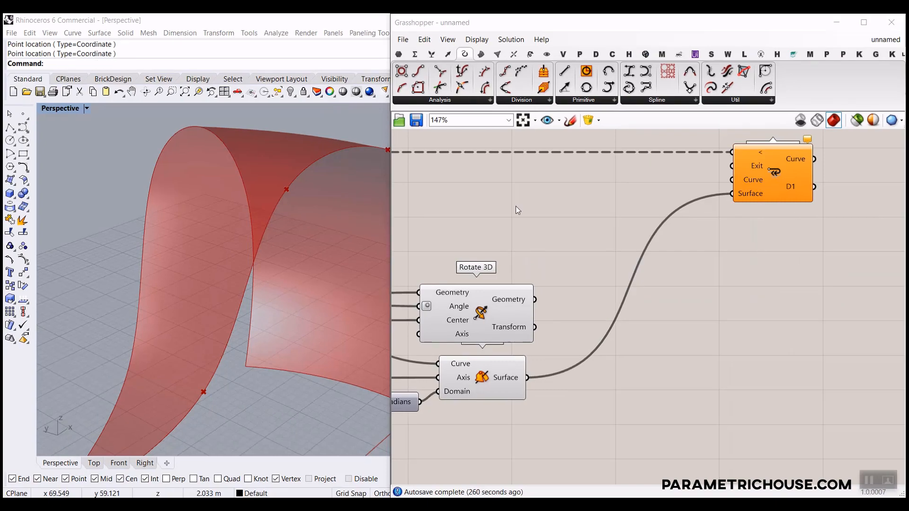
Place an Offset Curve component from the Curve > Util list beside Rotate 3D.
{"action": "left_click", "coordinate": [758, 101]}
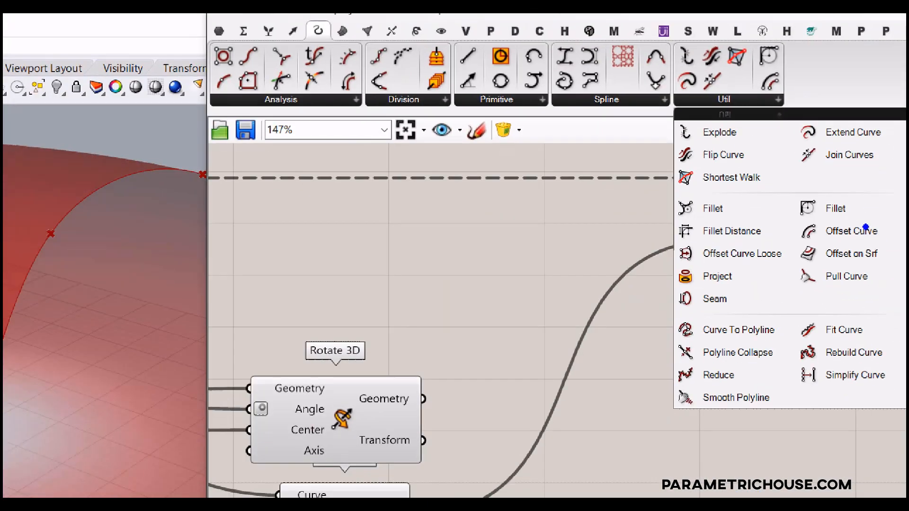
{"action": "mouse_move", "coordinate": [894, 220]}
{"action": "left_mouse_down"}
{"action": "mouse_move", "coordinate": [786, 228]}
{"action": "mouse_move", "coordinate": [892, 252]}
{"action": "mouse_move", "coordinate": [898, 215]}
{"action": "left_mouse_up"}
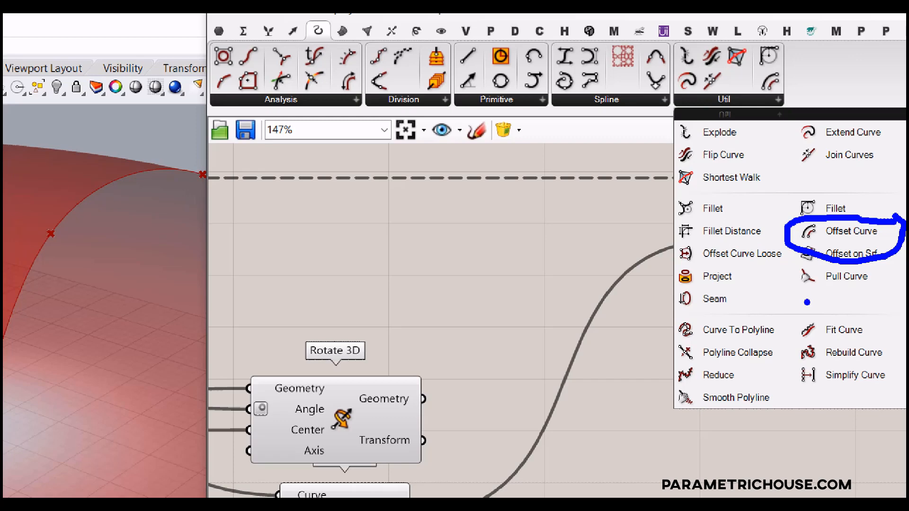
{"action": "mouse_move", "coordinate": [704, 239]}
{"action": "left_mouse_down"}
{"action": "mouse_move", "coordinate": [783, 233]}
{"action": "mouse_move", "coordinate": [690, 278]}
{"action": "mouse_move", "coordinate": [676, 250]}
{"action": "left_mouse_up"}
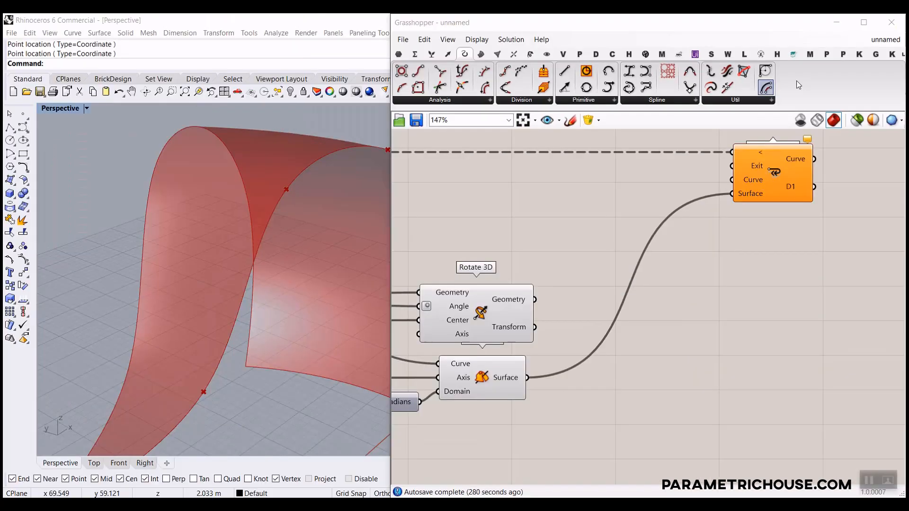
{"action": "left_click", "coordinate": [736, 100]}
{"action": "left_click", "coordinate": [815, 186]}
{"action": "left_click", "coordinate": [661, 318]}
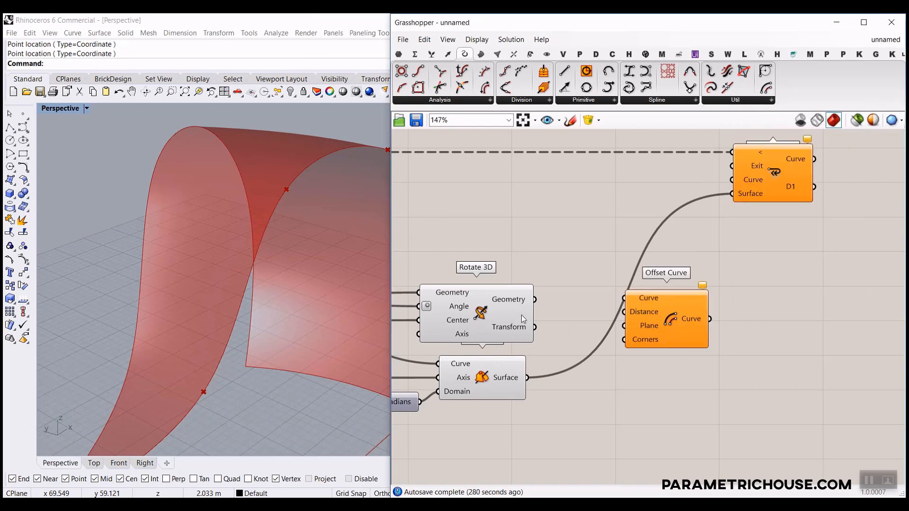
Feed Rotate 3D's rotated curve into Offset Curve's Curve and Plane inputs.
{"action": "scroll", "coordinate": [496, 305], "scroll_direction": "up", "scroll_amount": 2}
{"action": "left_click", "coordinate": [521, 308]}
{"action": "left_click_drag", "start_coordinate": [536, 298], "coordinate": [641, 297]}
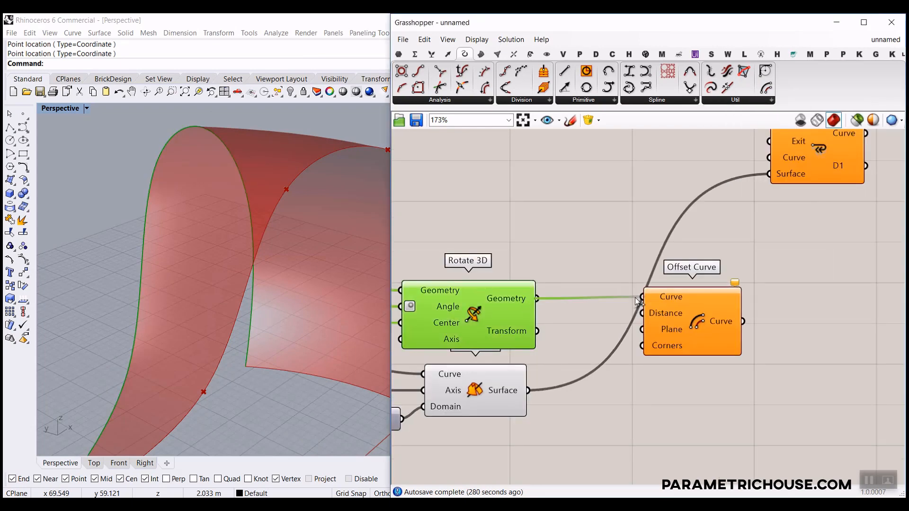
{"action": "scroll", "coordinate": [561, 286], "scroll_direction": "down", "scroll_amount": 3}
{"action": "left_click", "coordinate": [563, 290]}
{"action": "scroll", "coordinate": [563, 333], "scroll_direction": "up", "scroll_amount": 2}
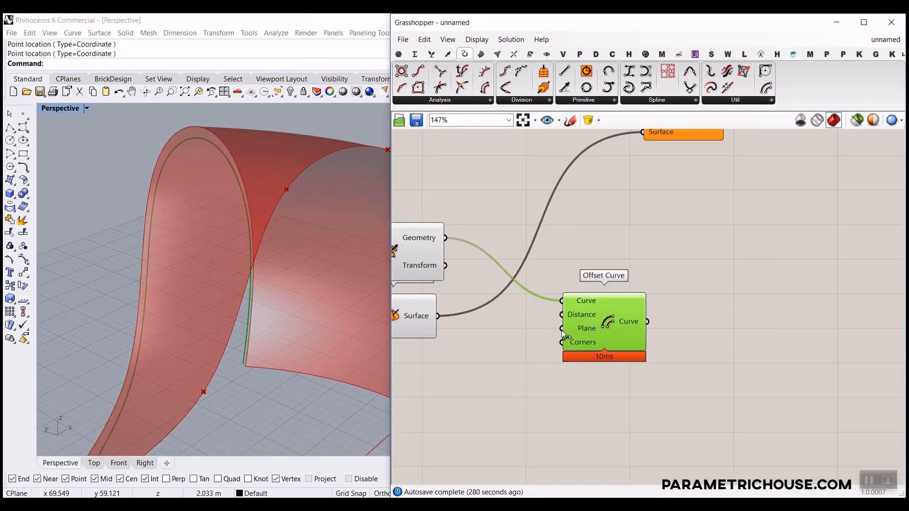
{"action": "scroll", "coordinate": [568, 325], "scroll_direction": "down", "scroll_amount": 3}
{"action": "scroll", "coordinate": [585, 263], "scroll_direction": "up", "scroll_amount": 1}
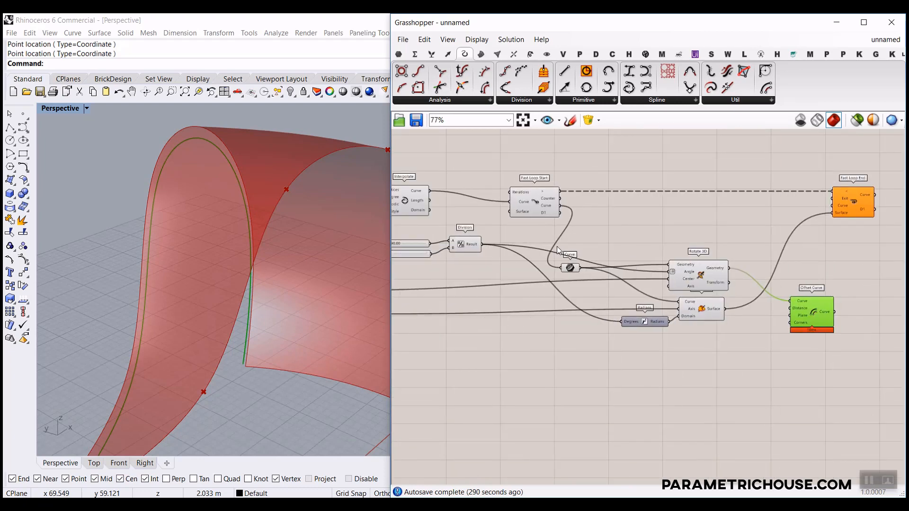
{"action": "scroll", "coordinate": [674, 250], "scroll_direction": "up", "scroll_amount": 5}
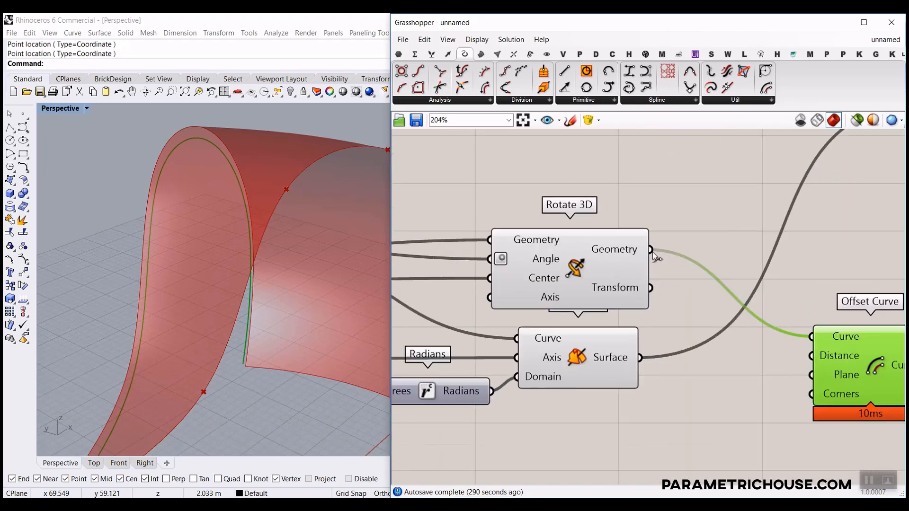
{"action": "left_click_drag", "start_coordinate": [652, 251], "coordinate": [811, 375]}
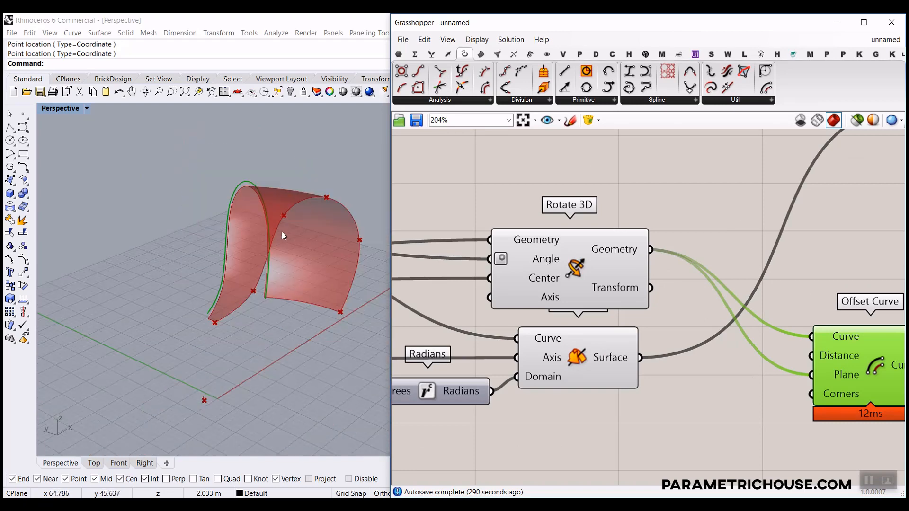
Give Offset Curve's Distance input the expression -x.
{"action": "scroll", "coordinate": [690, 305], "scroll_direction": "up", "scroll_amount": 1}
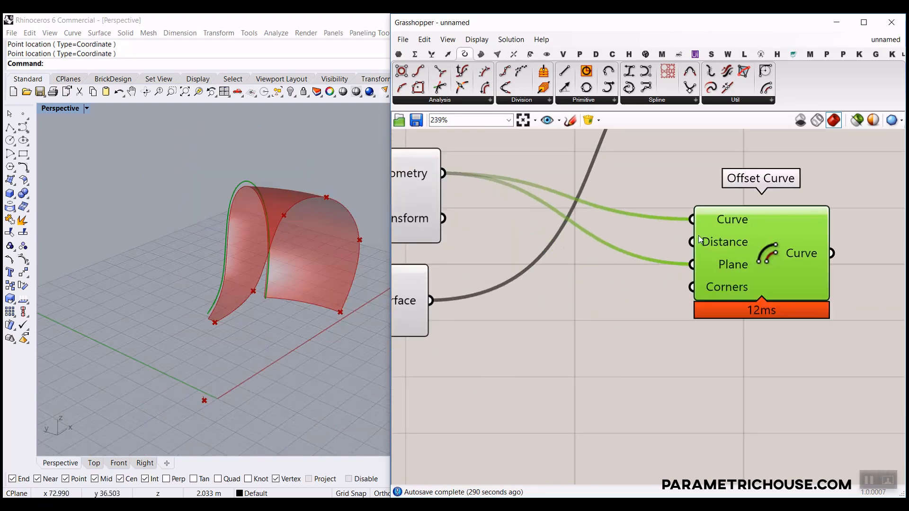
{"action": "right_click", "coordinate": [710, 242]}
{"action": "mouse_move", "coordinate": [748, 332]}
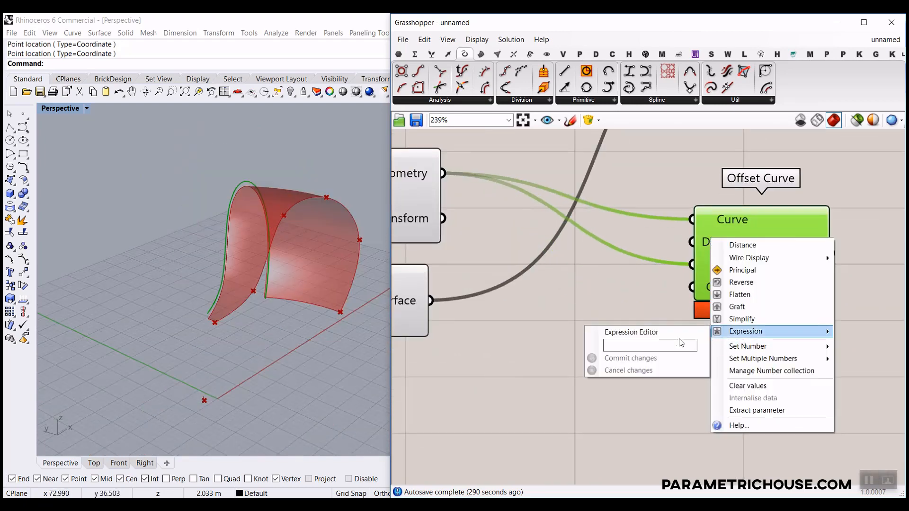
{"action": "type", "text": "-x"}
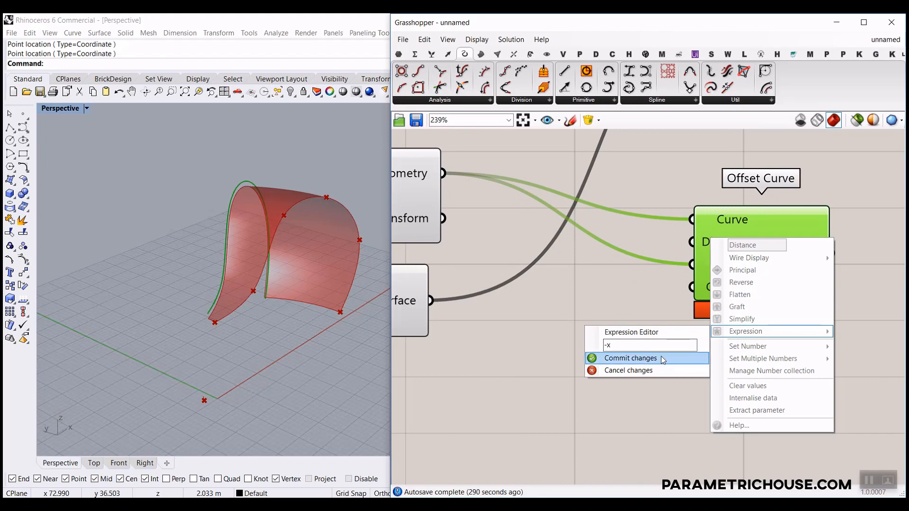
{"action": "left_click", "coordinate": [661, 356]}
{"action": "scroll", "coordinate": [731, 334], "scroll_direction": "down", "scroll_amount": 5}
{"action": "scroll", "coordinate": [470, 299], "scroll_direction": "up", "scroll_amount": 4}
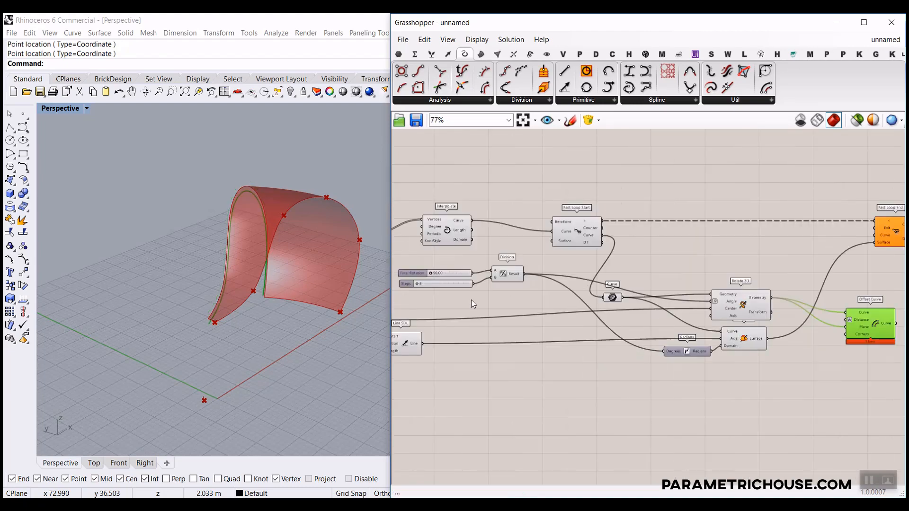
Create a number slider set to 1.25 and rename it Offset.
{"action": "double_click", "coordinate": [468, 300]}
{"action": "type", "text": "1.25"}
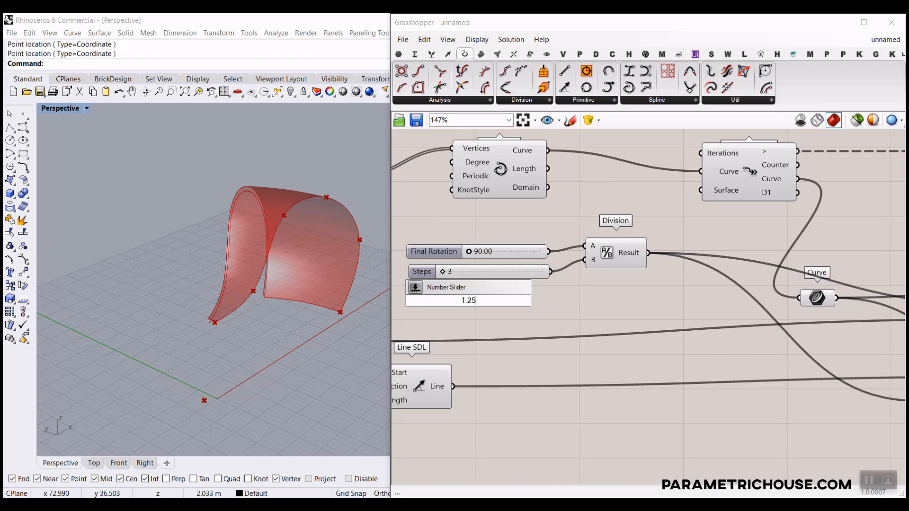
{"action": "key", "text": "Return"}
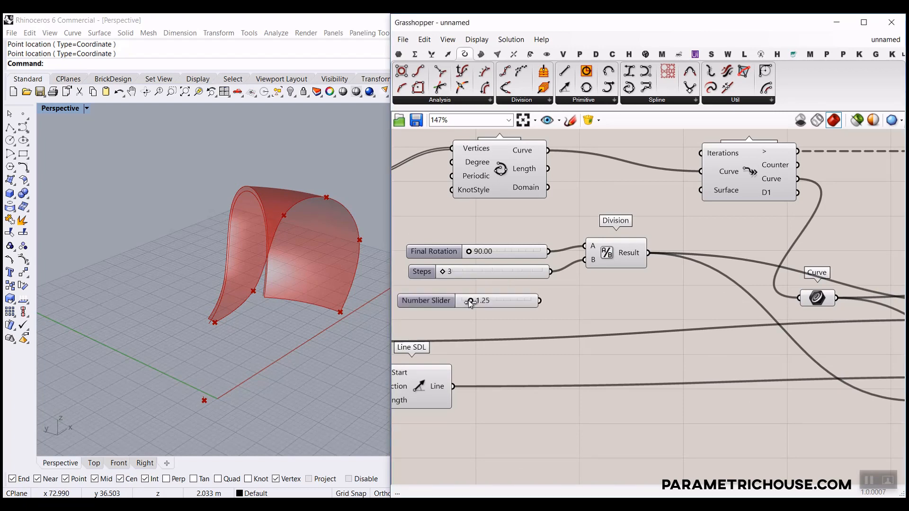
{"action": "right_click", "coordinate": [470, 300]}
{"action": "left_click_drag", "start_coordinate": [535, 308], "coordinate": [487, 308]}
{"action": "type", "text": "O"}
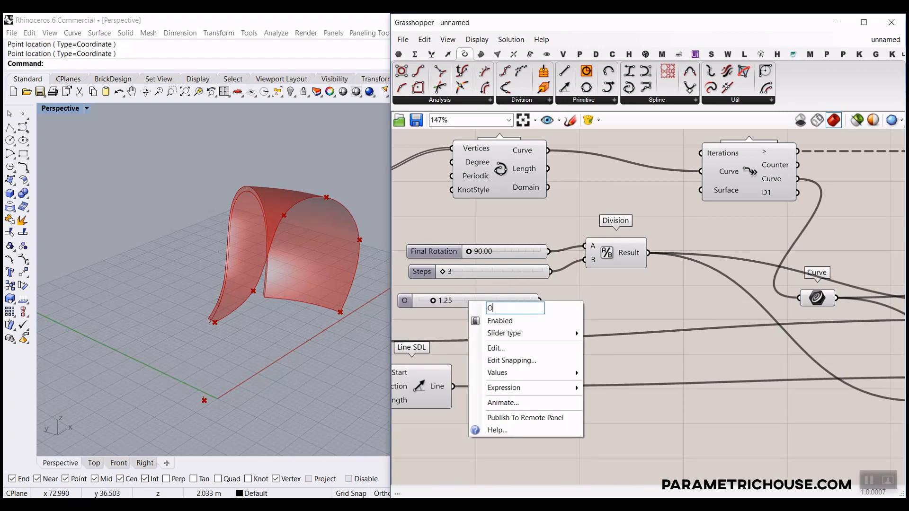
{"action": "type", "text": "ffset"}
{"action": "key", "text": "Return"}
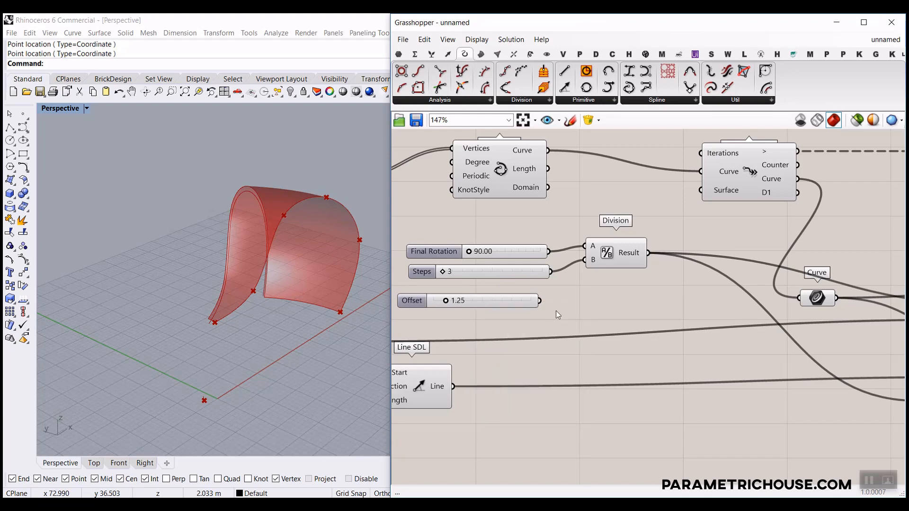
Wire Offset into Distance and loop the offset curve into Fast Loop End's Curve.
{"action": "scroll", "coordinate": [592, 305], "scroll_direction": "down", "scroll_amount": 4}
{"action": "left_click_drag", "start_coordinate": [540, 301], "coordinate": [659, 271]}
{"action": "scroll", "coordinate": [677, 294], "scroll_direction": "up", "scroll_amount": 5}
{"action": "left_click", "coordinate": [695, 280]}
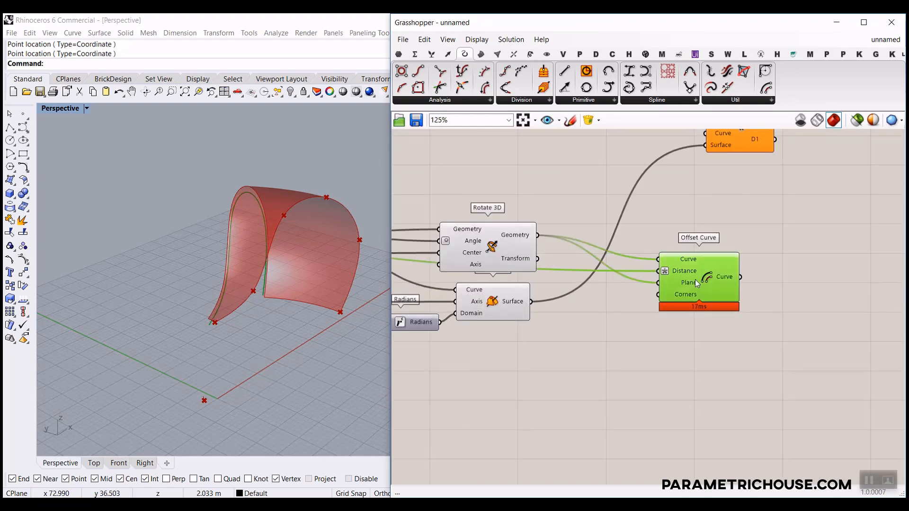
{"action": "right_click_drag", "start_coordinate": [744, 255], "coordinate": [666, 351]}
{"action": "left_click_drag", "start_coordinate": [637, 255], "coordinate": [628, 229]}
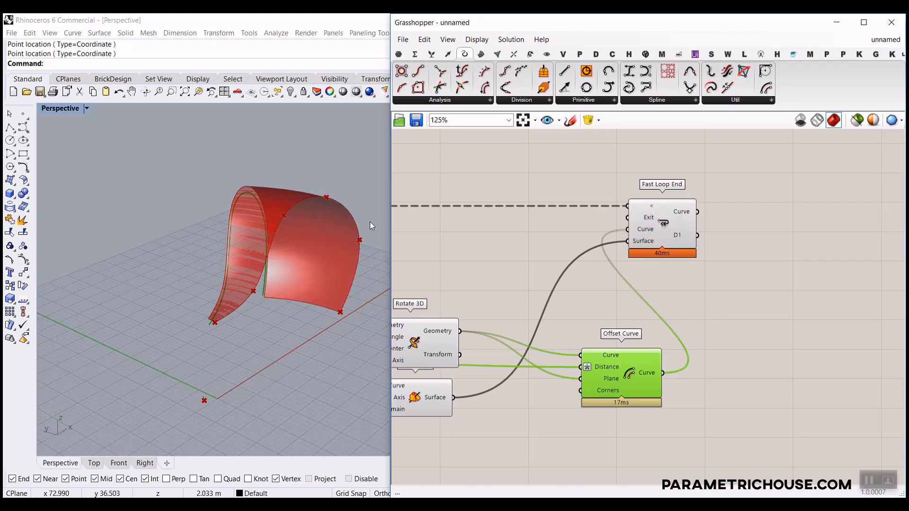
Sketch the loop's data flow and the surface for viewers, then clear the annotations and selection.
{"action": "scroll", "coordinate": [237, 230], "scroll_direction": "up", "scroll_amount": 4}
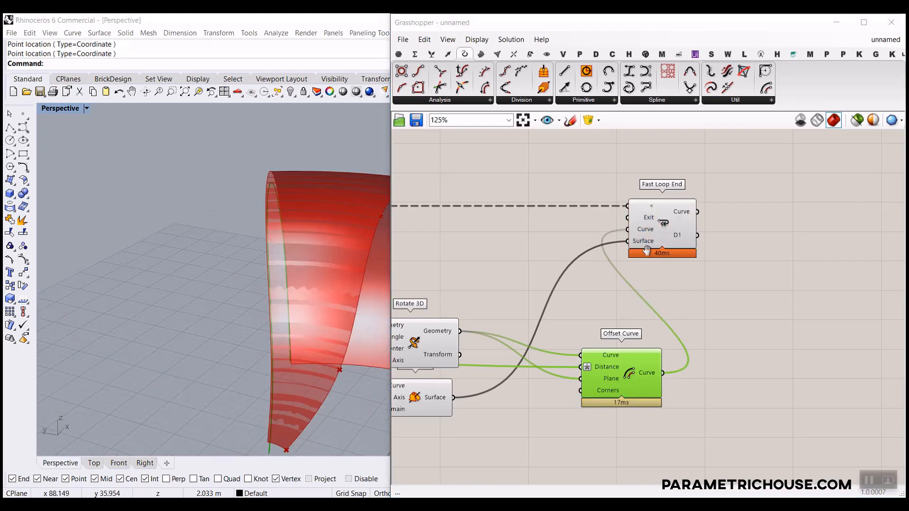
{"action": "scroll", "coordinate": [698, 260], "scroll_direction": "down", "scroll_amount": 3}
{"action": "mouse_move", "coordinate": [816, 360]}
{"action": "left_mouse_down"}
{"action": "mouse_move", "coordinate": [826, 326]}
{"action": "mouse_move", "coordinate": [804, 258]}
{"action": "mouse_move", "coordinate": [637, 195]}
{"action": "mouse_move", "coordinate": [417, 231]}
{"action": "left_mouse_up"}
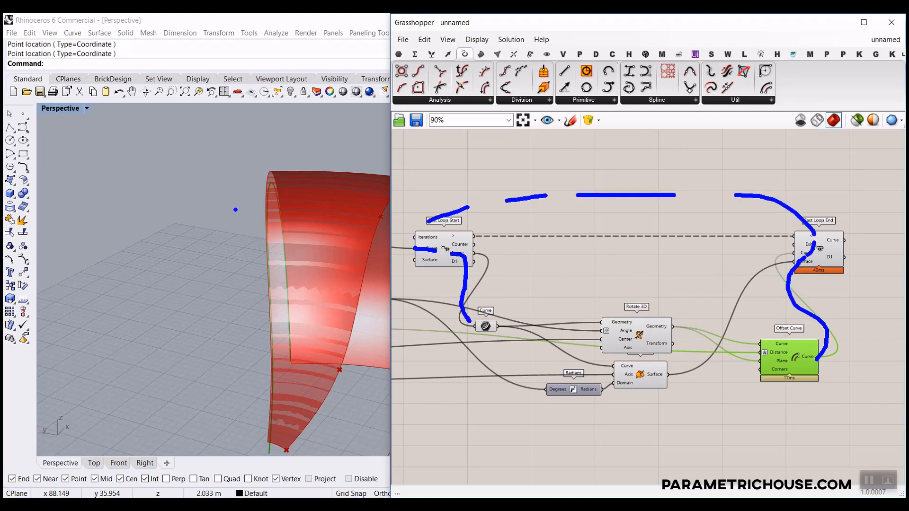
{"action": "mouse_move", "coordinate": [275, 205]}
{"action": "left_mouse_down"}
{"action": "mouse_move", "coordinate": [219, 206]}
{"action": "mouse_move", "coordinate": [157, 229]}
{"action": "left_mouse_up"}
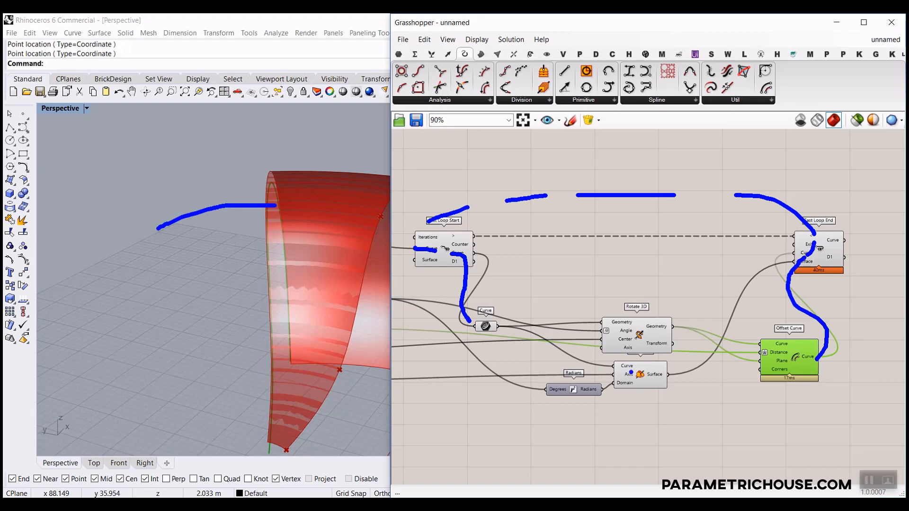
{"action": "key", "text": "Escape"}
{"action": "left_click", "coordinate": [848, 342]}
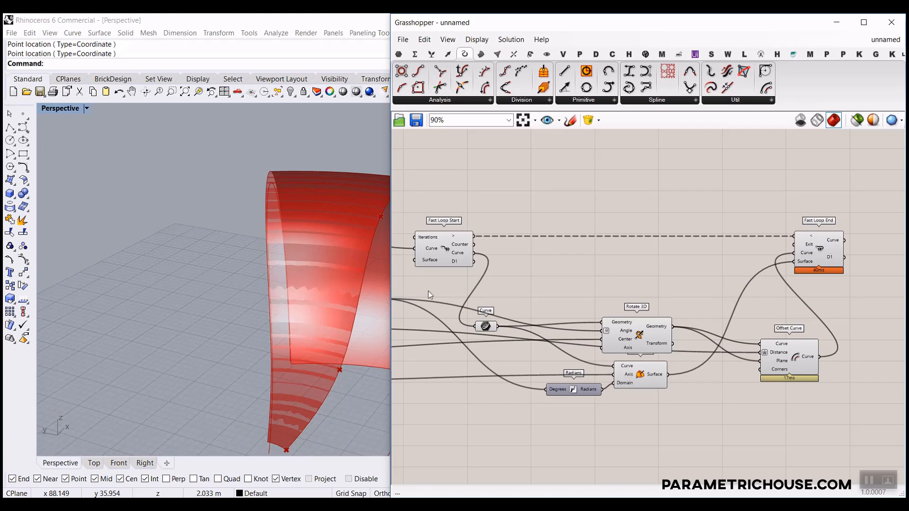
{"action": "scroll", "coordinate": [547, 297], "scroll_direction": "up", "scroll_amount": 3}
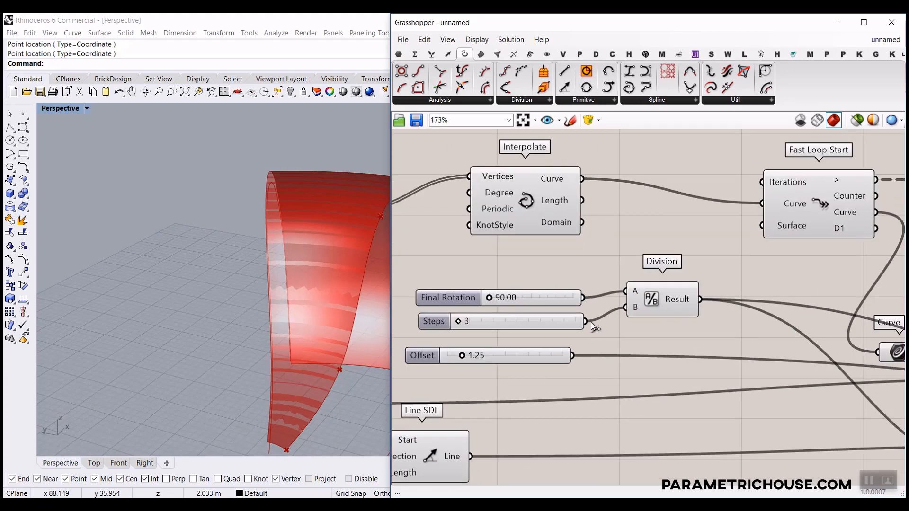
Connect the Steps slider to Fast Loop Start's Iterations input.
{"action": "left_click_drag", "start_coordinate": [587, 322], "coordinate": [761, 182]}
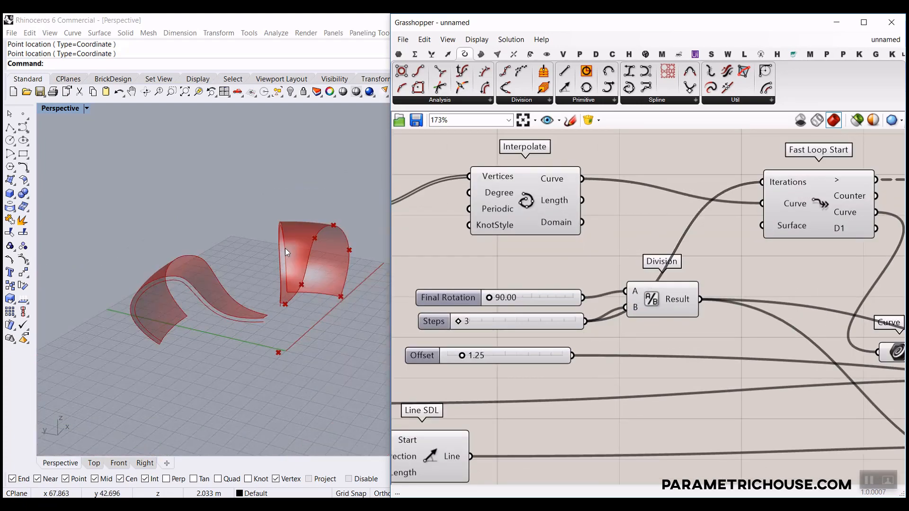
{"action": "scroll", "coordinate": [566, 271], "scroll_direction": "down", "scroll_amount": 3}
{"action": "right_click_drag", "start_coordinate": [566, 271], "coordinate": [426, 265]}
{"action": "scroll", "coordinate": [703, 238], "scroll_direction": "up", "scroll_amount": 4}
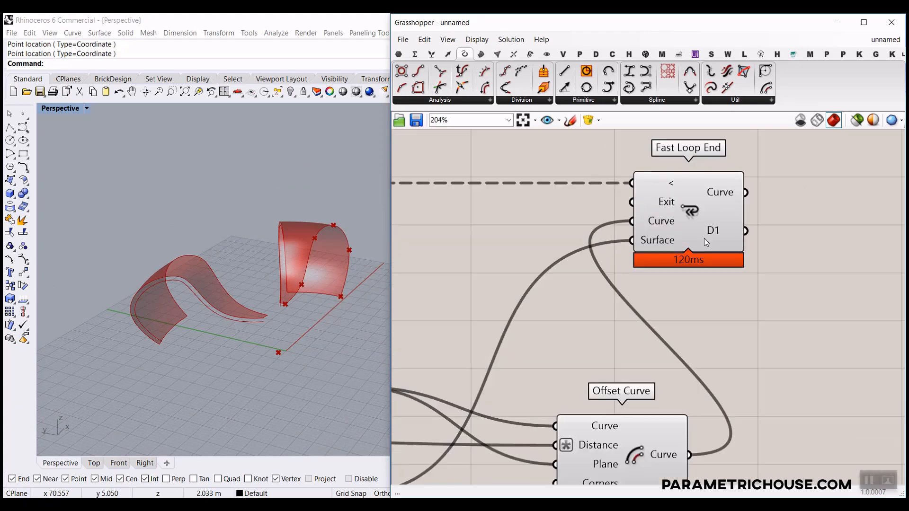
Enable Record data on Fast Loop End so every iteration's surface appears.
{"action": "right_click", "coordinate": [691, 212]}
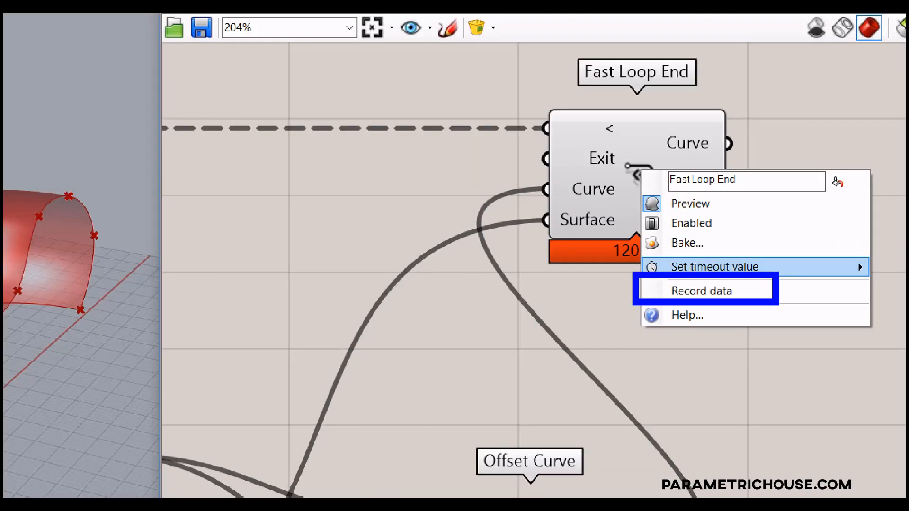
{"action": "left_click", "coordinate": [683, 295]}
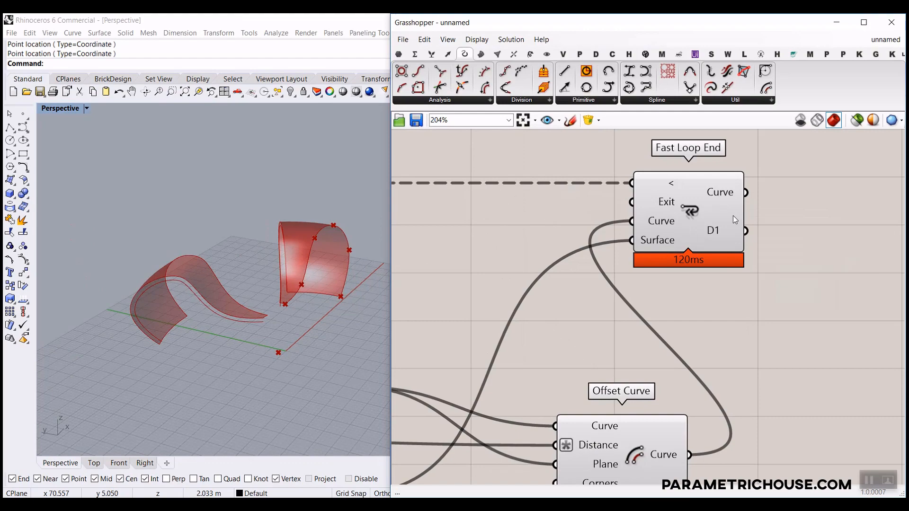
{"action": "right_click", "coordinate": [694, 211]}
{"action": "left_click", "coordinate": [824, 283]}
{"action": "scroll", "coordinate": [284, 274], "scroll_direction": "down", "scroll_amount": 2}
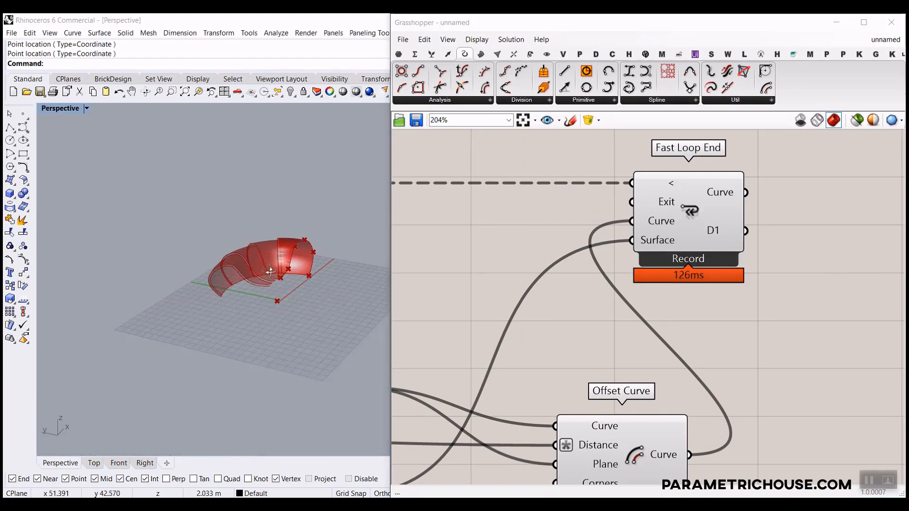
{"action": "scroll", "coordinate": [263, 272], "scroll_direction": "up", "scroll_amount": 8}
{"action": "right_click_drag", "start_coordinate": [263, 271], "coordinate": [213, 277]}
Select all components in the definition and open their context menu.
{"action": "right_click_drag", "start_coordinate": [694, 269], "coordinate": [741, 283]}
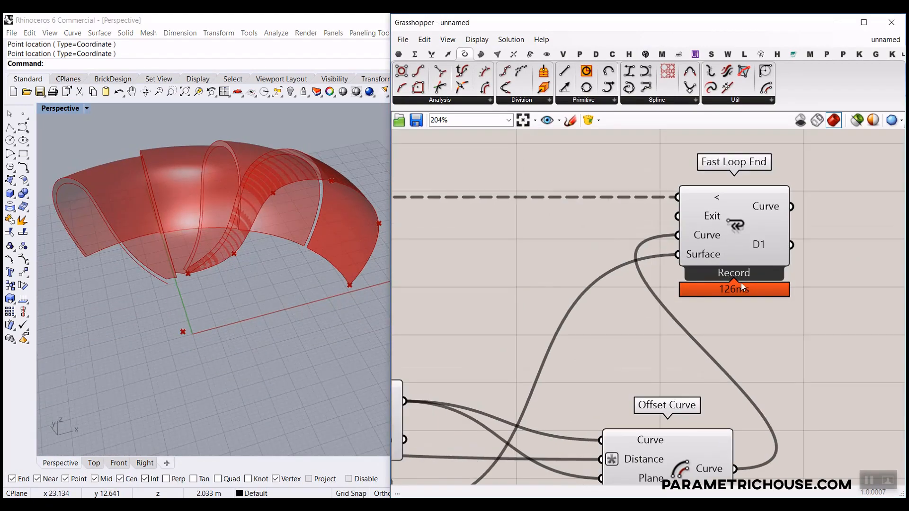
{"action": "scroll", "coordinate": [741, 283], "scroll_direction": "down", "scroll_amount": 8}
{"action": "left_click_drag", "start_coordinate": [767, 327], "coordinate": [521, 227]}
{"action": "right_click", "coordinate": [629, 196]}
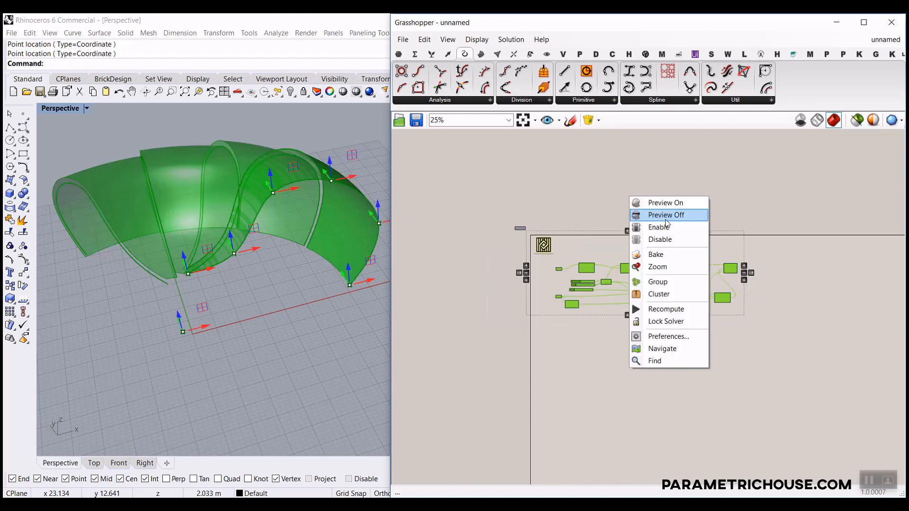
Turn preview off for the selection and collect D1 in a Surface parameter, renaming D1 'Surface'.
{"action": "left_click", "coordinate": [665, 216]}
{"action": "scroll", "coordinate": [717, 242], "scroll_direction": "up", "scroll_amount": 7}
{"action": "left_click", "coordinate": [398, 54]}
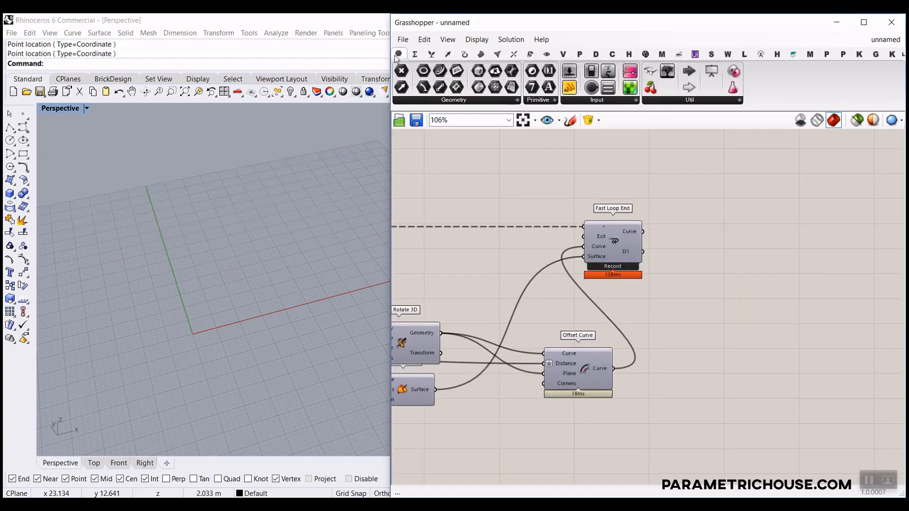
{"action": "left_click", "coordinate": [478, 87]}
{"action": "scroll", "coordinate": [685, 265], "scroll_direction": "up", "scroll_amount": 4}
{"action": "left_click", "coordinate": [686, 265]}
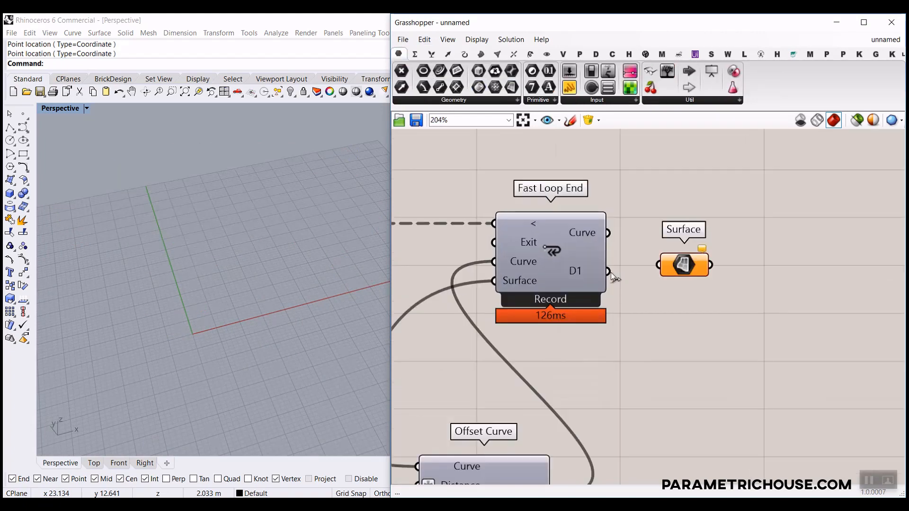
{"action": "left_click_drag", "start_coordinate": [658, 265], "coordinate": [608, 271]}
{"action": "right_click", "coordinate": [595, 275]}
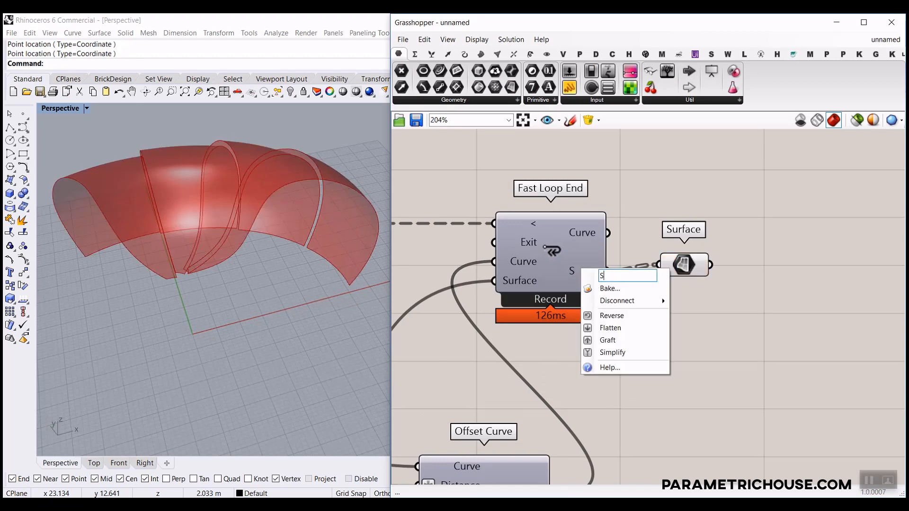
{"action": "type", "text": "Surface"}
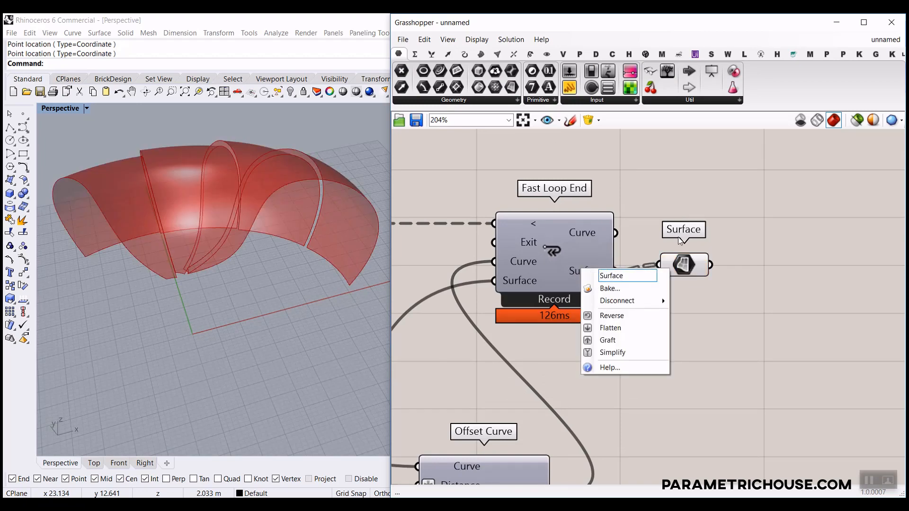
{"action": "key", "text": "Return"}
{"action": "left_click_drag", "start_coordinate": [678, 259], "coordinate": [732, 284]}
Add a Curve parameter fed by Fast Loop End's Curve output.
{"action": "left_click_drag", "start_coordinate": [443, 74], "coordinate": [700, 238]}
{"action": "left_click_drag", "start_coordinate": [615, 233], "coordinate": [806, 236]}
{"action": "left_click", "coordinate": [723, 237]}
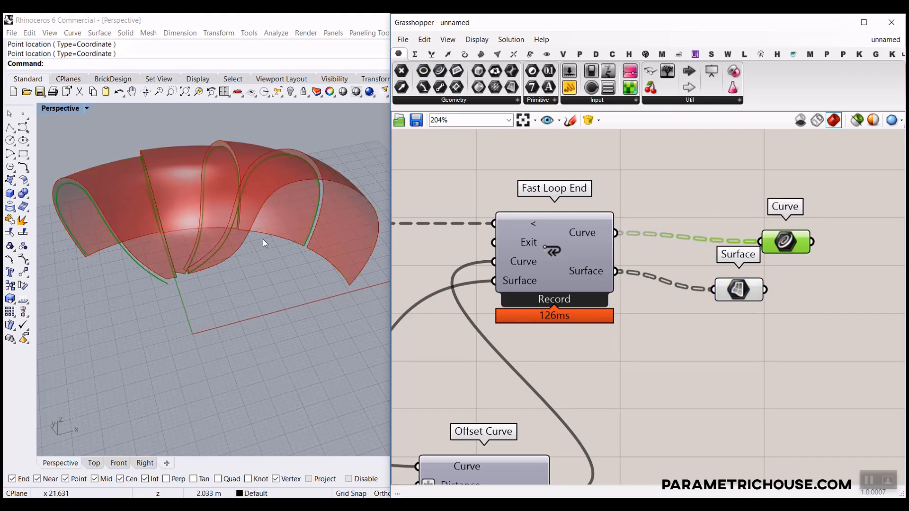
{"action": "right_click_drag", "start_coordinate": [263, 239], "coordinate": [336, 275]}
{"action": "scroll", "coordinate": [336, 275], "scroll_direction": "up", "scroll_amount": 10}
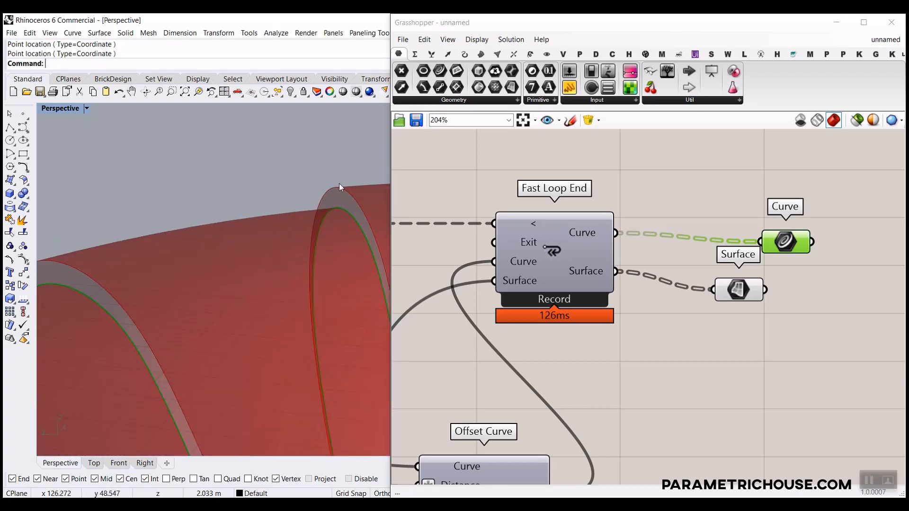
{"action": "scroll", "coordinate": [581, 282], "scroll_direction": "down", "scroll_amount": 5}
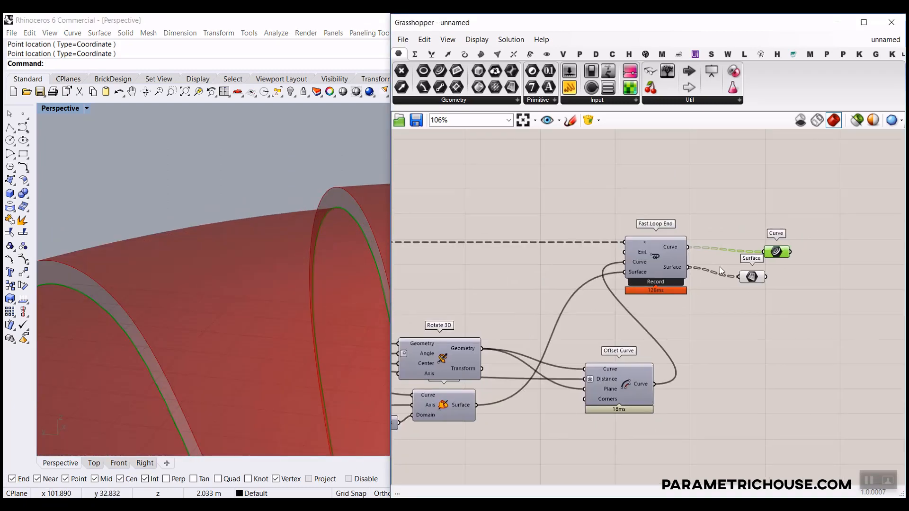
{"action": "scroll", "coordinate": [623, 277], "scroll_direction": "up", "scroll_amount": 6}
Add a D2 pair to Fast Loop End and Fast Loop Start, feeding Rotate 3D's geometry into D2.
{"action": "left_click", "coordinate": [620, 279]}
{"action": "scroll", "coordinate": [587, 313], "scroll_direction": "down", "scroll_amount": 5}
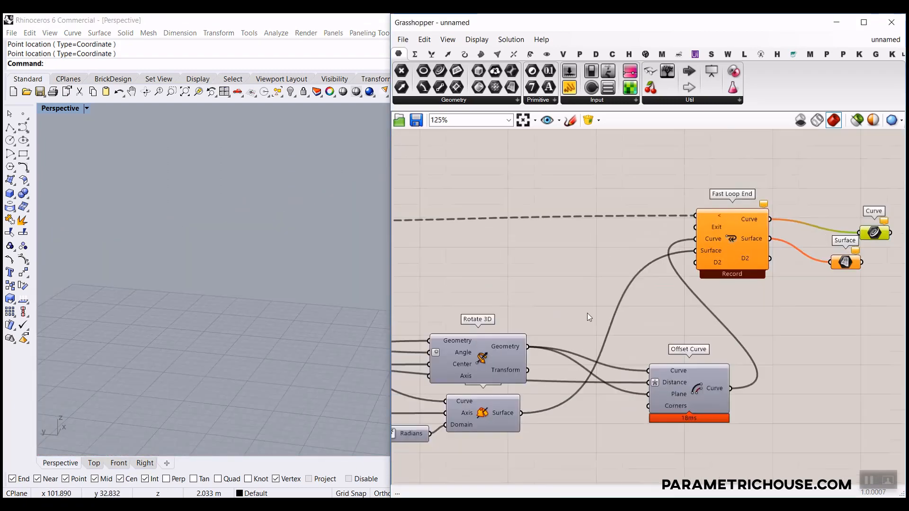
{"action": "left_click_drag", "start_coordinate": [529, 346], "coordinate": [695, 262]}
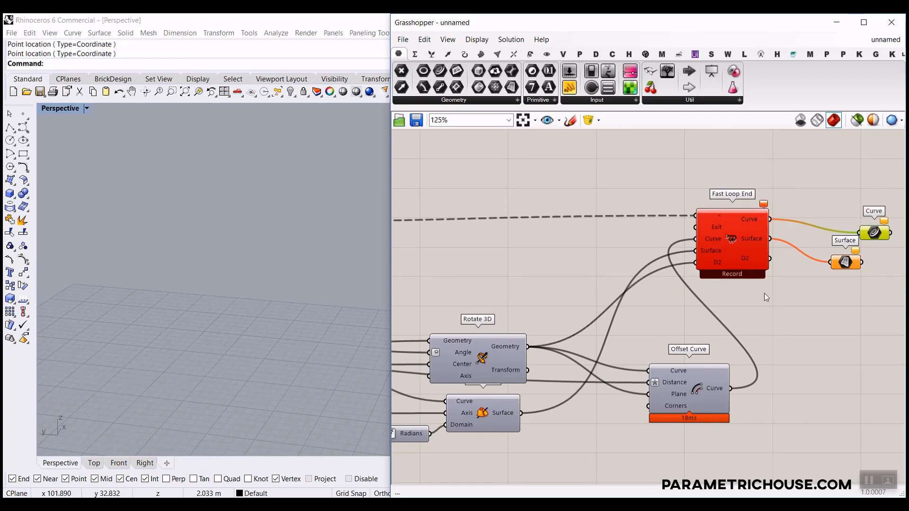
{"action": "right_click_drag", "start_coordinate": [726, 291], "coordinate": [641, 304]}
{"action": "scroll", "coordinate": [641, 304], "scroll_direction": "down", "scroll_amount": 2}
{"action": "right_click_drag", "start_coordinate": [426, 323], "coordinate": [666, 316]}
{"action": "scroll", "coordinate": [536, 276], "scroll_direction": "up", "scroll_amount": 6}
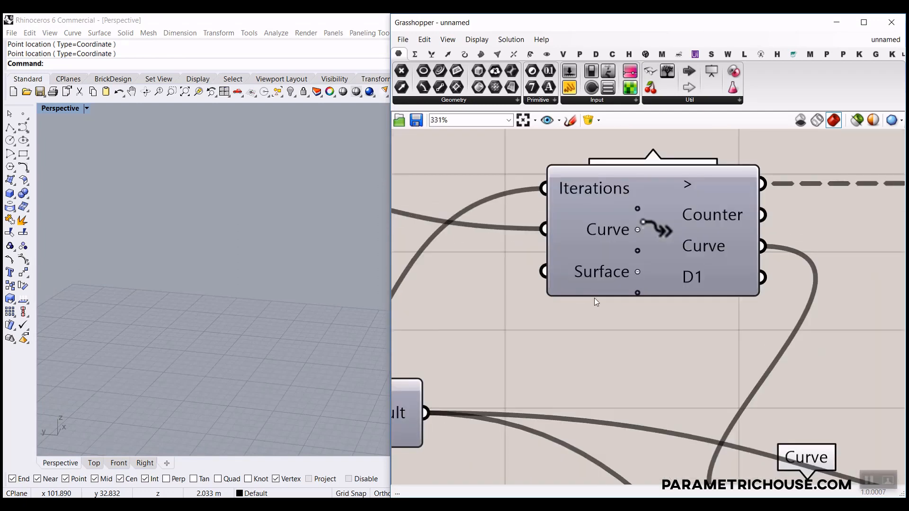
{"action": "left_click", "coordinate": [637, 293]}
{"action": "scroll", "coordinate": [570, 299], "scroll_direction": "down", "scroll_amount": 6}
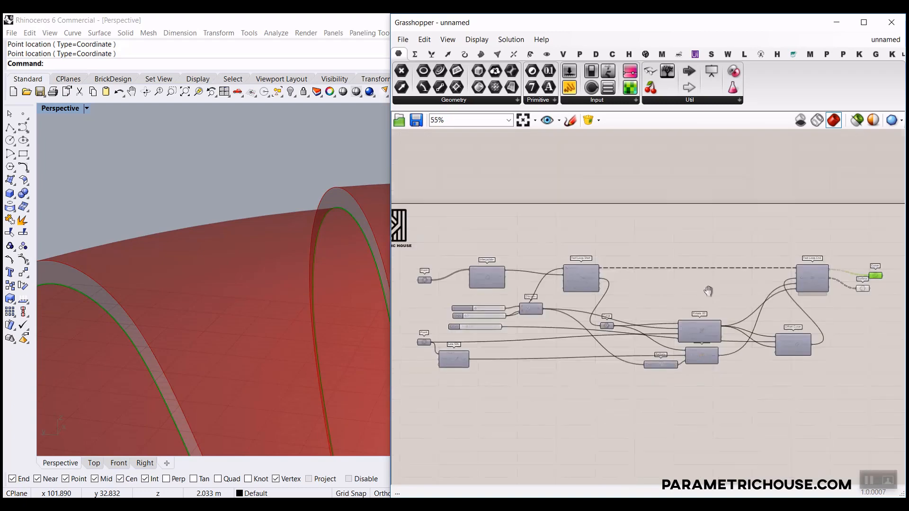
{"action": "scroll", "coordinate": [742, 300], "scroll_direction": "up", "scroll_amount": 3}
Wire the D2 output into a second Curve parameter and compare both Curve previews.
{"action": "right_click_drag", "start_coordinate": [767, 296], "coordinate": [545, 316]}
{"action": "left_click_drag", "start_coordinate": [639, 289], "coordinate": [701, 290]}
{"action": "left_click_drag", "start_coordinate": [662, 258], "coordinate": [698, 326]}
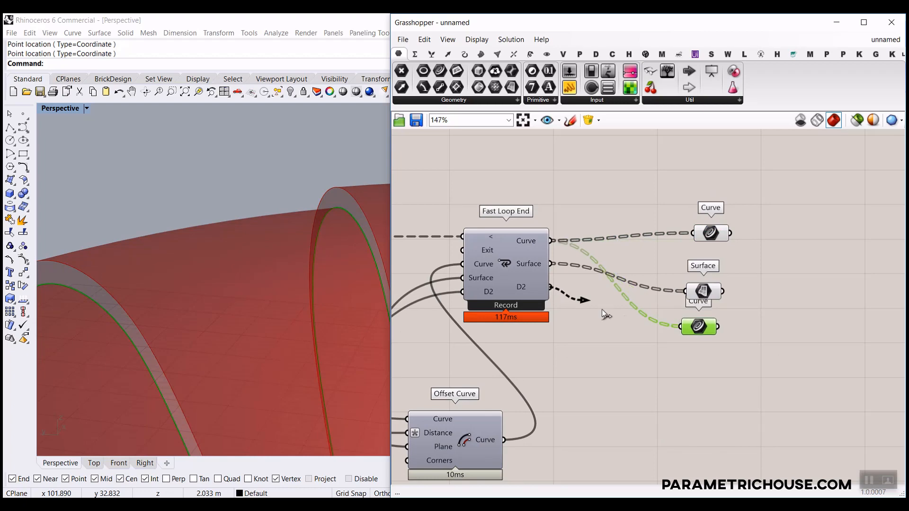
{"action": "left_click_drag", "start_coordinate": [602, 310], "coordinate": [692, 324]}
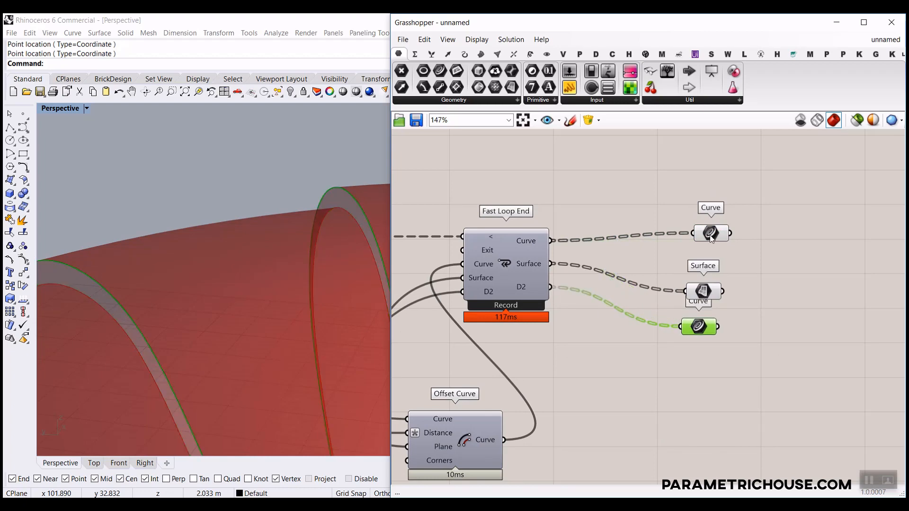
{"action": "left_click", "coordinate": [711, 239]}
{"action": "left_click", "coordinate": [696, 331]}
{"action": "scroll", "coordinate": [320, 264], "scroll_direction": "down", "scroll_amount": 15}
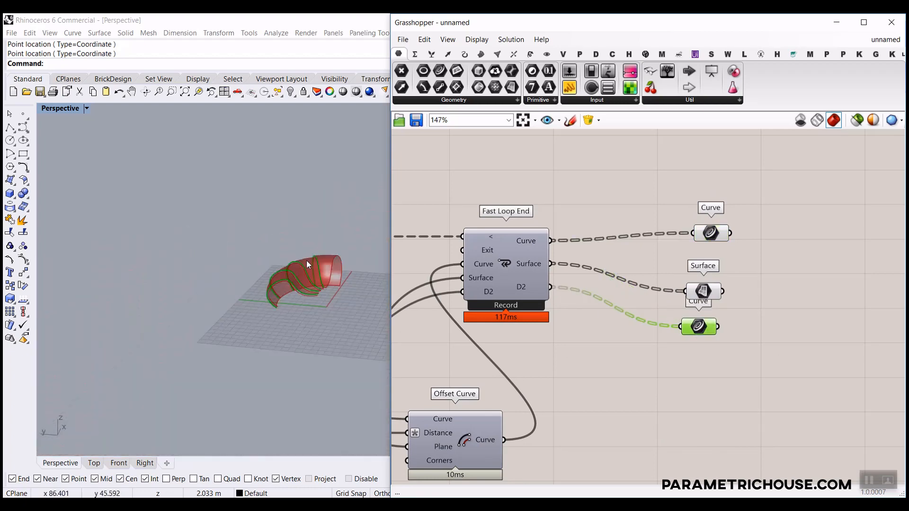
{"action": "scroll", "coordinate": [291, 297], "scroll_direction": "up", "scroll_amount": 6}
{"action": "right_click_drag", "start_coordinate": [305, 260], "coordinate": [248, 291]}
View the model from above and bring Fast Loop Start's inputs into view.
{"action": "left_click", "coordinate": [90, 463]}
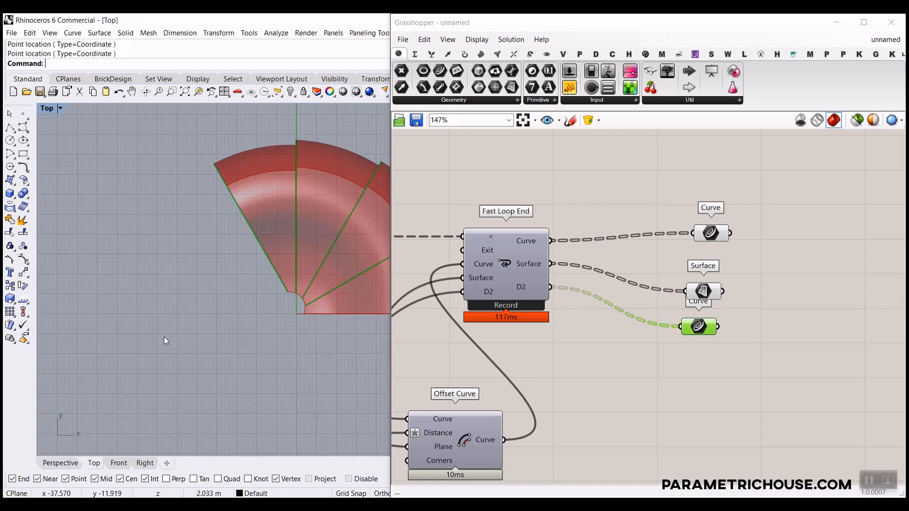
{"action": "scroll", "coordinate": [164, 336], "scroll_direction": "down", "scroll_amount": 9}
{"action": "scroll", "coordinate": [556, 297], "scroll_direction": "down", "scroll_amount": 5}
{"action": "scroll", "coordinate": [555, 296], "scroll_direction": "down", "scroll_amount": 1}
{"action": "right_click_drag", "start_coordinate": [556, 296], "coordinate": [724, 304]}
{"action": "right_click_drag", "start_coordinate": [484, 328], "coordinate": [618, 337]}
{"action": "scroll", "coordinate": [615, 338], "scroll_direction": "up", "scroll_amount": 7}
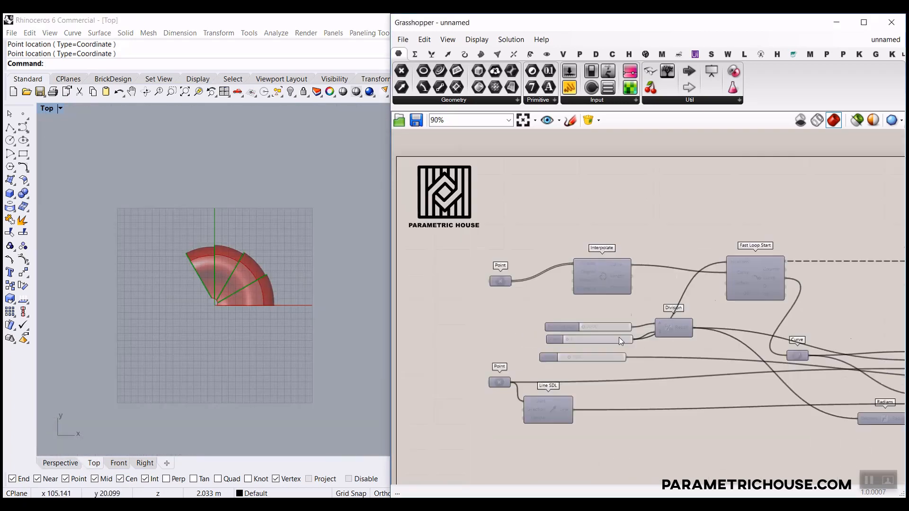
{"action": "scroll", "coordinate": [210, 294], "scroll_direction": "up", "scroll_amount": 3}
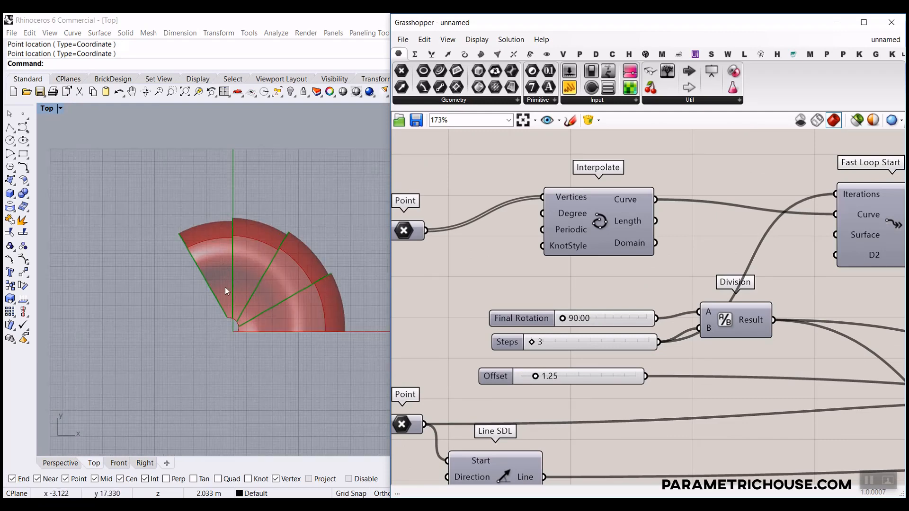
{"action": "right_click_drag", "start_coordinate": [795, 306], "coordinate": [669, 325]}
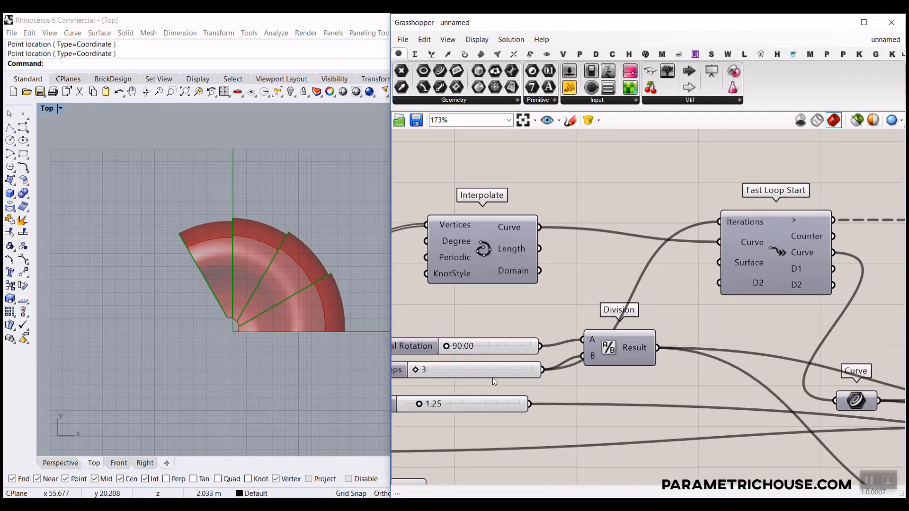
Give the Iterations input the expression x-1 and raise Final Rotation to 196.06.
{"action": "right_click", "coordinate": [739, 222]}
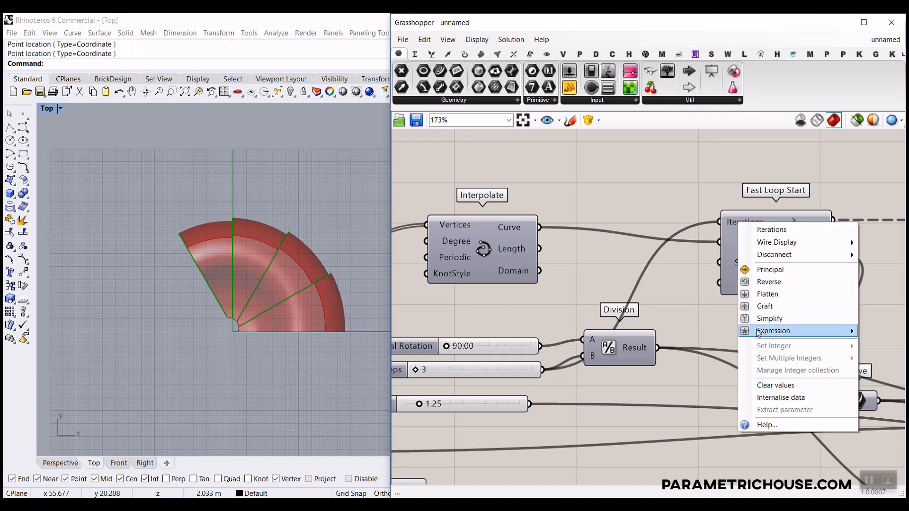
{"action": "mouse_move", "coordinate": [757, 331]}
{"action": "left_click", "coordinate": [683, 347]}
{"action": "type", "text": "x-1"}
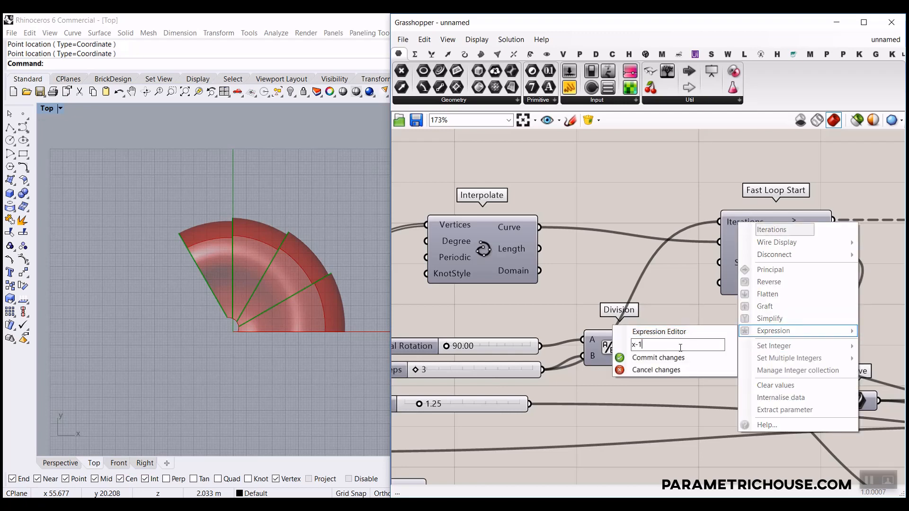
{"action": "left_click", "coordinate": [658, 358]}
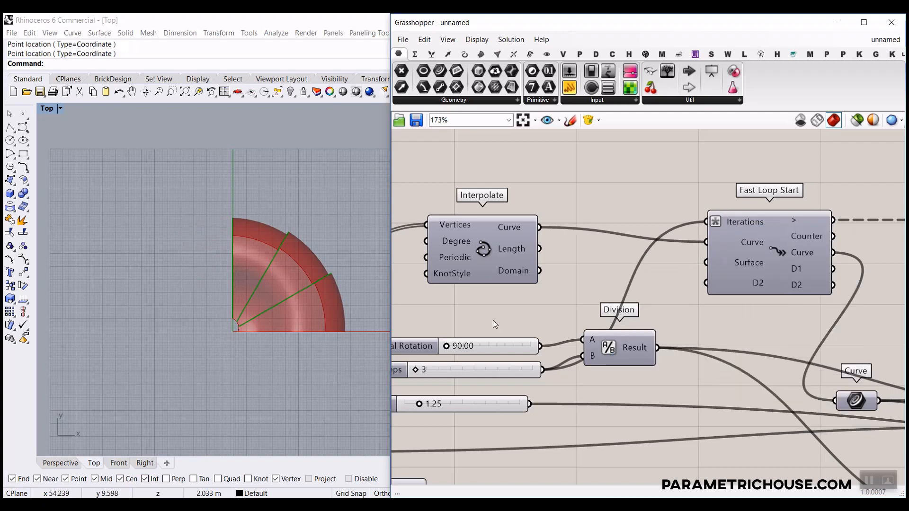
{"action": "right_click_drag", "start_coordinate": [492, 320], "coordinate": [514, 315]}
{"action": "left_click_drag", "start_coordinate": [467, 341], "coordinate": [509, 347]}
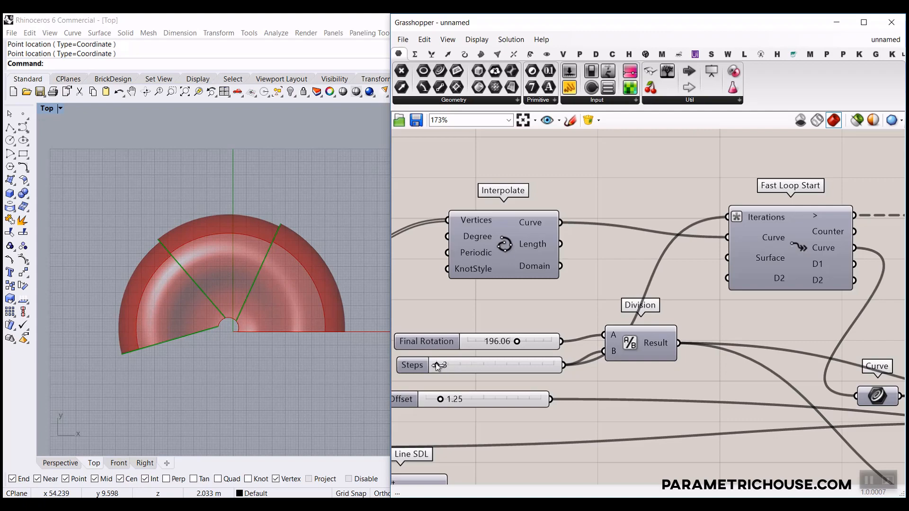
Raise Steps to 14 and inspect the stair form in the Perspective view.
{"action": "left_click_drag", "start_coordinate": [436, 365], "coordinate": [526, 365]}
{"action": "left_click", "coordinate": [63, 463]}
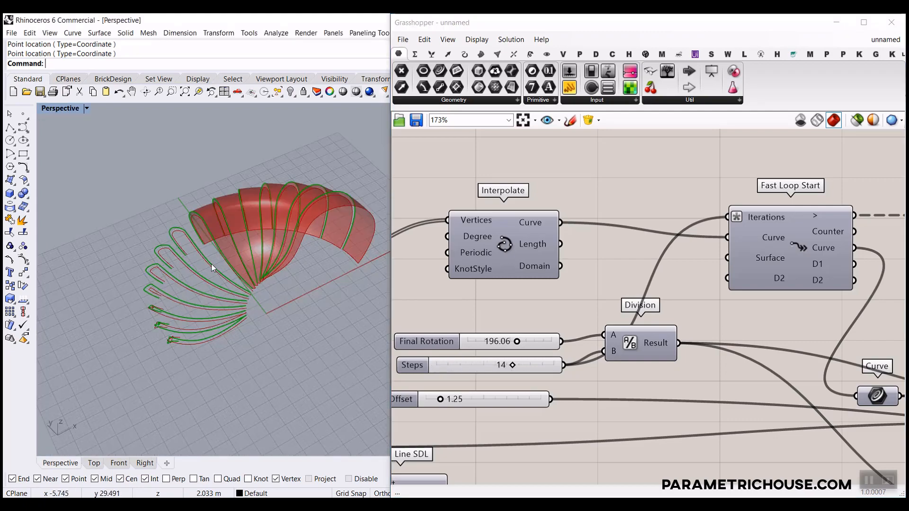
{"action": "scroll", "coordinate": [211, 263], "scroll_direction": "up", "scroll_amount": 10}
{"action": "scroll", "coordinate": [282, 260], "scroll_direction": "down", "scroll_amount": 6}
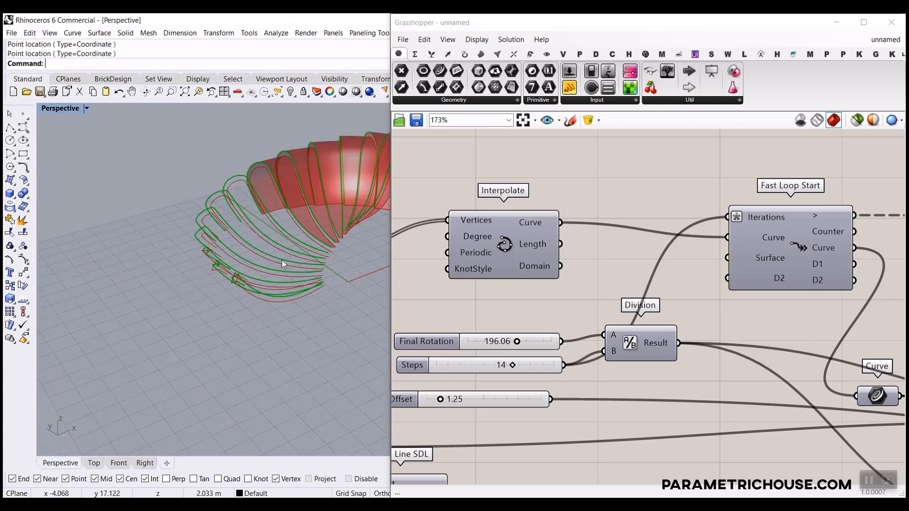
{"action": "scroll", "coordinate": [284, 238], "scroll_direction": "up", "scroll_amount": 4}
{"action": "right_click_drag", "start_coordinate": [287, 240], "coordinate": [255, 236]}
{"action": "scroll", "coordinate": [517, 377], "scroll_direction": "up", "scroll_amount": 4}
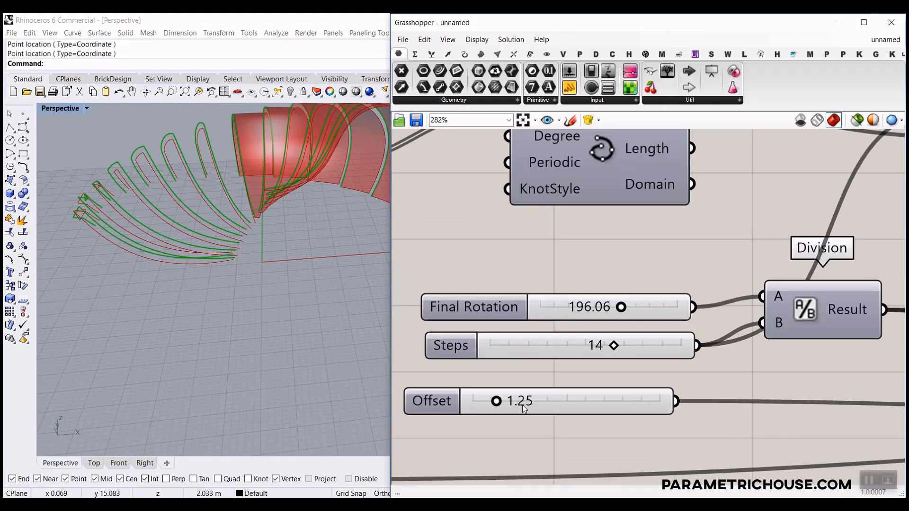
Lower Offset from 1.25 to 0.52 and select the Offset Curve component.
{"action": "left_click_drag", "start_coordinate": [492, 402], "coordinate": [481, 401]}
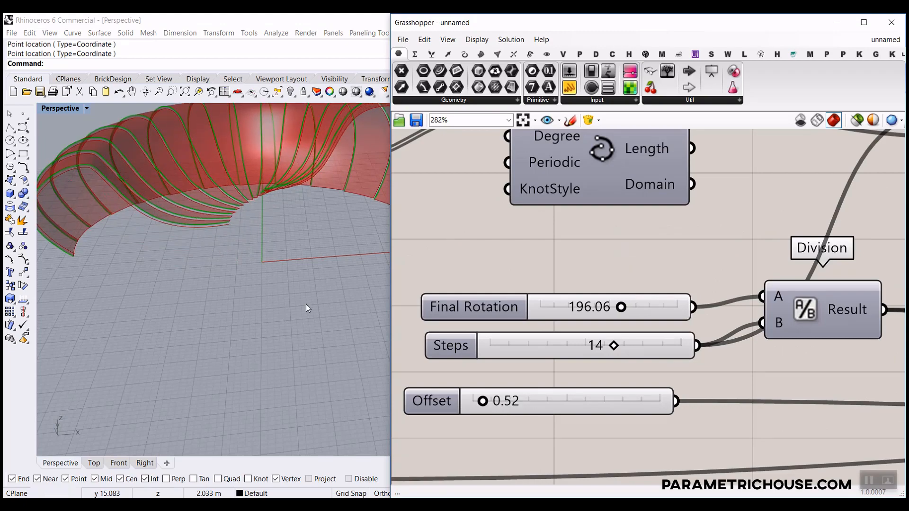
{"action": "scroll", "coordinate": [260, 298], "scroll_direction": "down", "scroll_amount": 3}
{"action": "right_click_drag", "start_coordinate": [259, 298], "coordinate": [352, 283]}
{"action": "scroll", "coordinate": [352, 283], "scroll_direction": "up", "scroll_amount": 3}
{"action": "scroll", "coordinate": [615, 293], "scroll_direction": "down", "scroll_amount": 8}
{"action": "right_click_drag", "start_coordinate": [829, 331], "coordinate": [691, 300]}
{"action": "left_click", "coordinate": [691, 301]}
{"action": "scroll", "coordinate": [686, 301], "scroll_direction": "up", "scroll_amount": 4}
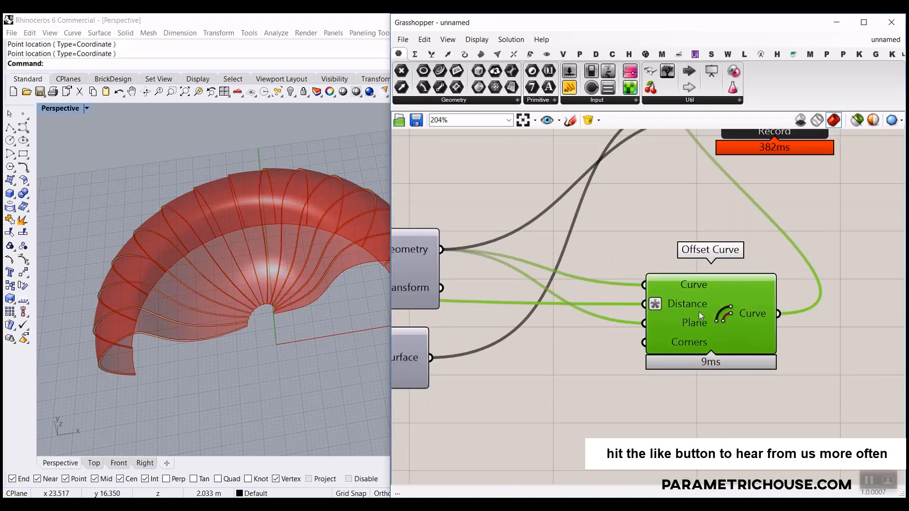
Replace Offset Curve with Offset Curve Loose from Curve > Util, restoring the lofted surfaces.
{"action": "key", "text": "Delete"}
{"action": "double_click", "coordinate": [675, 316]}
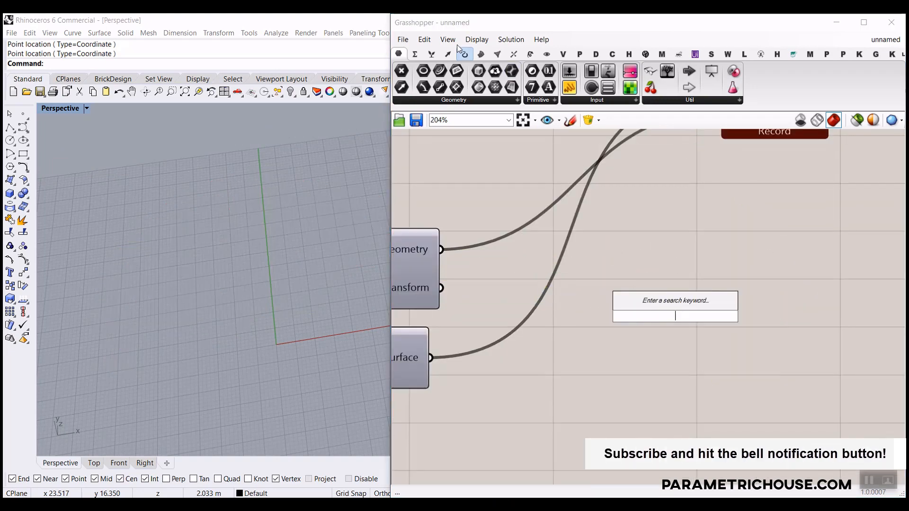
{"action": "left_click", "coordinate": [464, 55]}
{"action": "left_click", "coordinate": [753, 100]}
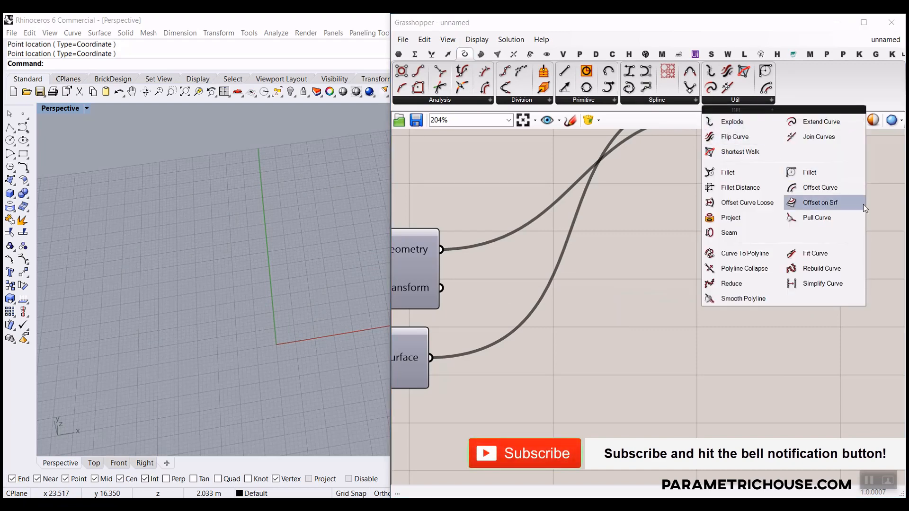
{"action": "left_click_drag", "start_coordinate": [821, 186], "coordinate": [682, 304]}
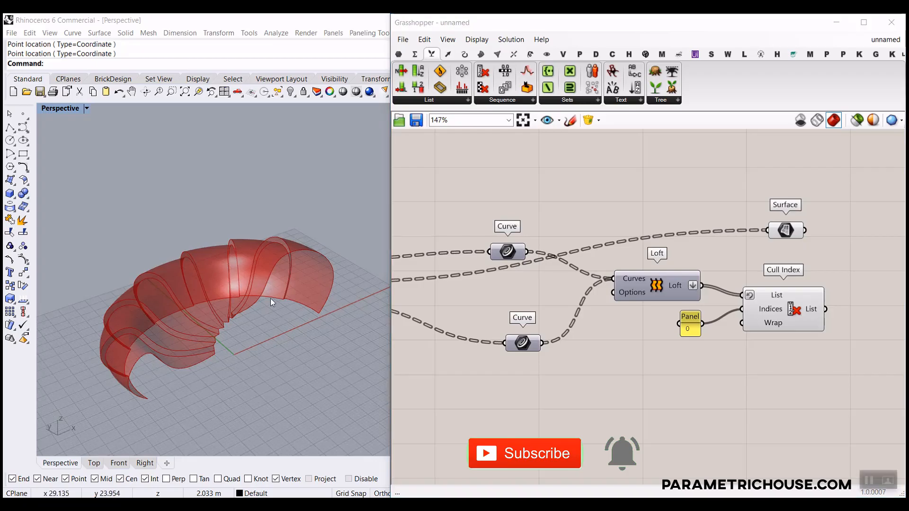
{"action": "right_click_drag", "start_coordinate": [270, 299], "coordinate": [201, 365]}
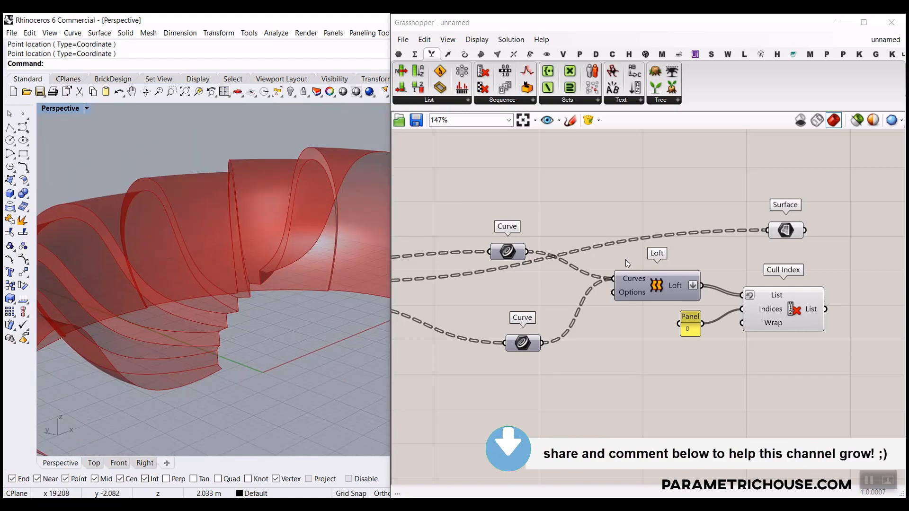
{"action": "scroll", "coordinate": [713, 316], "scroll_direction": "down", "scroll_amount": 12}
{"action": "scroll", "coordinate": [572, 308], "scroll_direction": "up", "scroll_amount": 11}
{"action": "left_click", "coordinate": [590, 306]}
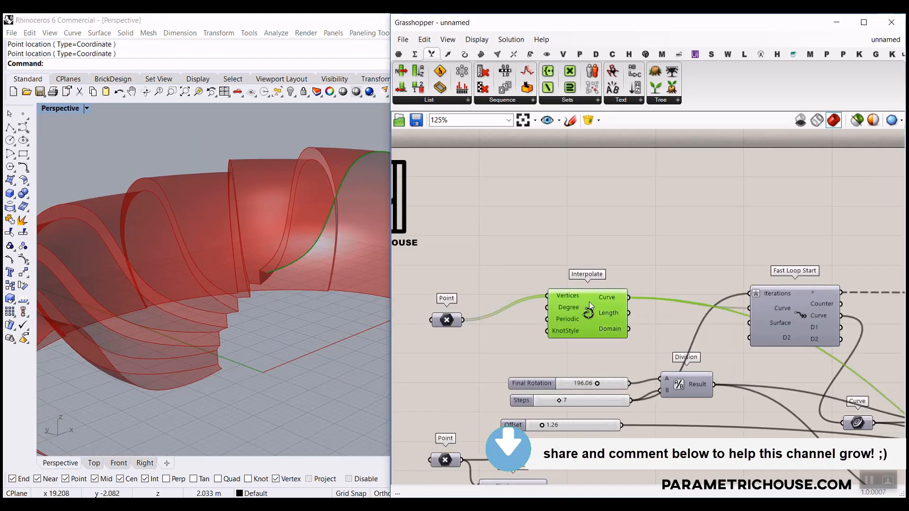
Place a new Curve parameter on the canvas above Surface.
{"action": "left_click", "coordinate": [399, 54]}
{"action": "left_click_drag", "start_coordinate": [439, 71], "coordinate": [544, 304]}
{"action": "scroll", "coordinate": [544, 304], "scroll_direction": "down", "scroll_amount": 6}
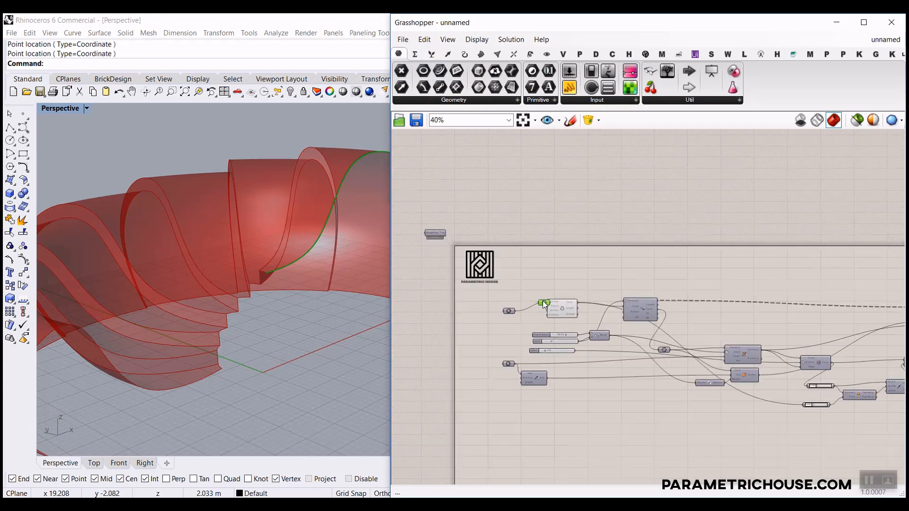
{"action": "scroll", "coordinate": [675, 285], "scroll_direction": "up", "scroll_amount": 8}
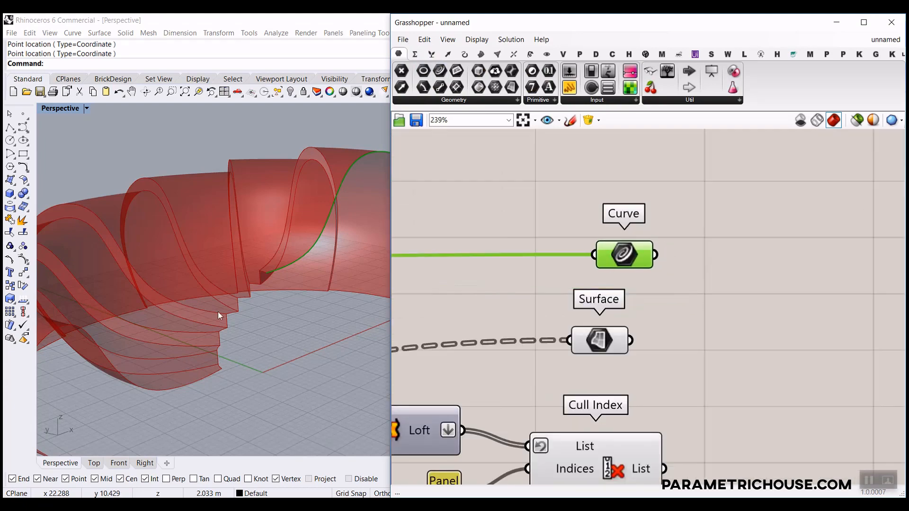
Orbit to the last surface's edge, nudge the Curve parameter up, and sketch then clear an annotation.
{"action": "right_click_drag", "start_coordinate": [218, 316], "coordinate": [378, 332]}
{"action": "right_click_drag", "start_coordinate": [613, 330], "coordinate": [523, 336]}
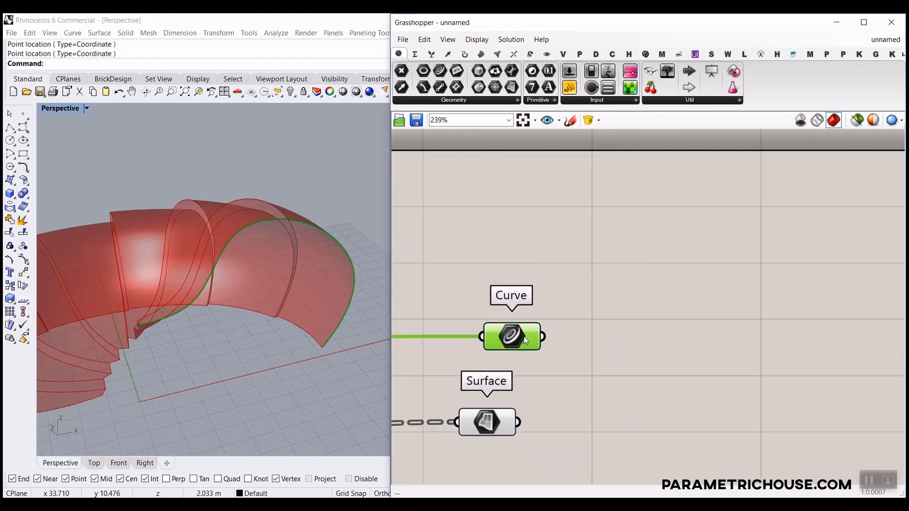
{"action": "left_click_drag", "start_coordinate": [524, 336], "coordinate": [523, 325]}
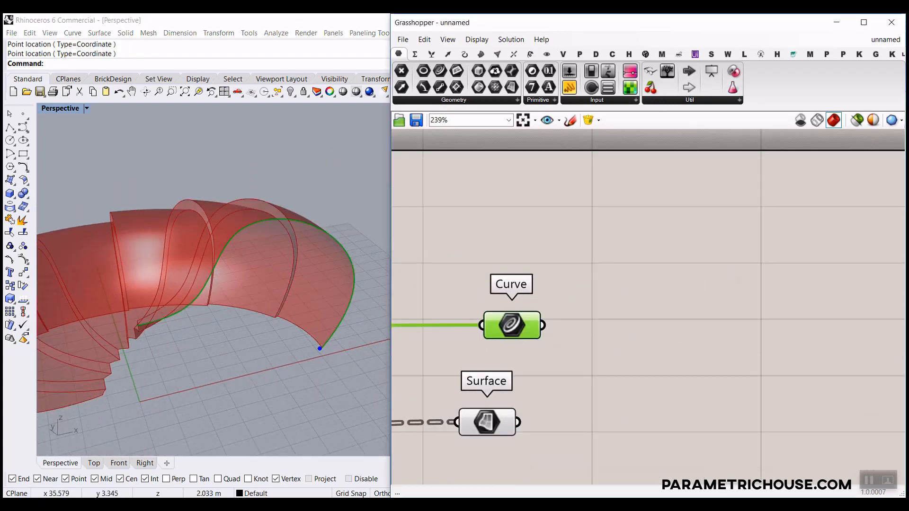
{"action": "left_click_drag", "start_coordinate": [320, 349], "coordinate": [150, 378]}
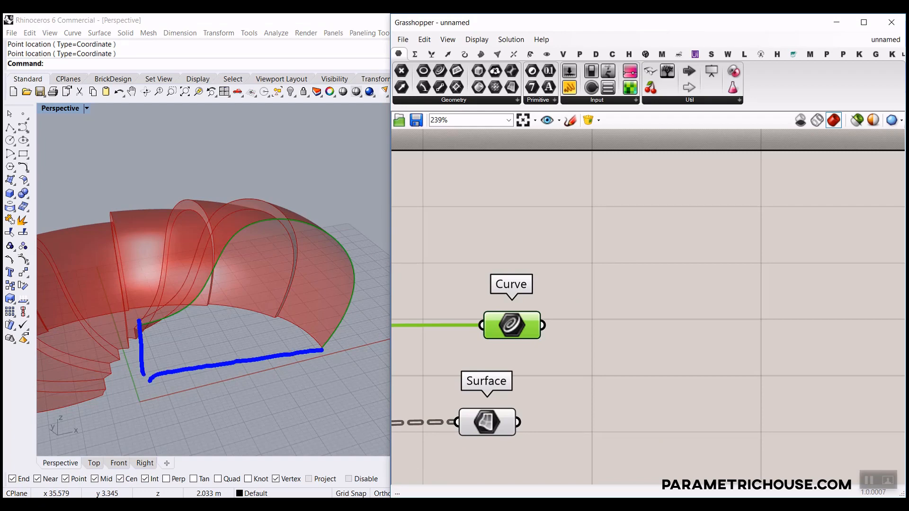
{"action": "key", "text": "Escape"}
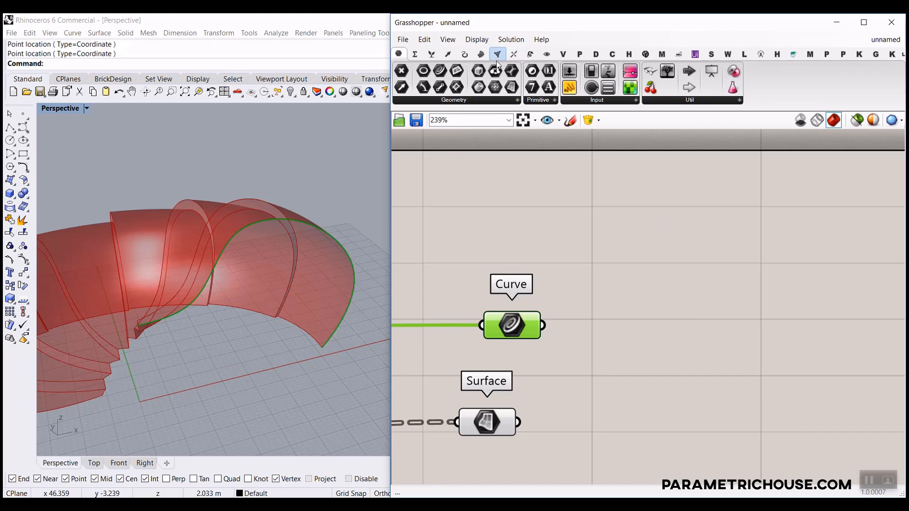
{"action": "left_click", "coordinate": [467, 54]}
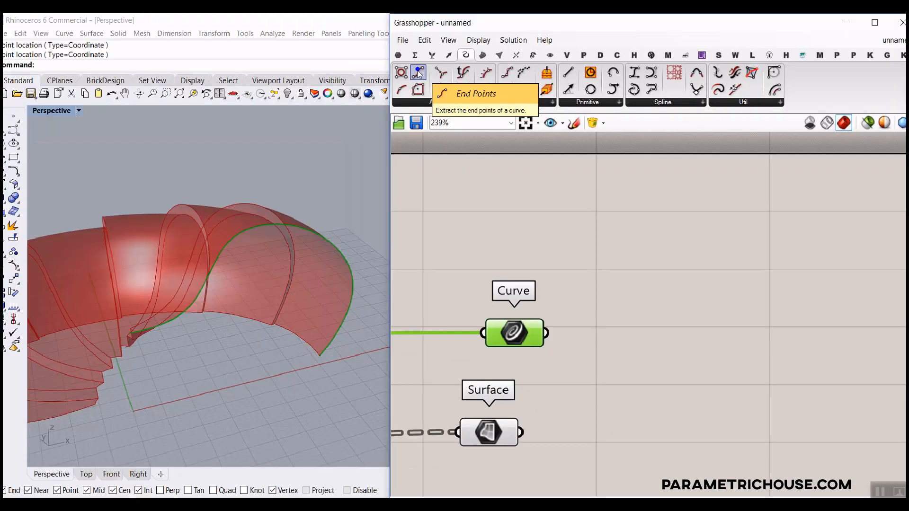
Add an End Points component and feed its End point into a new Point parameter.
{"action": "left_click_drag", "start_coordinate": [417, 71], "coordinate": [604, 335]}
{"action": "right_click_drag", "start_coordinate": [688, 316], "coordinate": [558, 294]}
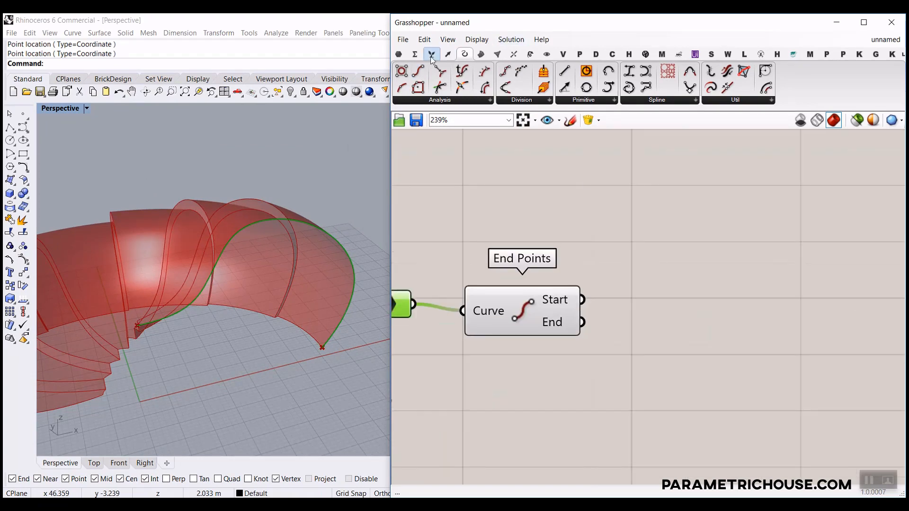
{"action": "left_click", "coordinate": [399, 53]}
{"action": "left_click_drag", "start_coordinate": [635, 276], "coordinate": [660, 294]}
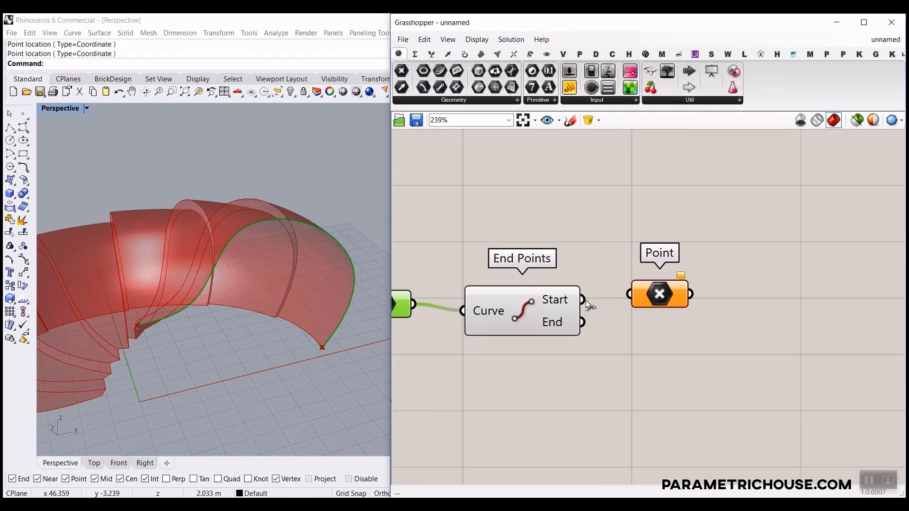
{"action": "left_click_drag", "start_coordinate": [583, 300], "coordinate": [629, 294]}
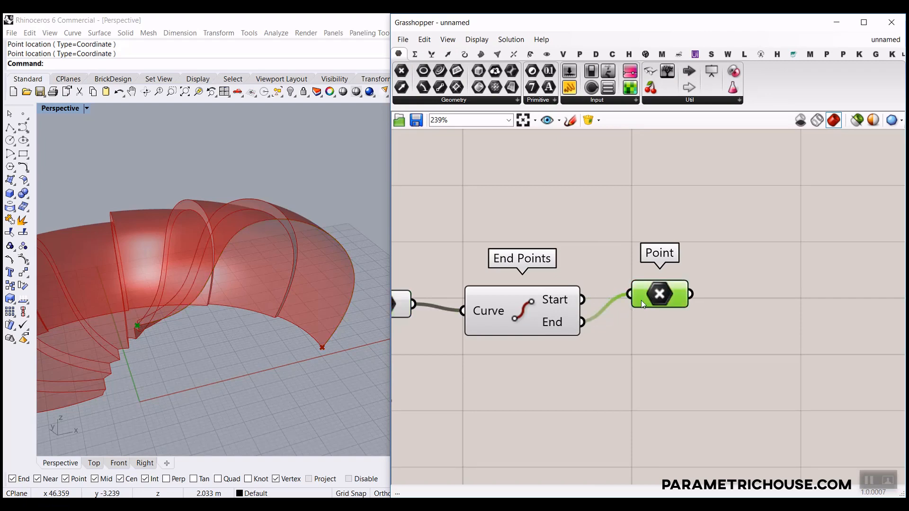
{"action": "right_click_drag", "start_coordinate": [688, 329], "coordinate": [608, 322]}
Add a Project component with the Point as Geometry and Start as Plane, then zoom extents.
{"action": "double_click", "coordinate": [740, 336]}
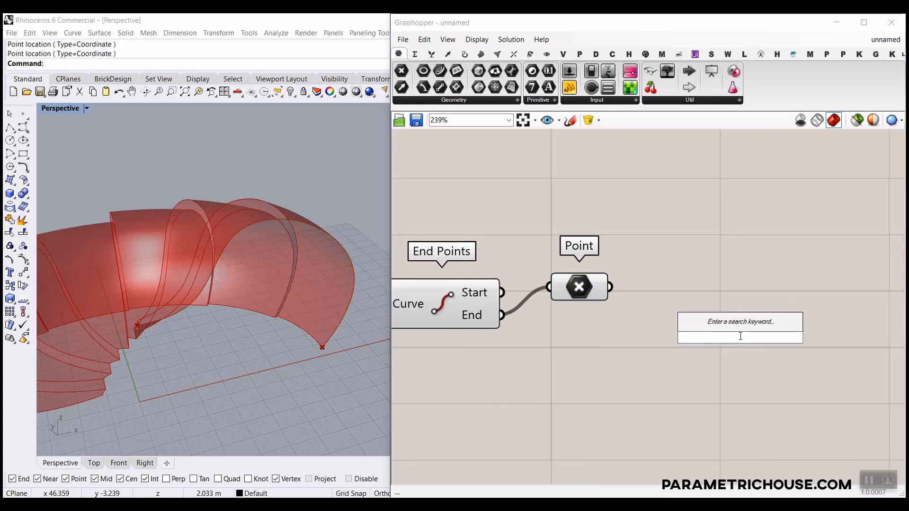
{"action": "type", "text": "pr"}
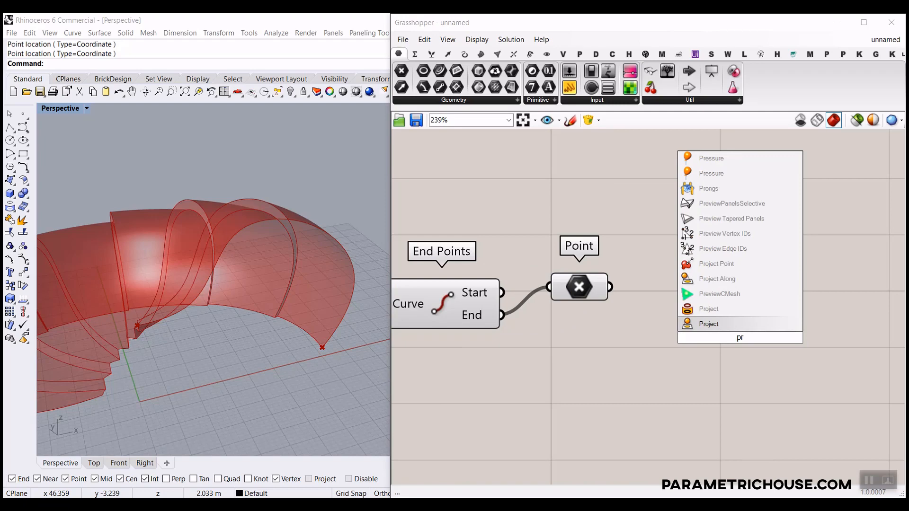
{"action": "left_click", "coordinate": [711, 303]}
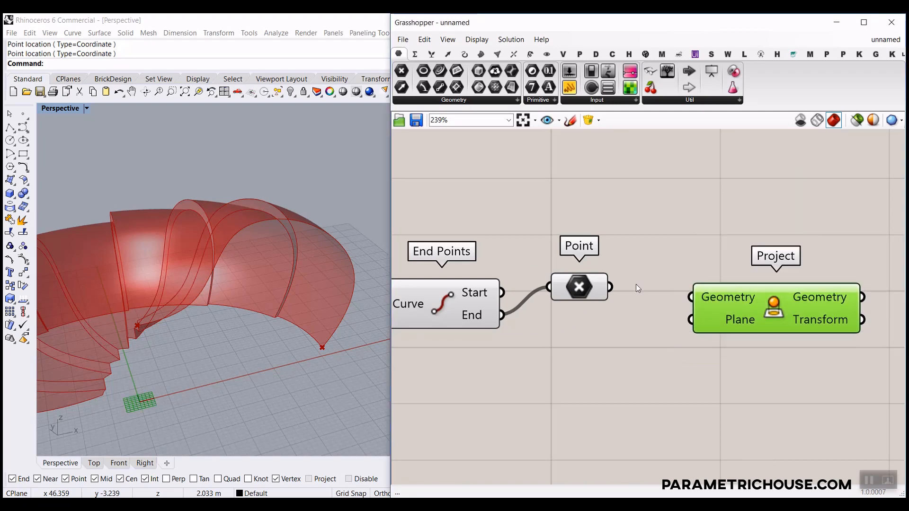
{"action": "left_click_drag", "start_coordinate": [690, 296], "coordinate": [690, 297]}
{"action": "left_click_drag", "start_coordinate": [580, 290], "coordinate": [578, 337]}
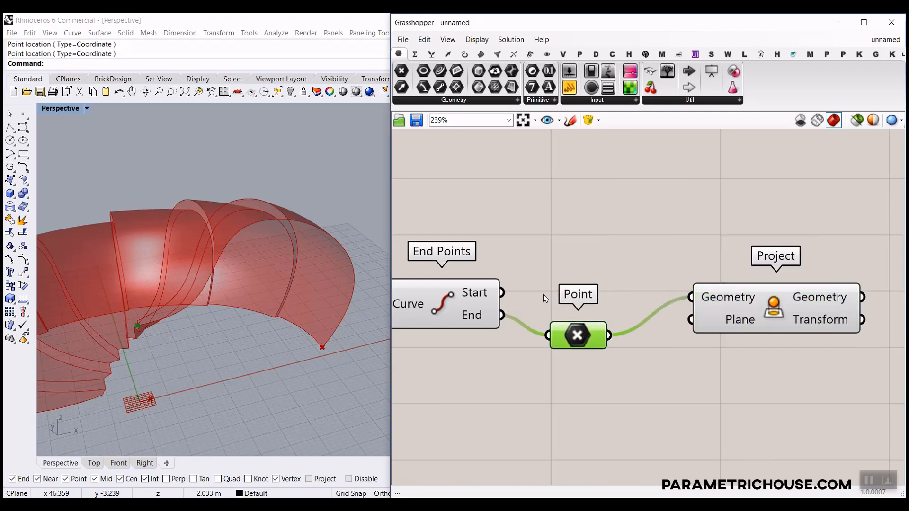
{"action": "left_click_drag", "start_coordinate": [502, 293], "coordinate": [691, 320]}
{"action": "left_click", "coordinate": [735, 305]}
{"action": "right_click_drag", "start_coordinate": [204, 355], "coordinate": [100, 166]}
{"action": "left_click", "coordinate": [185, 91]}
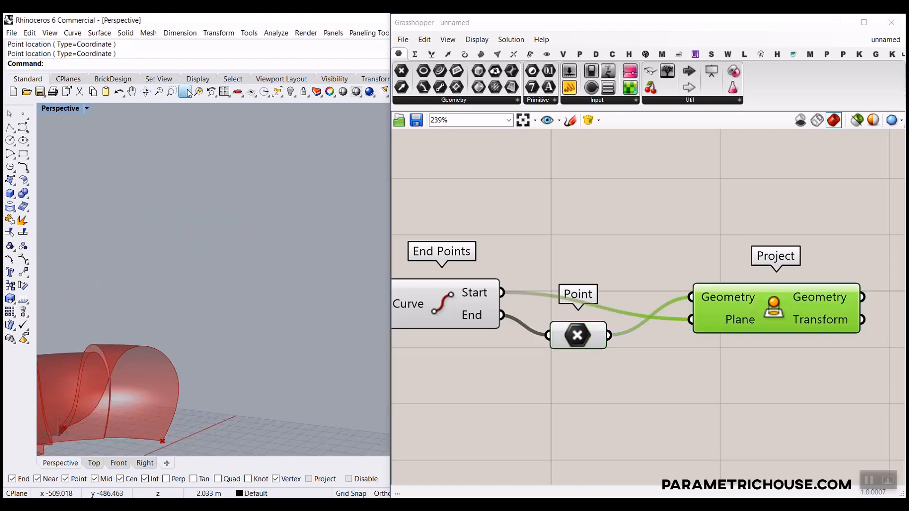
{"action": "scroll", "coordinate": [305, 325], "scroll_direction": "up", "scroll_amount": 5}
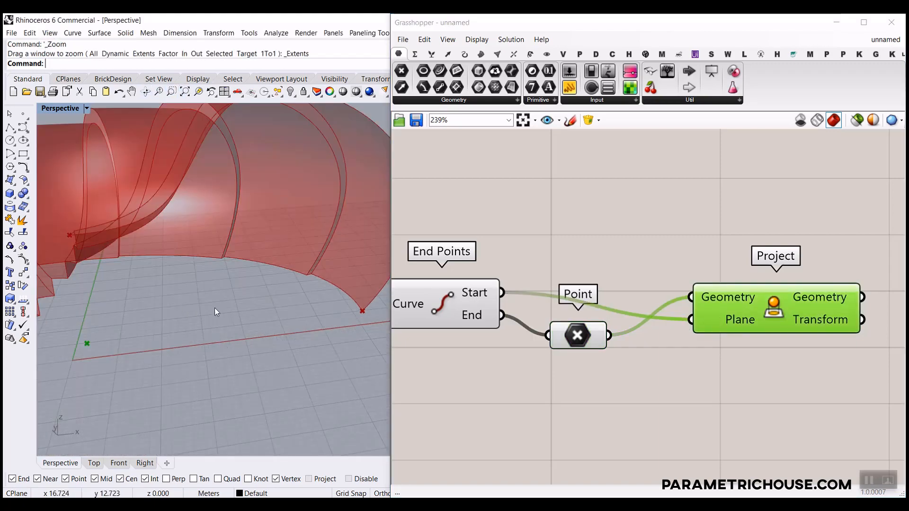
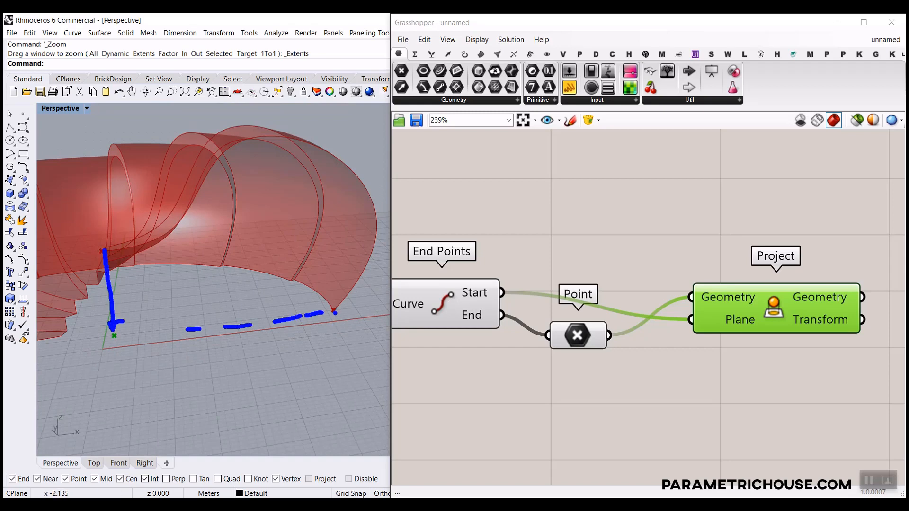
Pan the definition right to make room, and bring up the Curve components with Line.
{"action": "key", "text": "Escape"}
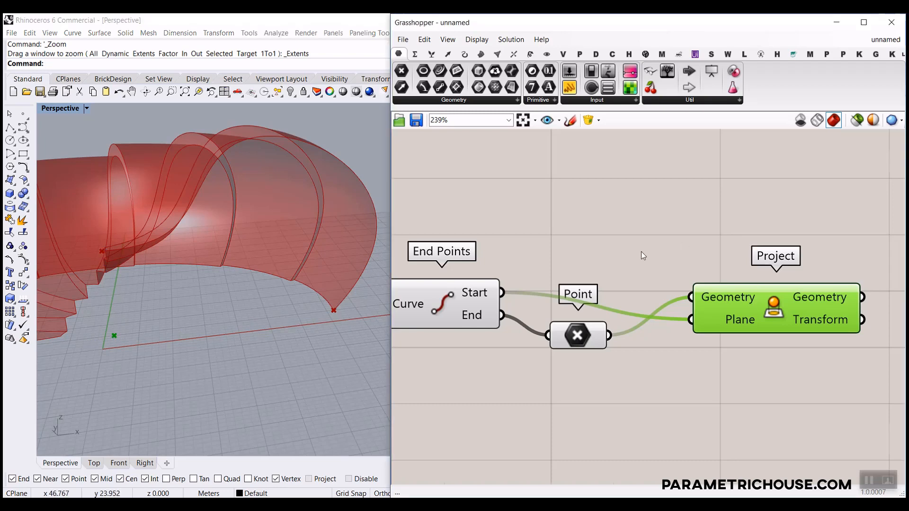
{"action": "right_click_drag", "start_coordinate": [641, 251], "coordinate": [534, 259]}
{"action": "left_click", "coordinate": [470, 54]}
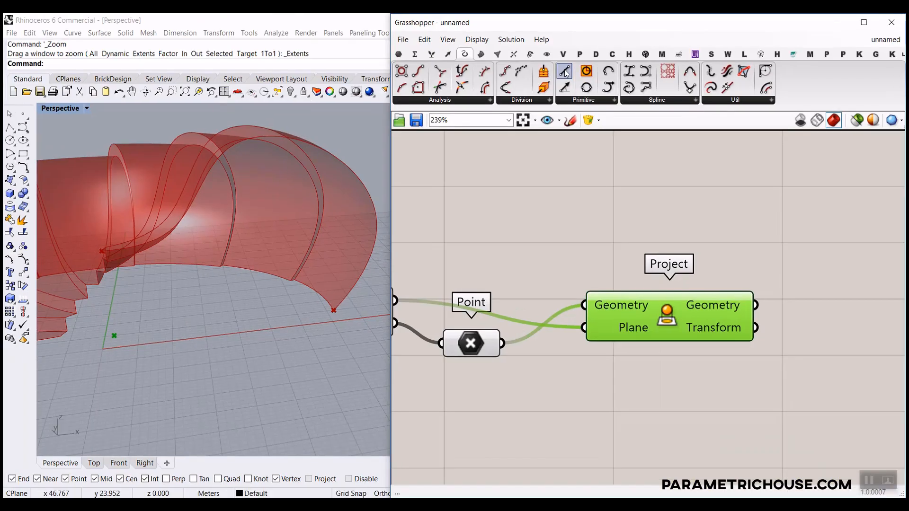
Add a first Line component fed by the curve's start point, and preview it.
{"action": "scroll", "coordinate": [532, 242], "scroll_direction": "down", "scroll_amount": 2}
{"action": "left_click_drag", "start_coordinate": [564, 71], "coordinate": [613, 280]}
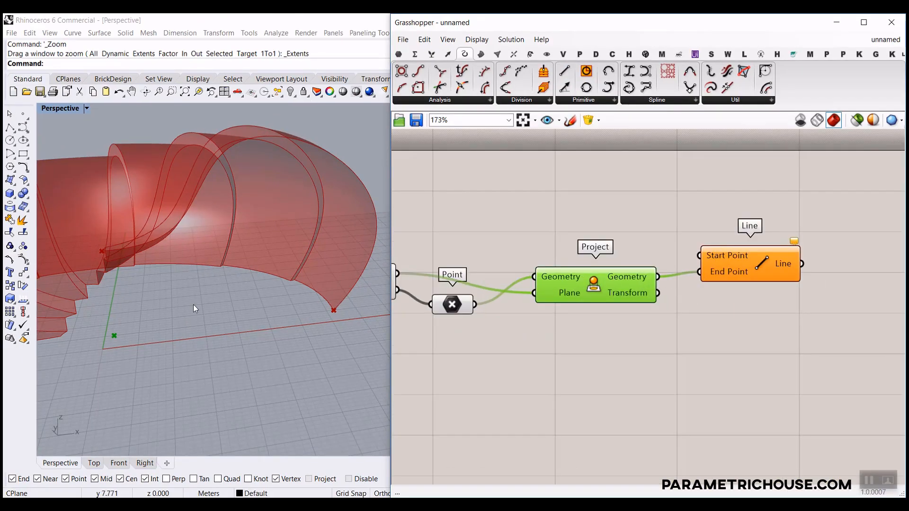
{"action": "right_click_drag", "start_coordinate": [402, 274], "coordinate": [481, 273]}
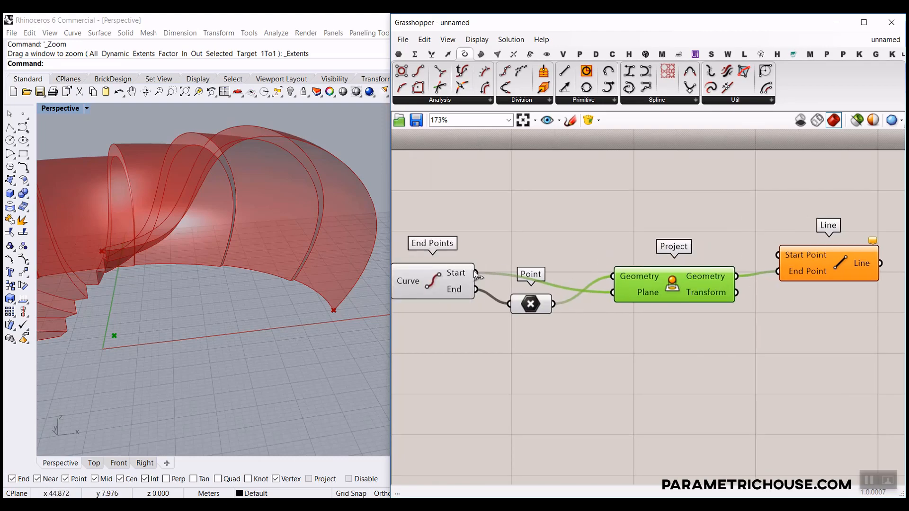
{"action": "left_click_drag", "start_coordinate": [477, 273], "coordinate": [780, 256]}
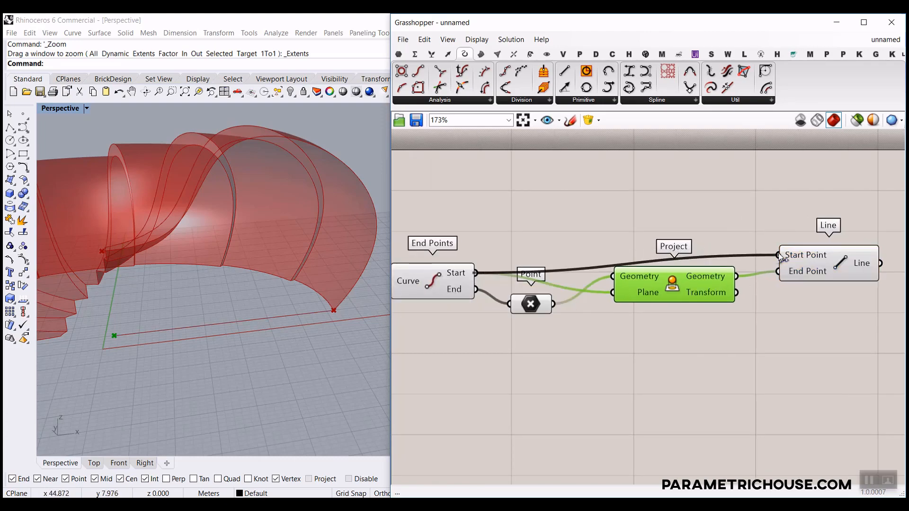
{"action": "left_click", "coordinate": [807, 267]}
{"action": "right_click_drag", "start_coordinate": [273, 266], "coordinate": [265, 284]}
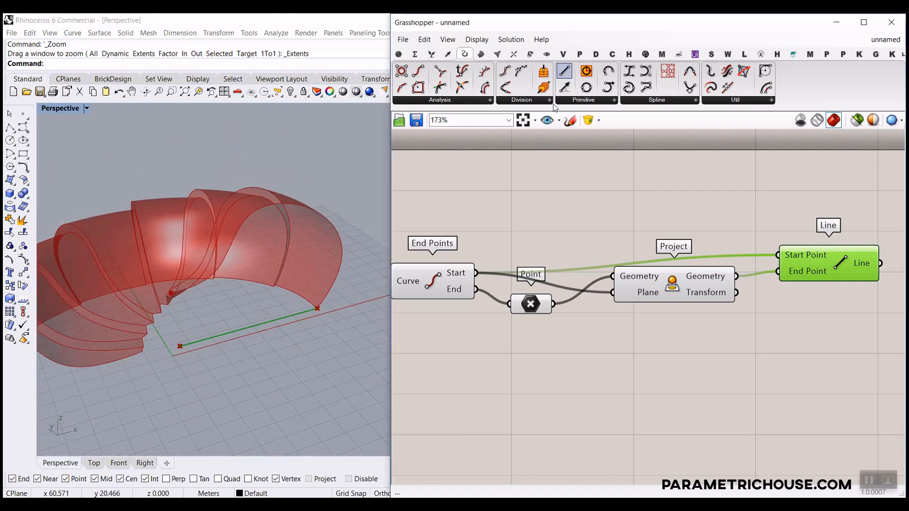
Add a second Line from the curve's end point to the projected point.
{"action": "left_click_drag", "start_coordinate": [564, 71], "coordinate": [723, 229]}
{"action": "left_click", "coordinate": [441, 286]}
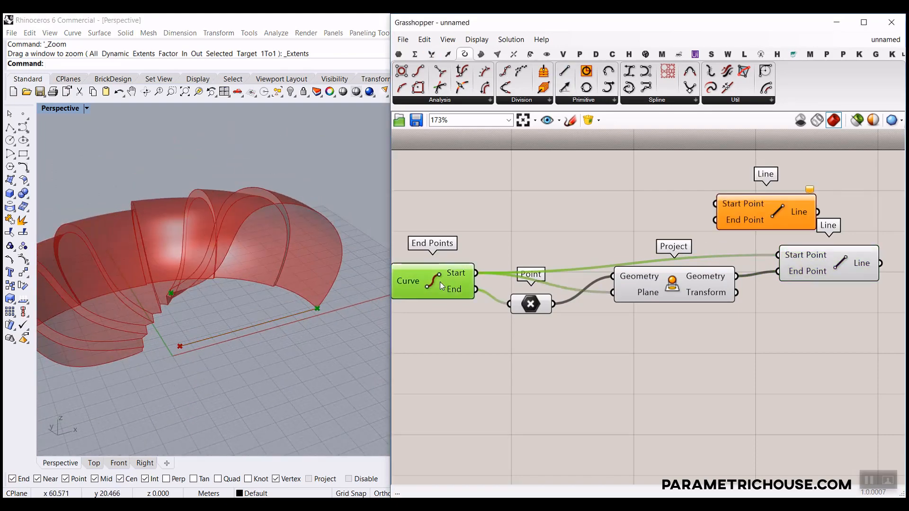
{"action": "left_click_drag", "start_coordinate": [477, 289], "coordinate": [716, 220]}
{"action": "left_click", "coordinate": [782, 214]}
{"action": "right_click_drag", "start_coordinate": [782, 215], "coordinate": [585, 223]}
{"action": "scroll", "coordinate": [676, 258], "scroll_direction": "down", "scroll_amount": 3}
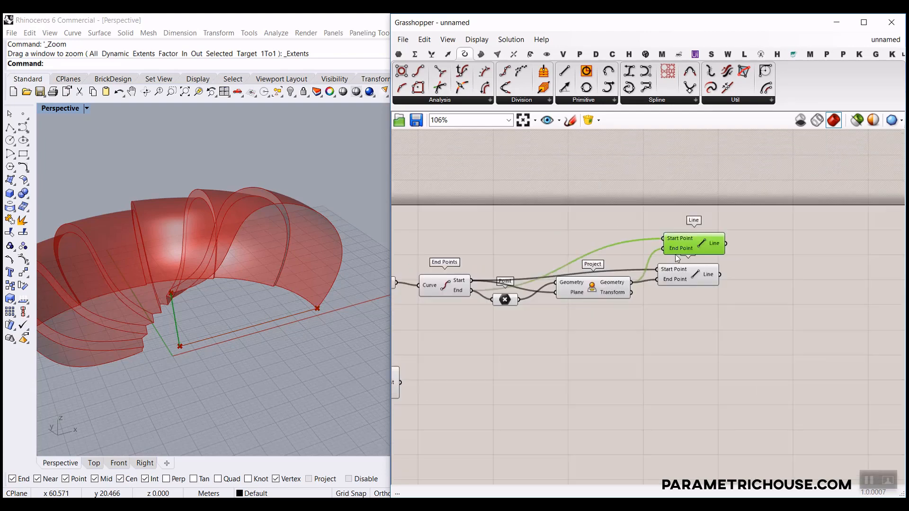
Add a Curve parameter holding the curve and arrange both Line components beside it.
{"action": "left_click", "coordinate": [399, 54]}
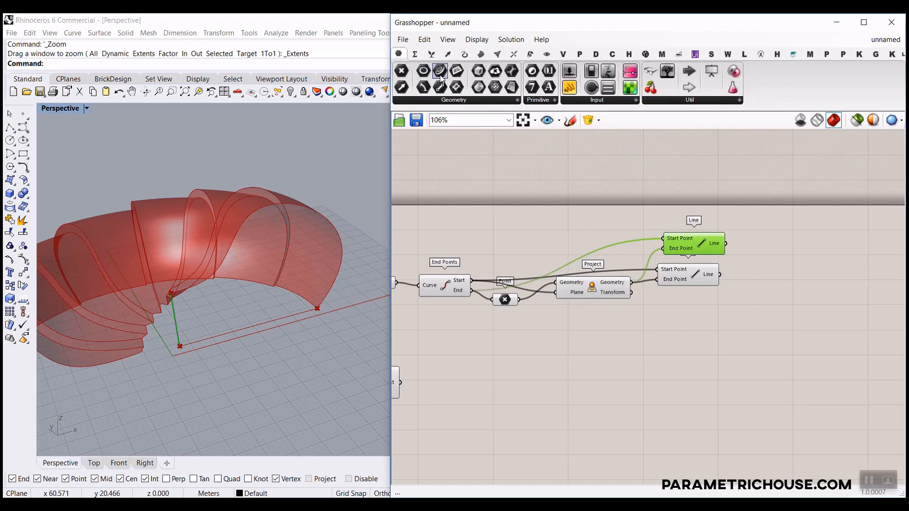
{"action": "scroll", "coordinate": [439, 274], "scroll_direction": "up", "scroll_amount": 2}
{"action": "left_click_drag", "start_coordinate": [439, 70], "coordinate": [541, 277]}
{"action": "left_click_drag", "start_coordinate": [481, 241], "coordinate": [600, 255]}
{"action": "scroll", "coordinate": [450, 254], "scroll_direction": "down", "scroll_amount": 3}
{"action": "left_click_drag", "start_coordinate": [646, 291], "coordinate": [628, 292]}
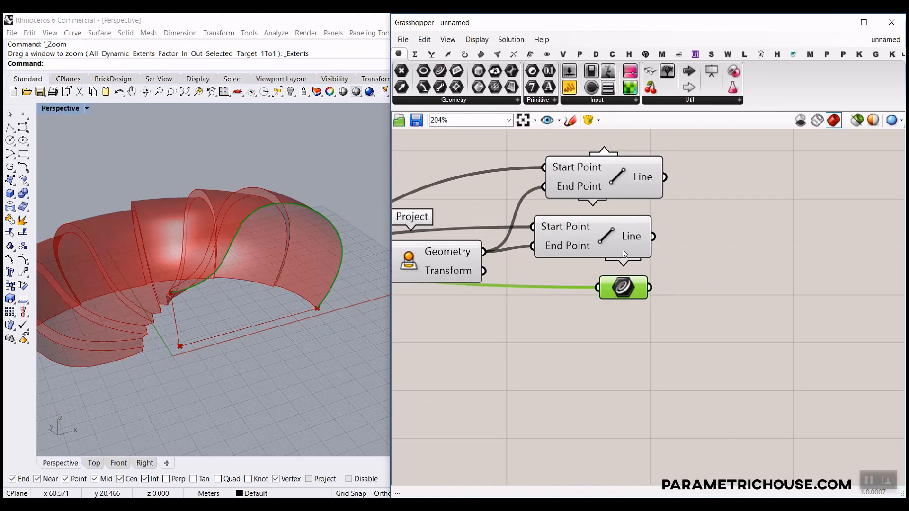
{"action": "left_click_drag", "start_coordinate": [615, 247], "coordinate": [655, 246]}
{"action": "left_click", "coordinate": [639, 291]}
{"action": "left_click_drag", "start_coordinate": [620, 192], "coordinate": [637, 194]}
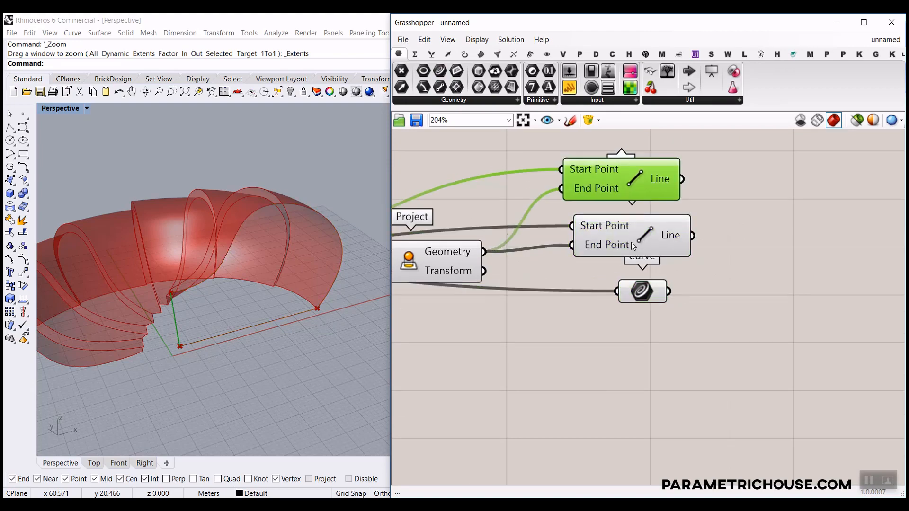
{"action": "left_click_drag", "start_coordinate": [625, 243], "coordinate": [644, 245]}
{"action": "right_click_drag", "start_coordinate": [226, 336], "coordinate": [178, 294]}
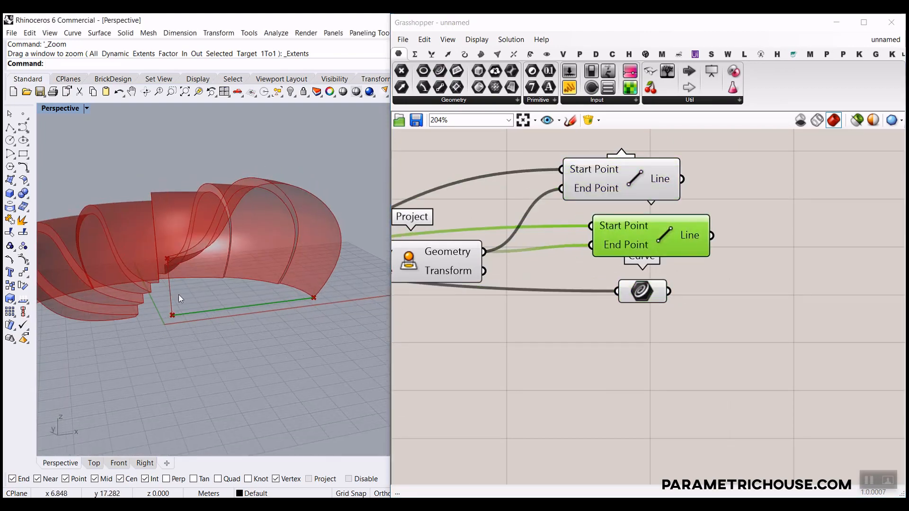
{"action": "left_click", "coordinate": [465, 54]}
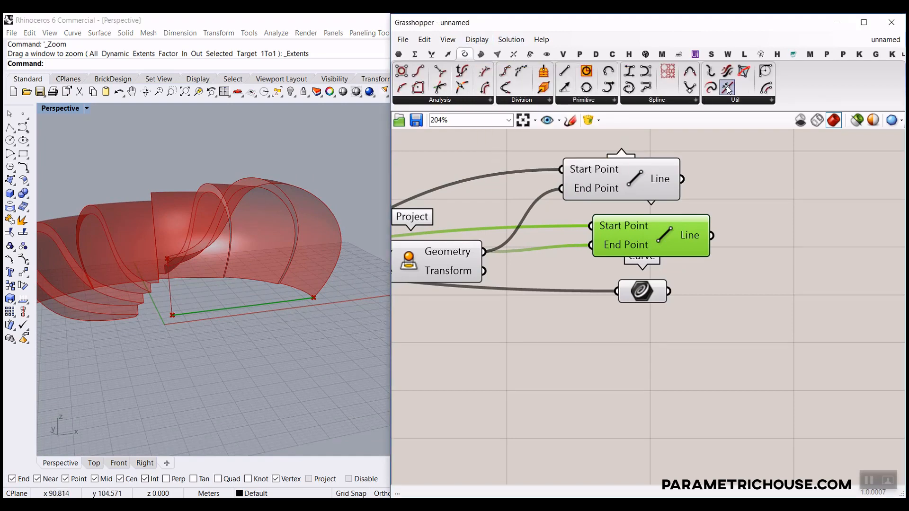
Add Join Curves and wire the two lines and the curve into one boundary.
{"action": "left_click_drag", "start_coordinate": [728, 81], "coordinate": [794, 288]}
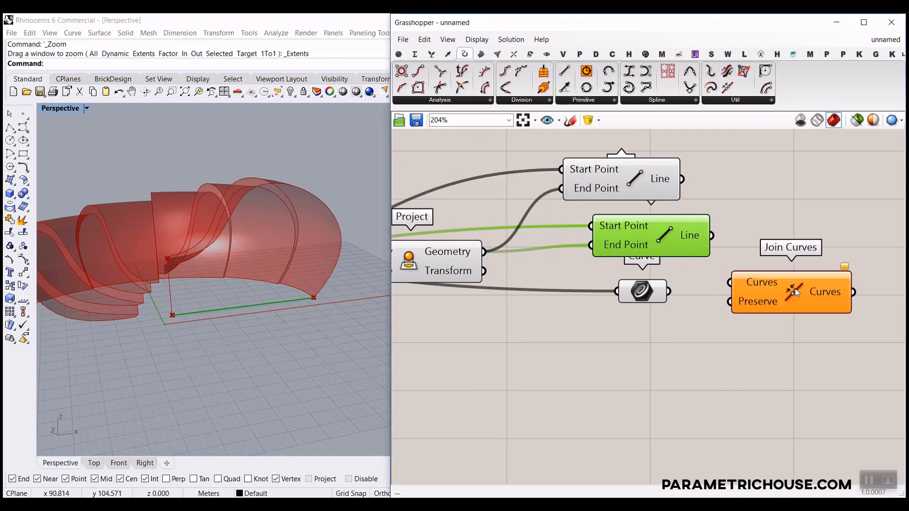
{"action": "scroll", "coordinate": [786, 288], "scroll_direction": "up", "scroll_amount": 1}
{"action": "right_click_drag", "start_coordinate": [777, 287], "coordinate": [659, 323]}
{"action": "left_click_drag", "start_coordinate": [659, 324], "coordinate": [685, 257]}
{"action": "left_click_drag", "start_coordinate": [538, 200], "coordinate": [563, 201]}
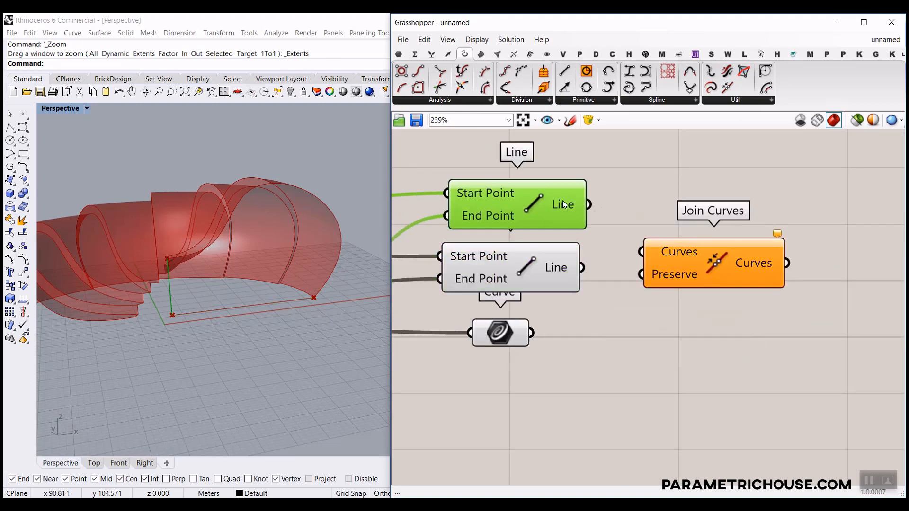
{"action": "left_click_drag", "start_coordinate": [621, 239], "coordinate": [638, 251]}
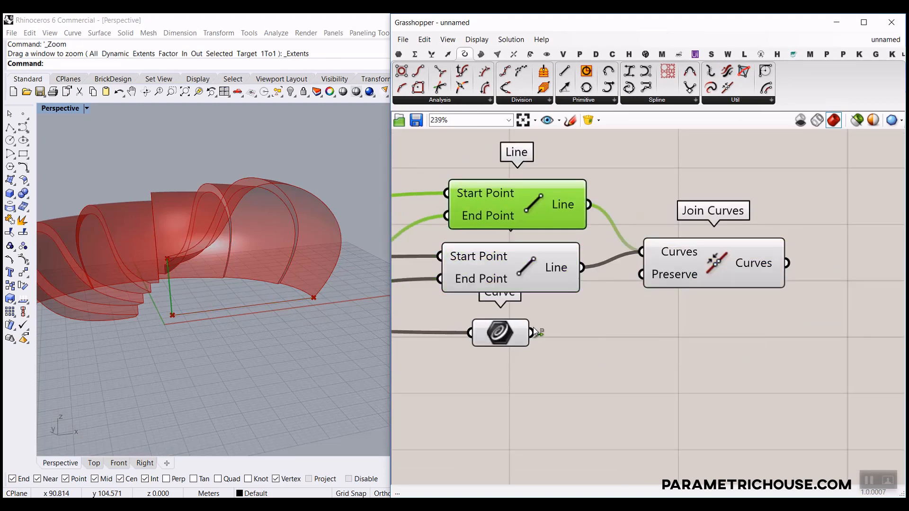
{"action": "left_click", "coordinate": [677, 259]}
{"action": "right_click_drag", "start_coordinate": [684, 299], "coordinate": [538, 327]}
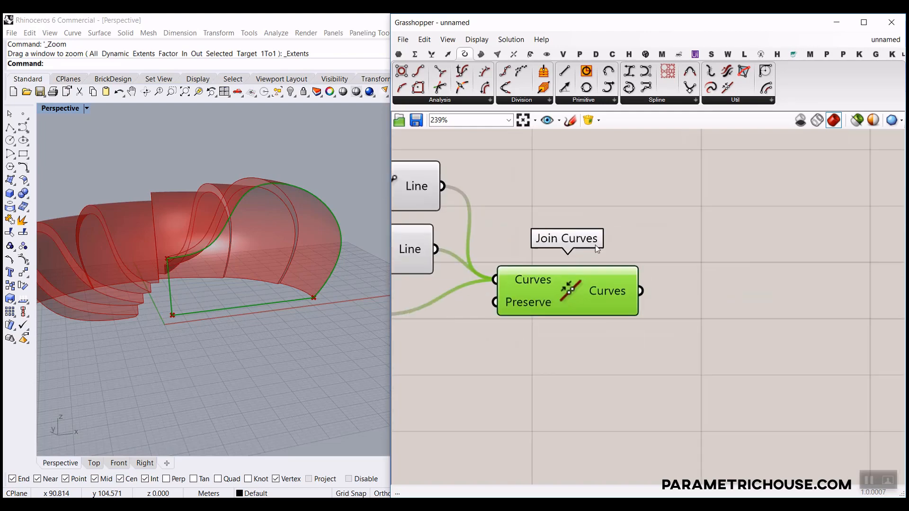
Feed the joined boundary into a Surface parameter and inspect the filled end patch.
{"action": "left_click", "coordinate": [398, 54]}
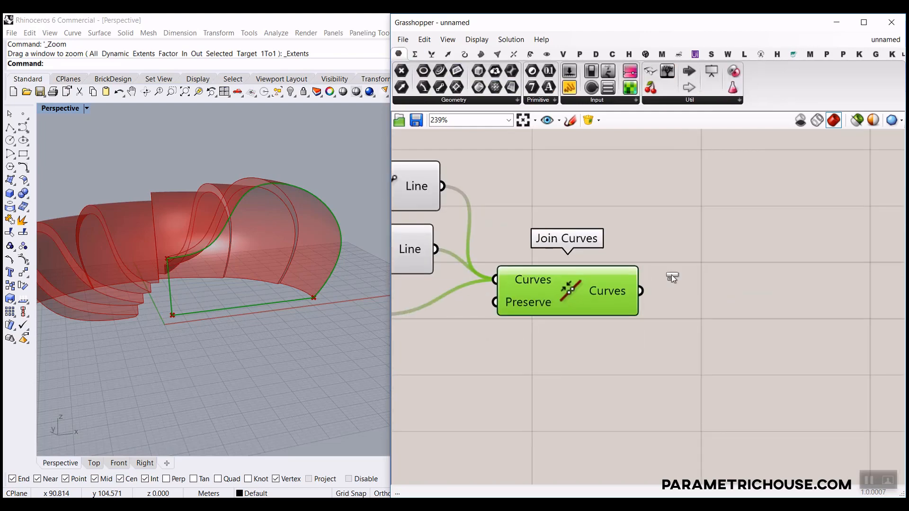
{"action": "left_click_drag", "start_coordinate": [672, 277], "coordinate": [708, 291]}
{"action": "left_click_drag", "start_coordinate": [641, 290], "coordinate": [678, 291]}
{"action": "left_click", "coordinate": [709, 291]}
{"action": "scroll", "coordinate": [286, 265], "scroll_direction": "down", "scroll_amount": 5}
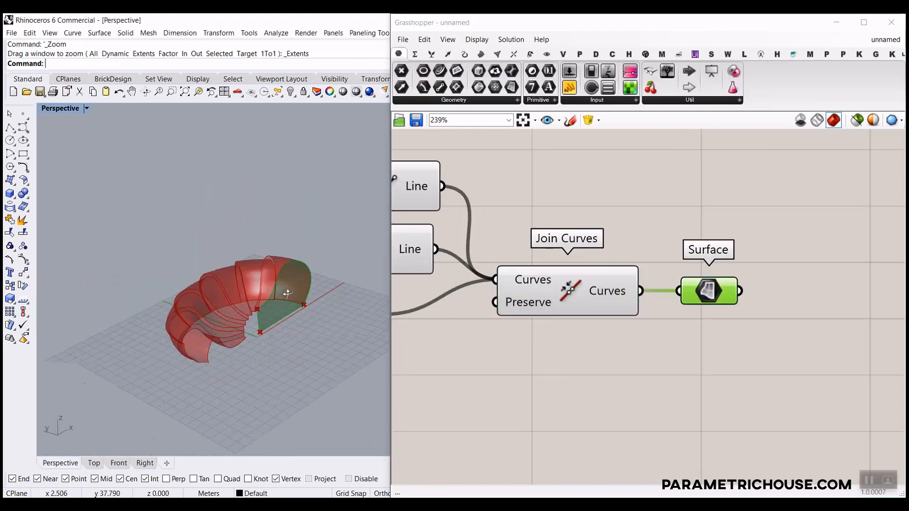
{"action": "scroll", "coordinate": [287, 294], "scroll_direction": "up", "scroll_amount": 3}
{"action": "right_click_drag", "start_coordinate": [325, 264], "coordinate": [335, 239]}
{"action": "scroll", "coordinate": [335, 239], "scroll_direction": "down", "scroll_amount": 3}
{"action": "scroll", "coordinate": [286, 264], "scroll_direction": "up", "scroll_amount": 4}
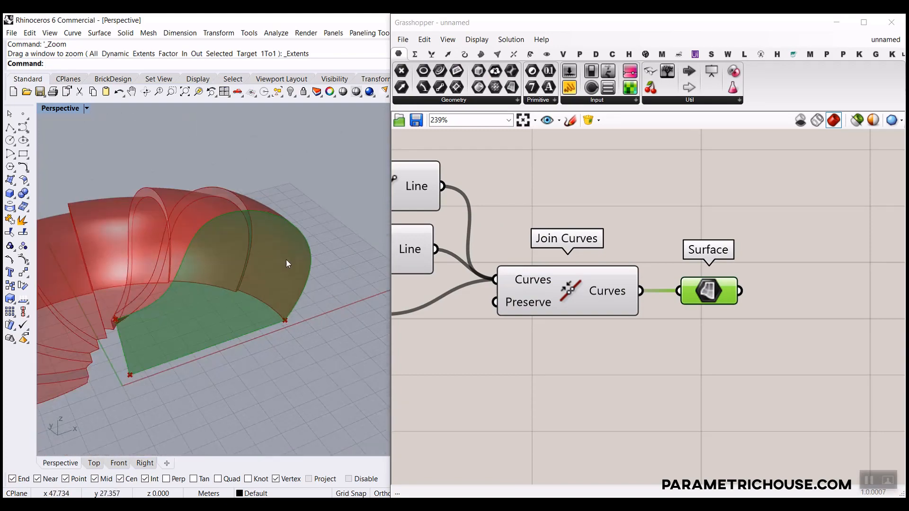
{"action": "scroll", "coordinate": [286, 264], "scroll_direction": "down", "scroll_amount": 5}
{"action": "scroll", "coordinate": [183, 282], "scroll_direction": "up", "scroll_amount": 4}
{"action": "right_click_drag", "start_coordinate": [273, 260], "coordinate": [316, 248]}
{"action": "scroll", "coordinate": [139, 311], "scroll_direction": "up", "scroll_amount": 3}
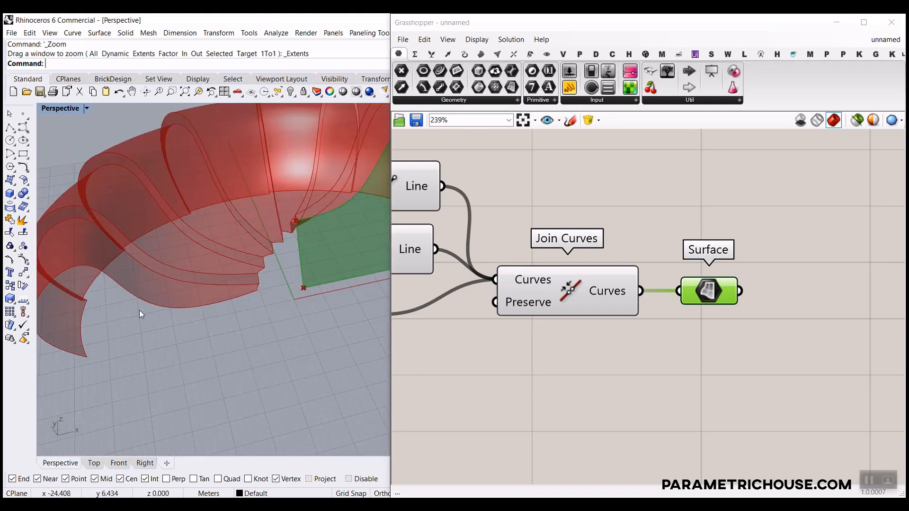
{"action": "scroll", "coordinate": [584, 300], "scroll_direction": "down", "scroll_amount": 5}
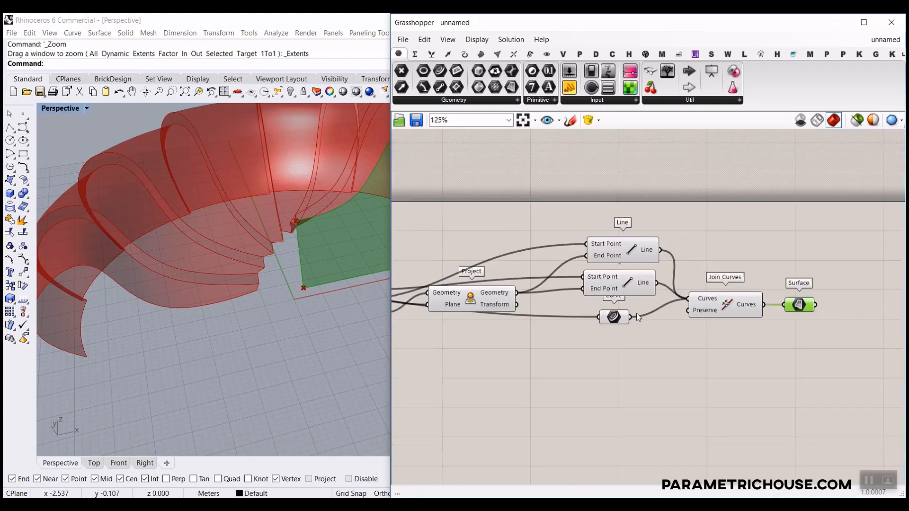
{"action": "scroll", "coordinate": [636, 313], "scroll_direction": "up", "scroll_amount": 4}
{"action": "scroll", "coordinate": [524, 319], "scroll_direction": "up", "scroll_amount": 1}
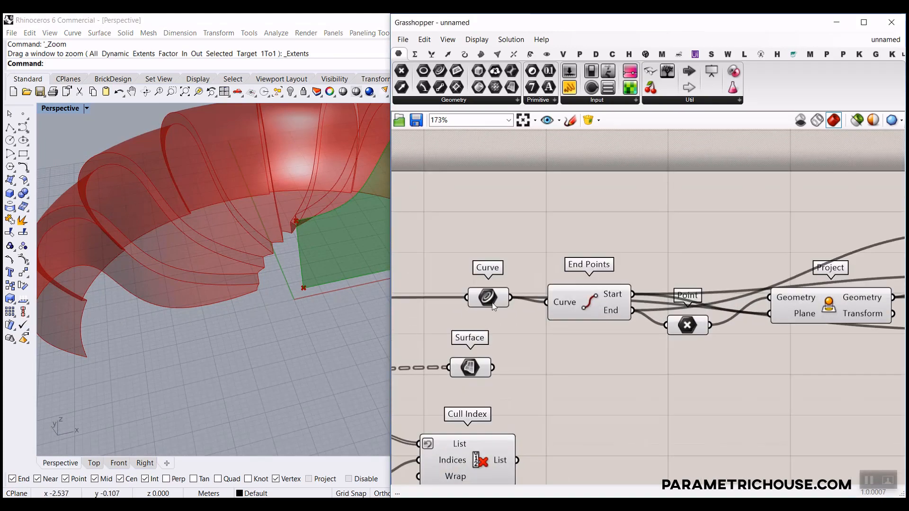
Place a List Item component and hide the upper Curve parameter's preview.
{"action": "left_click", "coordinate": [491, 300]}
{"action": "scroll", "coordinate": [479, 301], "scroll_direction": "down", "scroll_amount": 2}
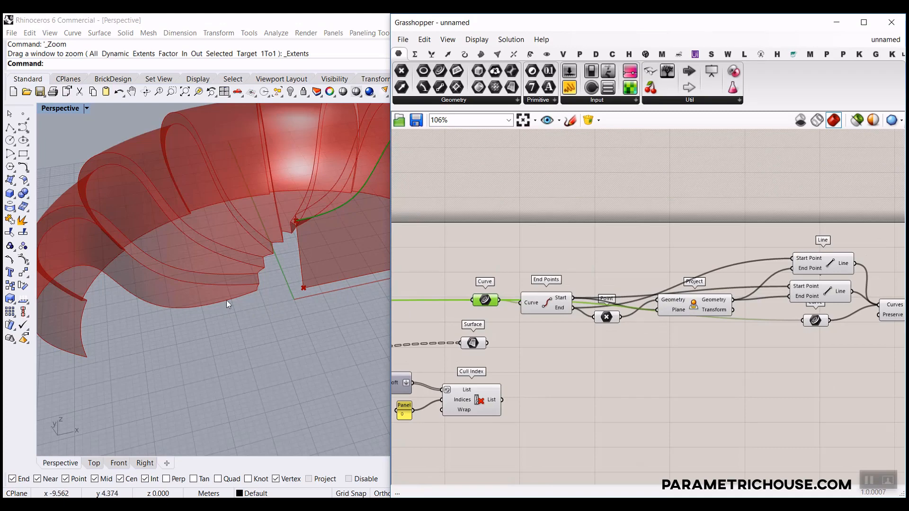
{"action": "right_click_drag", "start_coordinate": [573, 280], "coordinate": [720, 227]}
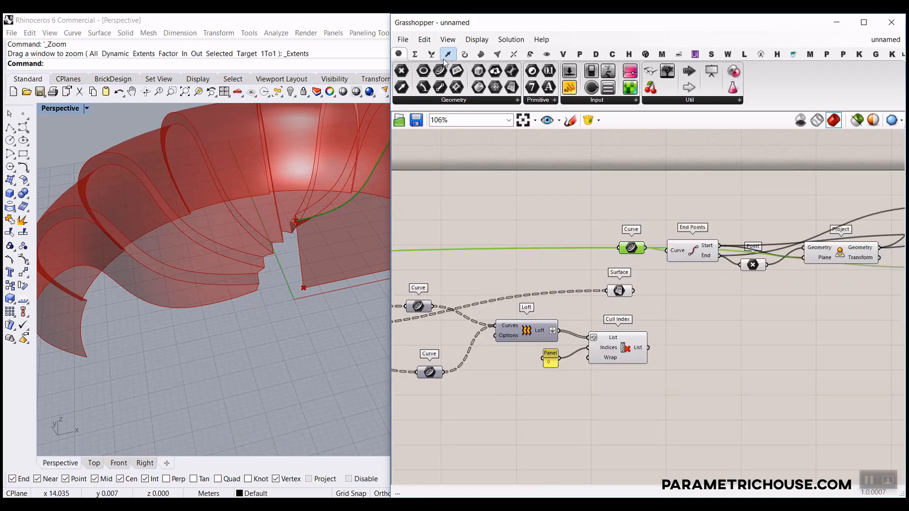
{"action": "left_click", "coordinate": [431, 54]}
{"action": "left_click_drag", "start_coordinate": [401, 71], "coordinate": [711, 387]}
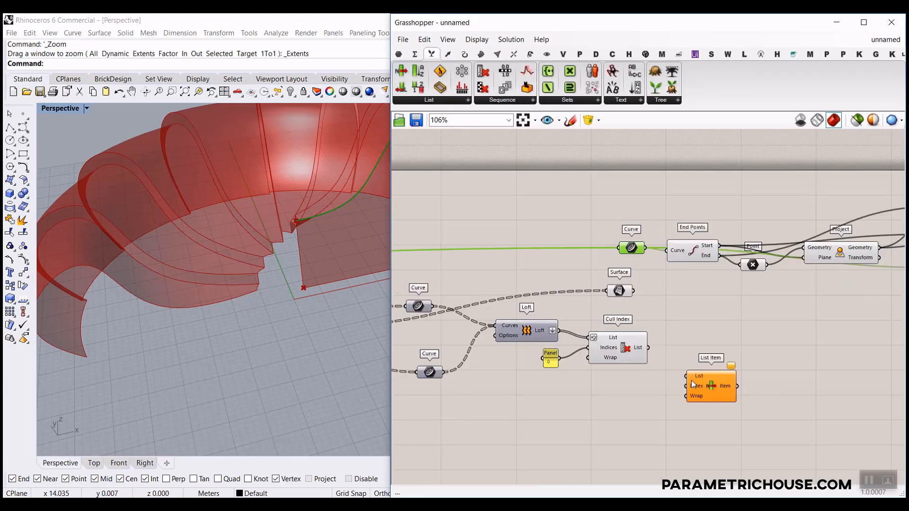
{"action": "scroll", "coordinate": [692, 384], "scroll_direction": "up", "scroll_amount": 3}
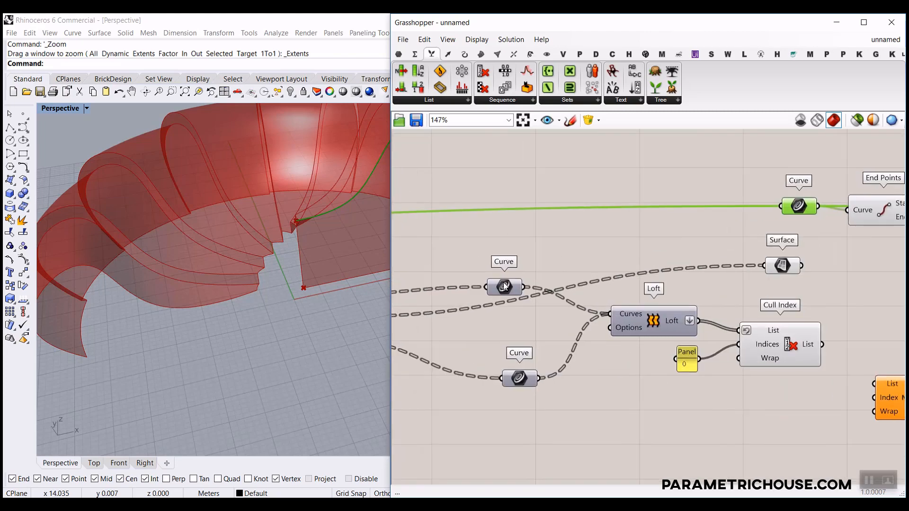
{"action": "right_click", "coordinate": [505, 286]}
{"action": "left_click", "coordinate": [505, 288]}
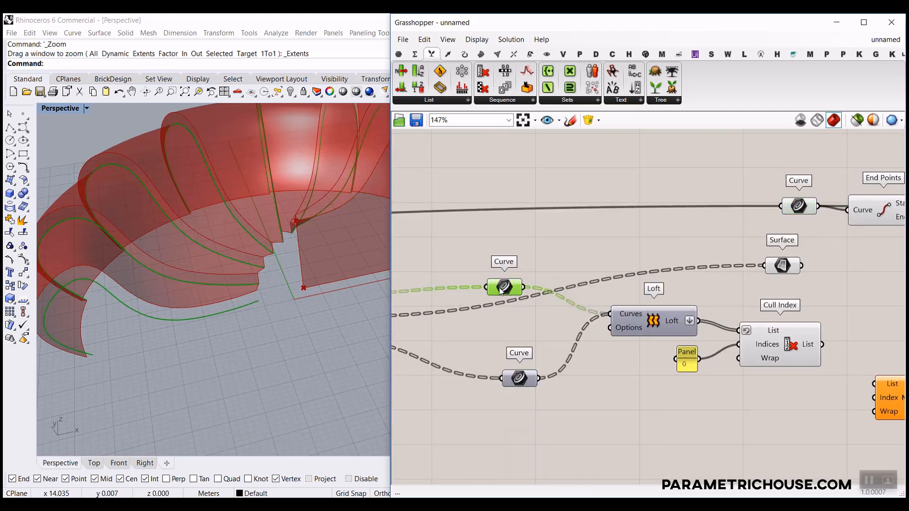
{"action": "right_click", "coordinate": [500, 289]}
{"action": "left_click", "coordinate": [531, 284]}
Feed the lower Curve parameter's curves into List Item and flatten its List input.
{"action": "right_click_drag", "start_coordinate": [521, 361], "coordinate": [676, 322]}
{"action": "right_click", "coordinate": [684, 327]}
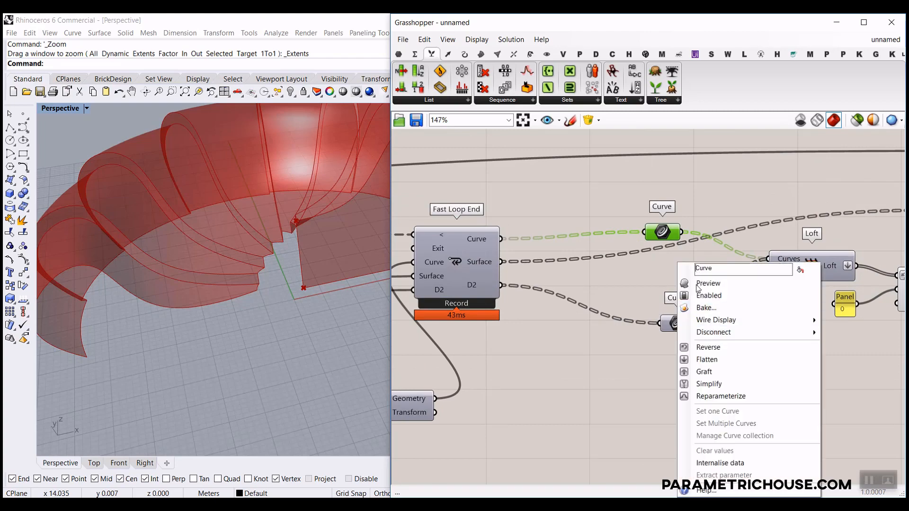
{"action": "left_click", "coordinate": [699, 284]}
{"action": "left_click", "coordinate": [675, 325]}
{"action": "right_click_drag", "start_coordinate": [715, 324], "coordinate": [578, 336]}
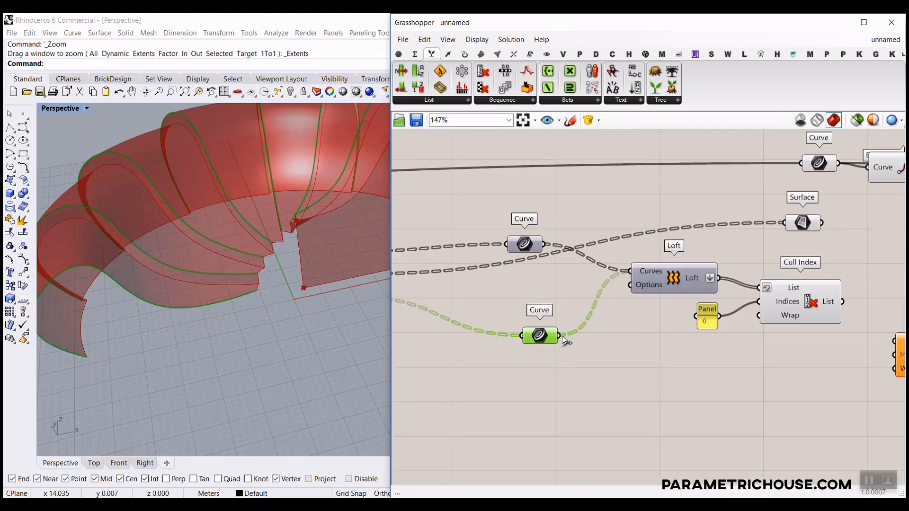
{"action": "left_click_drag", "start_coordinate": [561, 336], "coordinate": [706, 327]}
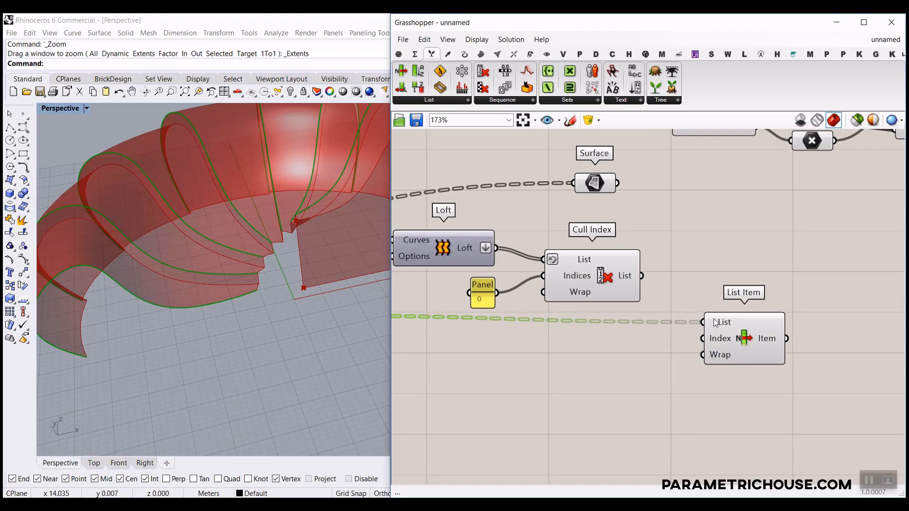
{"action": "right_click", "coordinate": [714, 322]}
{"action": "left_click", "coordinate": [738, 371]}
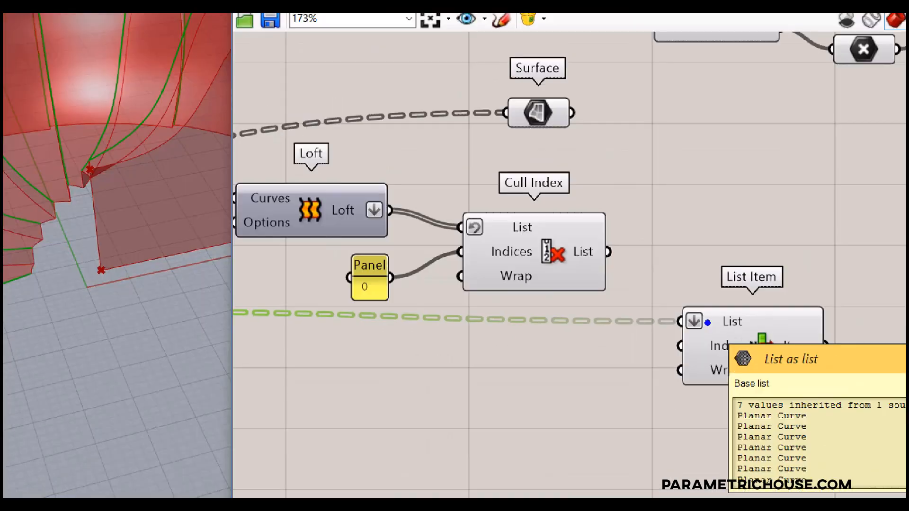
{"action": "mouse_move", "coordinate": [820, 405]}
{"action": "left_mouse_down"}
{"action": "mouse_move", "coordinate": [822, 423]}
{"action": "mouse_move", "coordinate": [867, 424]}
{"action": "left_mouse_up"}
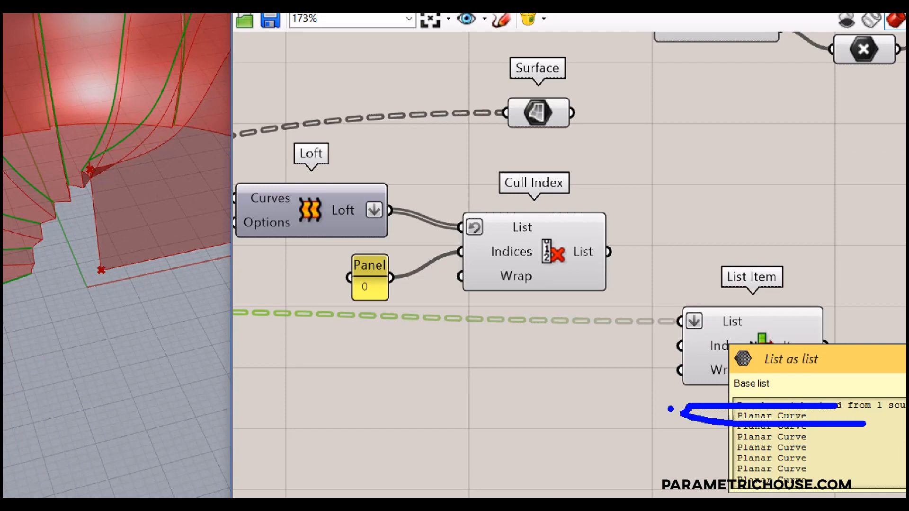
{"action": "left_click_drag", "start_coordinate": [667, 300], "coordinate": [719, 297]}
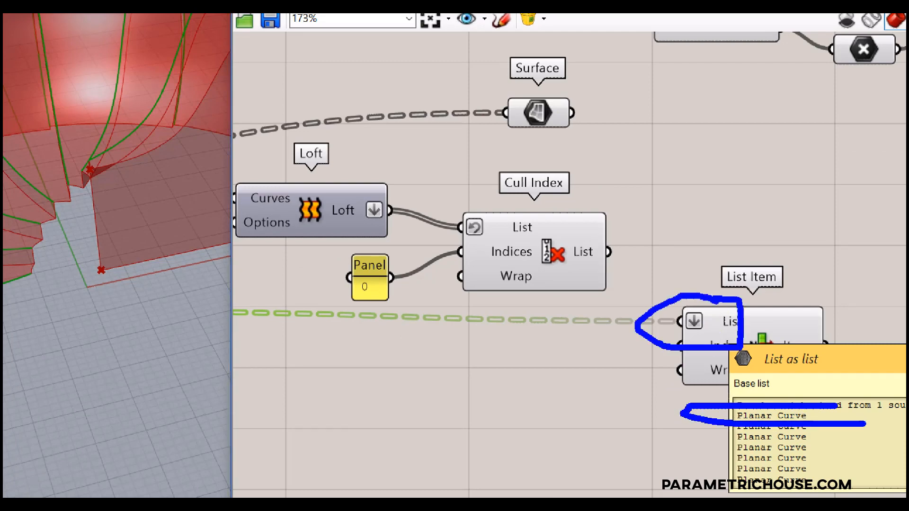
{"action": "left_click_drag", "start_coordinate": [816, 69], "coordinate": [742, 213]}
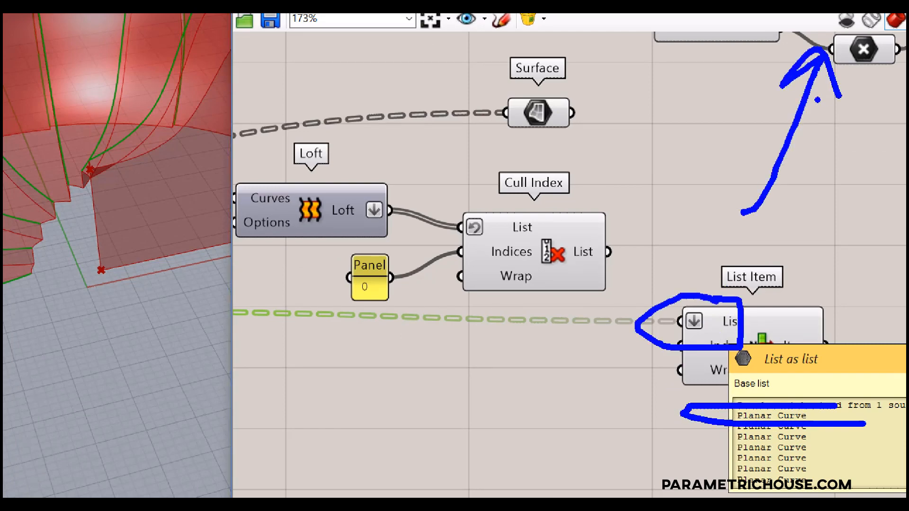
{"action": "key", "text": "Escape"}
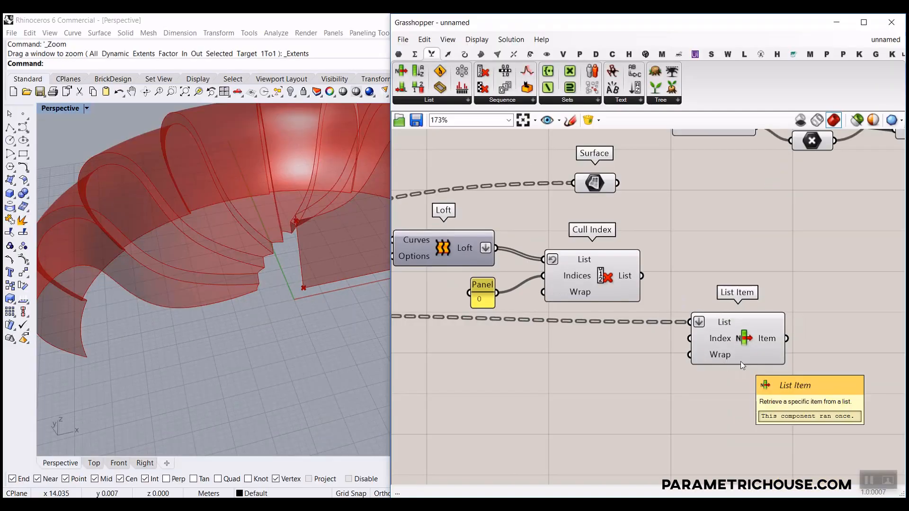
Toggle the Curve parameter's geometry preview and reposition the canvas around List Item.
{"action": "left_click", "coordinate": [740, 346]}
{"action": "right_click_drag", "start_coordinate": [544, 351], "coordinate": [551, 368]}
{"action": "scroll", "coordinate": [680, 359], "scroll_direction": "down", "scroll_amount": 2}
{"action": "right_click", "coordinate": [492, 333]}
{"action": "left_click", "coordinate": [521, 284]}
{"action": "scroll", "coordinate": [295, 296], "scroll_direction": "down", "scroll_amount": 8}
{"action": "scroll", "coordinate": [311, 239], "scroll_direction": "up", "scroll_amount": 4}
{"action": "scroll", "coordinate": [709, 343], "scroll_direction": "up", "scroll_amount": 8}
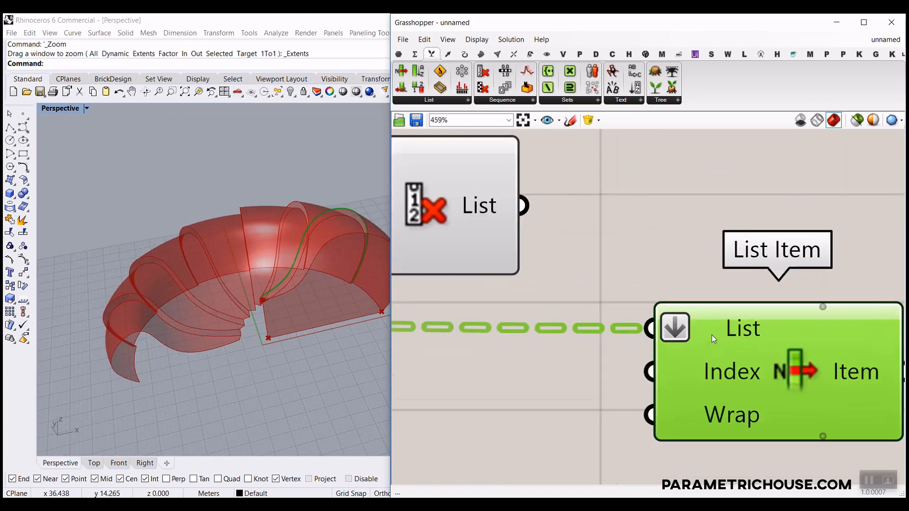
{"action": "right_click_drag", "start_coordinate": [711, 334], "coordinate": [640, 328]}
{"action": "scroll", "coordinate": [697, 322], "scroll_direction": "down", "scroll_amount": 1}
{"action": "right_click_drag", "start_coordinate": [698, 322], "coordinate": [836, 357]}
{"action": "scroll", "coordinate": [692, 371], "scroll_direction": "down", "scroll_amount": 5}
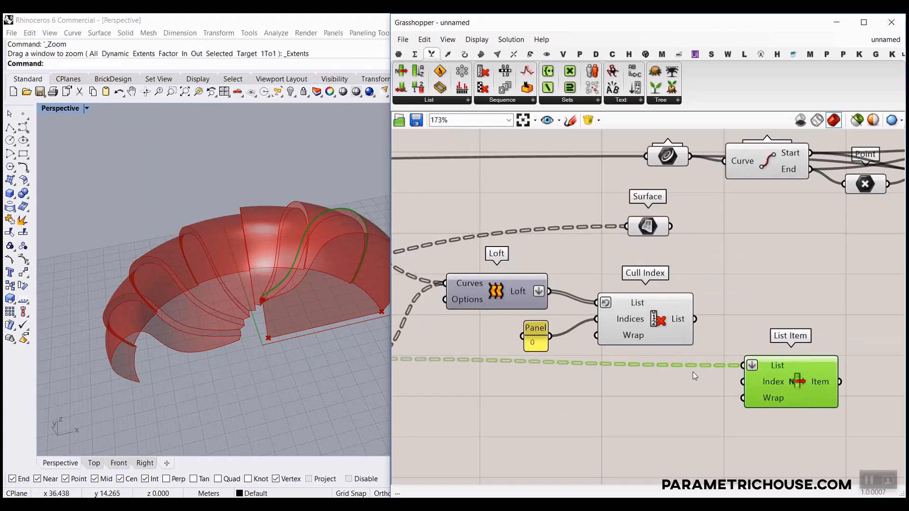
{"action": "scroll", "coordinate": [746, 384], "scroll_direction": "up", "scroll_amount": 3}
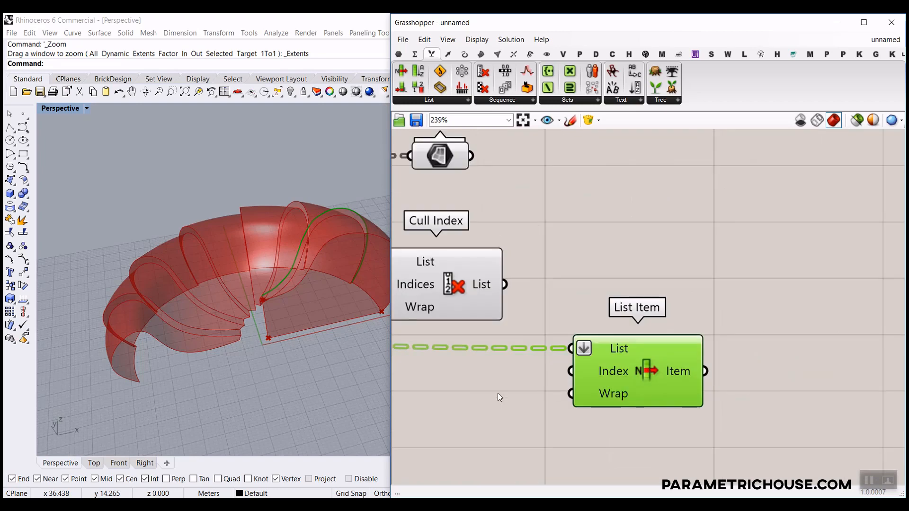
Add a Reverse List via 'revers' search, wire it into List Item, and flatten its input.
{"action": "double_click", "coordinate": [498, 394]}
{"action": "type", "text": "revers"}
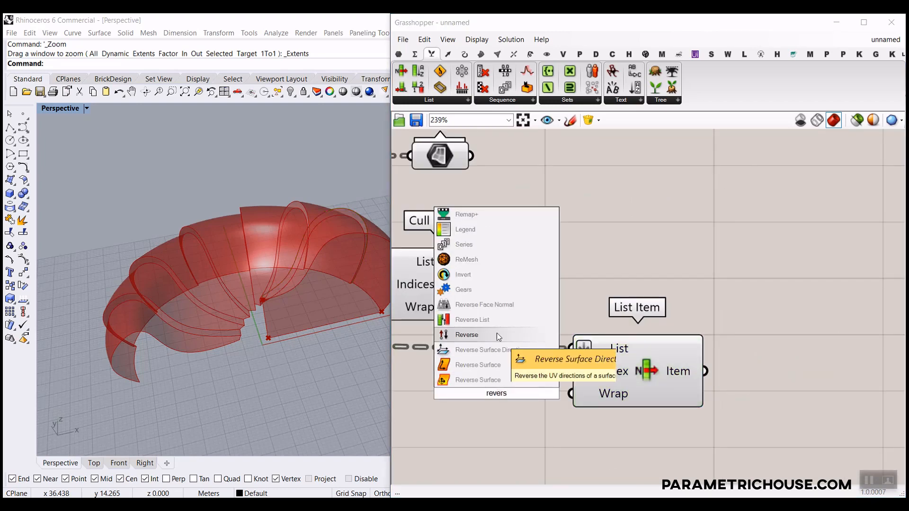
{"action": "left_click", "coordinate": [492, 320]}
{"action": "right_click_drag", "start_coordinate": [507, 411], "coordinate": [619, 434]}
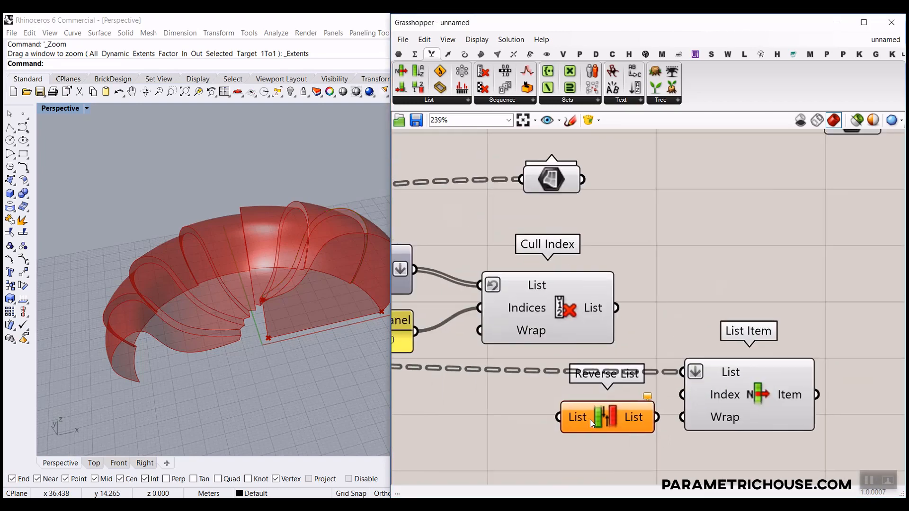
{"action": "left_click_drag", "start_coordinate": [583, 411], "coordinate": [573, 365]}
{"action": "scroll", "coordinate": [613, 401], "scroll_direction": "down", "scroll_amount": 1}
{"action": "left_click_drag", "start_coordinate": [630, 370], "coordinate": [673, 377]}
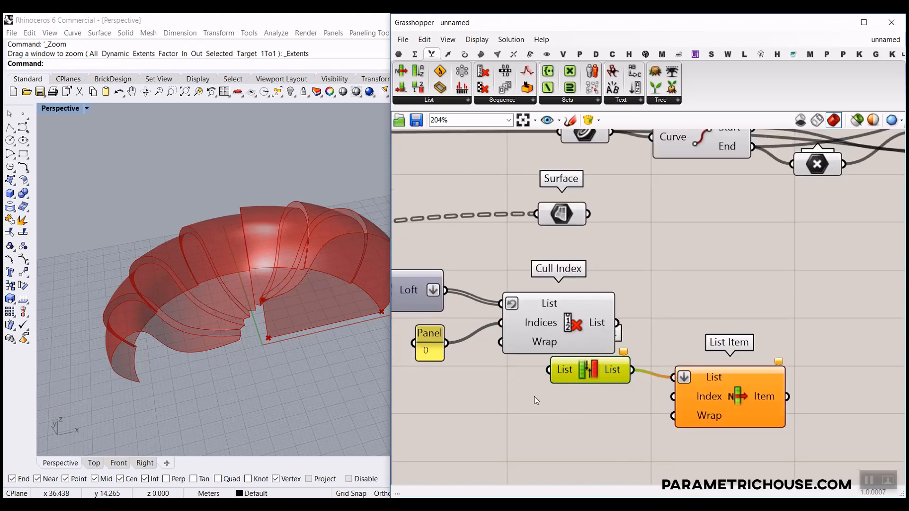
{"action": "right_click_drag", "start_coordinate": [489, 398], "coordinate": [619, 408]}
{"action": "scroll", "coordinate": [619, 408], "scroll_direction": "down", "scroll_amount": 2}
{"action": "left_click_drag", "start_coordinate": [640, 388], "coordinate": [663, 390]}
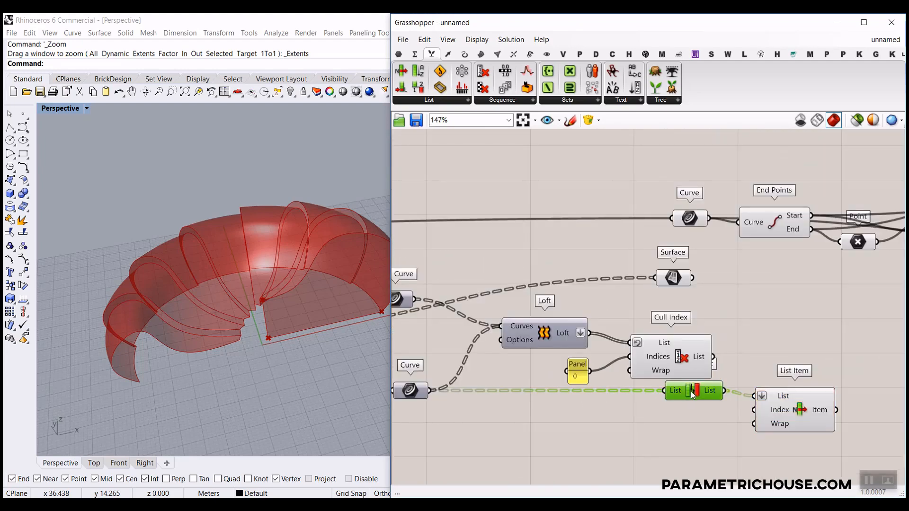
{"action": "scroll", "coordinate": [672, 407], "scroll_direction": "up", "scroll_amount": 4}
{"action": "right_click", "coordinate": [663, 406]}
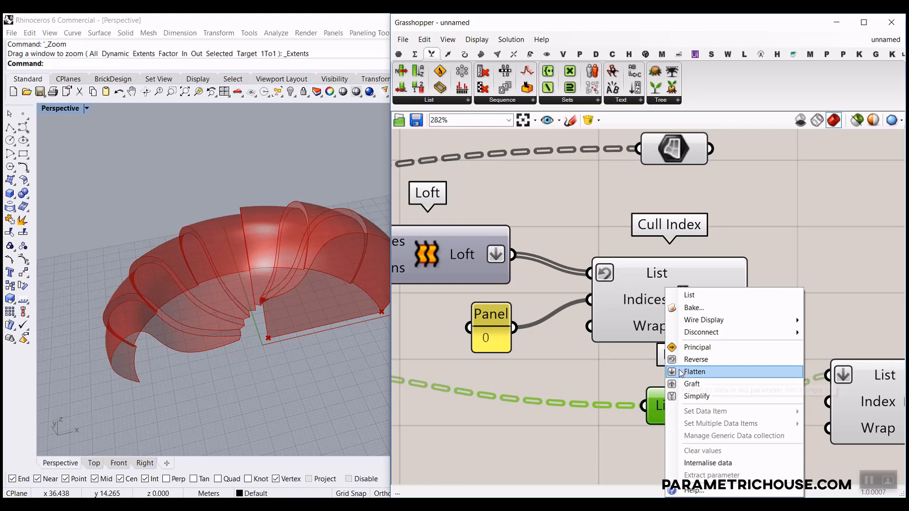
{"action": "left_click", "coordinate": [681, 372]}
Remove flattening from List Item's List input and preview its chosen curve.
{"action": "right_click_drag", "start_coordinate": [763, 412], "coordinate": [671, 391]}
{"action": "right_click", "coordinate": [766, 357]}
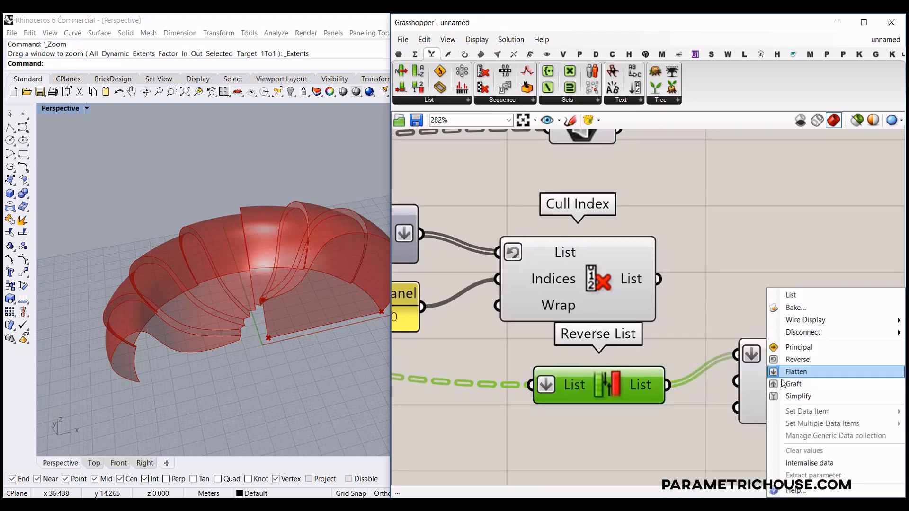
{"action": "left_click", "coordinate": [783, 372]}
{"action": "left_click_drag", "start_coordinate": [594, 382], "coordinate": [589, 369]}
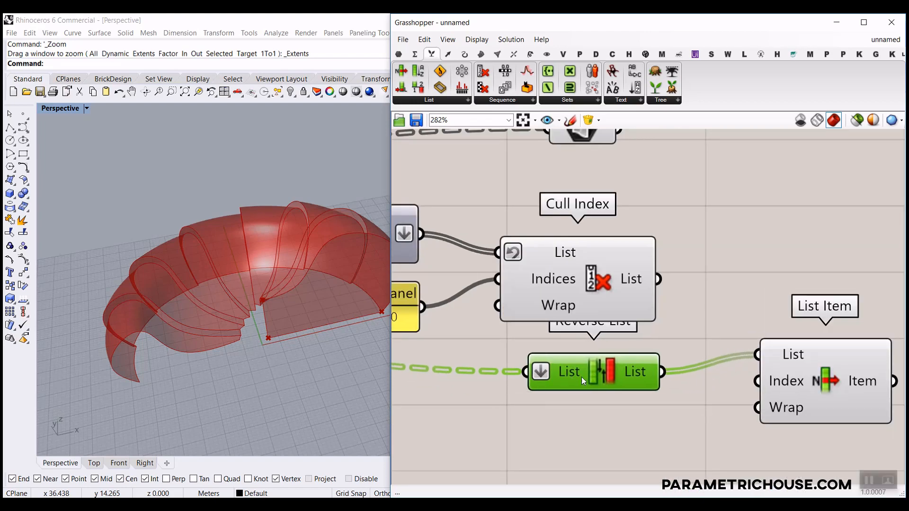
{"action": "right_click_drag", "start_coordinate": [586, 378], "coordinate": [736, 379]}
{"action": "scroll", "coordinate": [750, 381], "scroll_direction": "down", "scroll_amount": 4}
{"action": "scroll", "coordinate": [666, 377], "scroll_direction": "up", "scroll_amount": 4}
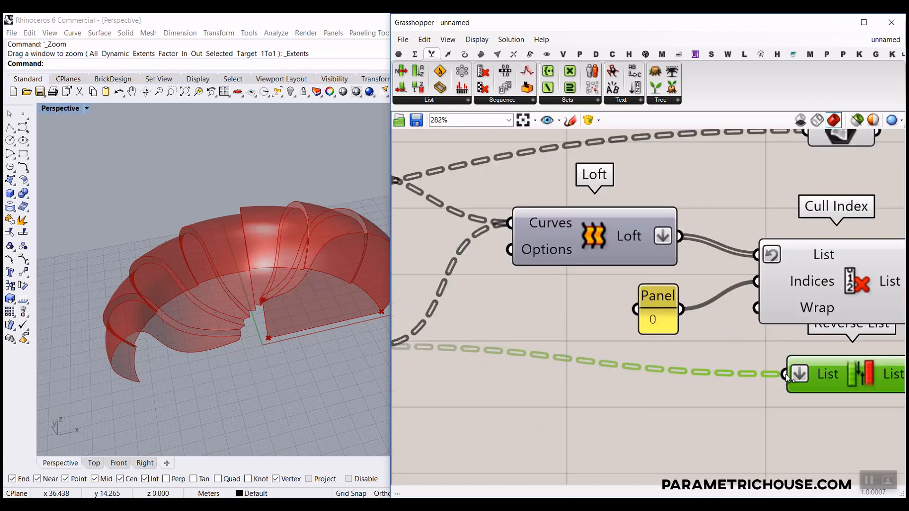
{"action": "right_click_drag", "start_coordinate": [646, 351], "coordinate": [441, 338]}
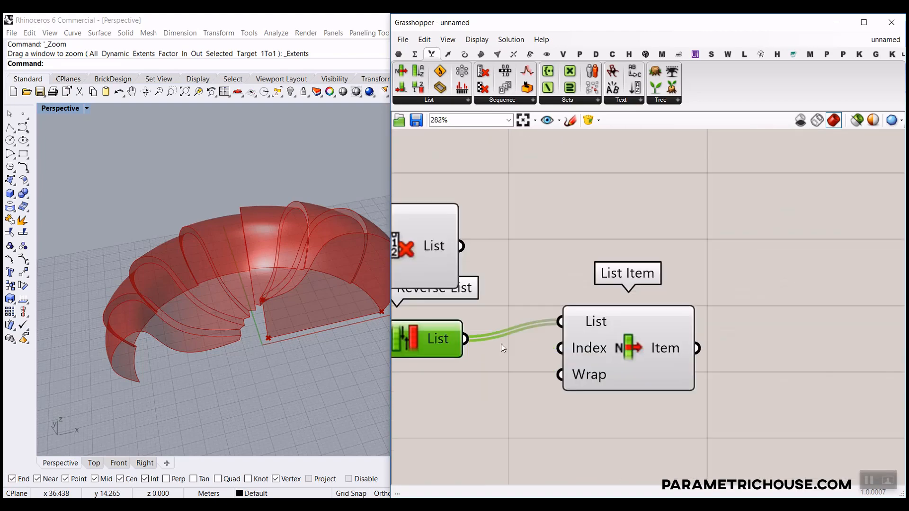
{"action": "left_click", "coordinate": [641, 345]}
{"action": "scroll", "coordinate": [148, 364], "scroll_direction": "up", "scroll_amount": 3}
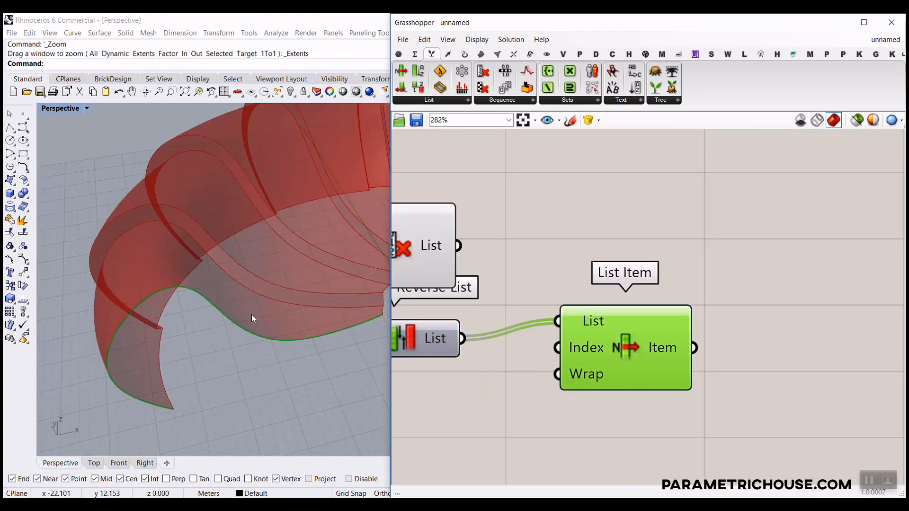
{"action": "scroll", "coordinate": [232, 315], "scroll_direction": "down", "scroll_amount": 3}
{"action": "scroll", "coordinate": [586, 330], "scroll_direction": "down", "scroll_amount": 4}
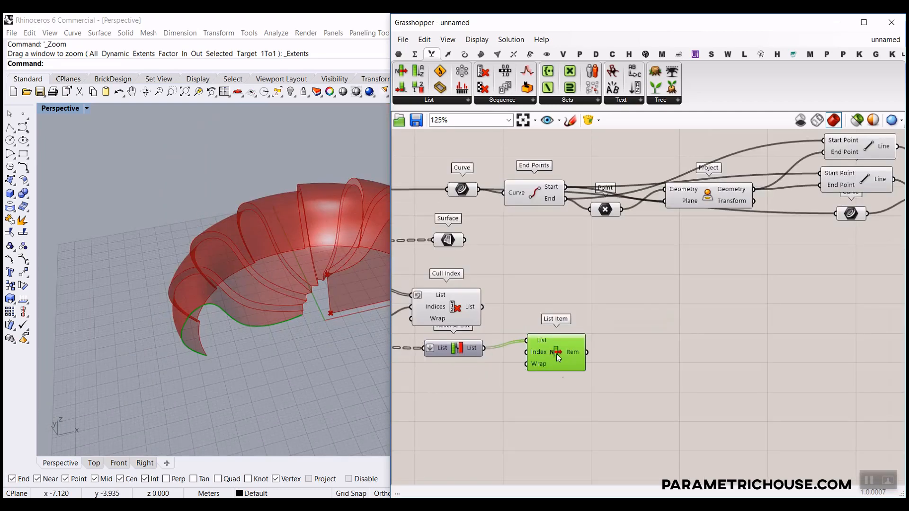
{"action": "scroll", "coordinate": [605, 292], "scroll_direction": "down", "scroll_amount": 5}
Window-select the upper end-cap component chain and group it.
{"action": "left_click_drag", "start_coordinate": [726, 220], "coordinate": [596, 249]}
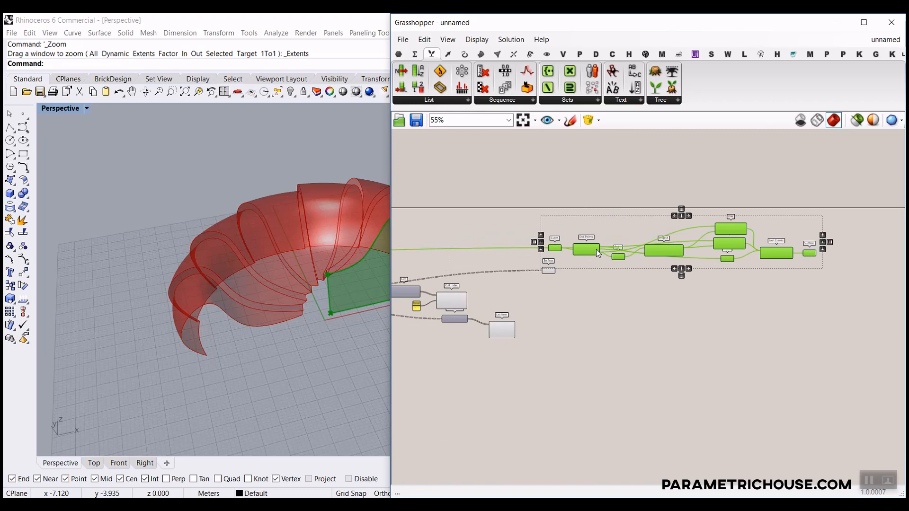
{"action": "left_click", "coordinate": [591, 286]}
{"action": "left_click_drag", "start_coordinate": [553, 270], "coordinate": [458, 271]}
{"action": "left_click_drag", "start_coordinate": [822, 210], "coordinate": [520, 289]}
{"action": "right_click", "coordinate": [592, 316]}
{"action": "left_click", "coordinate": [618, 402]}
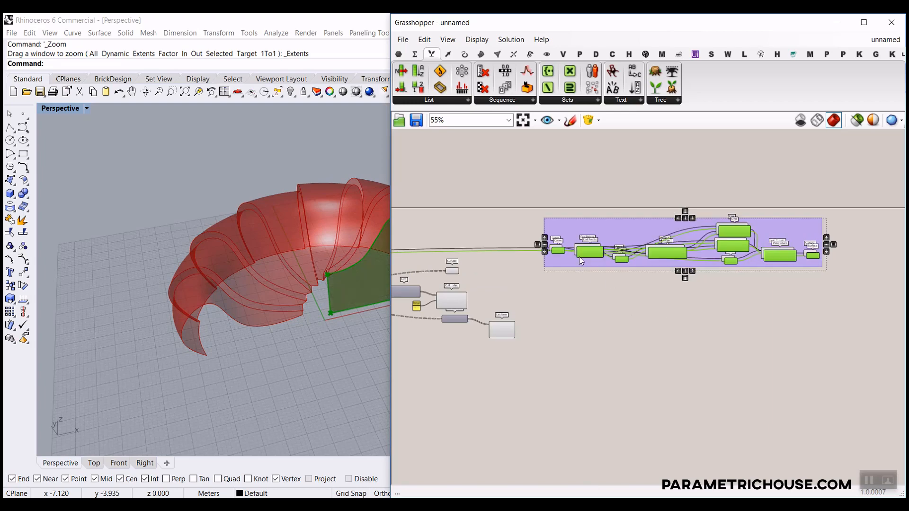
Place a grouped copy below and feed List Item's output into its Curve parameter.
{"action": "left_click_drag", "start_coordinate": [578, 256], "coordinate": [573, 342], "text": "alt"}
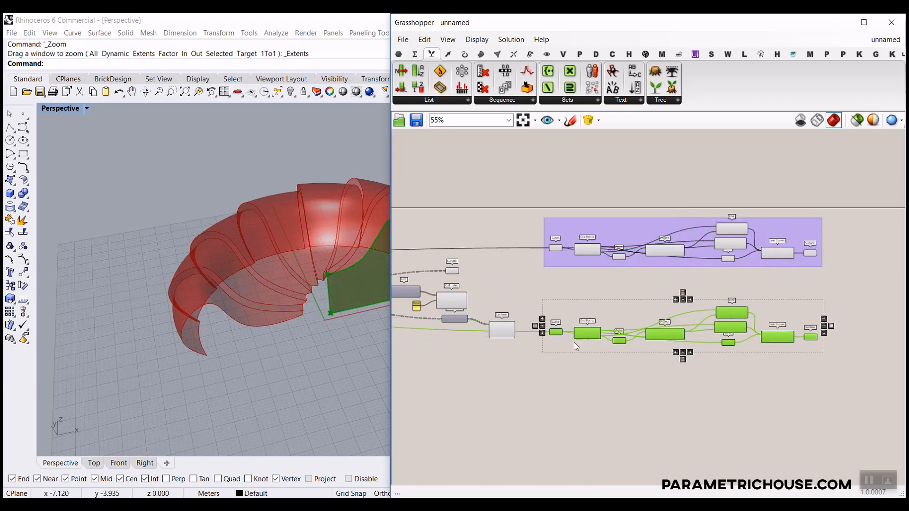
{"action": "right_click", "coordinate": [557, 397]}
{"action": "left_click", "coordinate": [568, 410]}
{"action": "scroll", "coordinate": [496, 364], "scroll_direction": "up", "scroll_amount": 3}
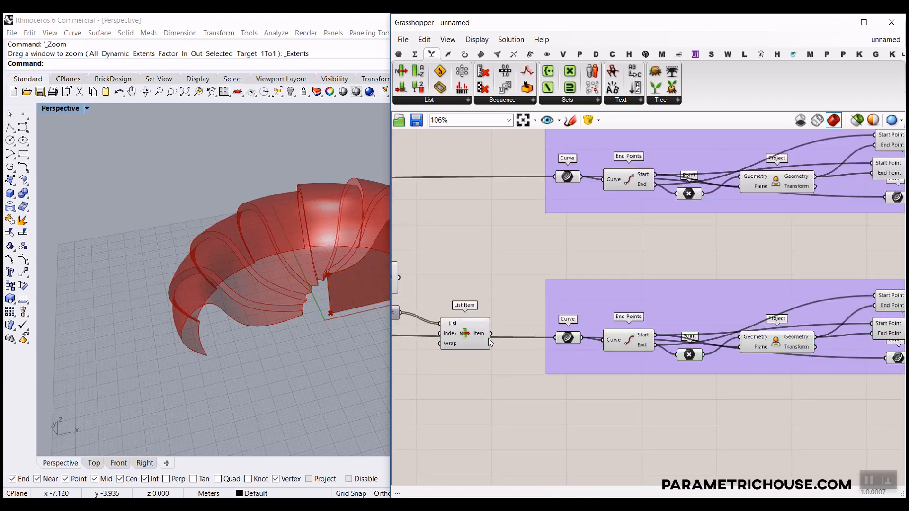
{"action": "left_click_drag", "start_coordinate": [542, 346], "coordinate": [549, 340]}
{"action": "scroll", "coordinate": [276, 310], "scroll_direction": "up", "scroll_amount": 10}
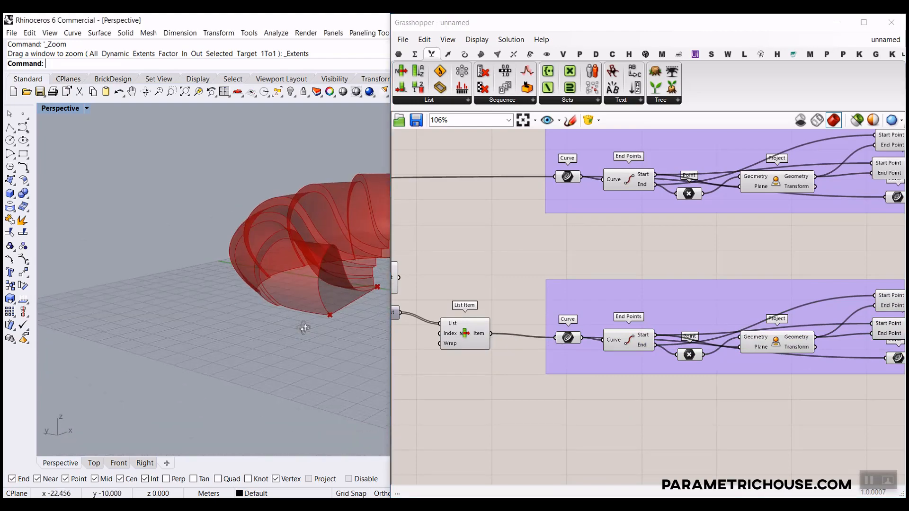
{"action": "scroll", "coordinate": [270, 227], "scroll_direction": "down", "scroll_amount": 10}
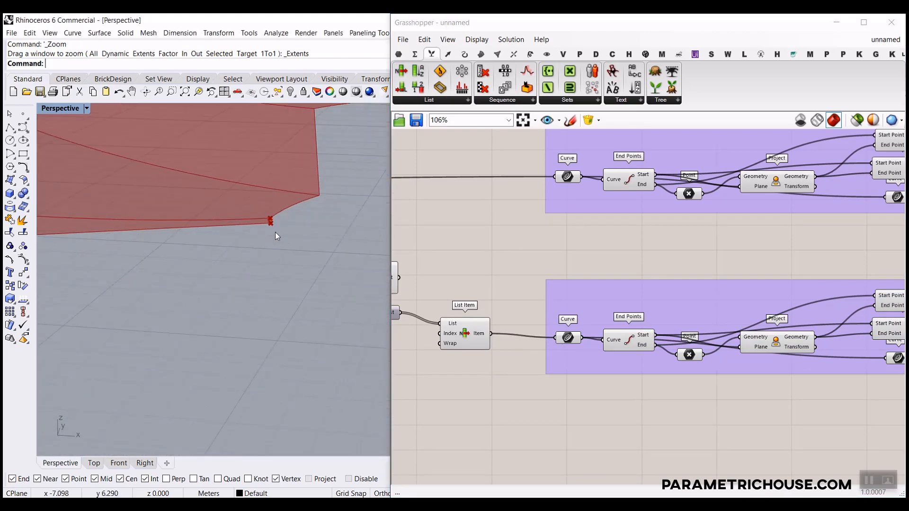
{"action": "right_click_drag", "start_coordinate": [289, 274], "coordinate": [257, 285]}
{"action": "scroll", "coordinate": [265, 288], "scroll_direction": "up", "scroll_amount": 5}
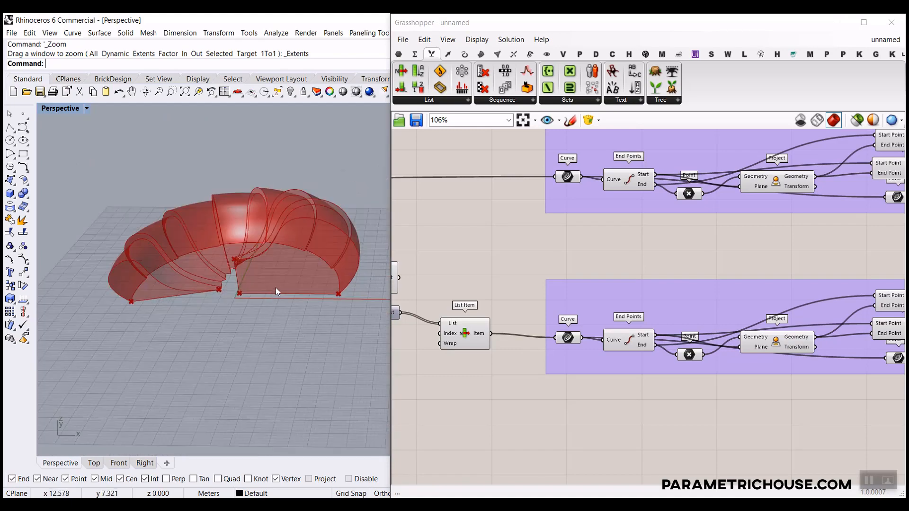
{"action": "scroll", "coordinate": [275, 289], "scroll_direction": "up", "scroll_amount": 10}
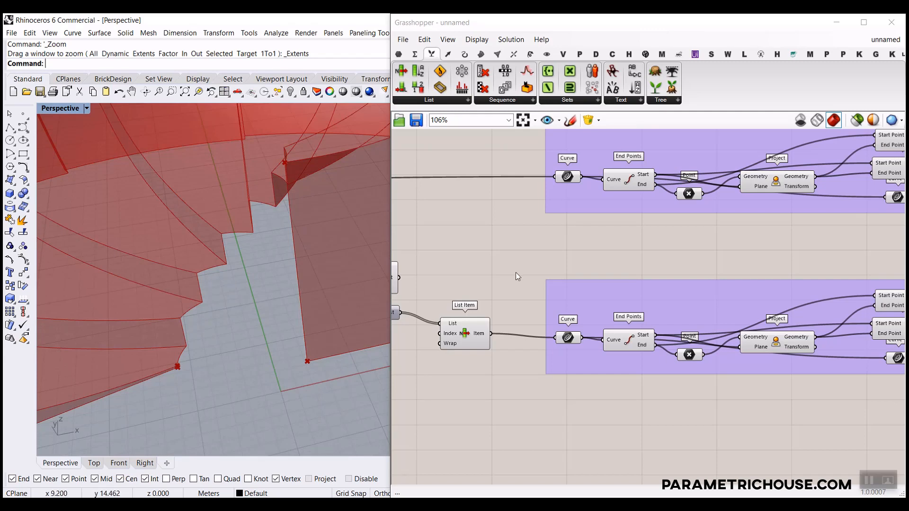
{"action": "scroll", "coordinate": [632, 297], "scroll_direction": "down", "scroll_amount": 5}
{"action": "scroll", "coordinate": [646, 276], "scroll_direction": "up", "scroll_amount": 7}
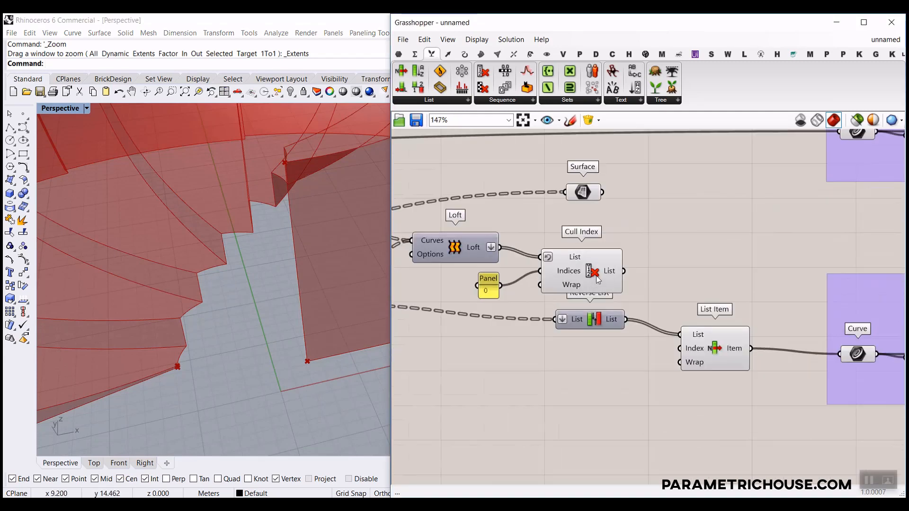
Move the Surface parameter below the network, orbit around the ribbed surface, and show the Surface components.
{"action": "left_click", "coordinate": [595, 275]}
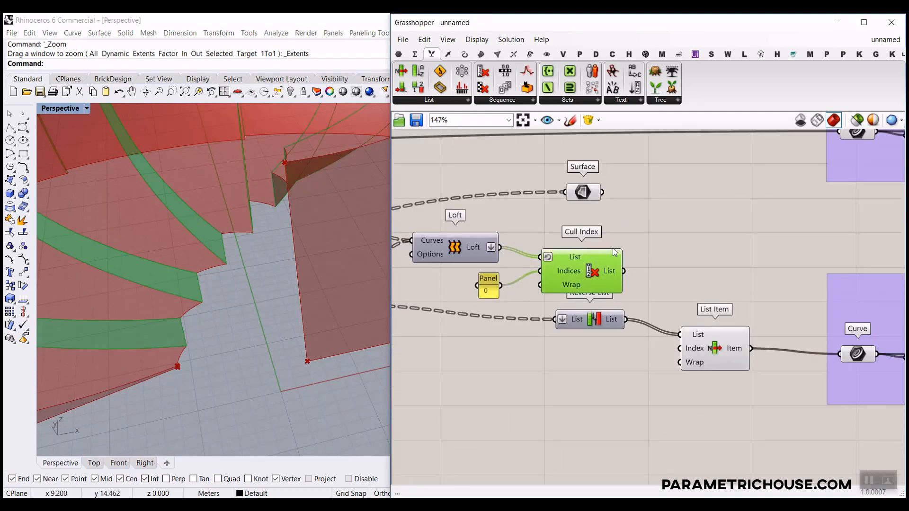
{"action": "right_click_drag", "start_coordinate": [615, 251], "coordinate": [685, 263]}
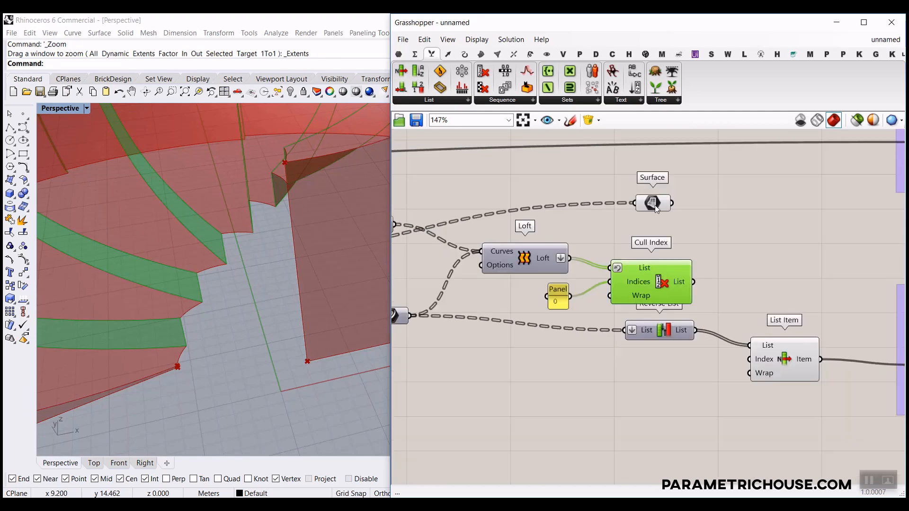
{"action": "scroll", "coordinate": [581, 198], "scroll_direction": "down", "scroll_amount": 5}
{"action": "left_click_drag", "start_coordinate": [655, 206], "coordinate": [631, 348]}
{"action": "scroll", "coordinate": [665, 327], "scroll_direction": "up", "scroll_amount": 4}
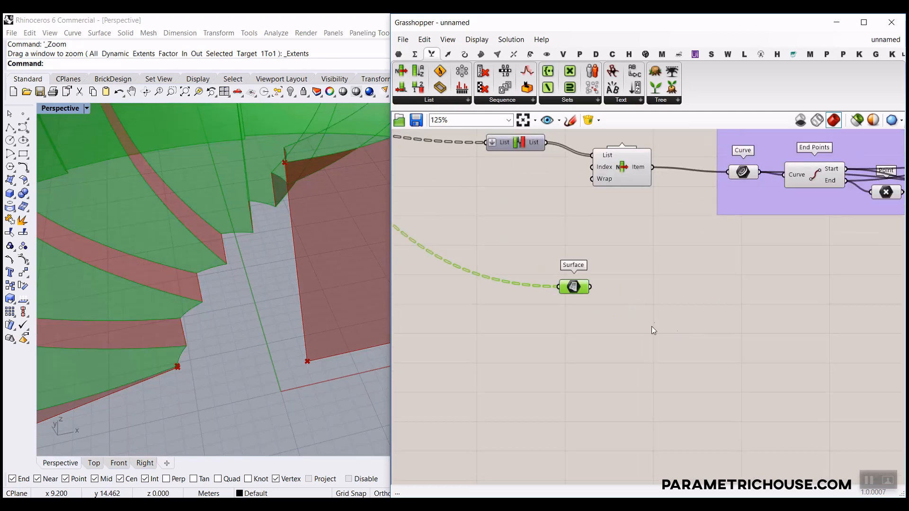
{"action": "right_click_drag", "start_coordinate": [193, 303], "coordinate": [225, 299]}
{"action": "scroll", "coordinate": [288, 274], "scroll_direction": "down", "scroll_amount": 6}
{"action": "right_click_drag", "start_coordinate": [289, 274], "coordinate": [201, 225]}
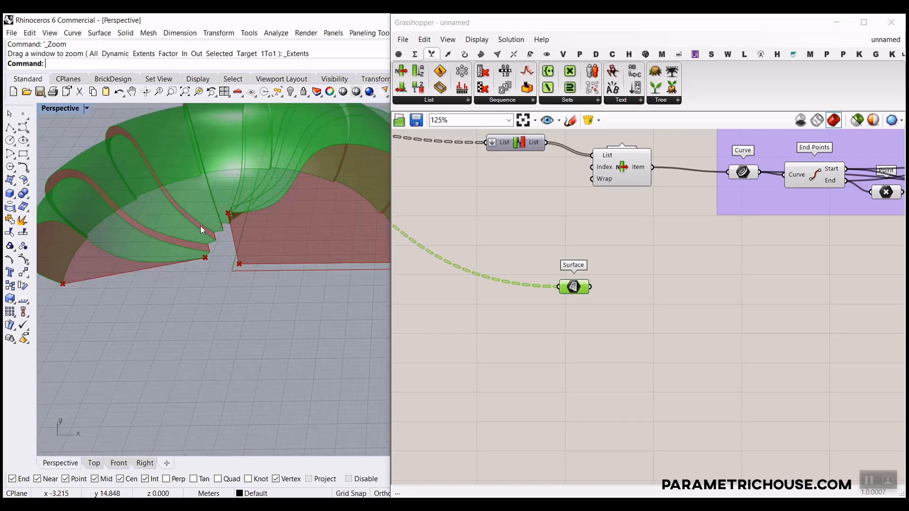
{"action": "scroll", "coordinate": [200, 232], "scroll_direction": "up", "scroll_amount": 7}
{"action": "scroll", "coordinate": [268, 280], "scroll_direction": "up", "scroll_amount": 2}
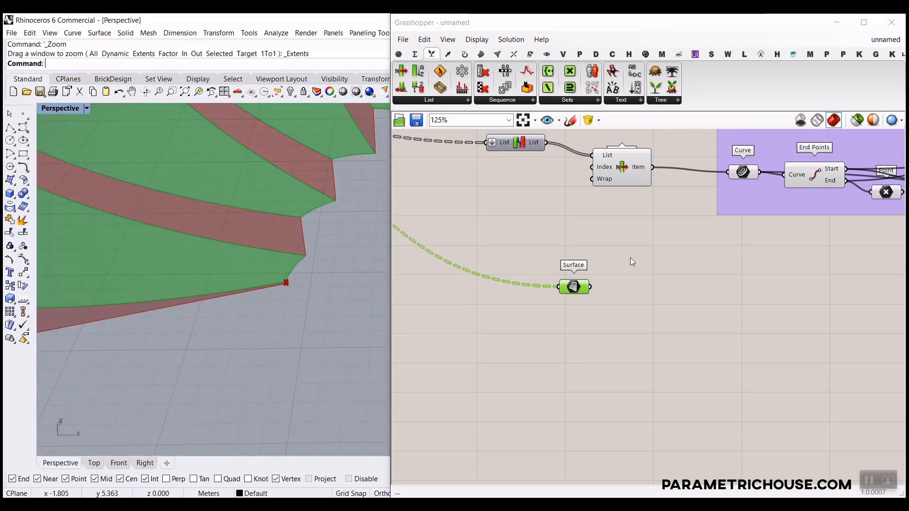
{"action": "left_click", "coordinate": [481, 55]}
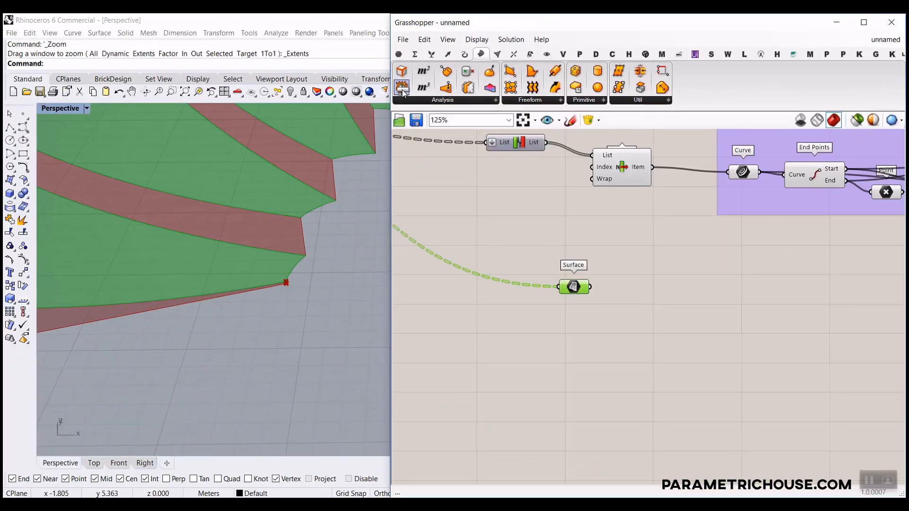
Add Deconstruct Brep after Surface and wire its Edges into a List Item.
{"action": "left_click_drag", "start_coordinate": [660, 306], "coordinate": [661, 307]}
{"action": "left_click_drag", "start_coordinate": [591, 286], "coordinate": [574, 307]}
{"action": "scroll", "coordinate": [593, 332], "scroll_direction": "up", "scroll_amount": 3}
{"action": "left_click", "coordinate": [432, 56]}
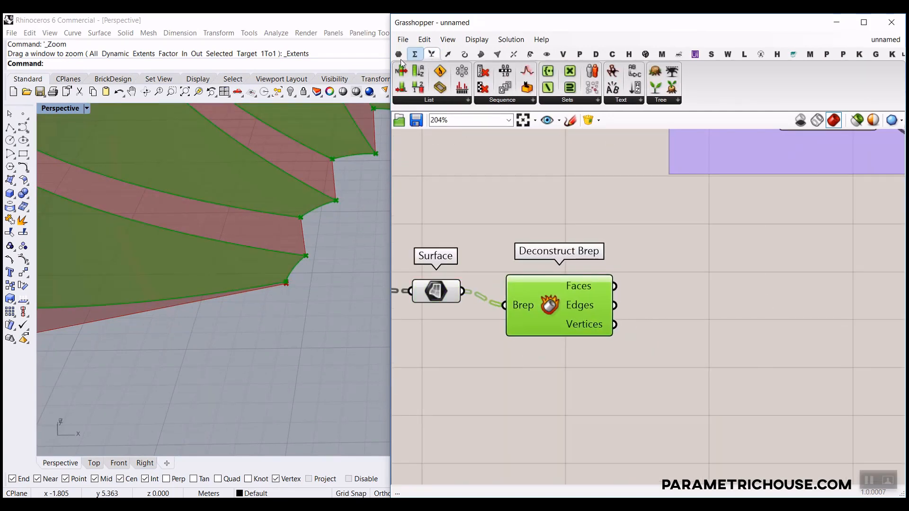
{"action": "left_click_drag", "start_coordinate": [718, 348], "coordinate": [717, 348]}
{"action": "left_click_drag", "start_coordinate": [672, 325], "coordinate": [588, 306]}
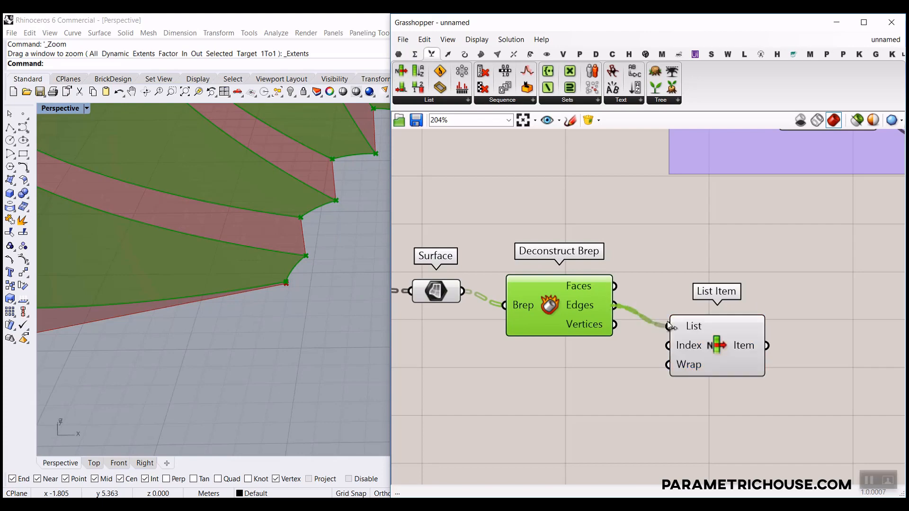
{"action": "mouse_move", "coordinate": [587, 306]}
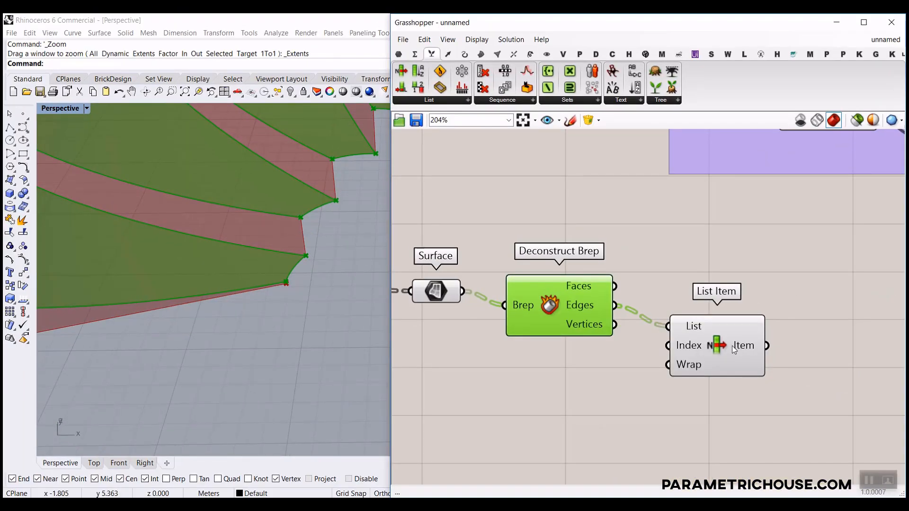
Preview the List Item's edges and add its +1 and +2 outputs.
{"action": "left_click", "coordinate": [732, 346]}
{"action": "scroll", "coordinate": [303, 310], "scroll_direction": "down", "scroll_amount": 5}
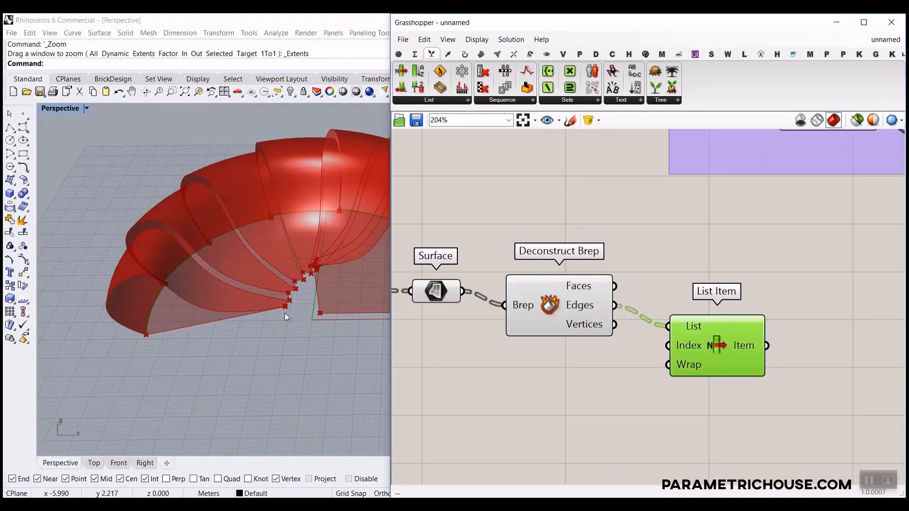
{"action": "right_click_drag", "start_coordinate": [285, 312], "coordinate": [203, 280]}
{"action": "scroll", "coordinate": [214, 262], "scroll_direction": "up", "scroll_amount": 5}
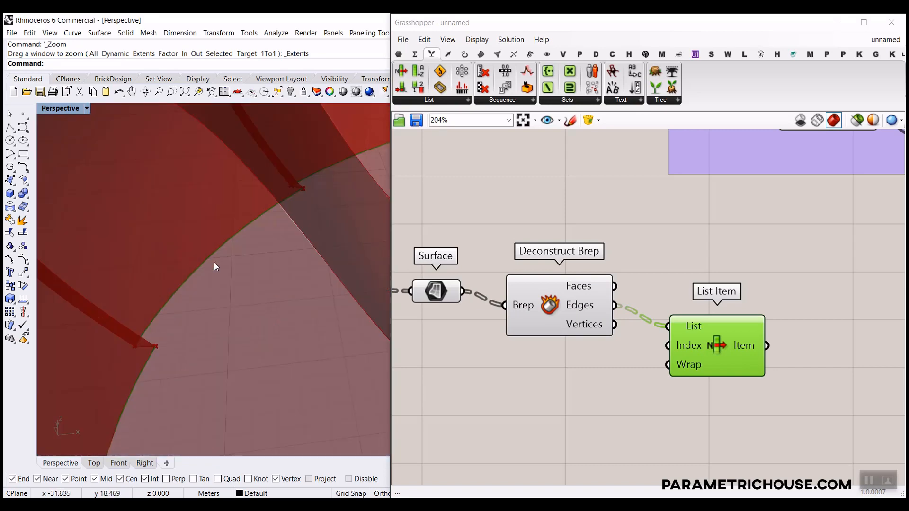
{"action": "scroll", "coordinate": [187, 299], "scroll_direction": "down", "scroll_amount": 4}
{"action": "scroll", "coordinate": [767, 370], "scroll_direction": "up", "scroll_amount": 4}
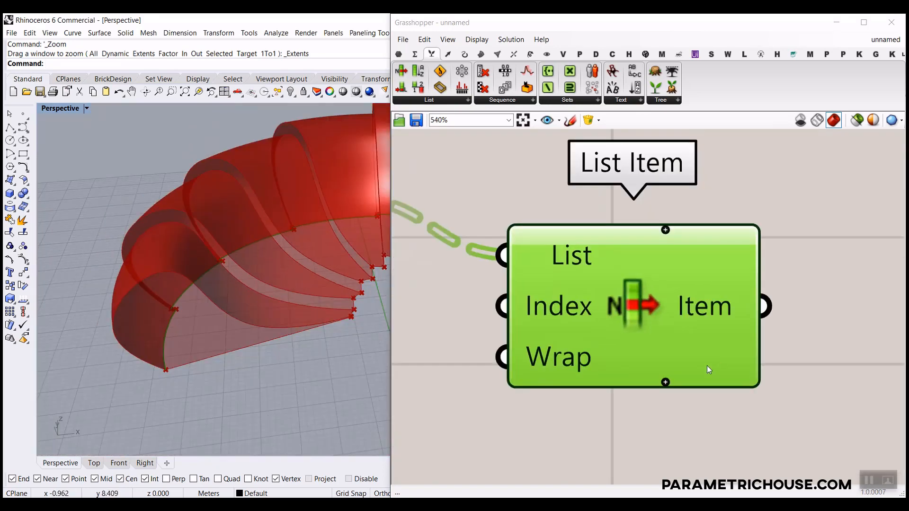
{"action": "left_click", "coordinate": [673, 382]}
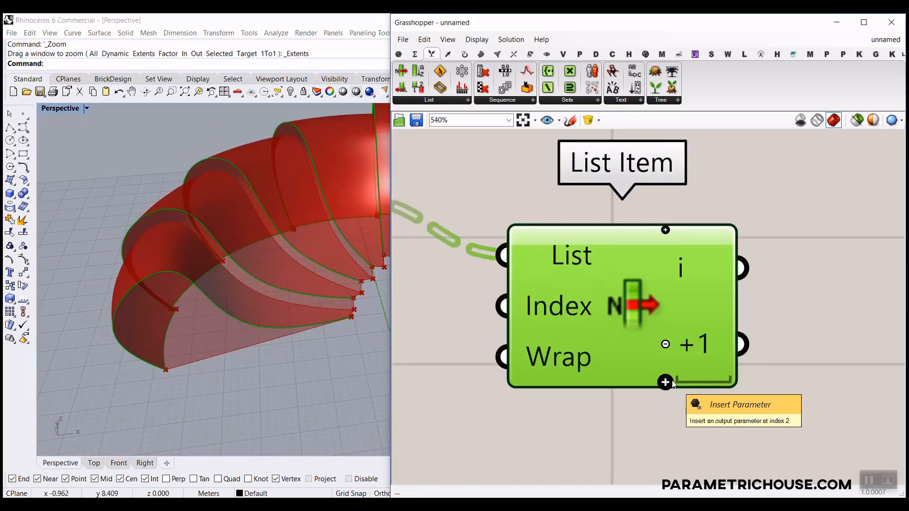
{"action": "scroll", "coordinate": [375, 318], "scroll_direction": "up", "scroll_amount": 4}
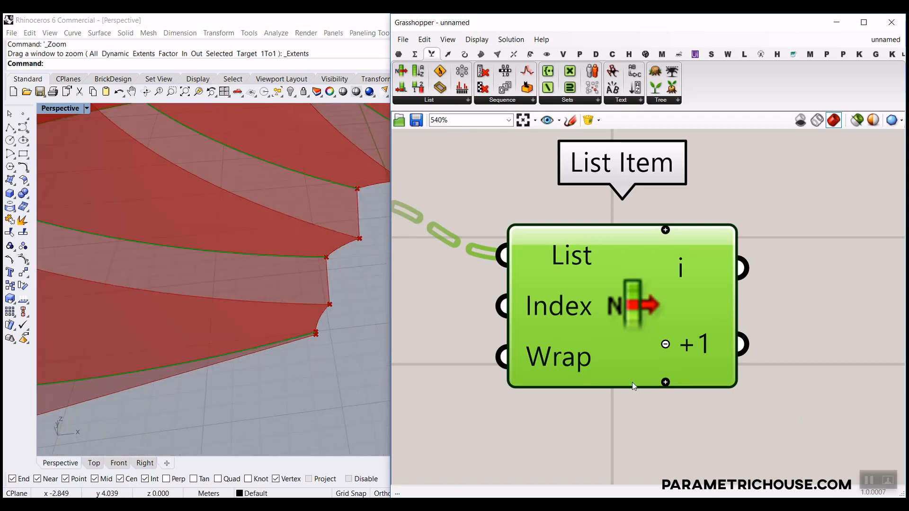
{"action": "left_click", "coordinate": [665, 381]}
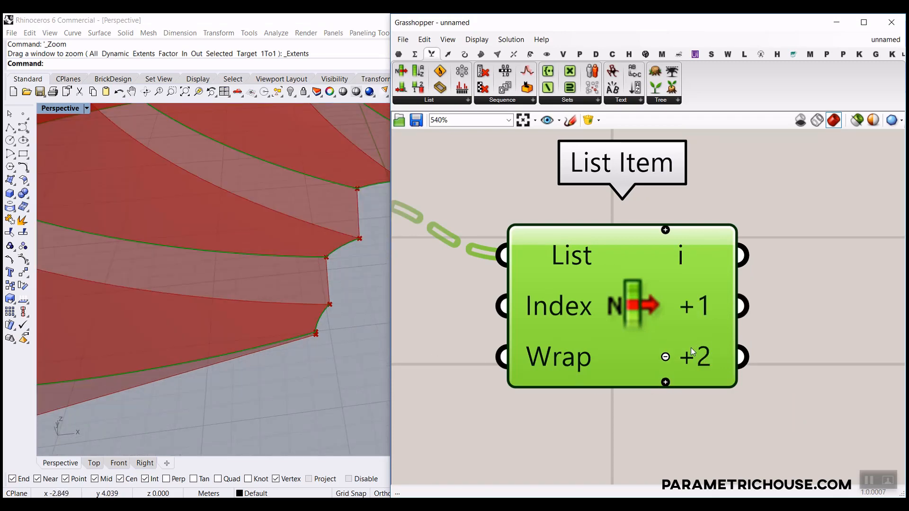
{"action": "scroll", "coordinate": [582, 358], "scroll_direction": "down", "scroll_amount": 5}
Place a Project component via 'pro' and wire the +2 edge into its Geometry.
{"action": "right_click_drag", "start_coordinate": [712, 357], "coordinate": [680, 372]}
{"action": "double_click", "coordinate": [680, 372]}
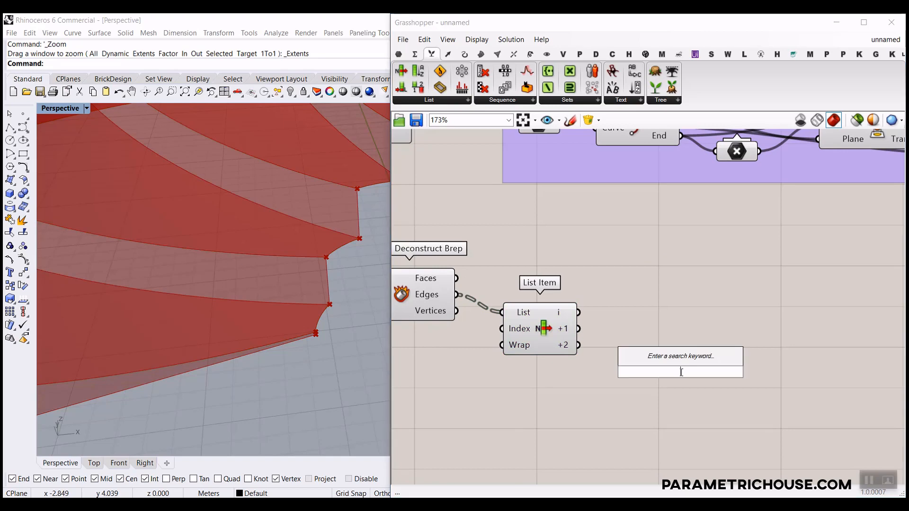
{"action": "type", "text": "pro"}
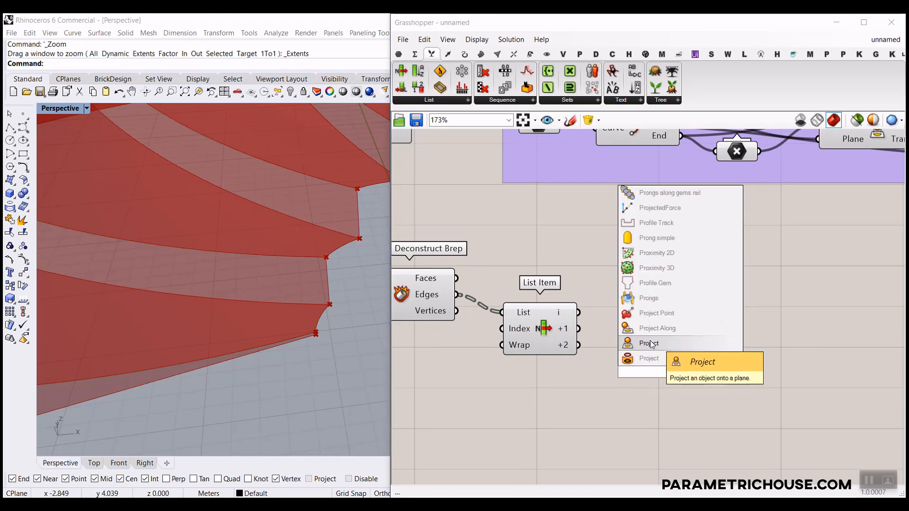
{"action": "left_click", "coordinate": [660, 359]}
{"action": "left_click_drag", "start_coordinate": [615, 364], "coordinate": [656, 369]}
{"action": "scroll", "coordinate": [316, 353], "scroll_direction": "down", "scroll_amount": 5}
{"action": "scroll", "coordinate": [670, 363], "scroll_direction": "down", "scroll_amount": 8}
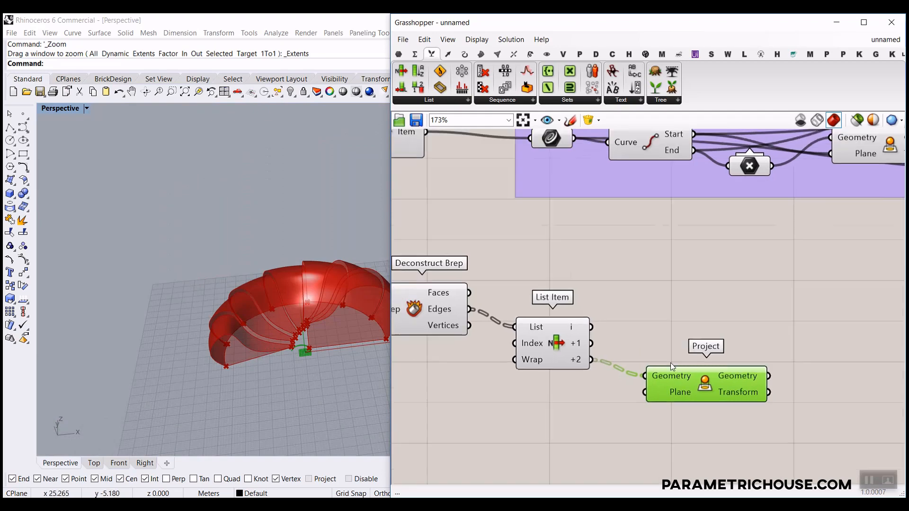
{"action": "scroll", "coordinate": [292, 341], "scroll_direction": "down", "scroll_amount": 2}
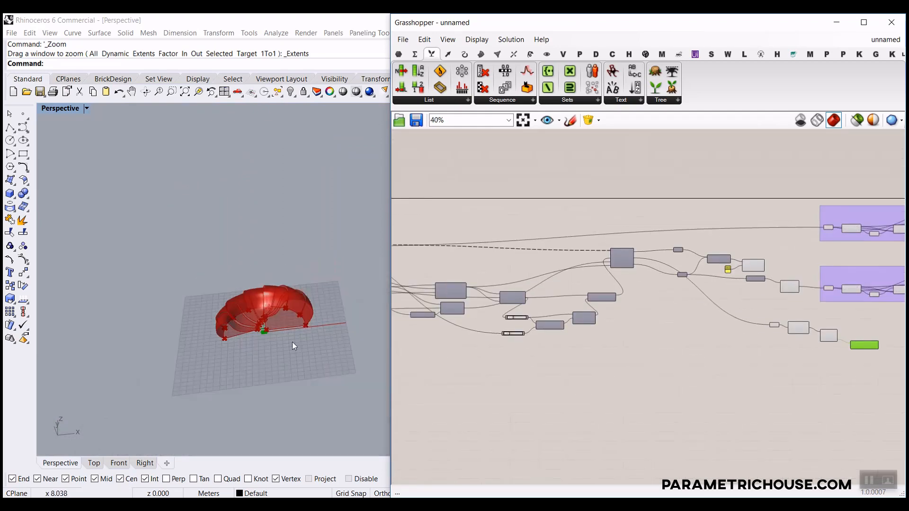
{"action": "scroll", "coordinate": [283, 291], "scroll_direction": "up", "scroll_amount": 10}
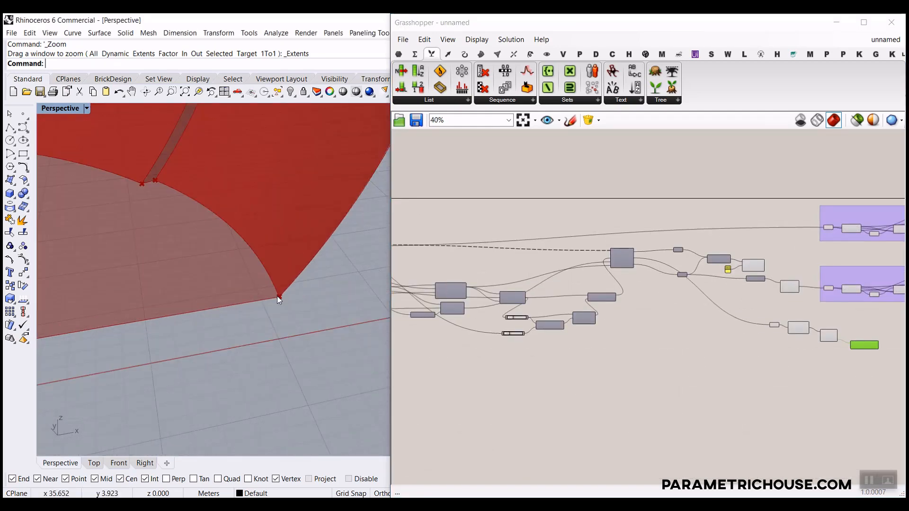
{"action": "scroll", "coordinate": [538, 303], "scroll_direction": "down", "scroll_amount": 2}
{"action": "scroll", "coordinate": [547, 303], "scroll_direction": "up", "scroll_amount": 6}
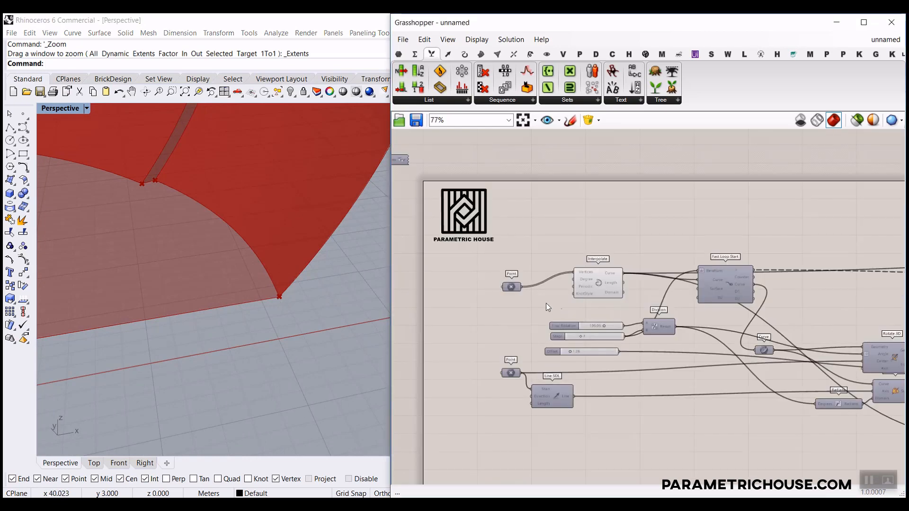
Feed the Point output into a second List Item that supplies Project's plane.
{"action": "right_click_drag", "start_coordinate": [640, 292], "coordinate": [589, 279]}
{"action": "scroll", "coordinate": [453, 274], "scroll_direction": "up", "scroll_amount": 2}
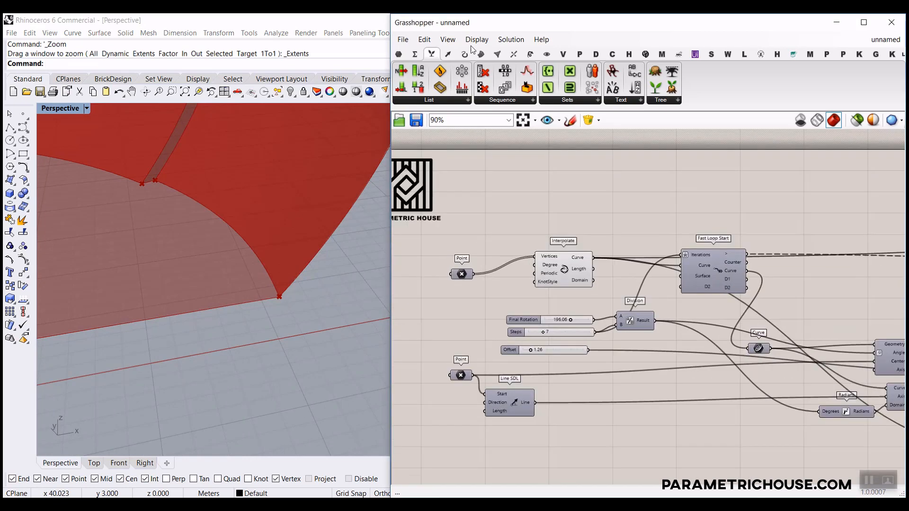
{"action": "scroll", "coordinate": [502, 279], "scroll_direction": "up", "scroll_amount": 3}
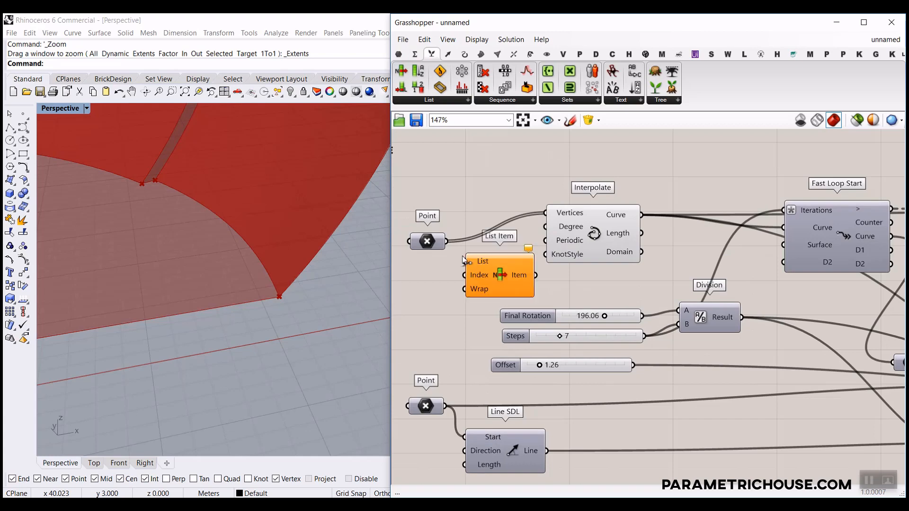
{"action": "left_click_drag", "start_coordinate": [447, 242], "coordinate": [671, 285]}
{"action": "scroll", "coordinate": [473, 275], "scroll_direction": "down", "scroll_amount": 4}
{"action": "scroll", "coordinate": [717, 292], "scroll_direction": "up", "scroll_amount": 4}
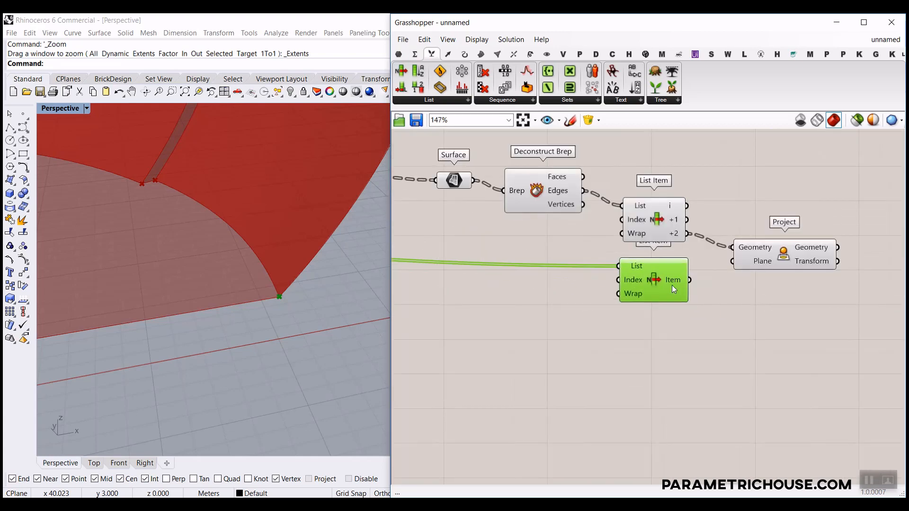
{"action": "scroll", "coordinate": [673, 286], "scroll_direction": "up", "scroll_amount": 3}
{"action": "scroll", "coordinate": [291, 291], "scroll_direction": "down", "scroll_amount": 5}
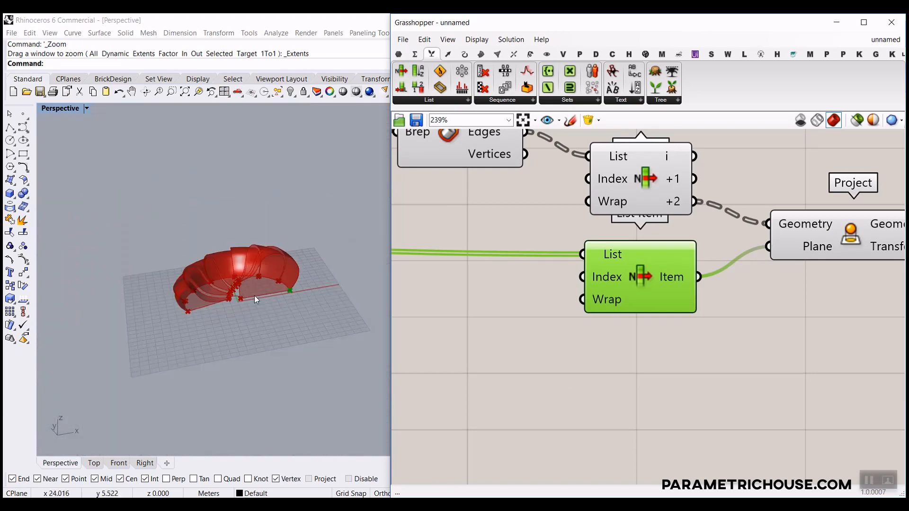
{"action": "scroll", "coordinate": [254, 295], "scroll_direction": "up", "scroll_amount": 6}
{"action": "scroll", "coordinate": [212, 255], "scroll_direction": "up", "scroll_amount": 5}
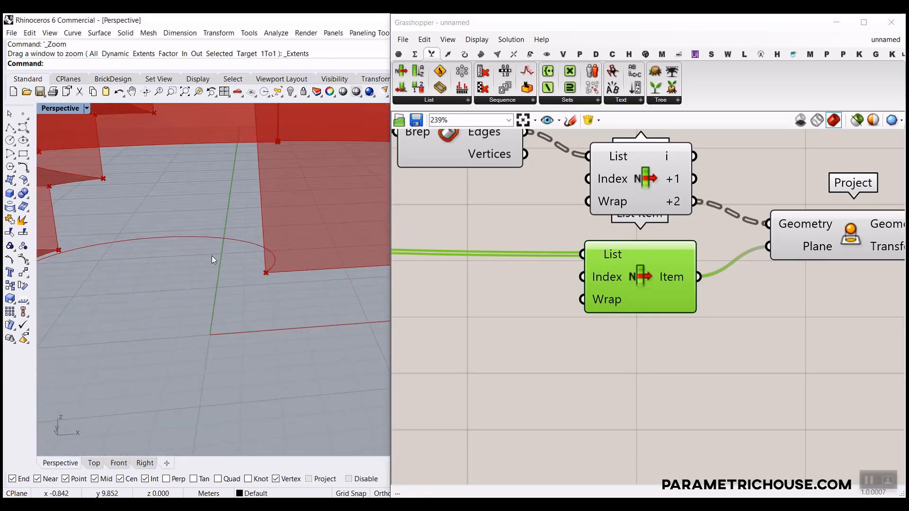
{"action": "scroll", "coordinate": [223, 259], "scroll_direction": "down", "scroll_amount": 2}
{"action": "right_click_drag", "start_coordinate": [220, 265], "coordinate": [159, 430]}
Add a Loft component taking the +2 edge and the projected curve.
{"action": "left_click", "coordinate": [88, 462]}
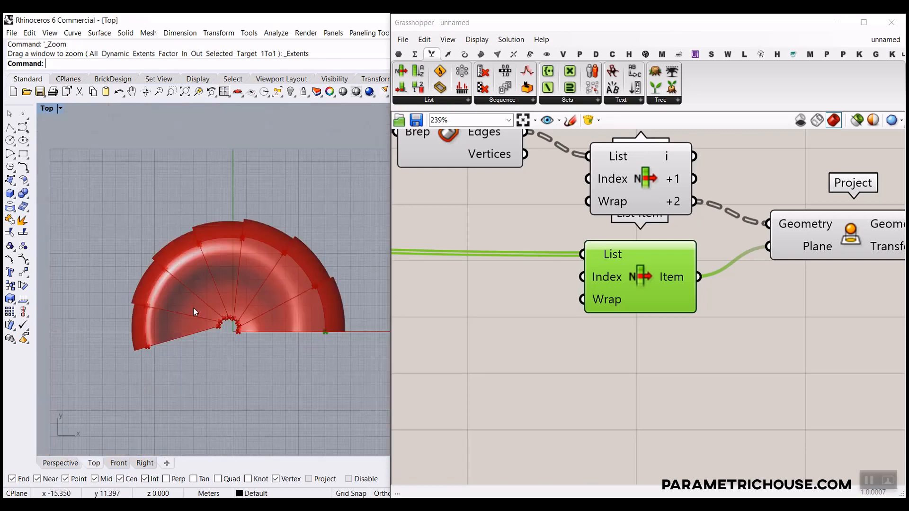
{"action": "scroll", "coordinate": [233, 328], "scroll_direction": "up", "scroll_amount": 6}
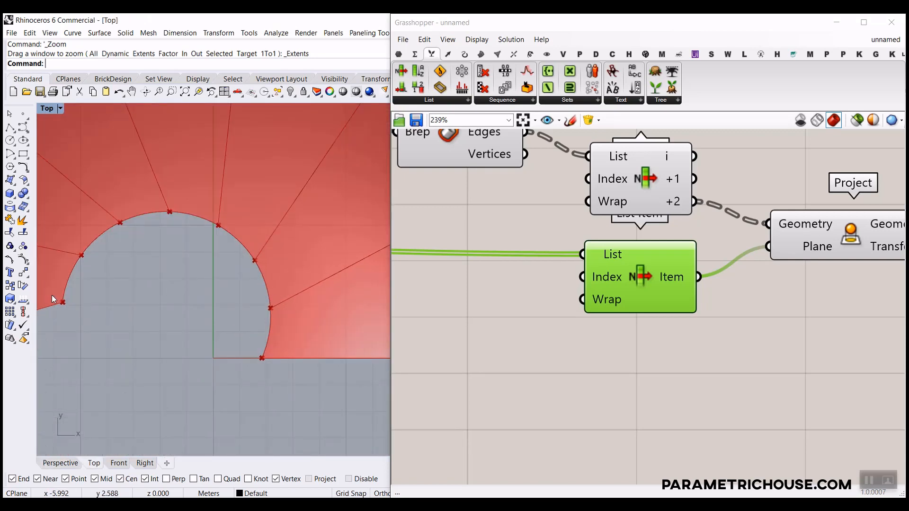
{"action": "left_click", "coordinate": [57, 463]}
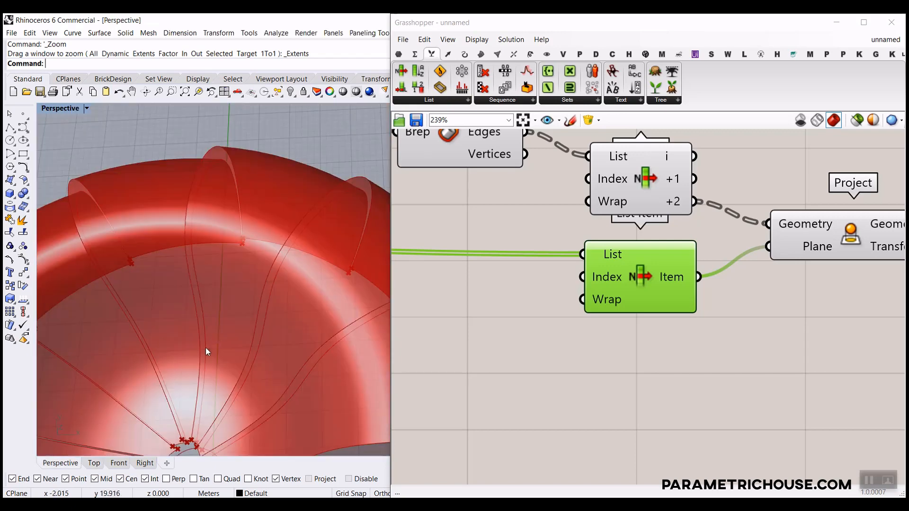
{"action": "right_click_drag", "start_coordinate": [206, 347], "coordinate": [284, 308]}
{"action": "right_click_drag", "start_coordinate": [540, 274], "coordinate": [517, 275]}
{"action": "scroll", "coordinate": [517, 274], "scroll_direction": "down", "scroll_amount": 5}
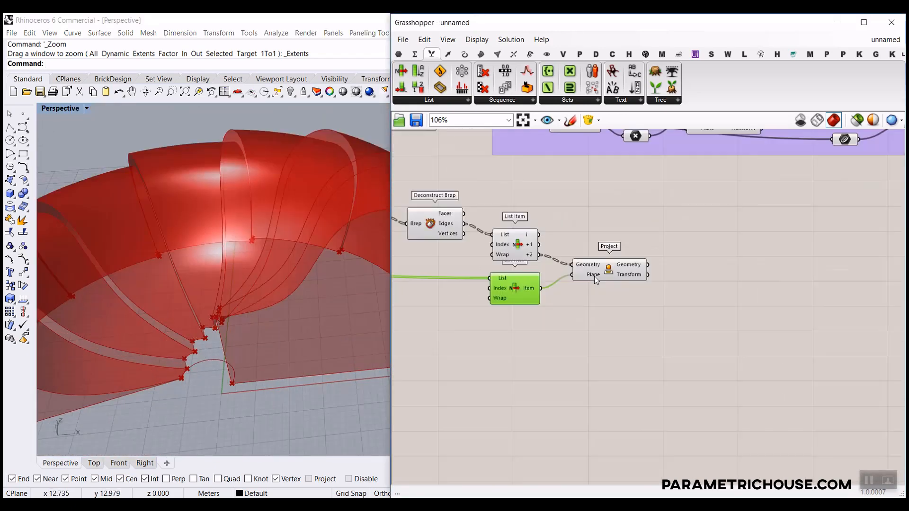
{"action": "double_click", "coordinate": [636, 264]}
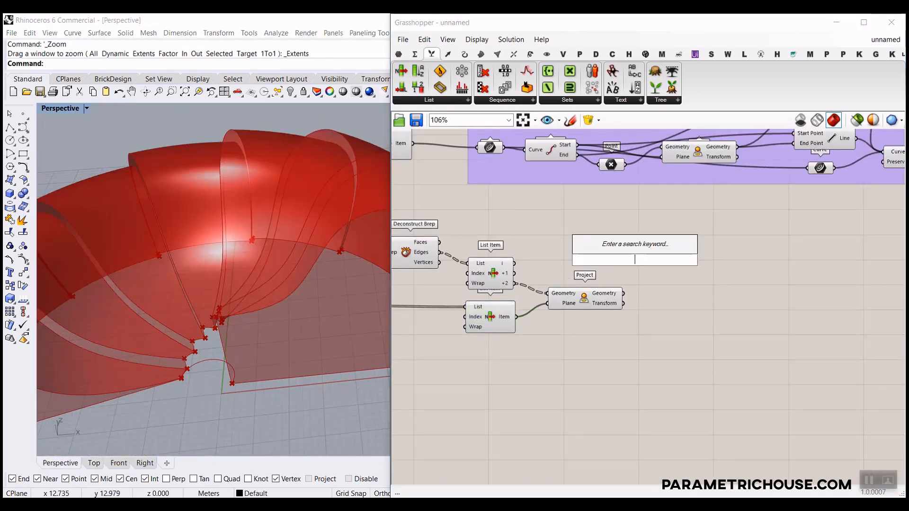
{"action": "type", "text": "loft"}
{"action": "left_click", "coordinate": [620, 247]}
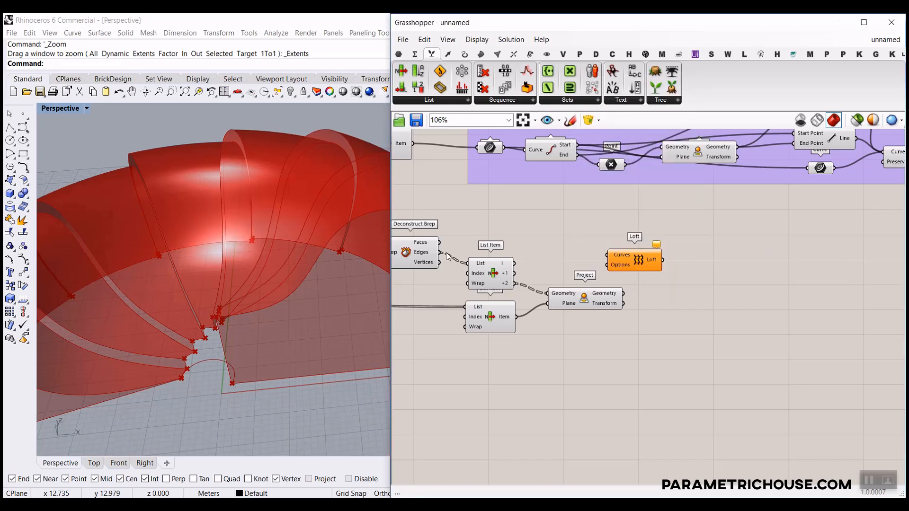
Orbit the canopy to inspect its central opening and a lower side view.
{"action": "scroll", "coordinate": [448, 257], "scroll_direction": "up", "scroll_amount": 2}
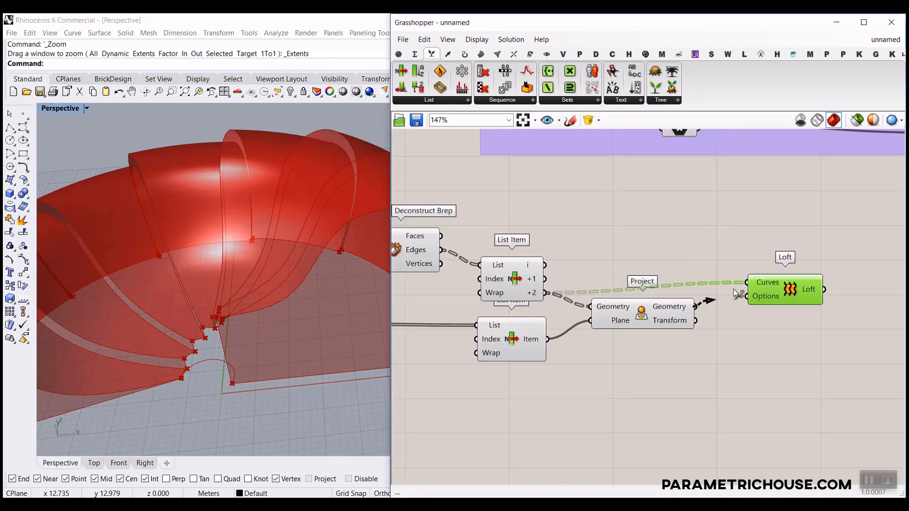
{"action": "scroll", "coordinate": [109, 352], "scroll_direction": "down", "scroll_amount": 5}
{"action": "right_click_drag", "start_coordinate": [163, 348], "coordinate": [218, 313]}
{"action": "scroll", "coordinate": [291, 378], "scroll_direction": "up", "scroll_amount": 8}
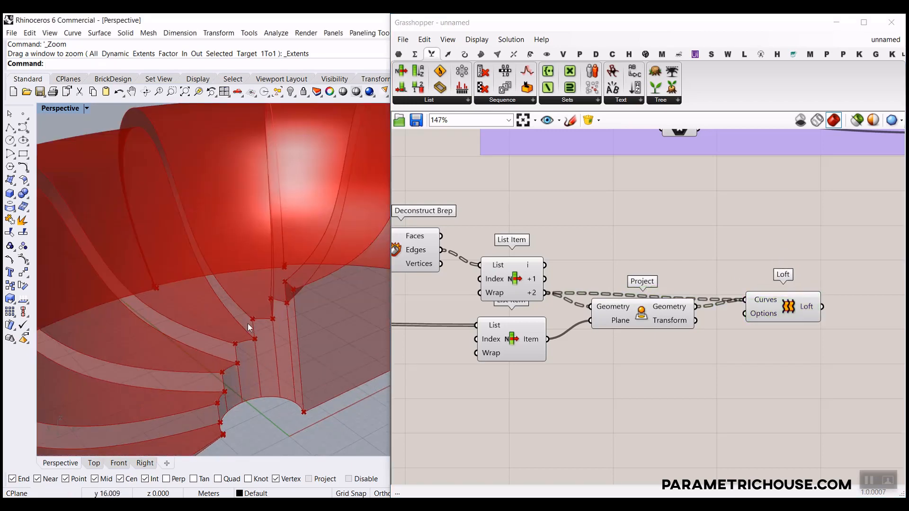
{"action": "scroll", "coordinate": [248, 322], "scroll_direction": "down", "scroll_amount": 5}
{"action": "right_click_drag", "start_coordinate": [279, 337], "coordinate": [203, 348]}
{"action": "scroll", "coordinate": [146, 283], "scroll_direction": "up", "scroll_amount": 6}
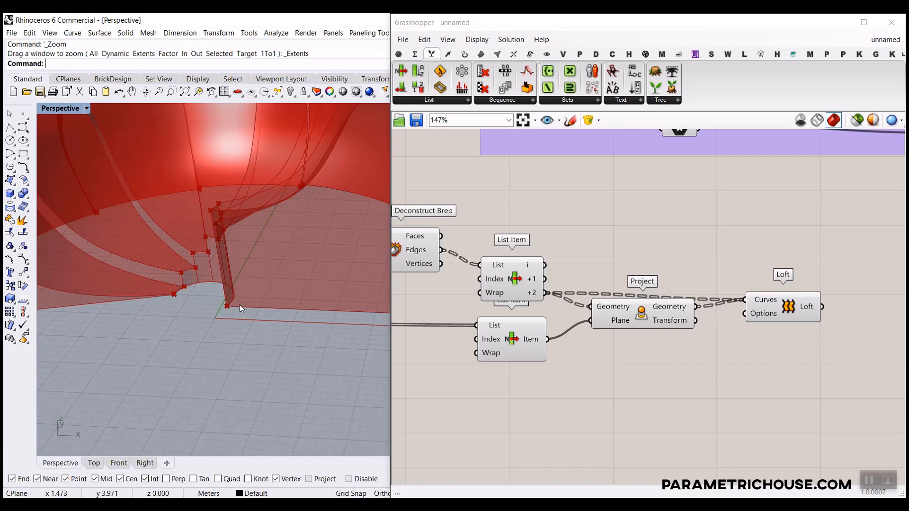
{"action": "scroll", "coordinate": [240, 308], "scroll_direction": "down", "scroll_amount": 5}
{"action": "scroll", "coordinate": [225, 353], "scroll_direction": "up", "scroll_amount": 6}
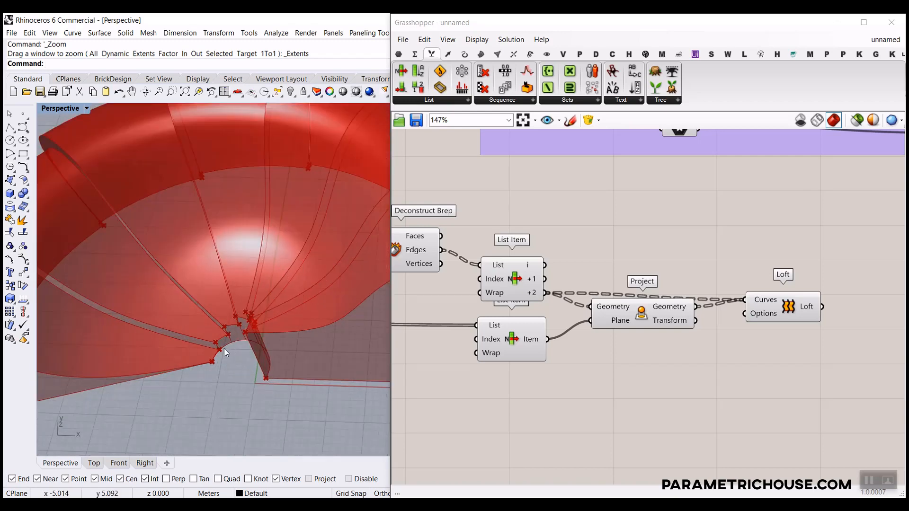
{"action": "scroll", "coordinate": [776, 262], "scroll_direction": "down", "scroll_amount": 5}
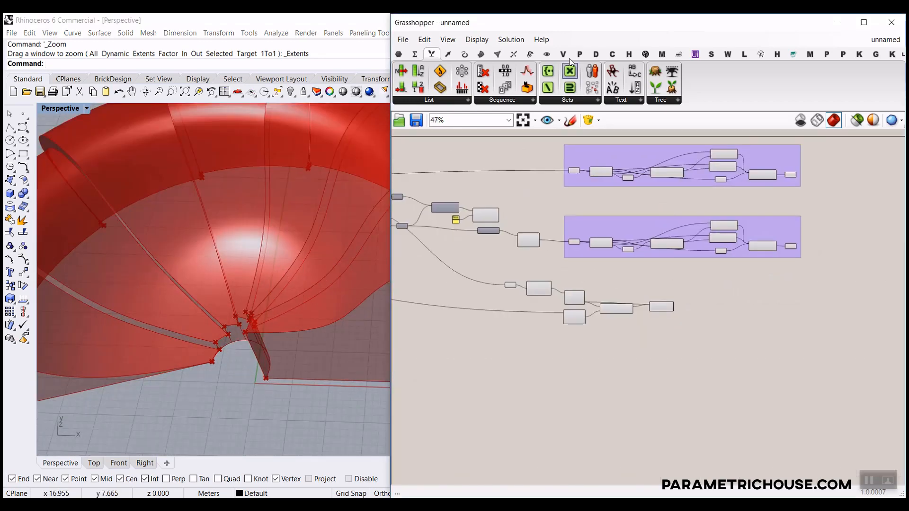
Set the Final Rotation slider to 173.39 and Steps to 8.
{"action": "left_click", "coordinate": [547, 54]}
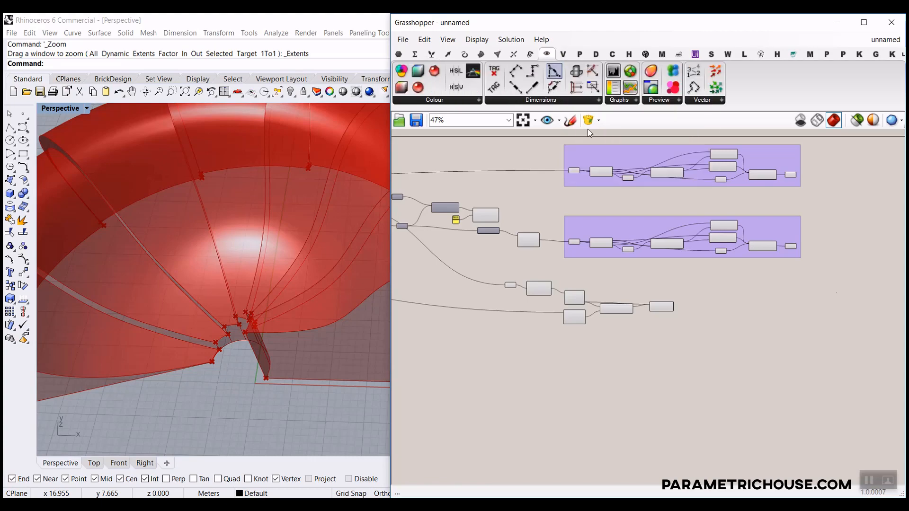
{"action": "right_click_drag", "start_coordinate": [800, 259], "coordinate": [795, 272]}
{"action": "scroll", "coordinate": [767, 232], "scroll_direction": "up", "scroll_amount": 6}
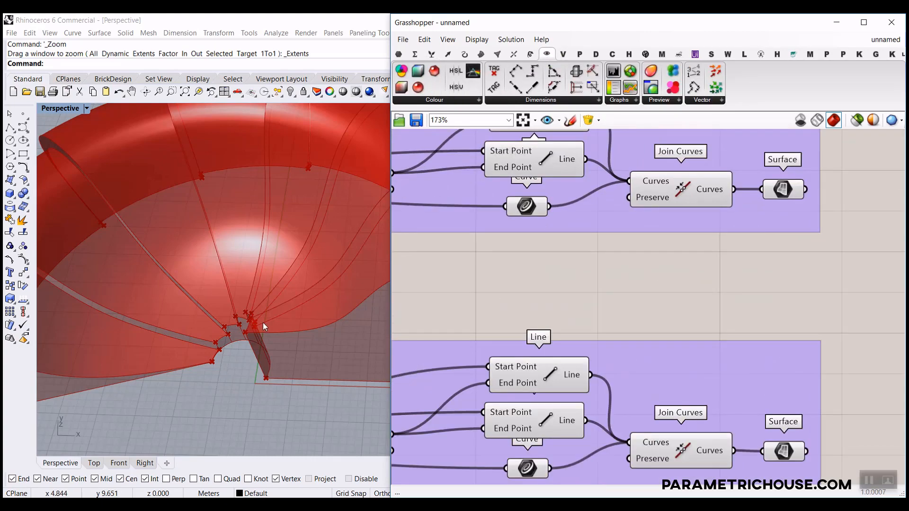
{"action": "scroll", "coordinate": [262, 323], "scroll_direction": "down", "scroll_amount": 5}
{"action": "right_click_drag", "start_coordinate": [598, 287], "coordinate": [732, 283]}
{"action": "scroll", "coordinate": [731, 283], "scroll_direction": "down", "scroll_amount": 6}
{"action": "right_click_drag", "start_coordinate": [610, 304], "coordinate": [711, 312]}
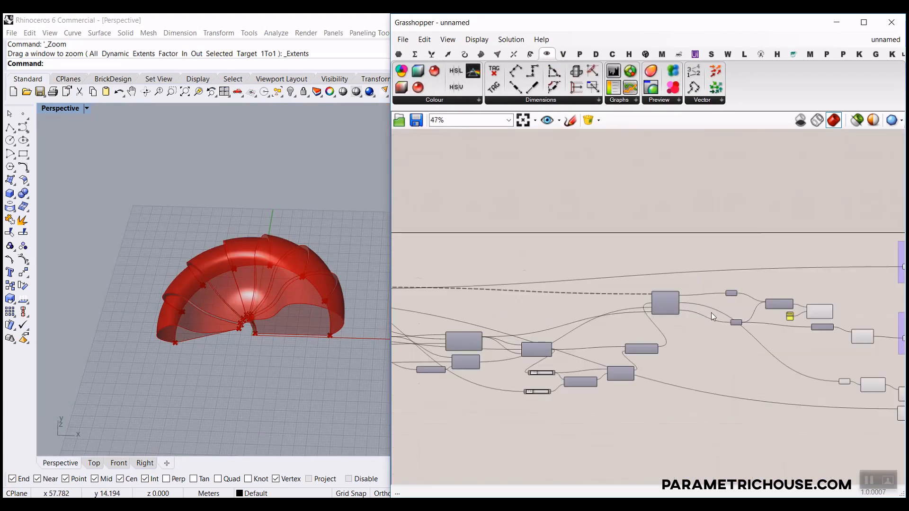
{"action": "scroll", "coordinate": [610, 326], "scroll_direction": "up", "scroll_amount": 9}
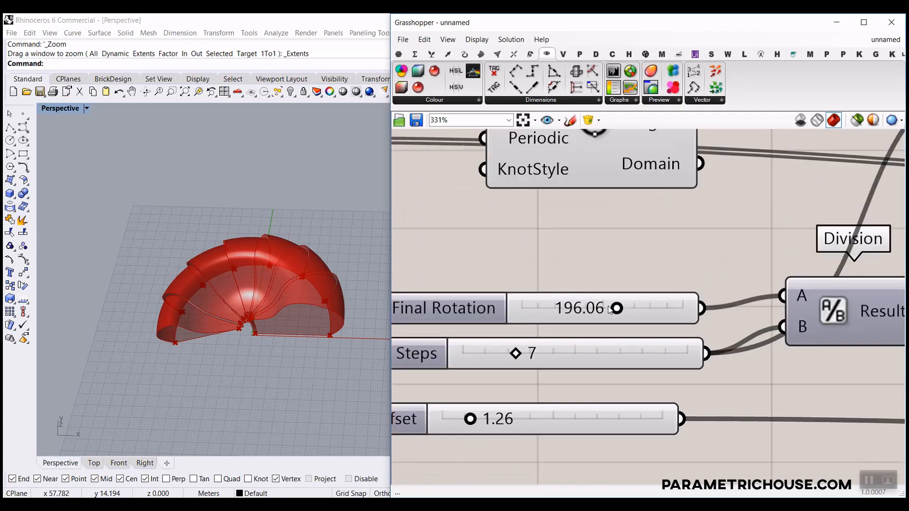
{"action": "left_click_drag", "start_coordinate": [584, 306], "coordinate": [609, 312]}
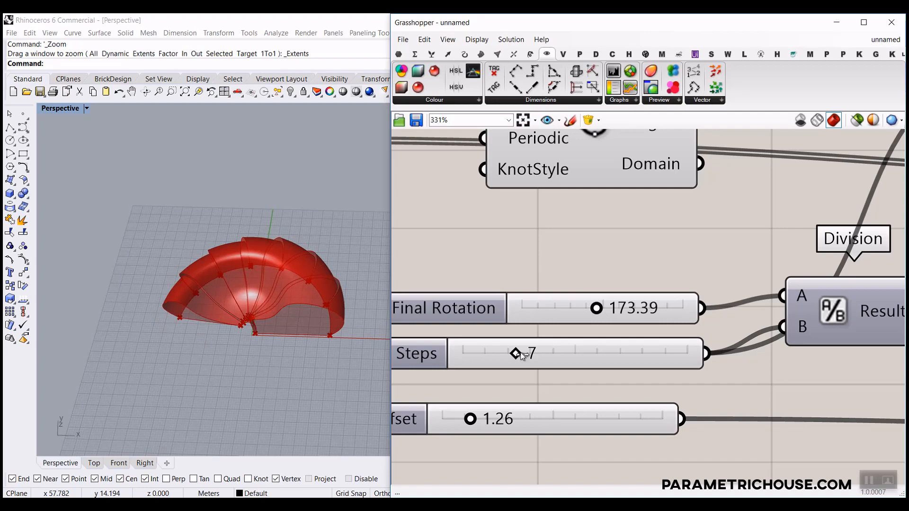
{"action": "left_click_drag", "start_coordinate": [570, 354], "coordinate": [531, 348]}
Lower the Offset slider to 0.81 and review the reshaped shell.
{"action": "scroll", "coordinate": [268, 315], "scroll_direction": "up", "scroll_amount": 8}
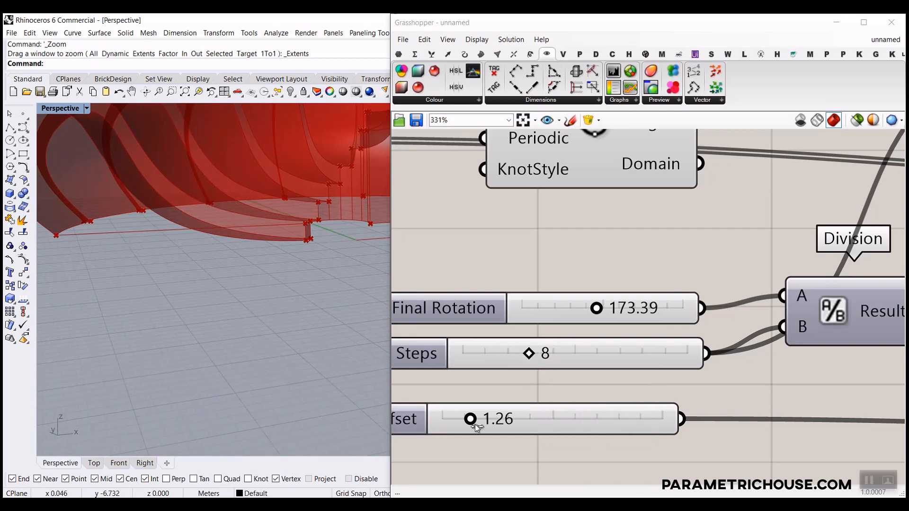
{"action": "left_click_drag", "start_coordinate": [471, 420], "coordinate": [464, 423]}
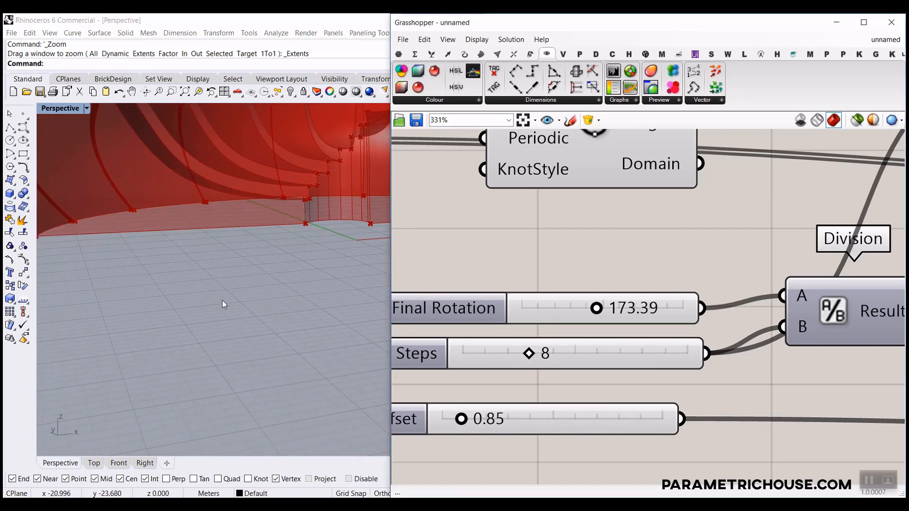
{"action": "scroll", "coordinate": [266, 265], "scroll_direction": "down", "scroll_amount": 5}
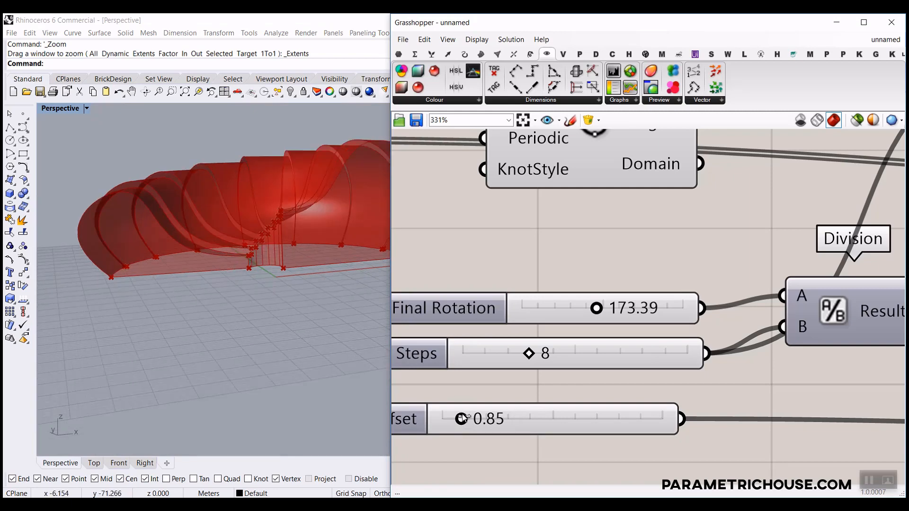
{"action": "mouse_move", "coordinate": [462, 419]}
{"action": "left_mouse_down"}
{"action": "mouse_move", "coordinate": [500, 421]}
{"action": "mouse_move", "coordinate": [455, 420]}
{"action": "mouse_move", "coordinate": [463, 423]}
{"action": "left_mouse_up"}
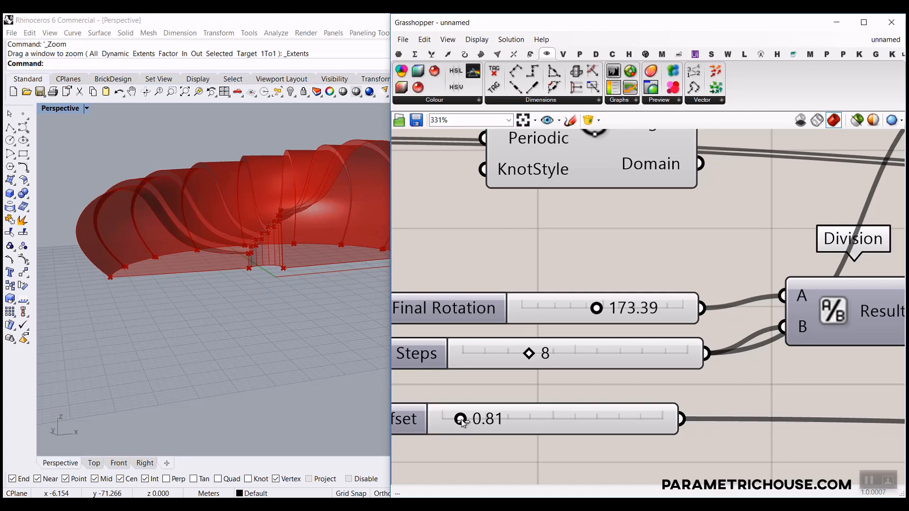
{"action": "mouse_move", "coordinate": [278, 342]}
{"action": "right_mouse_down"}
{"action": "mouse_move", "coordinate": [203, 346]}
{"action": "mouse_move", "coordinate": [297, 319]}
{"action": "mouse_move", "coordinate": [278, 368]}
{"action": "mouse_move", "coordinate": [283, 351]}
{"action": "right_mouse_up"}
{"action": "scroll", "coordinate": [517, 414], "scroll_direction": "down", "scroll_amount": 4}
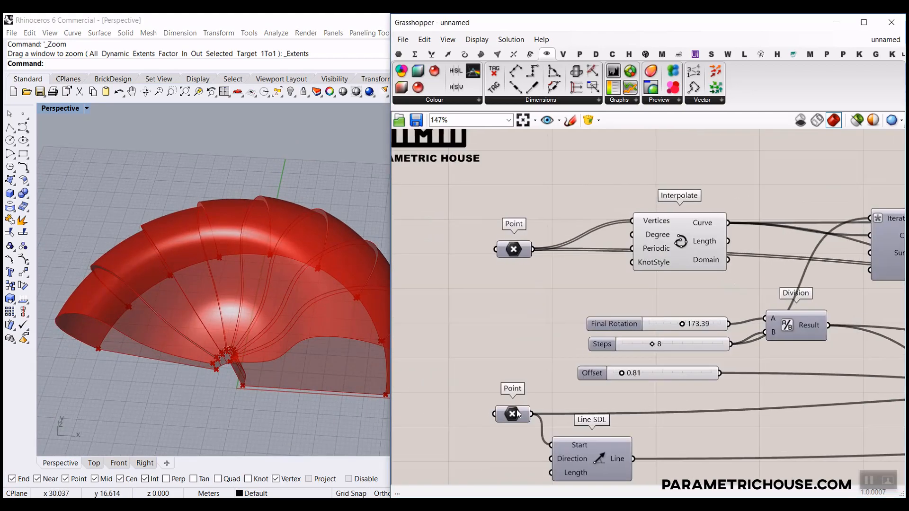
Select both Point parameters and show their referenced points in the viewport.
{"action": "right_click", "coordinate": [517, 414]}
{"action": "left_click", "coordinate": [495, 320]}
{"action": "left_click_drag", "start_coordinate": [532, 214], "coordinate": [471, 444]}
{"action": "right_click", "coordinate": [425, 308]}
{"action": "left_click", "coordinate": [484, 368]}
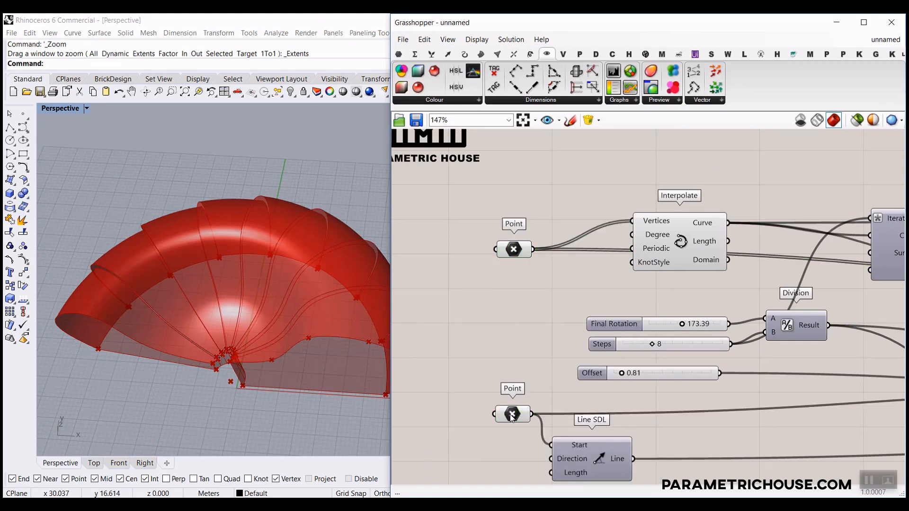
Drag the base-curve points along X with the gumball to widen the shell.
{"action": "mouse_move", "coordinate": [247, 387]}
{"action": "left_mouse_down"}
{"action": "mouse_move", "coordinate": [227, 383]}
{"action": "mouse_move", "coordinate": [246, 386]}
{"action": "left_mouse_up"}
{"action": "left_click", "coordinate": [519, 254]}
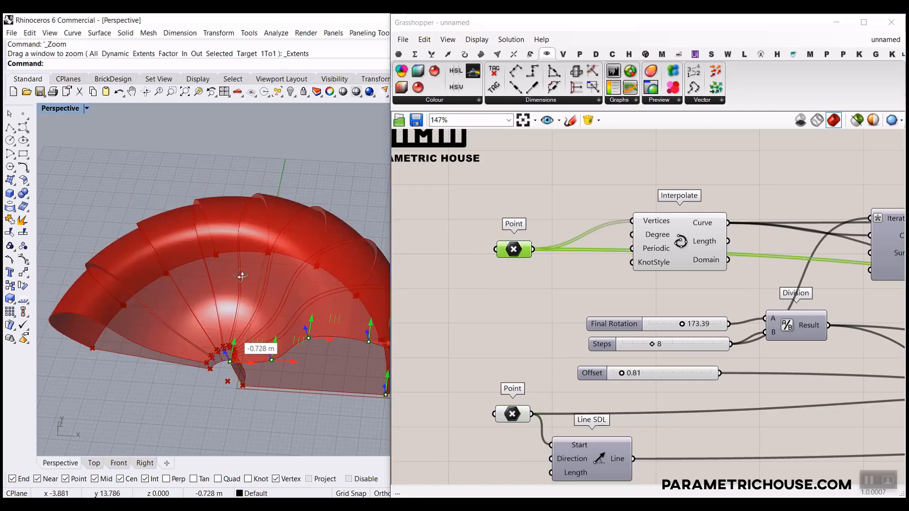
{"action": "right_click_drag", "start_coordinate": [228, 203], "coordinate": [228, 246]}
{"action": "scroll", "coordinate": [229, 246], "scroll_direction": "down", "scroll_amount": 3}
{"action": "left_click_drag", "start_coordinate": [330, 287], "coordinate": [355, 289]}
{"action": "left_click_drag", "start_coordinate": [350, 253], "coordinate": [203, 295]}
{"action": "right_click_drag", "start_coordinate": [203, 295], "coordinate": [356, 295]}
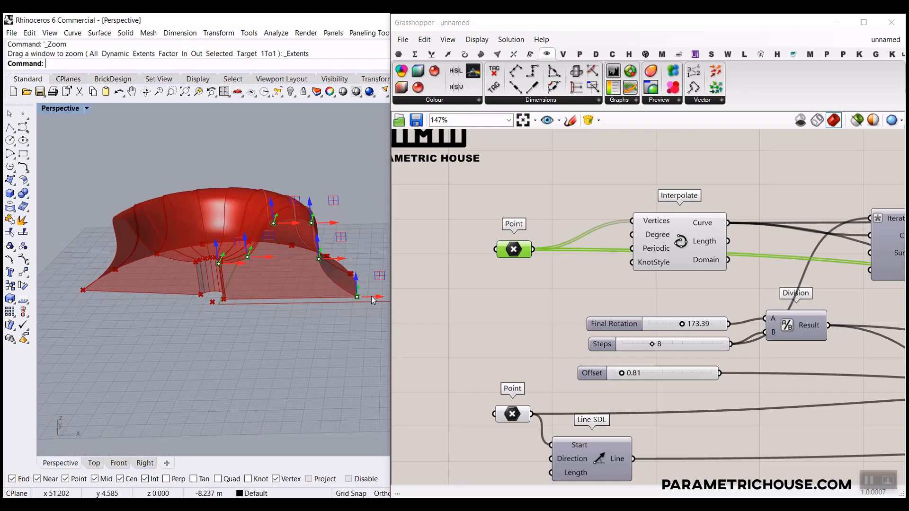
{"action": "left_click_drag", "start_coordinate": [371, 296], "coordinate": [282, 286]}
{"action": "right_click_drag", "start_coordinate": [281, 287], "coordinate": [247, 307]}
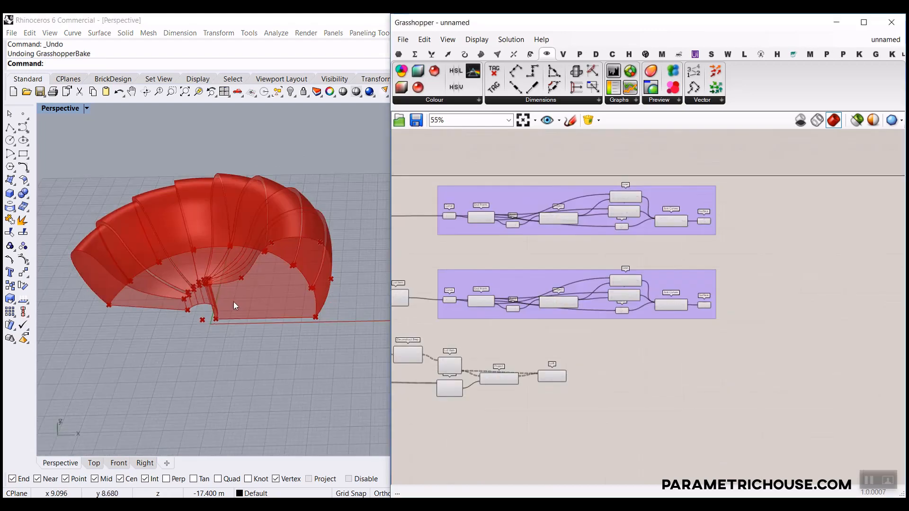
{"action": "right_click_drag", "start_coordinate": [234, 302], "coordinate": [284, 288]}
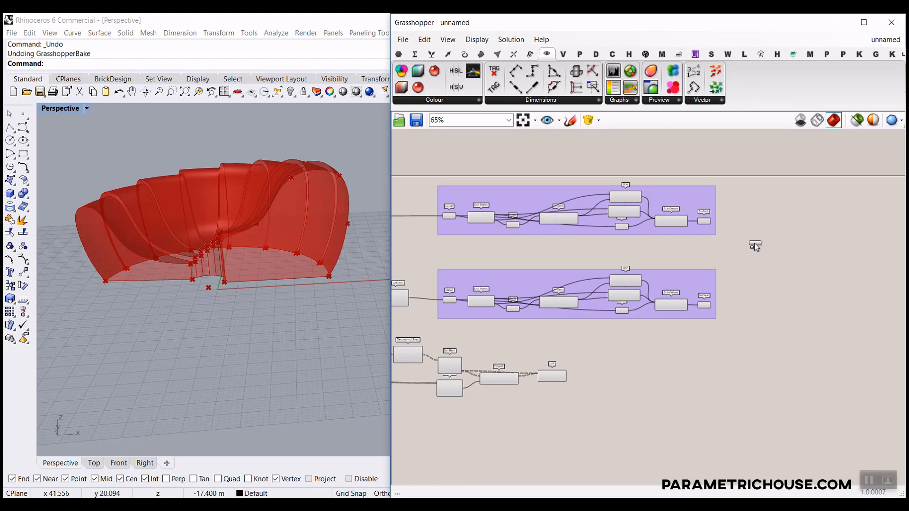
Add a Custom Preview fed by a Colour Swatch set to magenta for the loft.
{"action": "scroll", "coordinate": [755, 244], "scroll_direction": "up", "scroll_amount": 5}
{"action": "left_click_drag", "start_coordinate": [754, 245], "coordinate": [769, 248]}
{"action": "scroll", "coordinate": [629, 311], "scroll_direction": "down", "scroll_amount": 3}
{"action": "double_click", "coordinate": [629, 311]}
{"action": "type", "text": "colour swatch"}
{"action": "key", "text": "Return"}
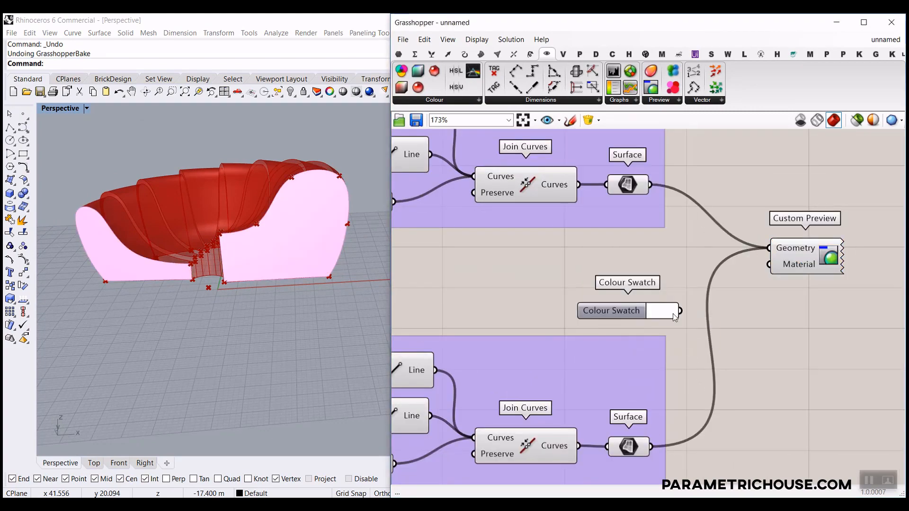
{"action": "left_click", "coordinate": [680, 310]}
{"action": "left_click", "coordinate": [715, 339]}
{"action": "left_click_drag", "start_coordinate": [692, 299], "coordinate": [757, 265]}
{"action": "scroll", "coordinate": [735, 276], "scroll_direction": "down", "scroll_amount": 3}
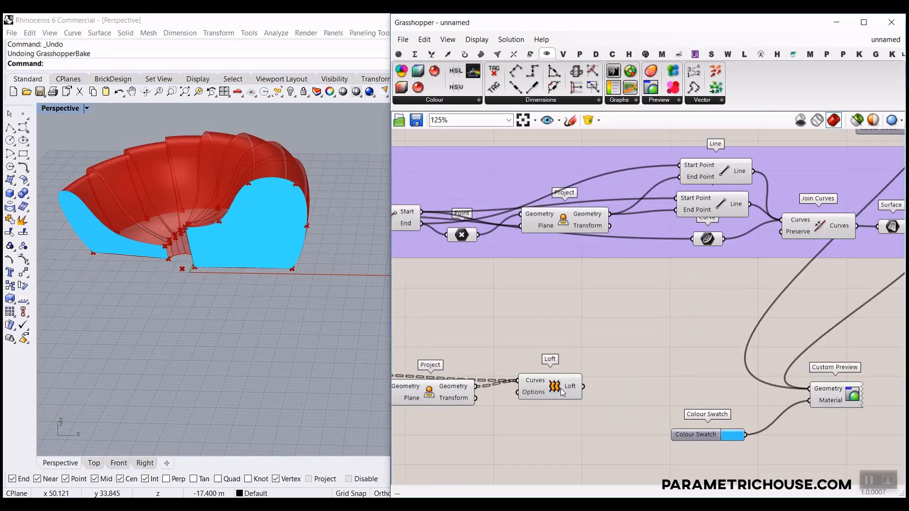
{"action": "left_click", "coordinate": [732, 435]}
{"action": "left_click", "coordinate": [769, 307]}
Duplicate the preview and swatch pair and set its colour to green for the shell.
{"action": "scroll", "coordinate": [699, 331], "scroll_direction": "down", "scroll_amount": 4}
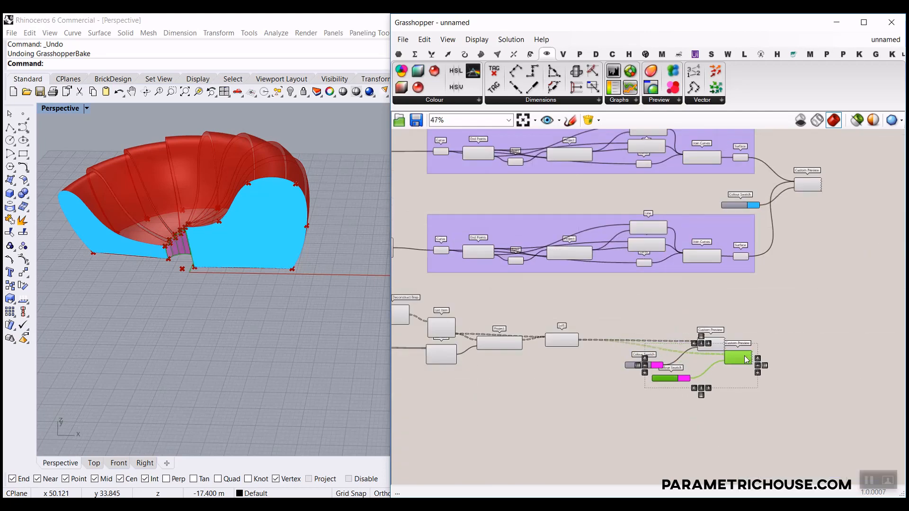
{"action": "scroll", "coordinate": [628, 274], "scroll_direction": "up", "scroll_amount": 5}
{"action": "right_click_drag", "start_coordinate": [615, 478], "coordinate": [570, 351]}
{"action": "left_click", "coordinate": [526, 371]}
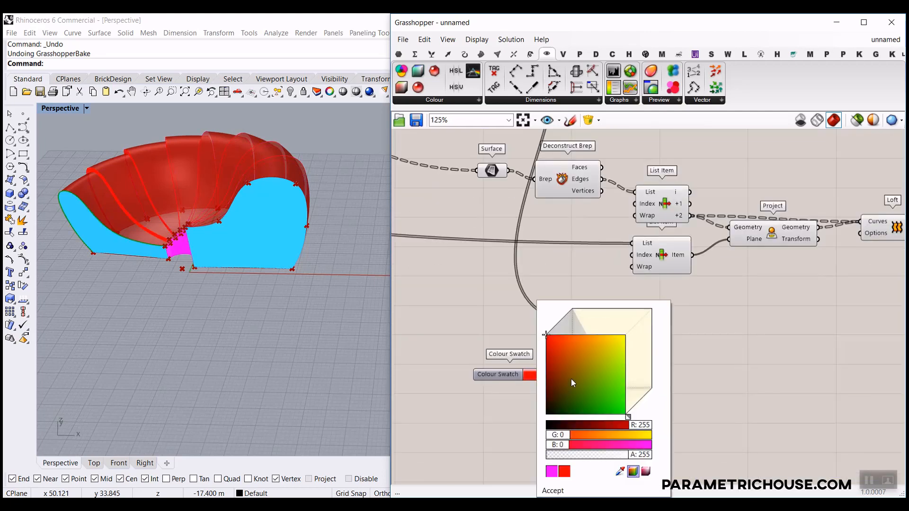
{"action": "scroll", "coordinate": [614, 355], "scroll_direction": "down", "scroll_amount": 2}
{"action": "left_click_drag", "start_coordinate": [614, 355], "coordinate": [799, 334]}
{"action": "right_click_drag", "start_coordinate": [799, 334], "coordinate": [547, 292]}
{"action": "key", "text": "ctrl+q"}
{"action": "left_click", "coordinate": [720, 378]}
{"action": "left_click", "coordinate": [763, 390]}
{"action": "left_click", "coordinate": [598, 347]}
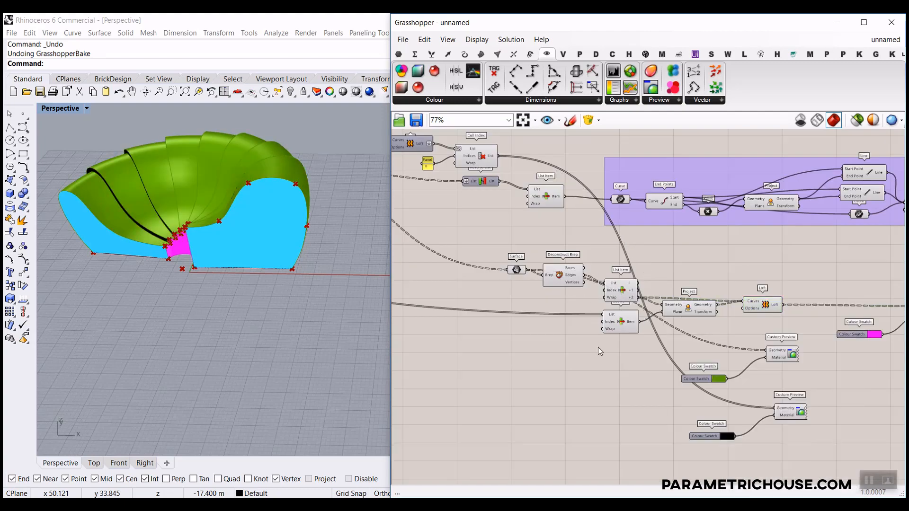
Hide the Loft's default preview and enable the pink connector loft preview.
{"action": "scroll", "coordinate": [598, 348], "scroll_direction": "down", "scroll_amount": 3}
{"action": "right_click", "coordinate": [572, 210]}
{"action": "left_click", "coordinate": [609, 230]}
{"action": "scroll", "coordinate": [647, 247], "scroll_direction": "up", "scroll_amount": 5}
{"action": "right_click_drag", "start_coordinate": [646, 247], "coordinate": [675, 285]}
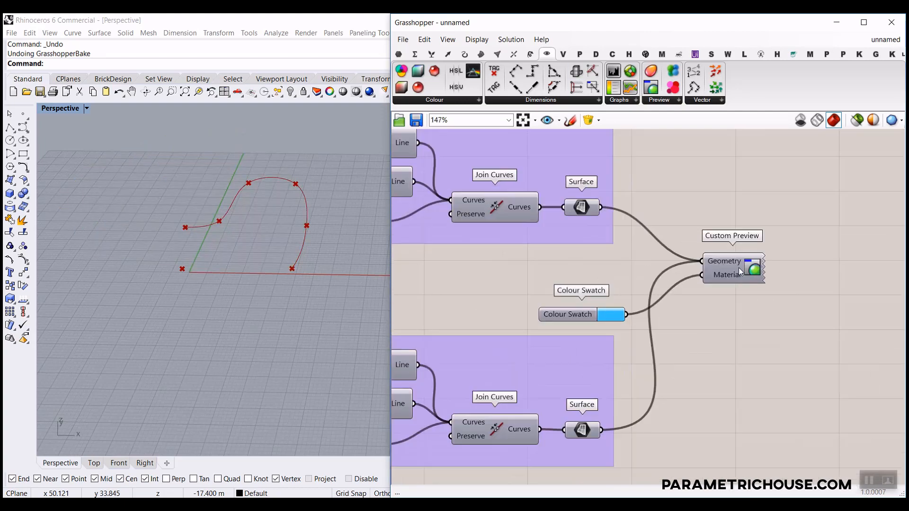
{"action": "scroll", "coordinate": [684, 279], "scroll_direction": "down", "scroll_amount": 4}
{"action": "scroll", "coordinate": [631, 325], "scroll_direction": "up", "scroll_amount": 3}
{"action": "right_click", "coordinate": [635, 323]}
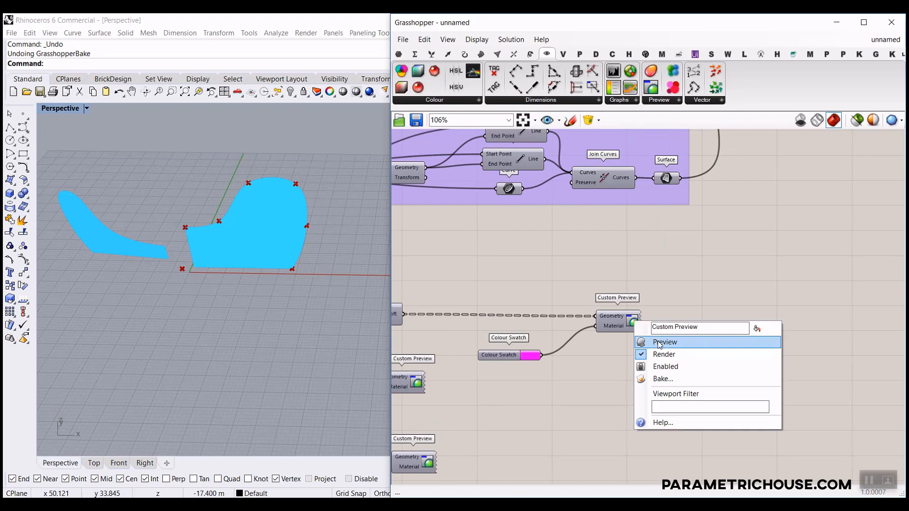
{"action": "left_click", "coordinate": [658, 342]}
Enable the remaining custom previews to show the green shell and blue end caps.
{"action": "scroll", "coordinate": [637, 293], "scroll_direction": "down", "scroll_amount": 3}
{"action": "scroll", "coordinate": [637, 292], "scroll_direction": "up", "scroll_amount": 4}
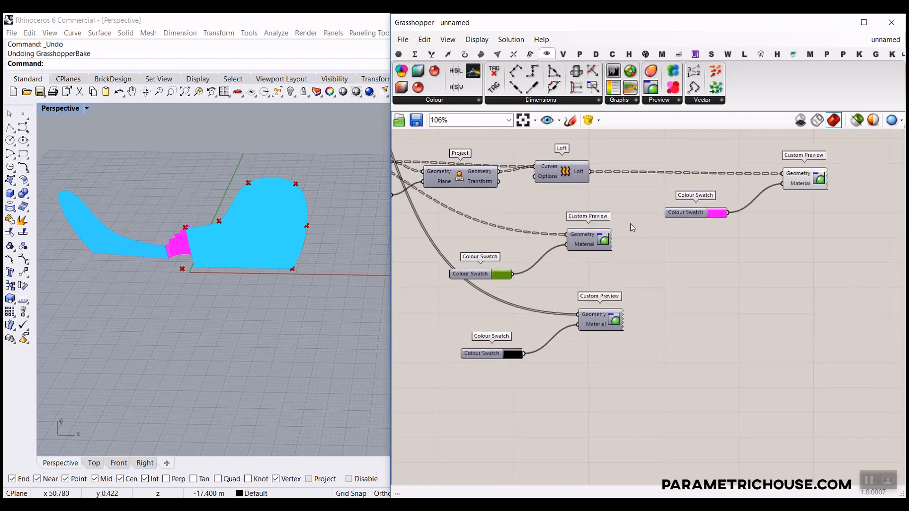
{"action": "left_click_drag", "start_coordinate": [610, 340], "coordinate": [609, 339]}
{"action": "right_click", "coordinate": [629, 279]}
{"action": "left_click", "coordinate": [699, 286]}
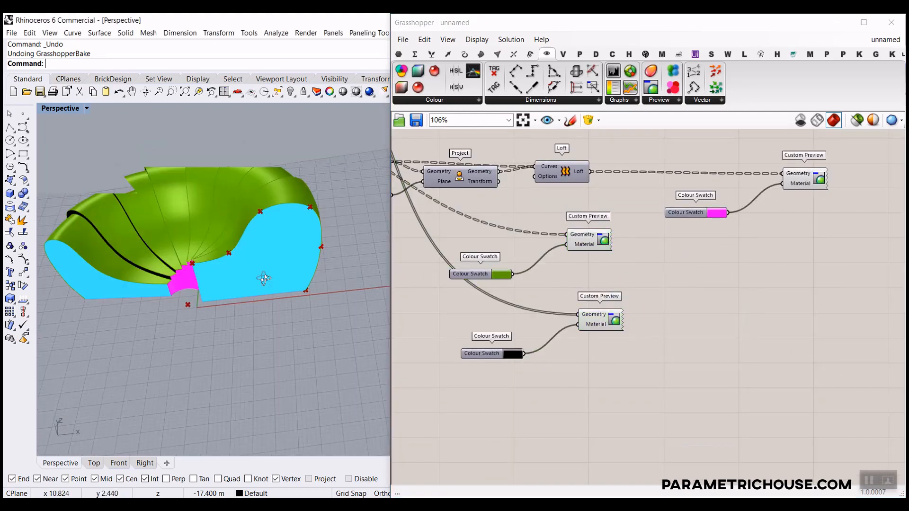
{"action": "right_click_drag", "start_coordinate": [264, 278], "coordinate": [234, 296]}
Widen the Rhino viewport and orbit around the finished green, blue and pink canopy.
{"action": "scroll", "coordinate": [232, 293], "scroll_direction": "up", "scroll_amount": 5}
{"action": "scroll", "coordinate": [229, 289], "scroll_direction": "down", "scroll_amount": 5}
{"action": "scroll", "coordinate": [331, 181], "scroll_direction": "up", "scroll_amount": 5}
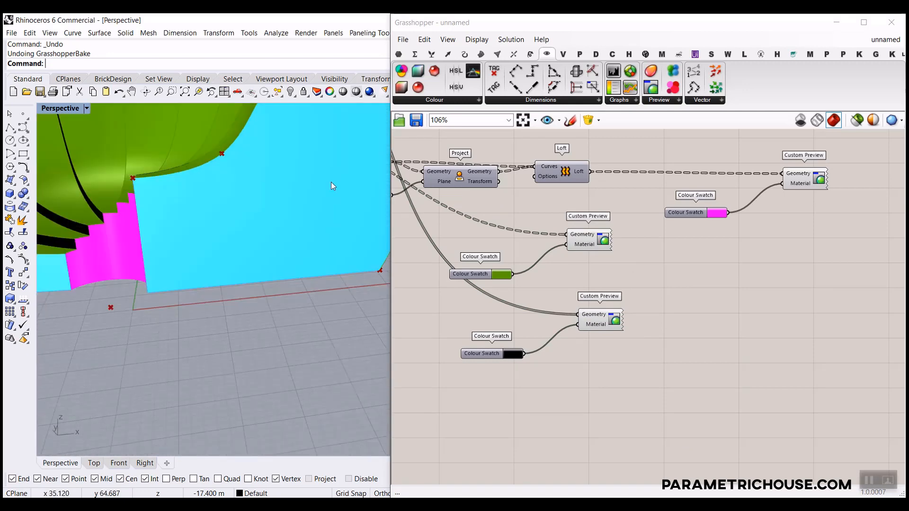
{"action": "scroll", "coordinate": [284, 226], "scroll_direction": "down", "scroll_amount": 2}
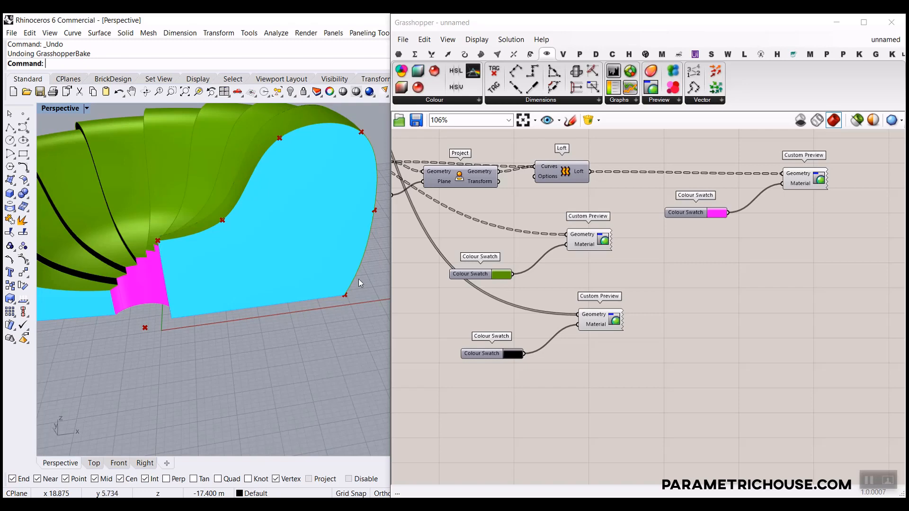
{"action": "right_click_drag", "start_coordinate": [359, 282], "coordinate": [387, 255]}
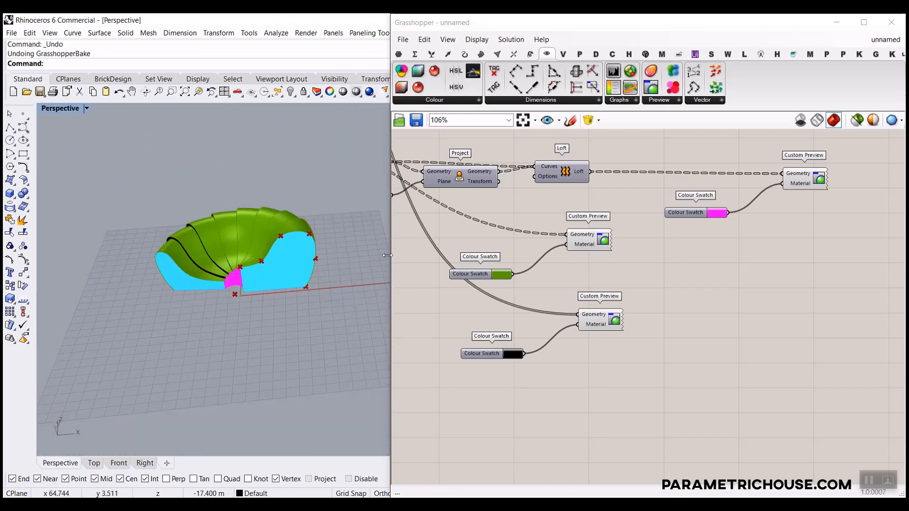
{"action": "left_click_drag", "start_coordinate": [390, 252], "coordinate": [464, 256]}
{"action": "scroll", "coordinate": [263, 277], "scroll_direction": "up", "scroll_amount": 5}
{"action": "scroll", "coordinate": [340, 296], "scroll_direction": "down", "scroll_amount": 3}
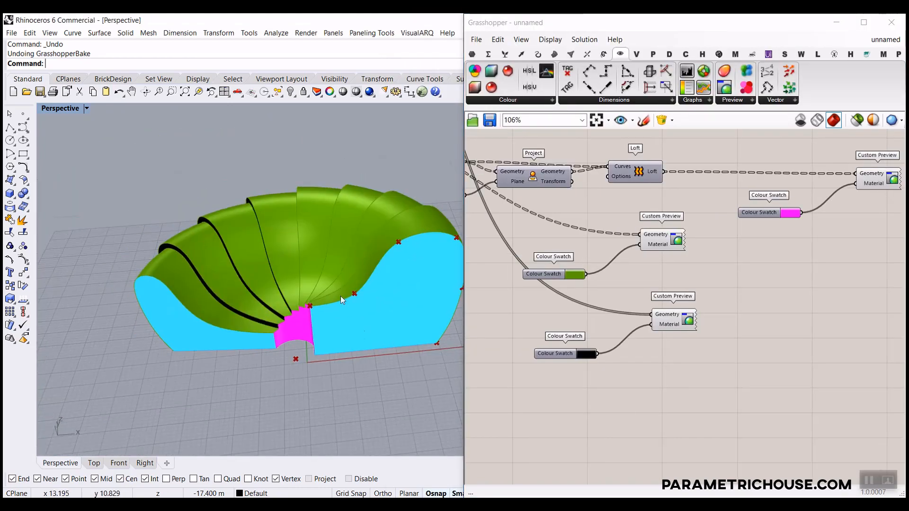
{"action": "right_click_drag", "start_coordinate": [297, 299], "coordinate": [394, 241]}
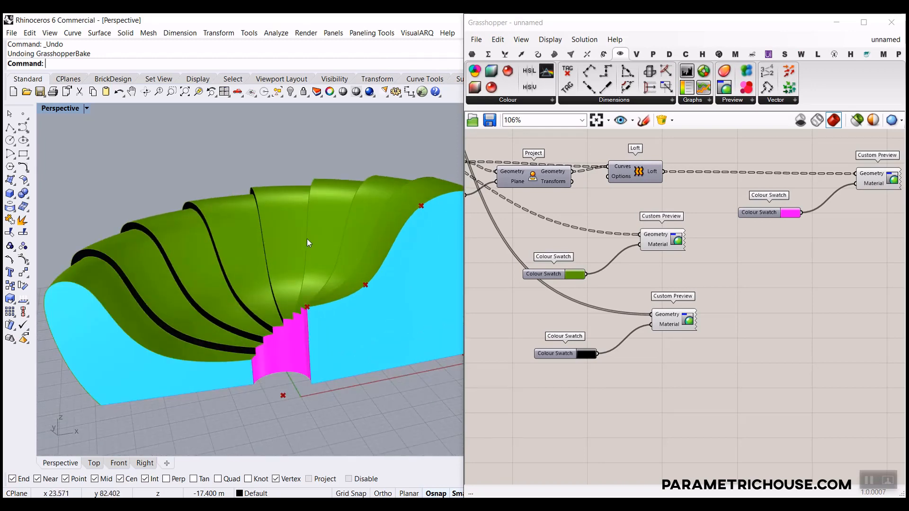
{"action": "right_click_drag", "start_coordinate": [321, 298], "coordinate": [341, 280]}
{"action": "scroll", "coordinate": [341, 280], "scroll_direction": "down", "scroll_amount": 2}
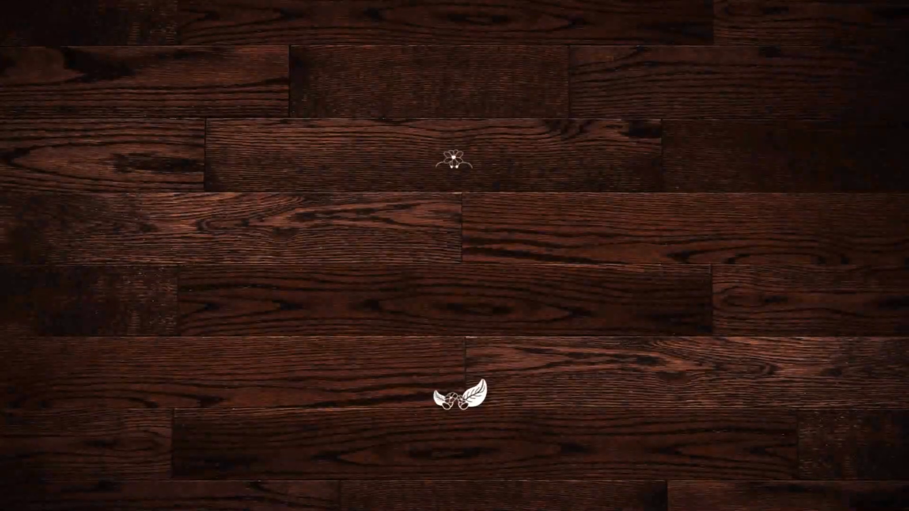